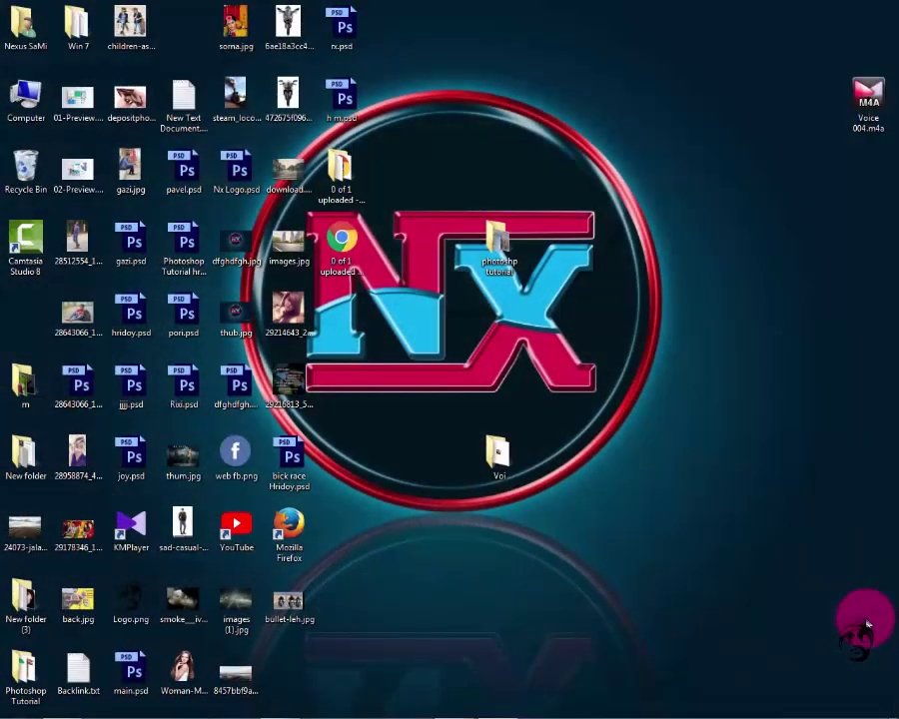
Create a new blank white 3500 × 2500 px document at 72 pixels/inch
click(279, 710)
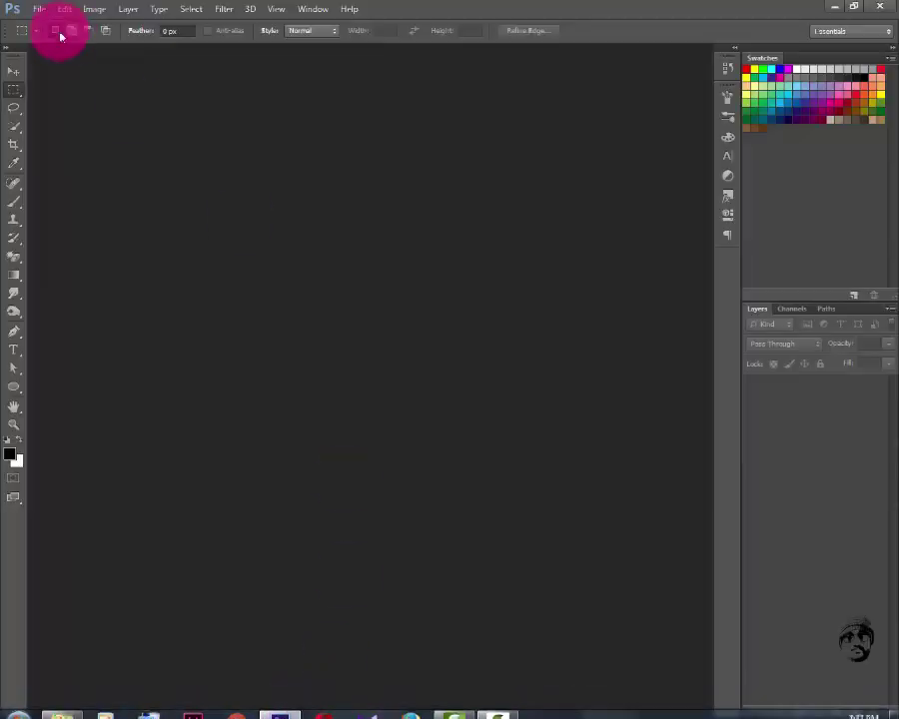
click(38, 10)
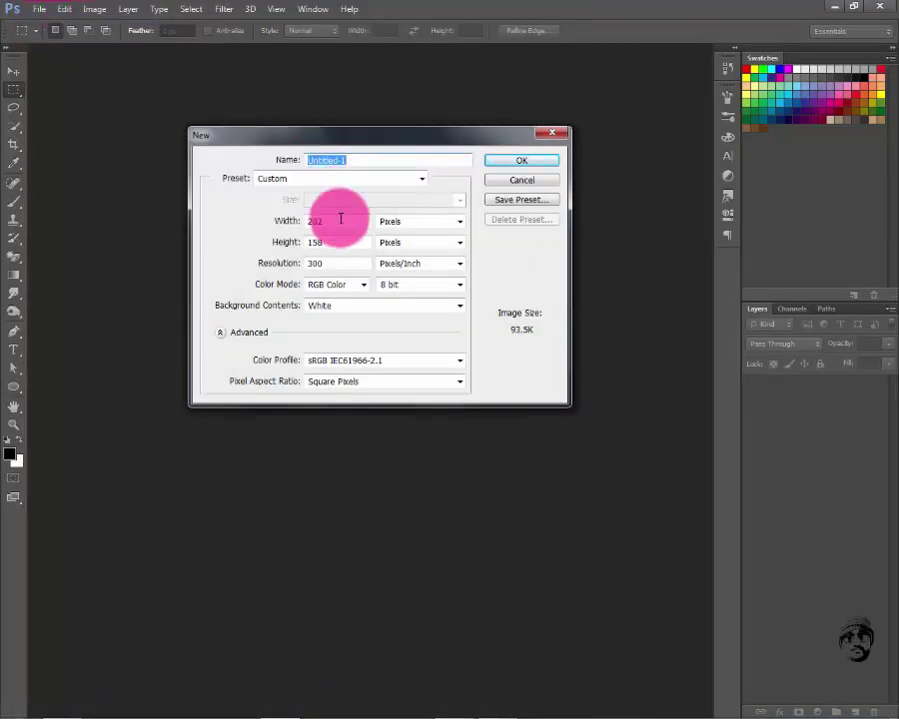
mouse_move(340, 218)
mouse_down()
mouse_move(298, 222)
mouse_move(285, 242)
mouse_up()
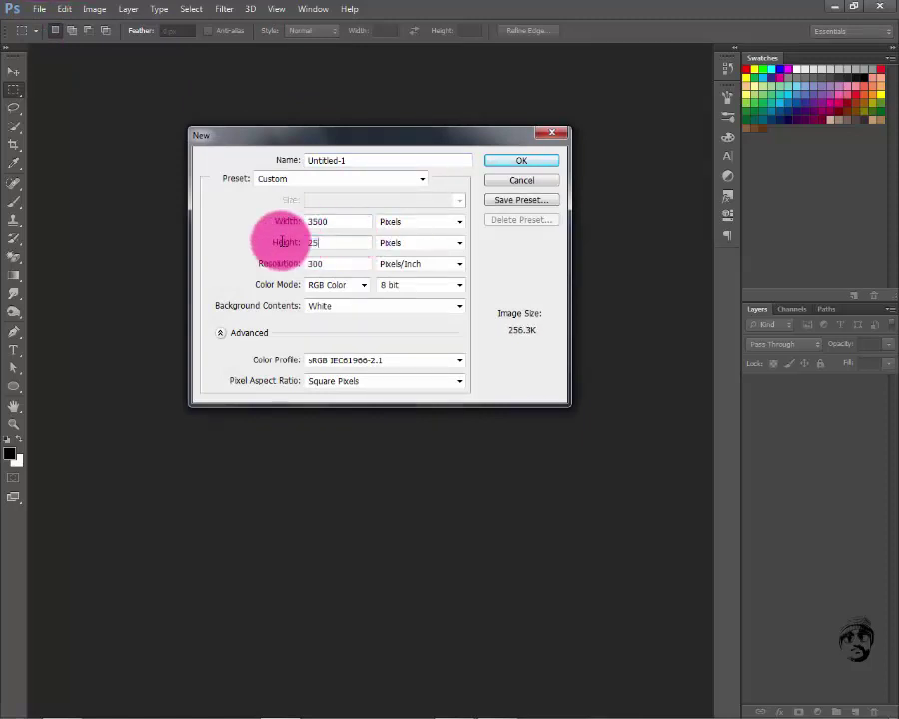
drag(338, 262, 290, 261)
text(72)
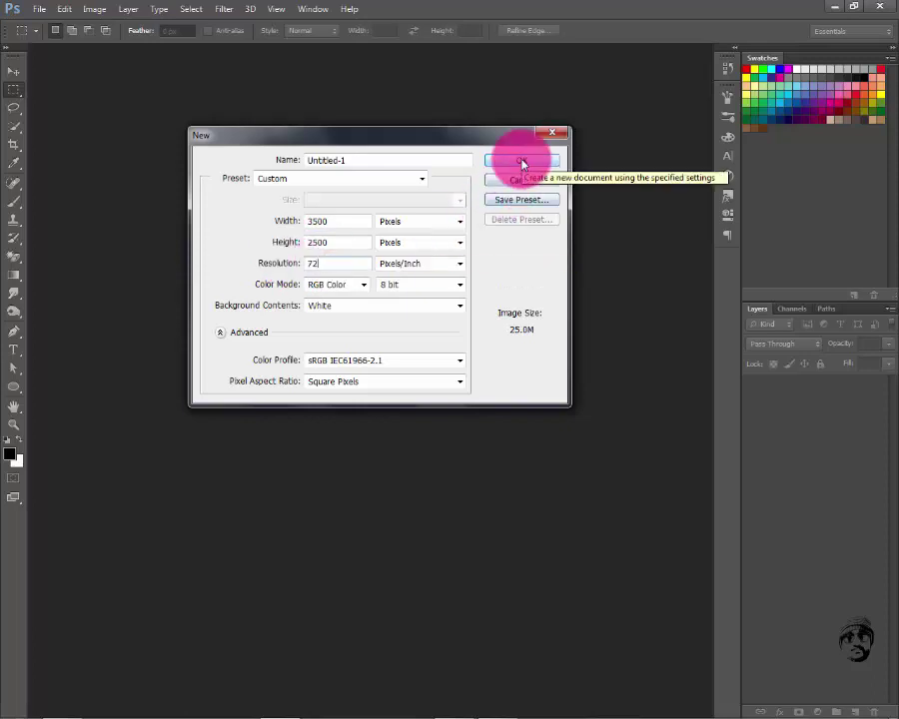
click(520, 161)
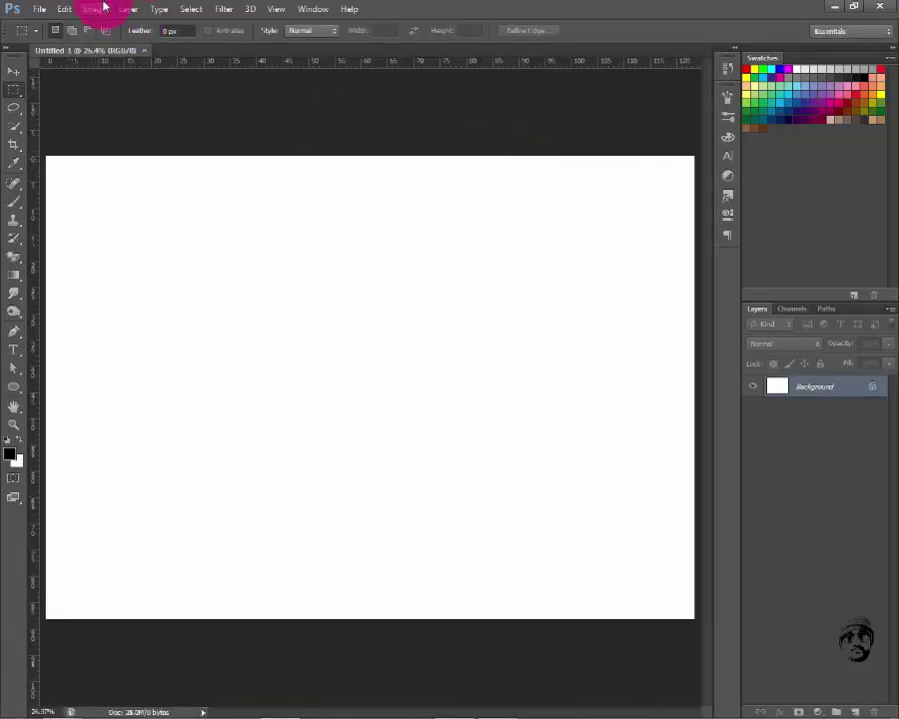
Open the photoshop tutorial folder and drag the road photo 1.jpg over to Photoshop
click(42, 9)
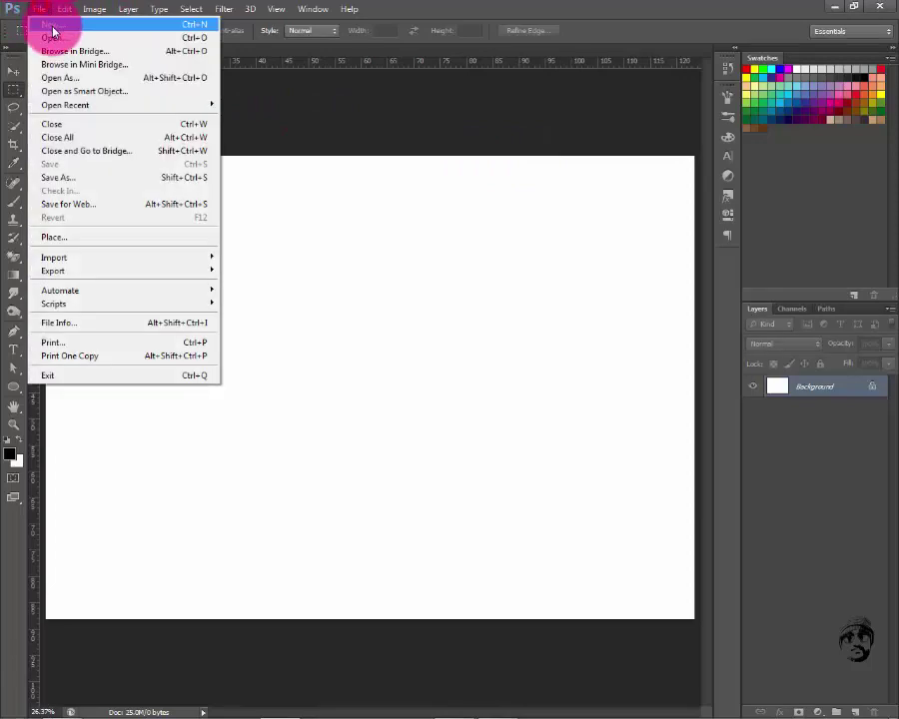
click(834, 6)
double_click(511, 245)
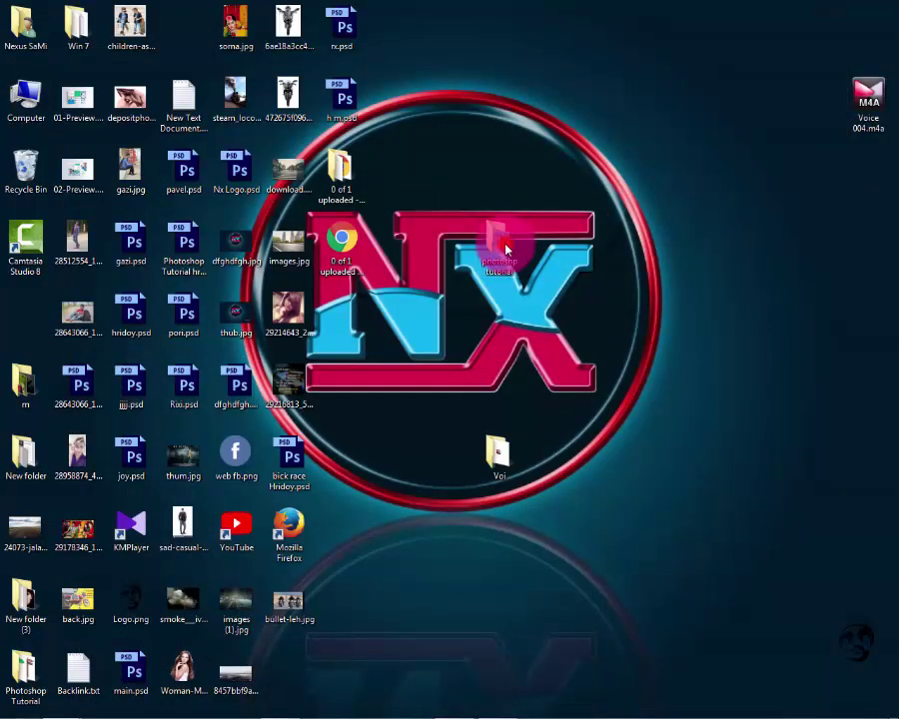
click(175, 93)
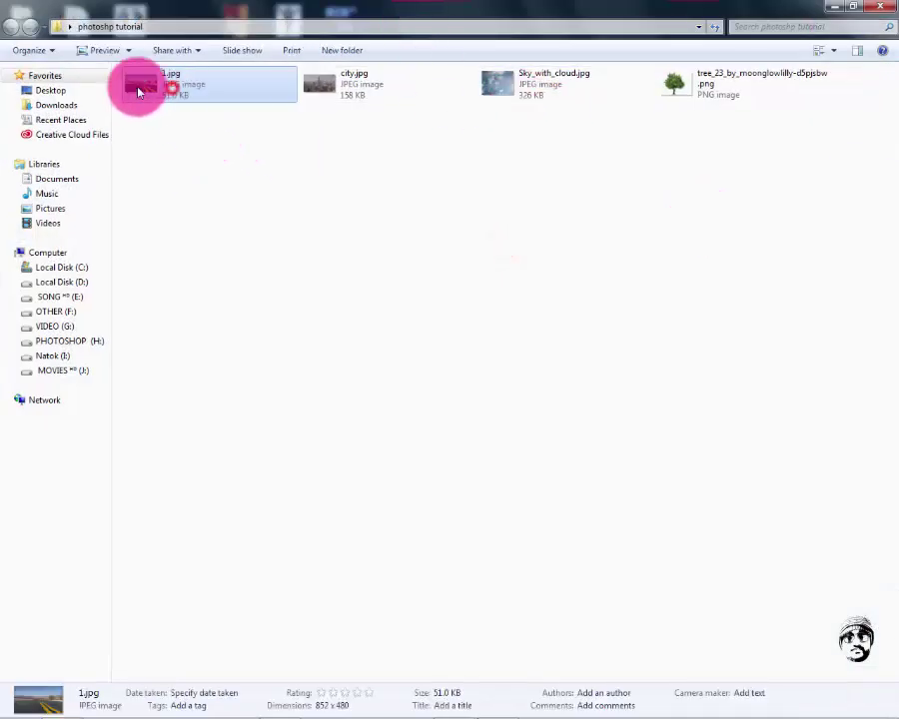
mouse_move(174, 93)
mouse_down()
mouse_move(277, 705)
mouse_move(341, 540)
mouse_up()
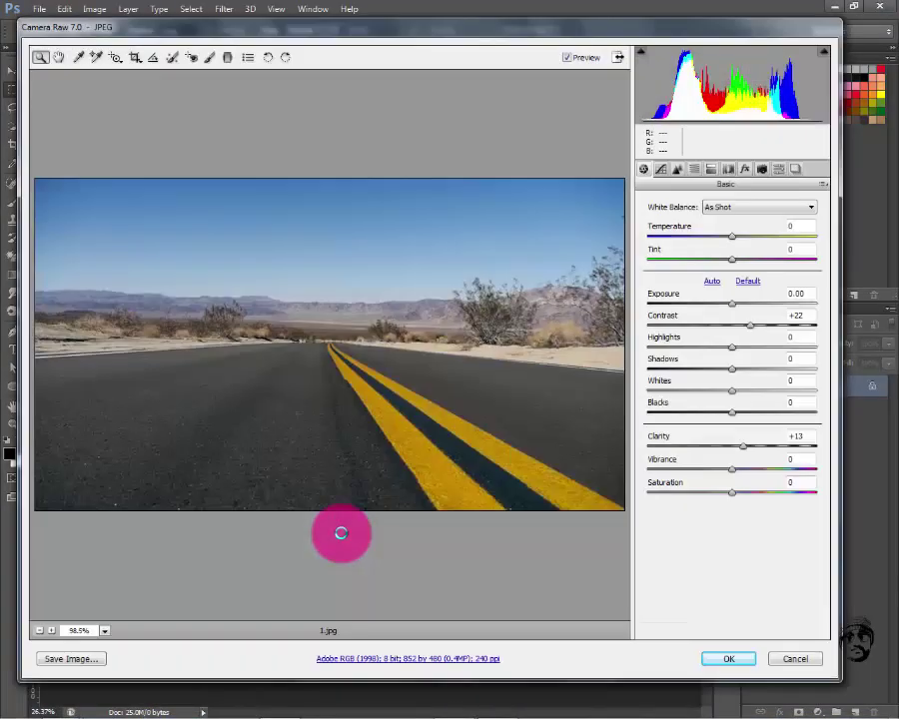
Import 1.jpg, scale it to full canvas width and move it toward the bottom
click(744, 652)
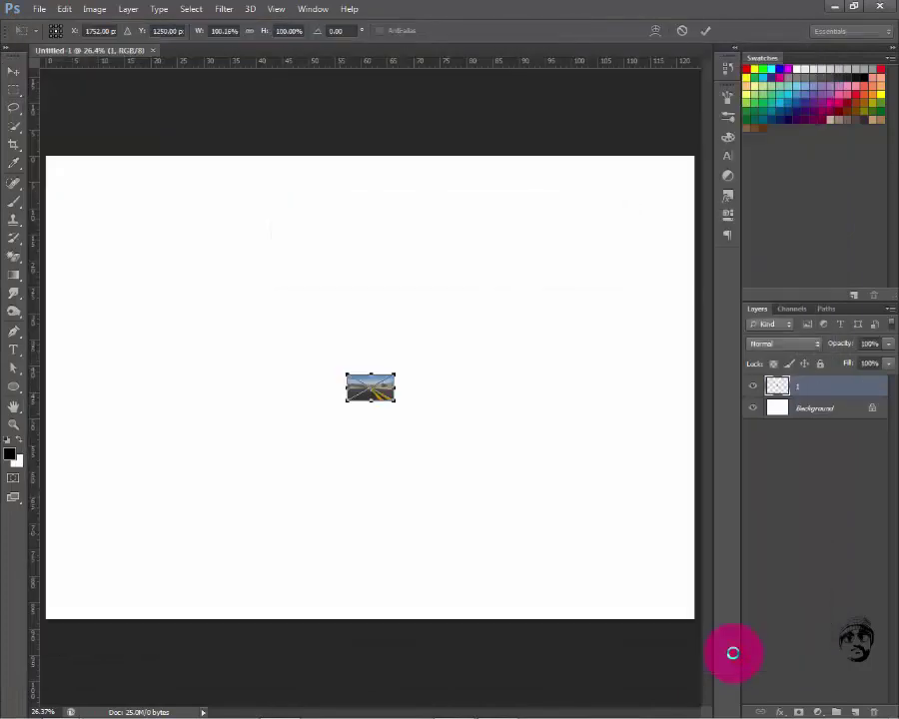
key(ctrl+minus)
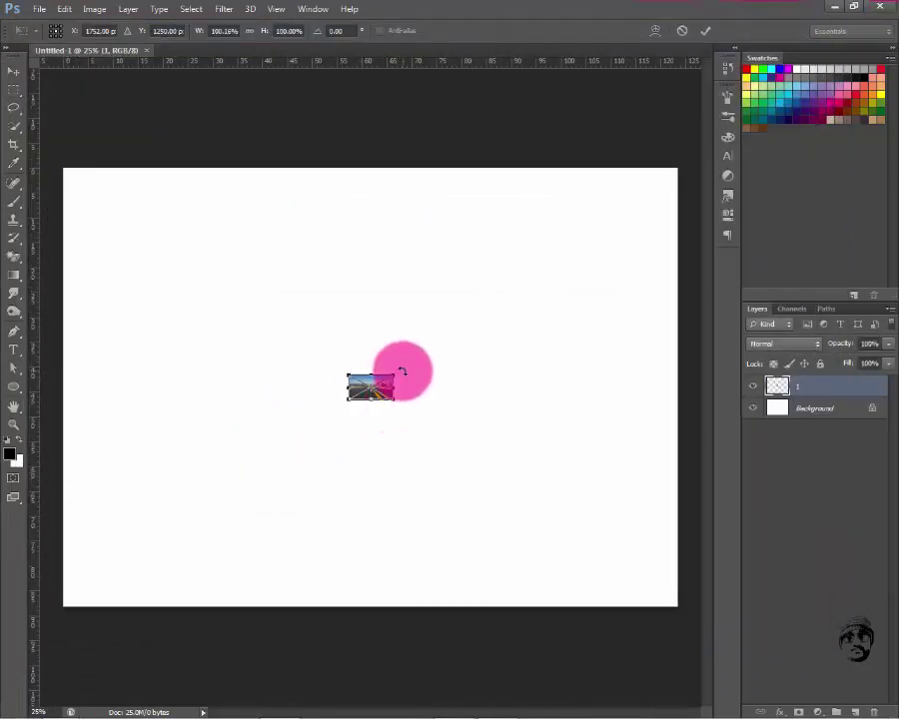
drag(389, 375, 761, 359)
drag(372, 400, 371, 459)
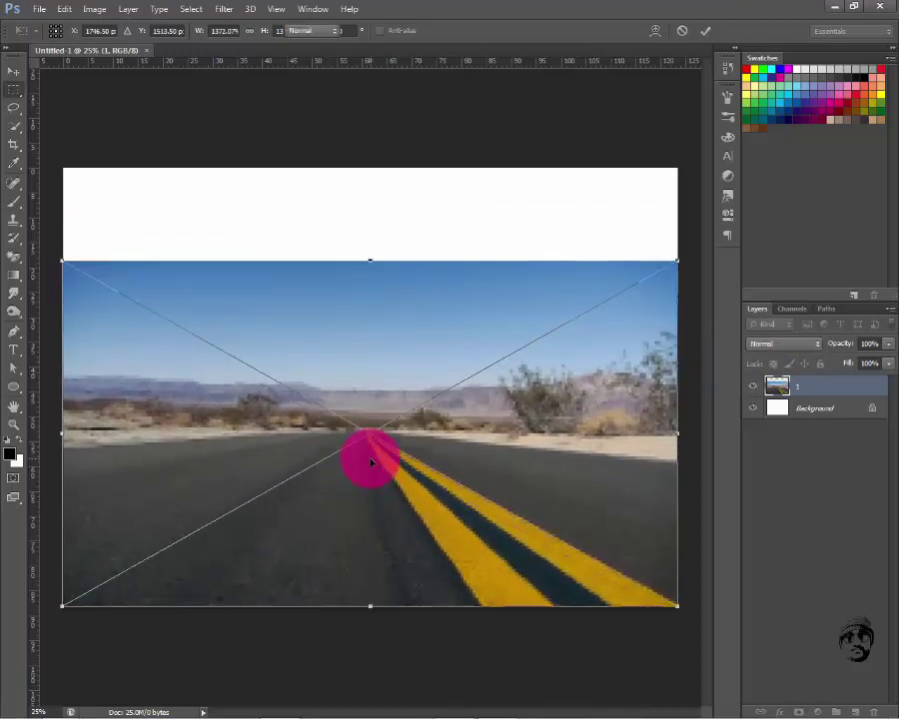
key(Return)
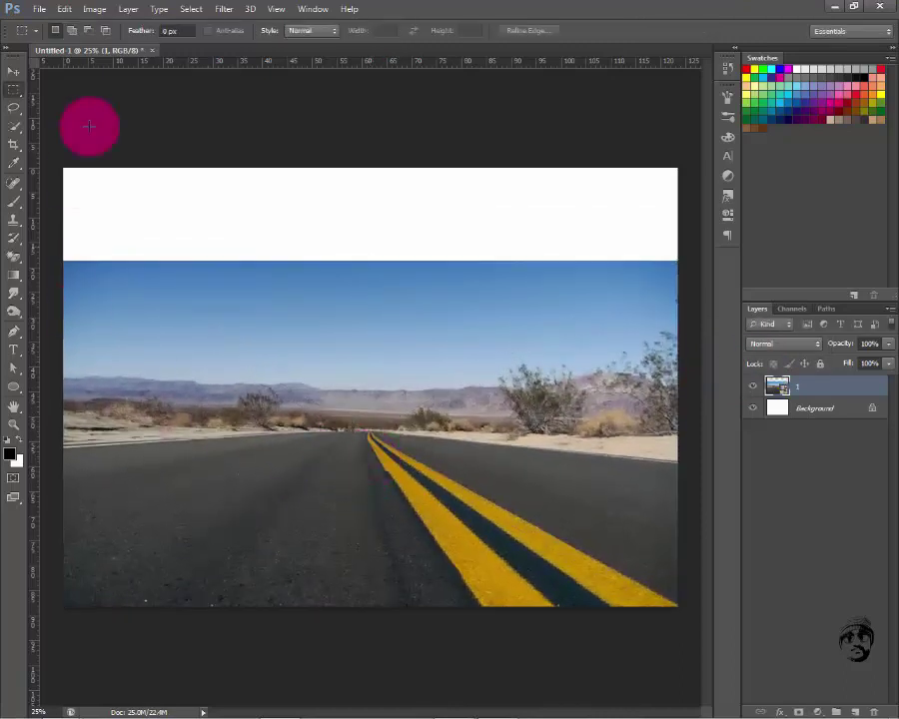
Rasterize the road layer and fade its sky to white with a gradient layer mask
right_click(817, 390)
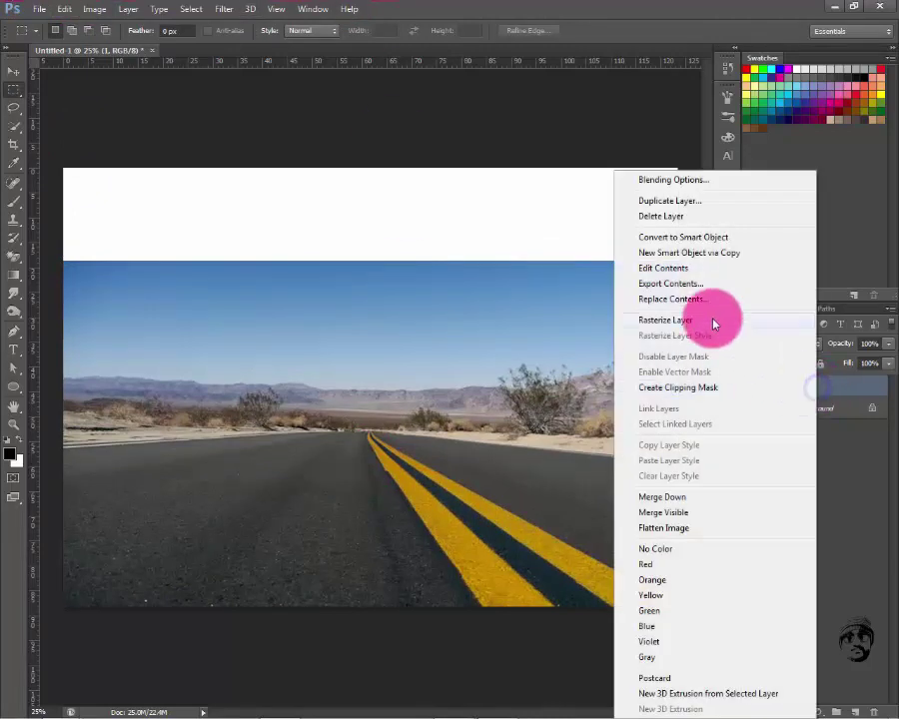
click(709, 320)
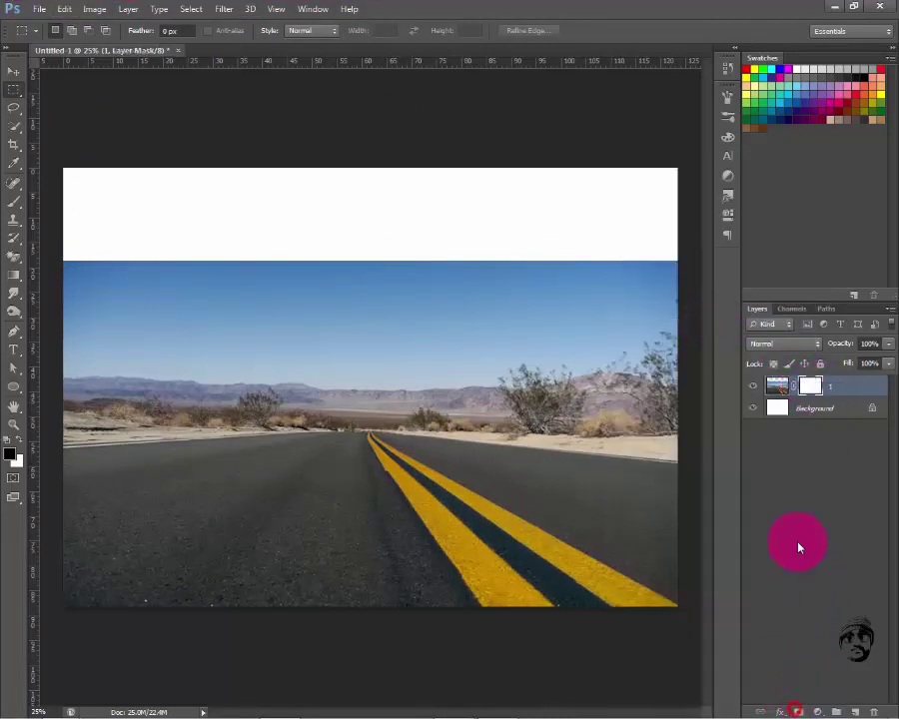
right_click(11, 281)
click(60, 270)
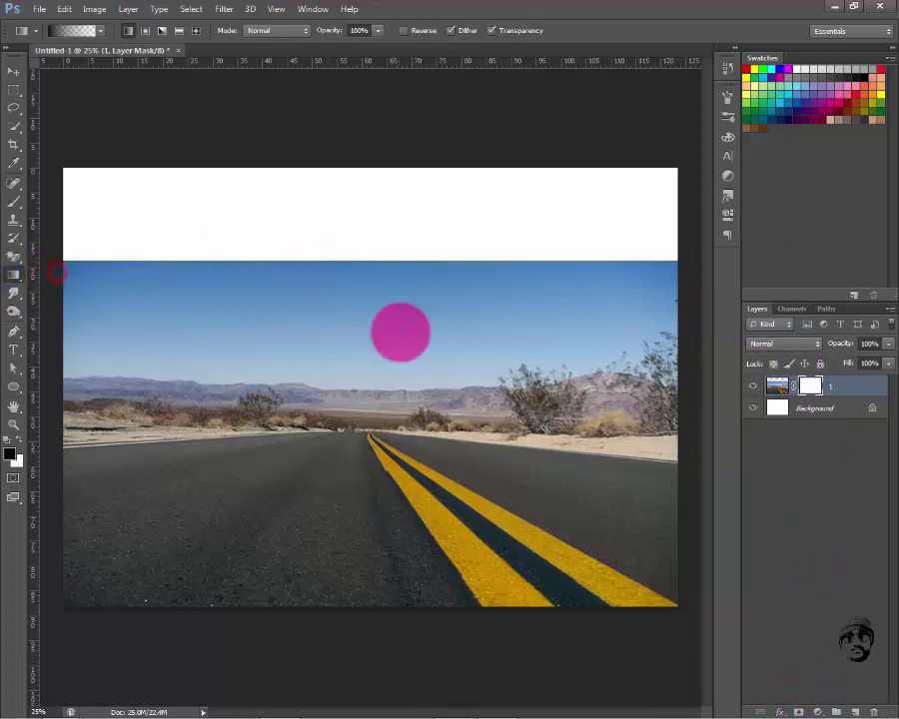
mouse_move(388, 377)
mouse_down()
mouse_move(388, 401)
mouse_move(399, 375)
mouse_up()
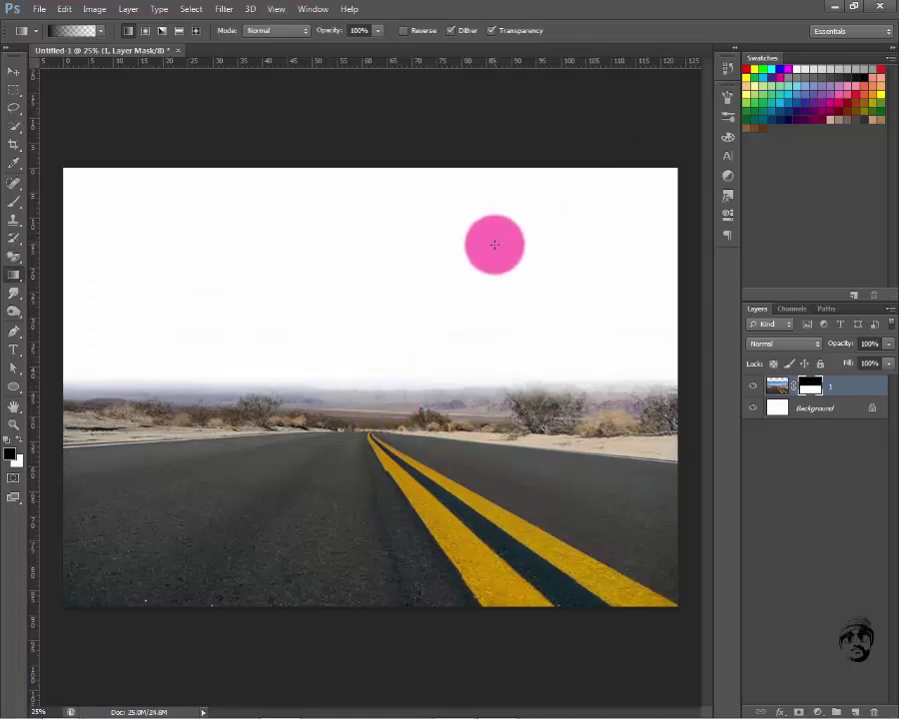
click(834, 6)
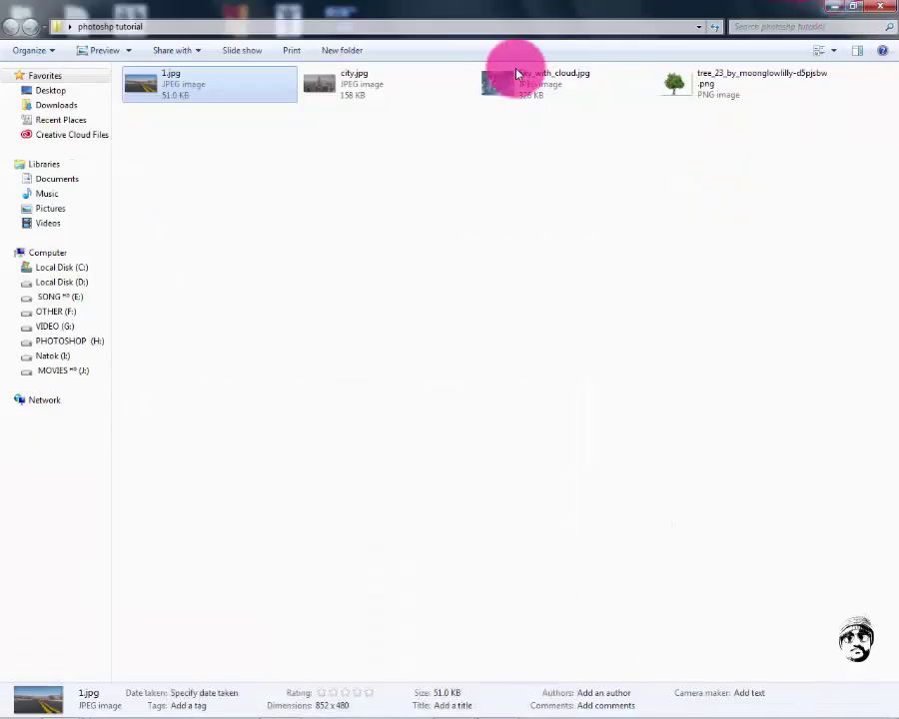
Preview city.jpg, then place it into the composite and start enlarging it
double_click(332, 89)
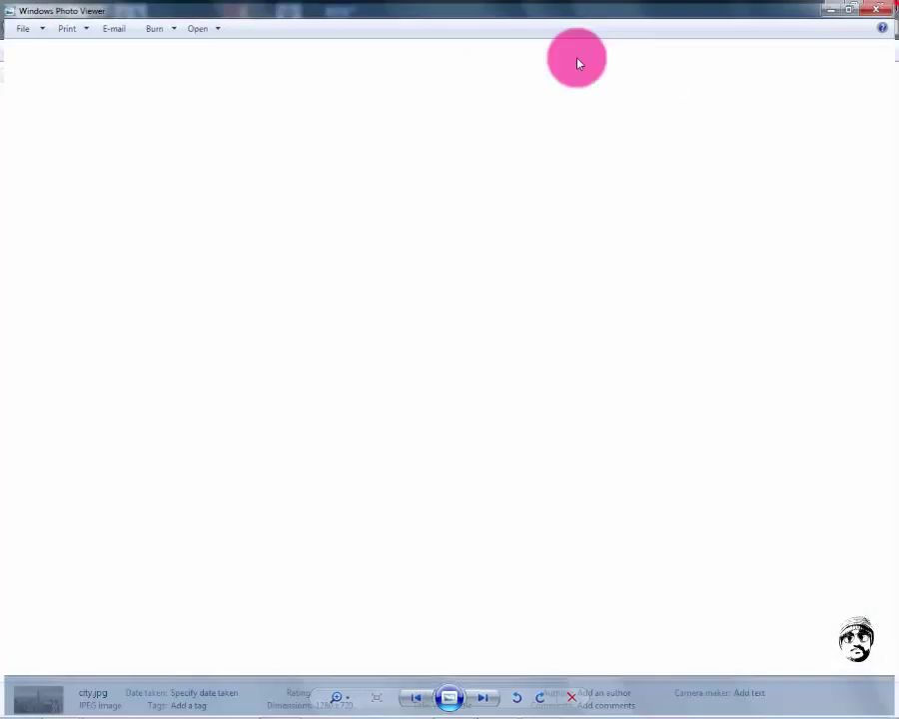
mouse_move(362, 100)
mouse_down()
mouse_move(324, 594)
mouse_move(326, 516)
mouse_up()
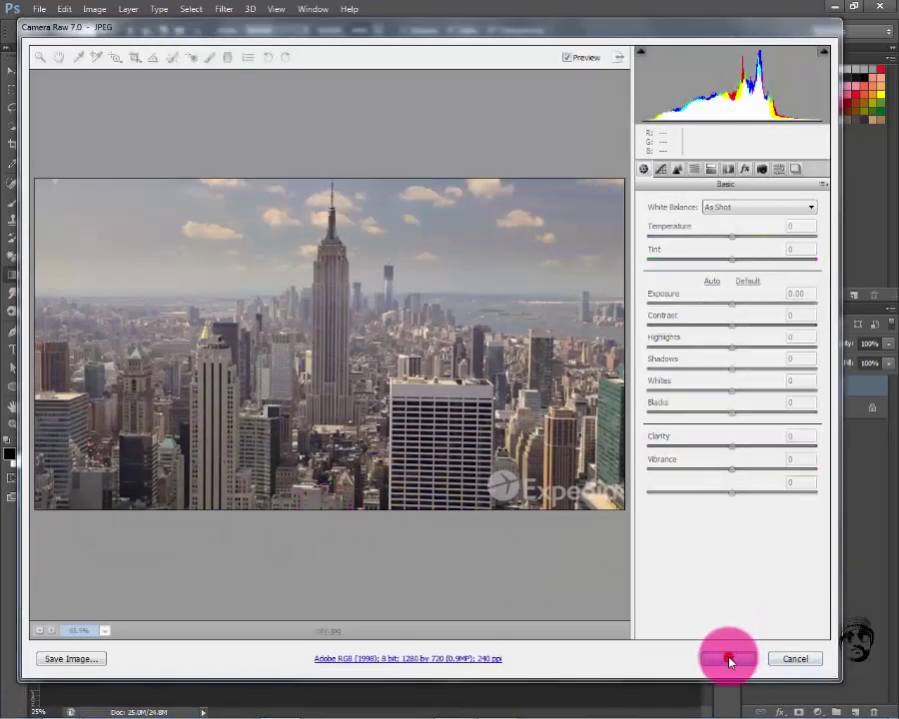
click(727, 658)
drag(403, 367, 676, 340)
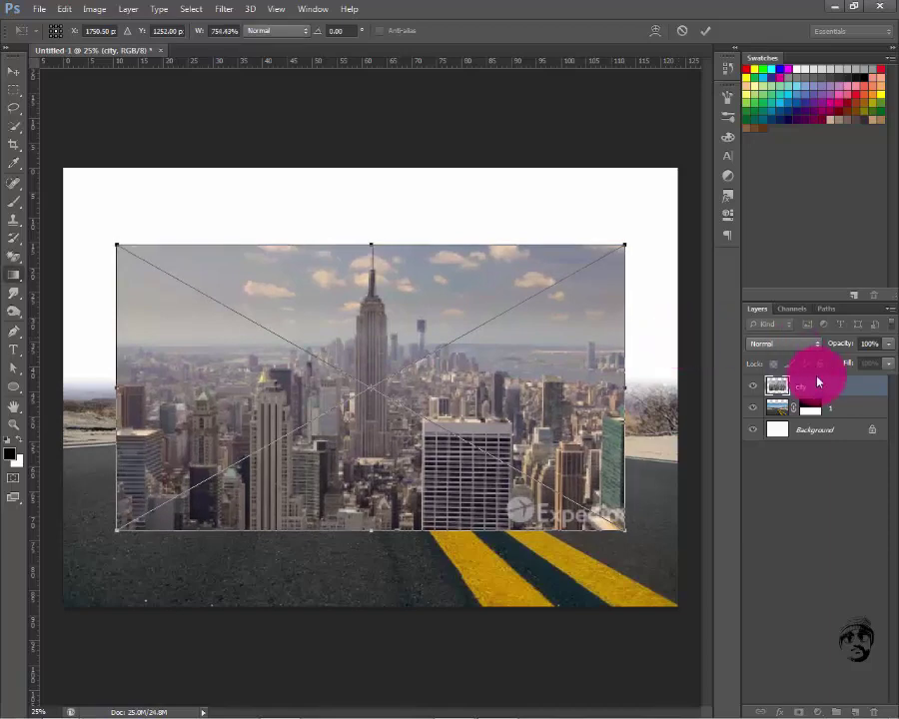
Commit the city photo and move its layer beneath the road layer
key(Return)
key(g)
drag(823, 384, 819, 419)
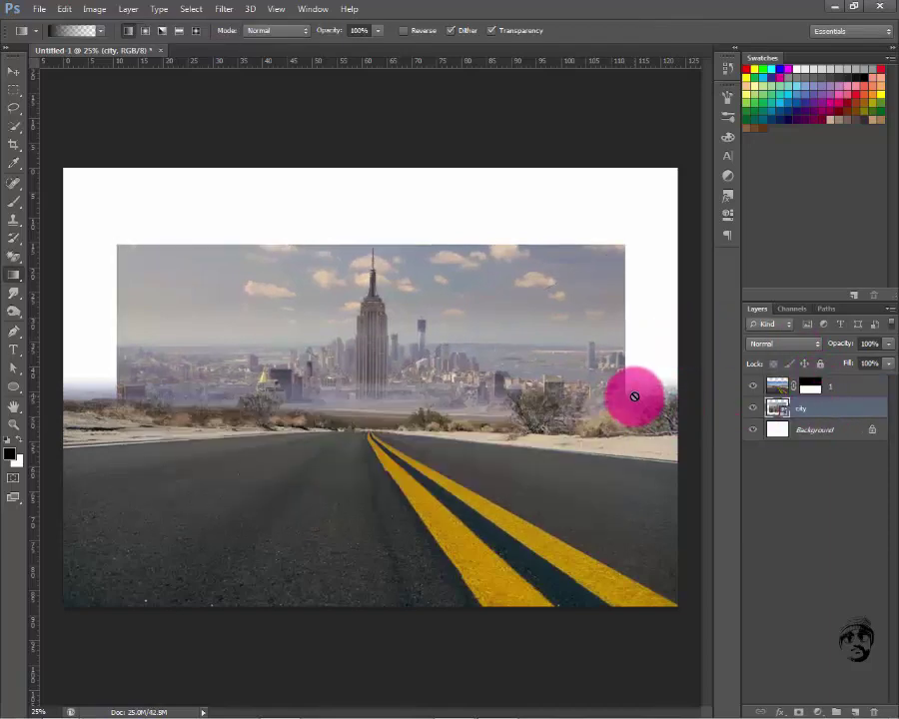
key(ctrl+minus)
Free-transform the New York skyline to span the full width above the horizon
key(ctrl+t)
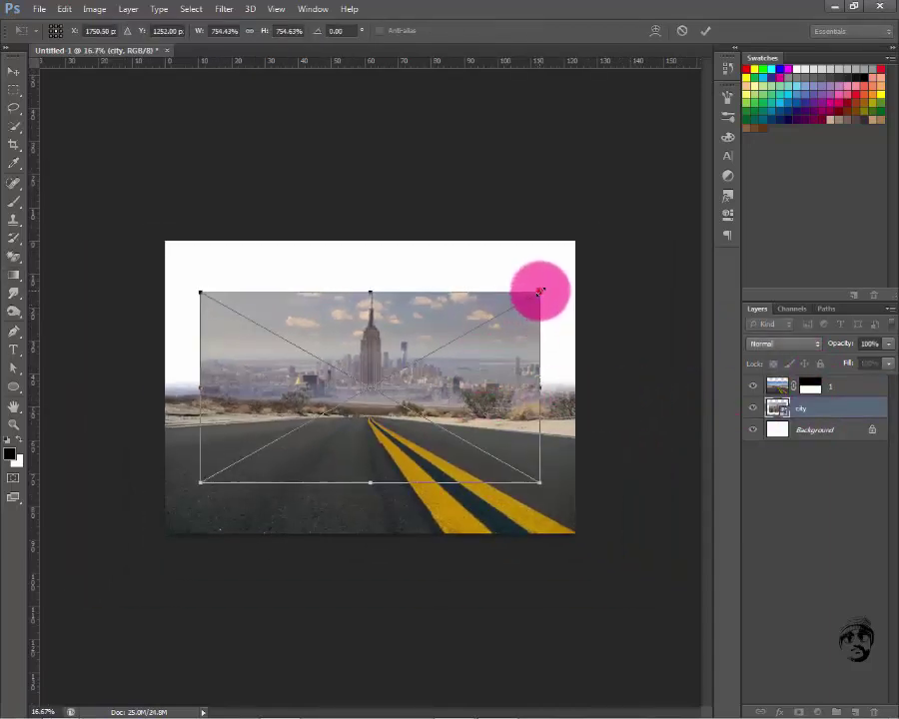
drag(539, 291, 577, 271)
drag(457, 331, 443, 349)
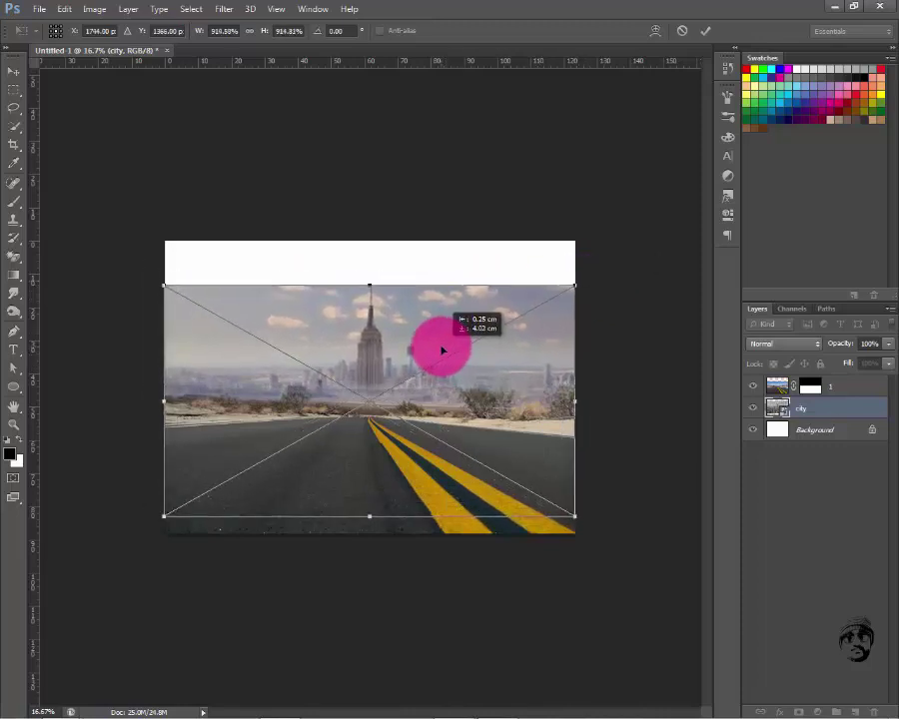
mouse_move(442, 349)
mouse_down()
mouse_move(392, 345)
mouse_move(437, 345)
mouse_up()
key(Return)
key(g)
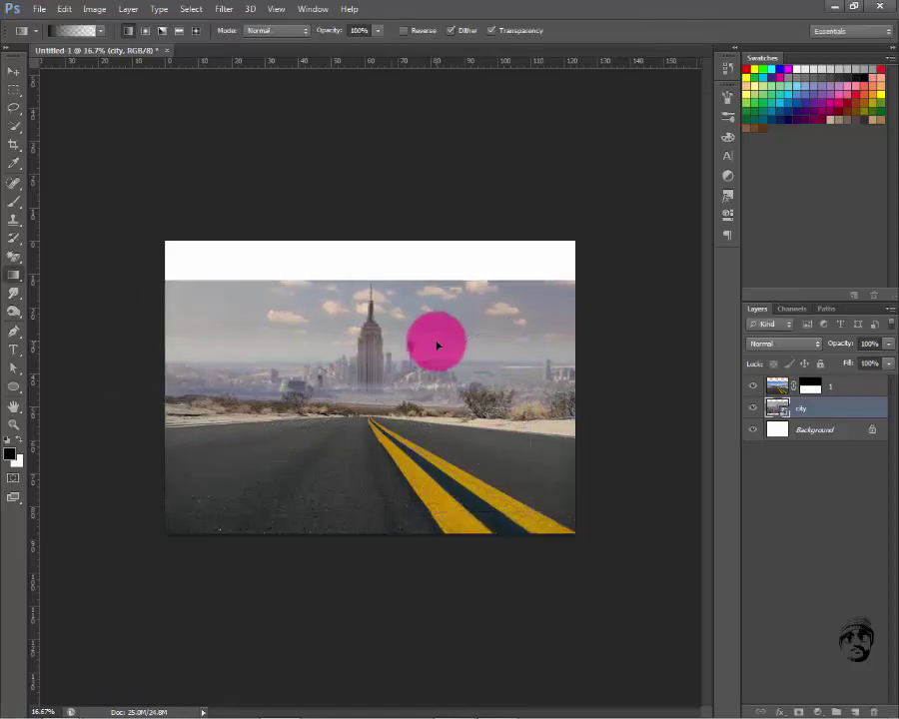
click(13, 71)
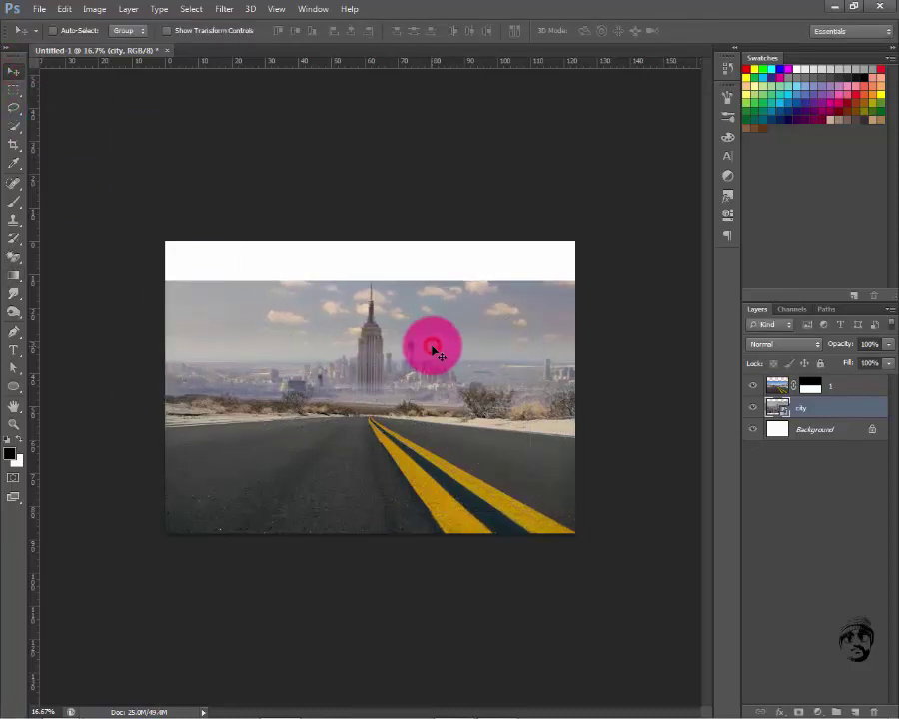
scroll(436, 347, up, 2)
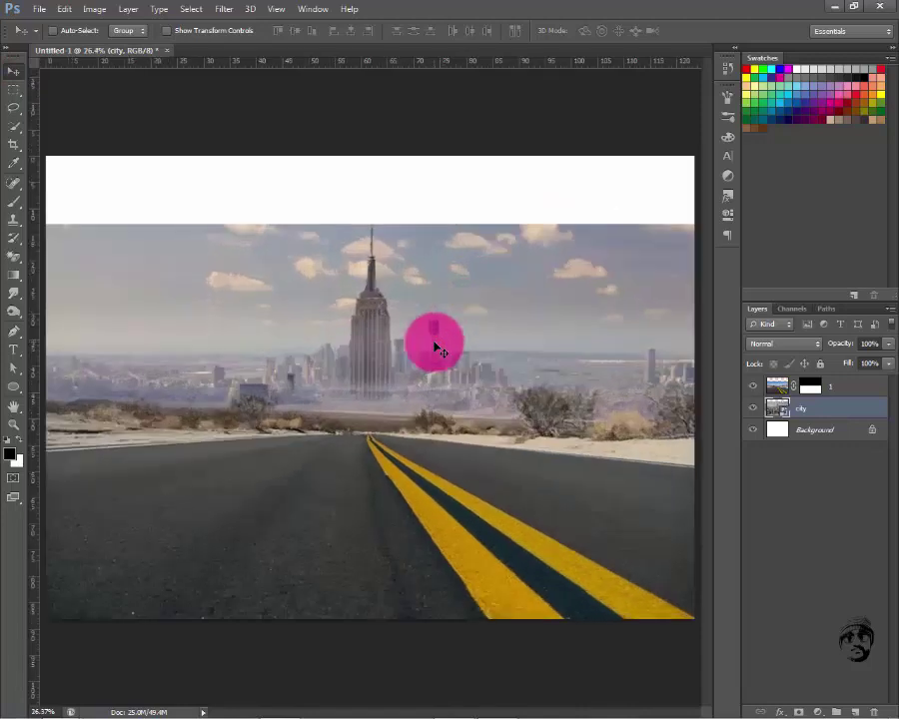
click(829, 441)
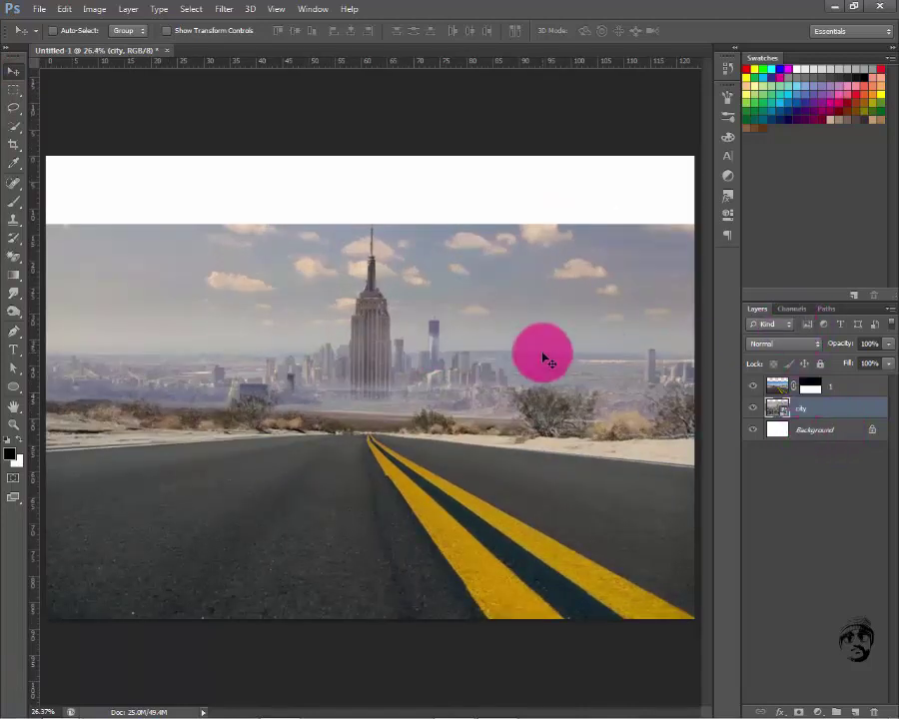
click(835, 7)
Import Sky_with_cloud.jpg, then scale and position it to fill the sky above the road
mouse_move(516, 88)
mouse_down()
mouse_move(291, 713)
mouse_move(337, 511)
mouse_up()
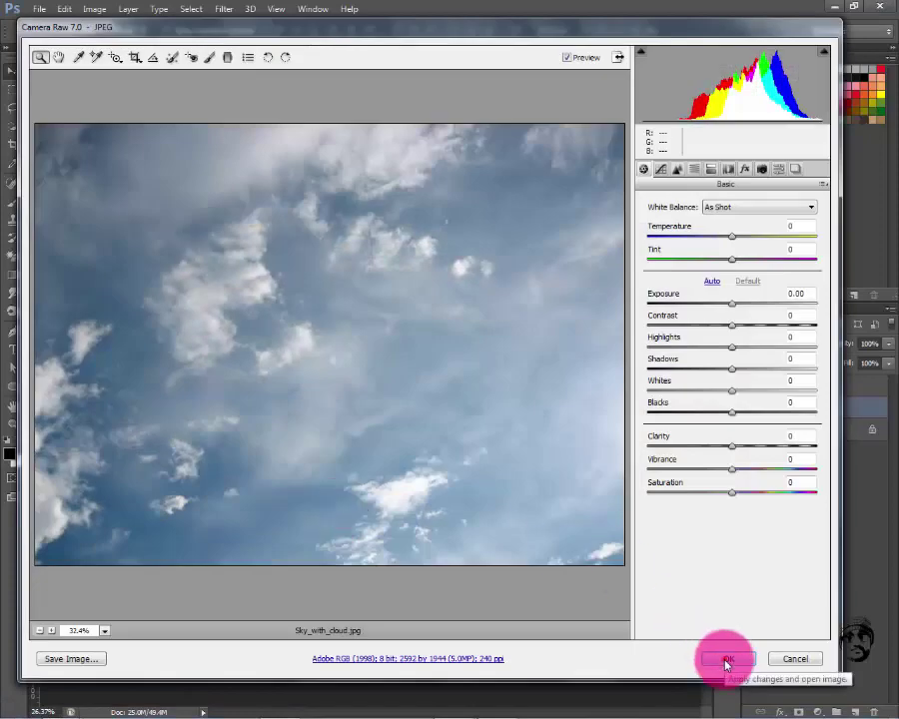
click(727, 661)
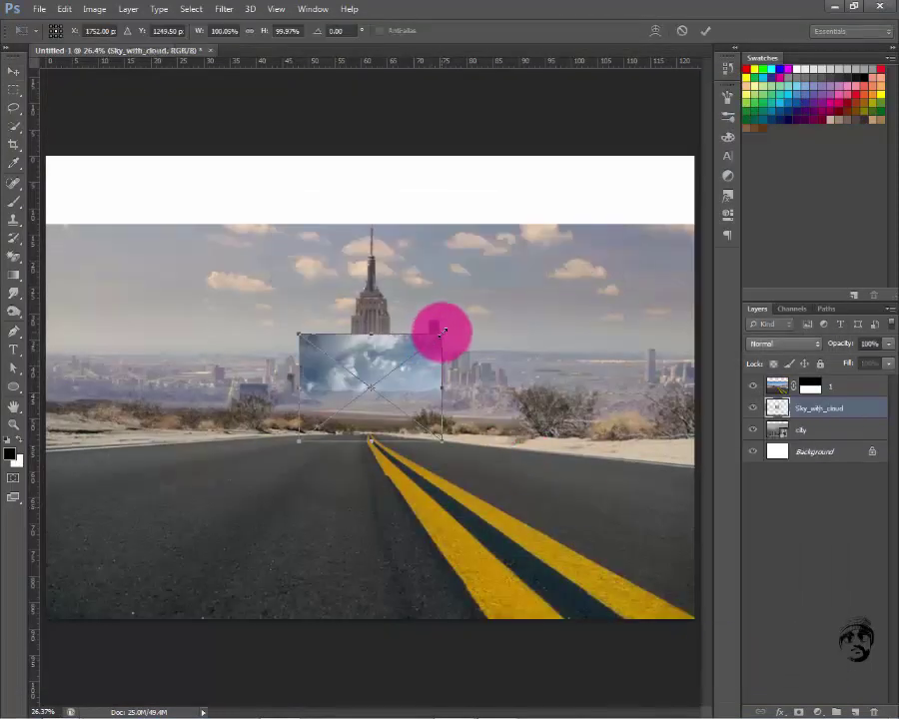
drag(442, 331, 734, 302)
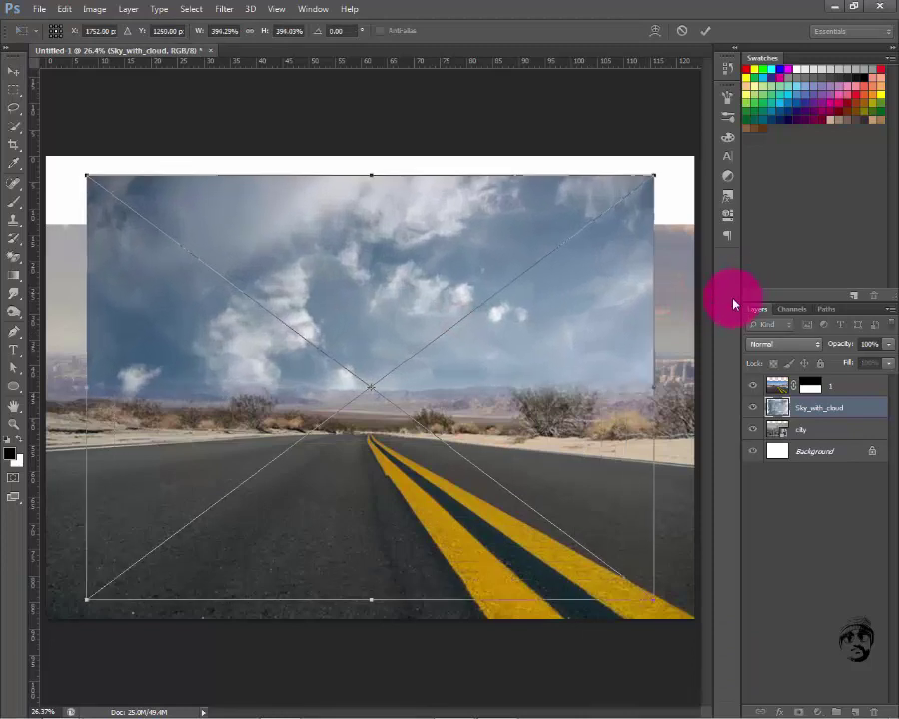
key(ctrl+minus)
key(ctrl+minus)
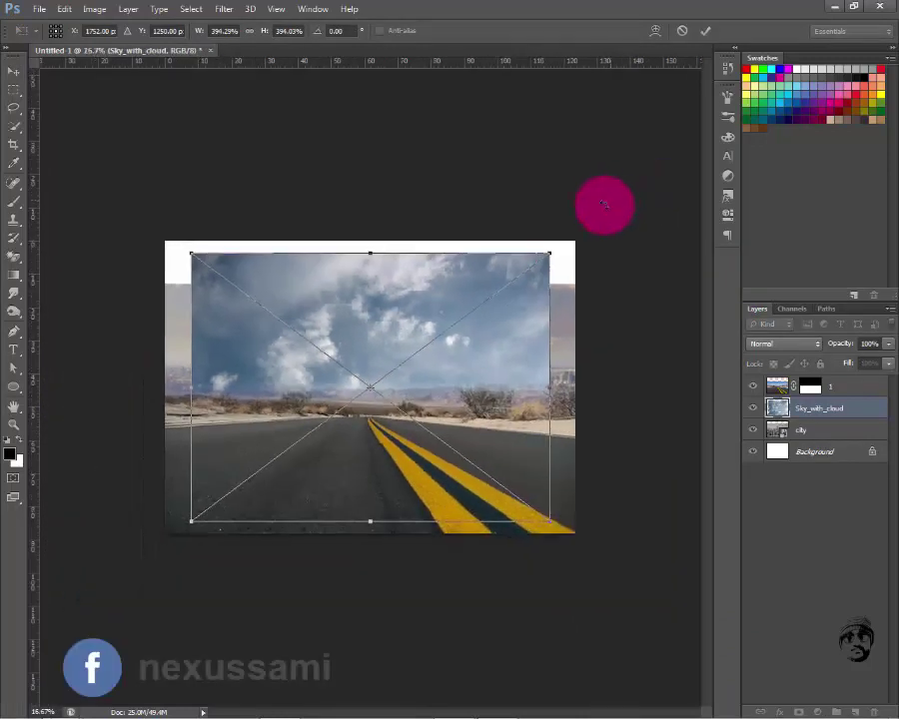
drag(545, 249, 587, 235)
mouse_move(532, 279)
mouse_down()
mouse_move(368, 85)
mouse_move(370, 175)
mouse_up()
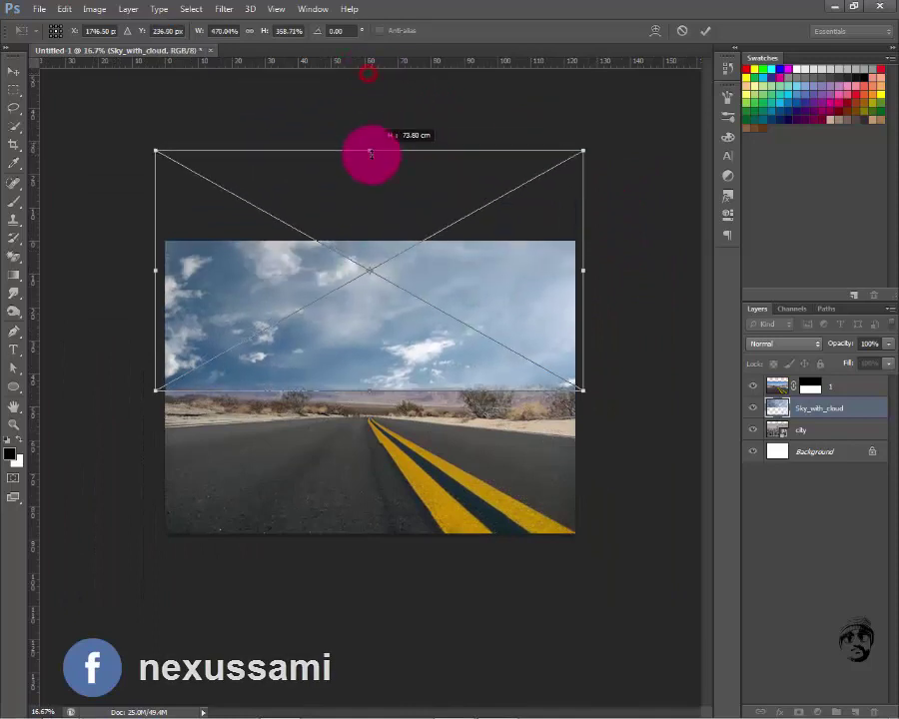
drag(479, 343, 484, 392)
key(Return)
key(ctrl+0)
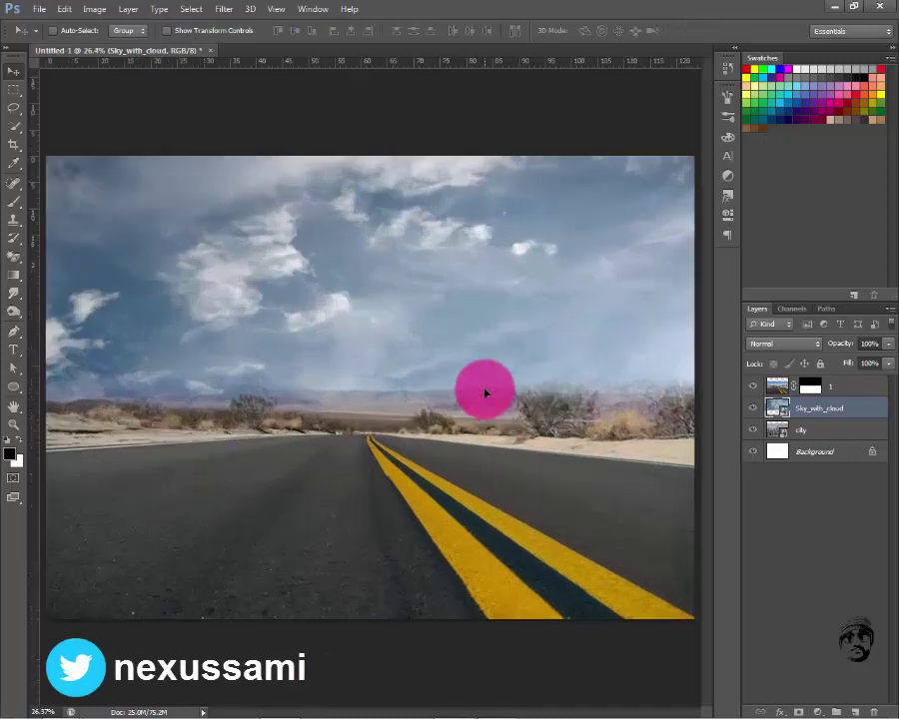
Add a layer mask to Sky_with_cloud and brush out the clouds along the horizon
right_click(837, 409)
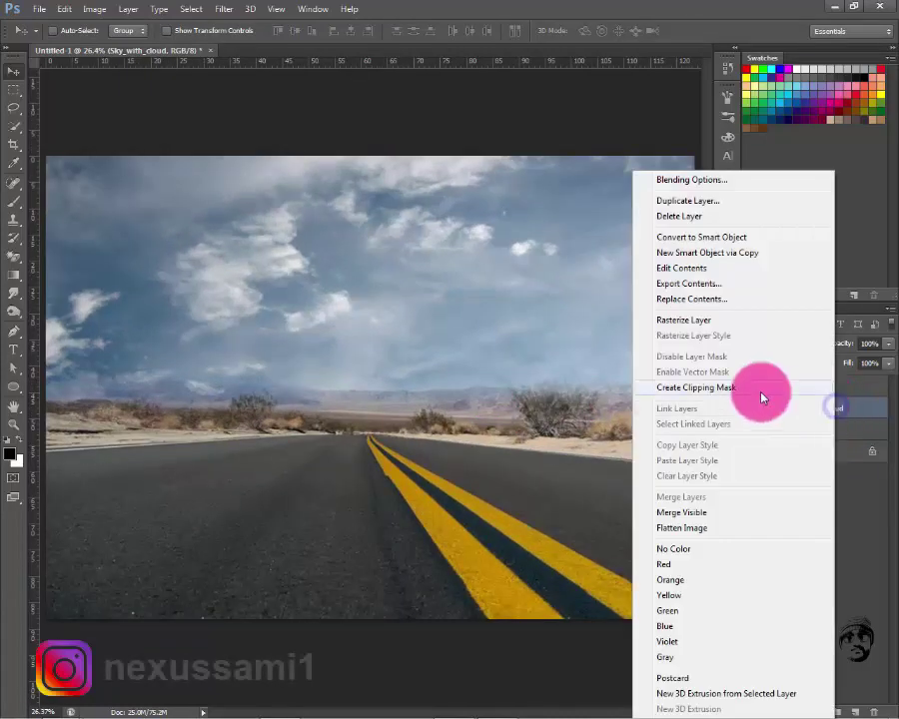
click(696, 319)
click(796, 712)
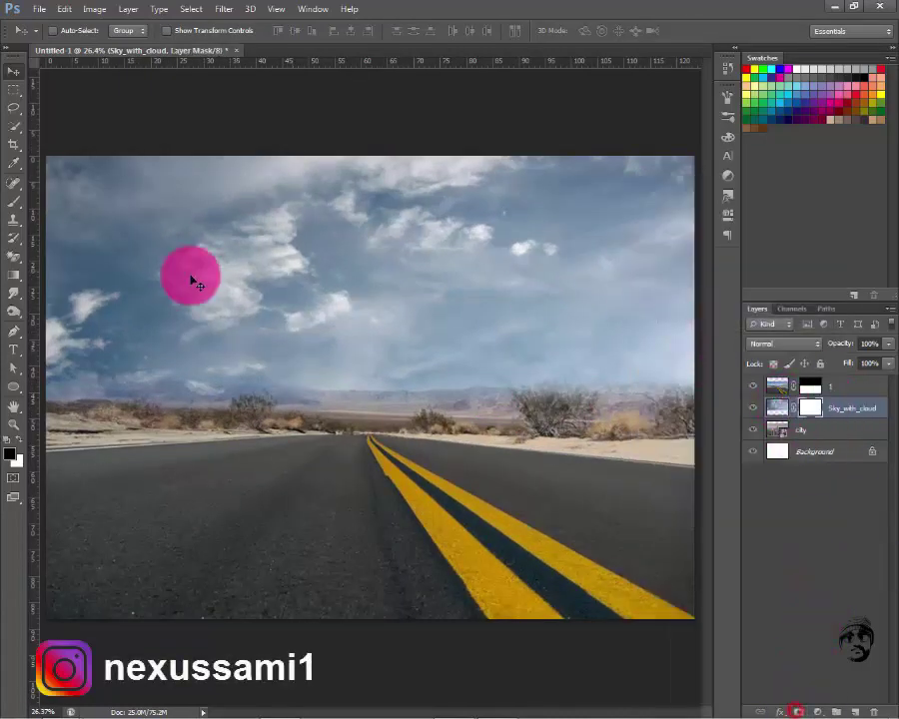
right_click(17, 208)
click(80, 195)
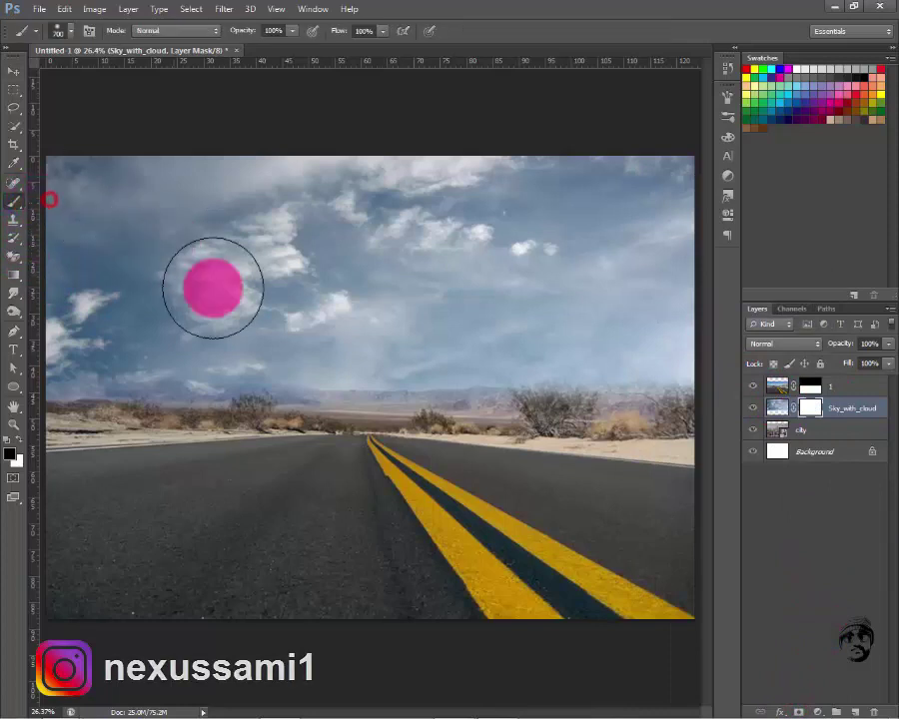
mouse_move(629, 420)
mouse_down()
mouse_move(383, 405)
mouse_move(367, 346)
mouse_move(517, 377)
mouse_move(399, 399)
mouse_move(150, 402)
mouse_move(30, 420)
mouse_move(280, 396)
mouse_move(234, 370)
mouse_move(213, 382)
mouse_move(217, 352)
mouse_move(133, 357)
mouse_move(210, 350)
mouse_move(602, 401)
mouse_move(678, 381)
mouse_move(583, 386)
mouse_move(392, 339)
mouse_move(529, 561)
mouse_up()
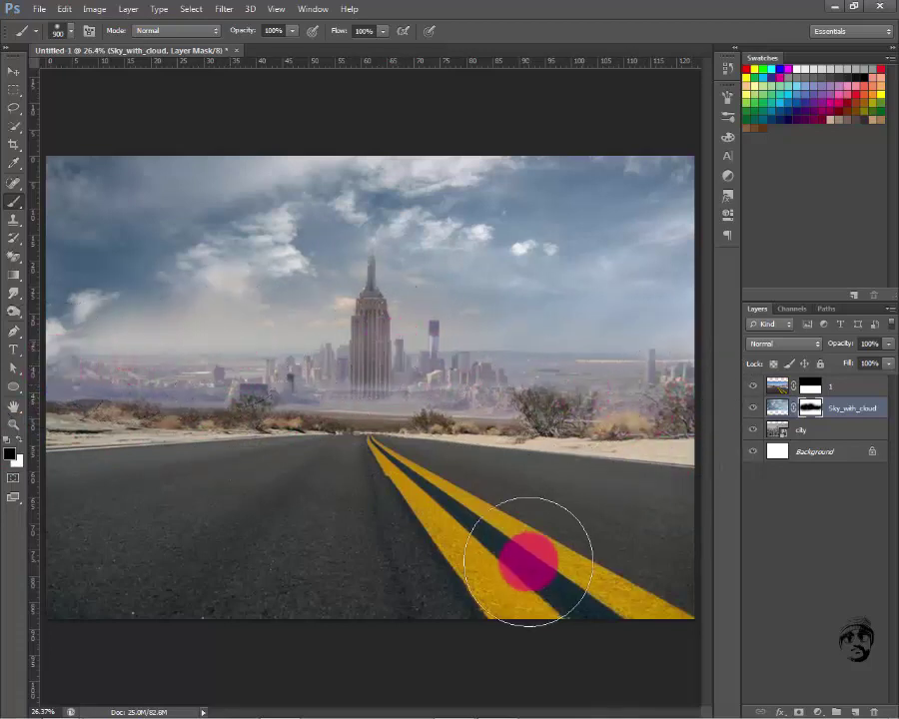
Toggle the city layer's visibility to check the blend, then rasterize the city layer
click(14, 114)
click(451, 373)
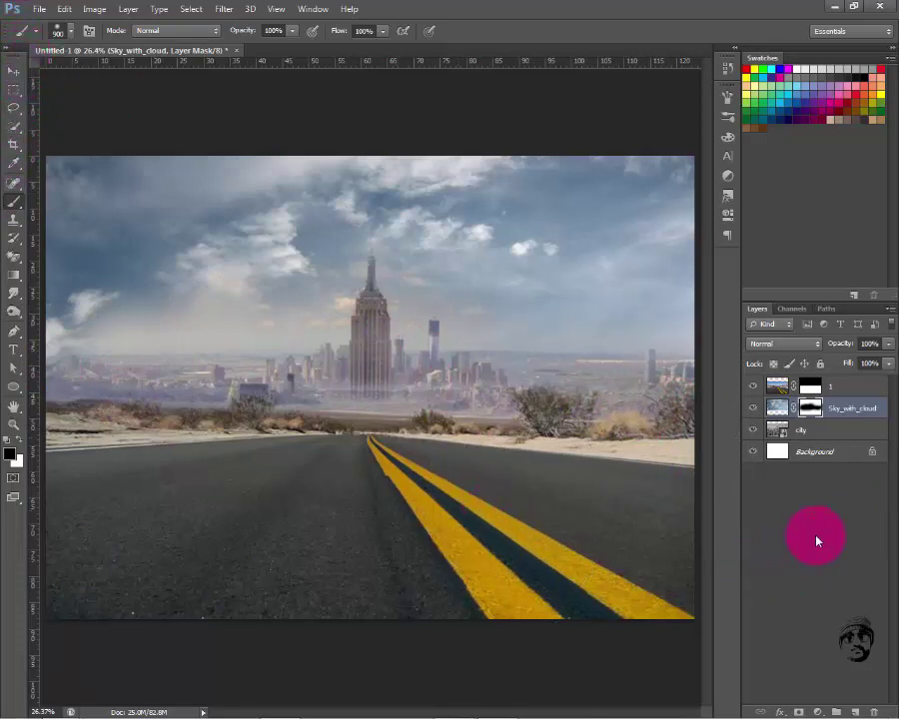
click(753, 429)
right_click(837, 437)
click(696, 319)
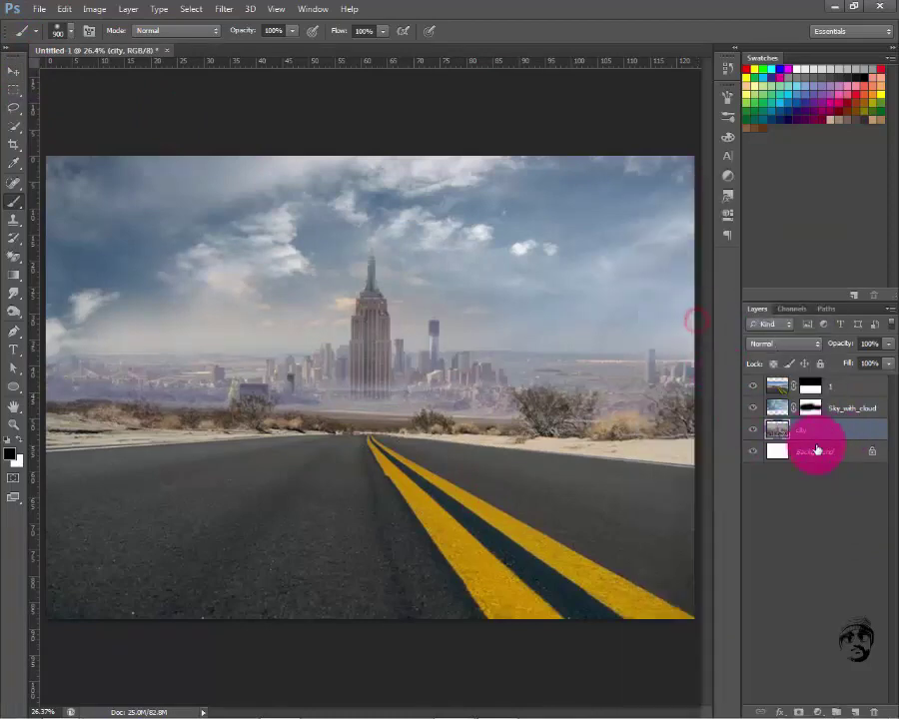
click(820, 711)
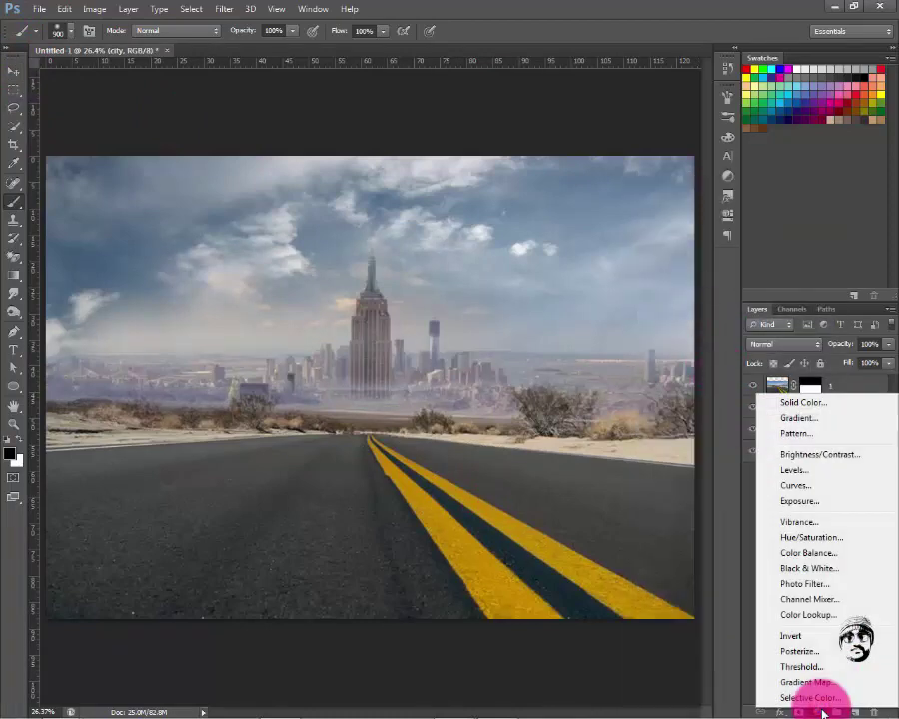
Give the city a clipped Hue/Saturation adjustment with saturation +11 and hue +2
click(811, 537)
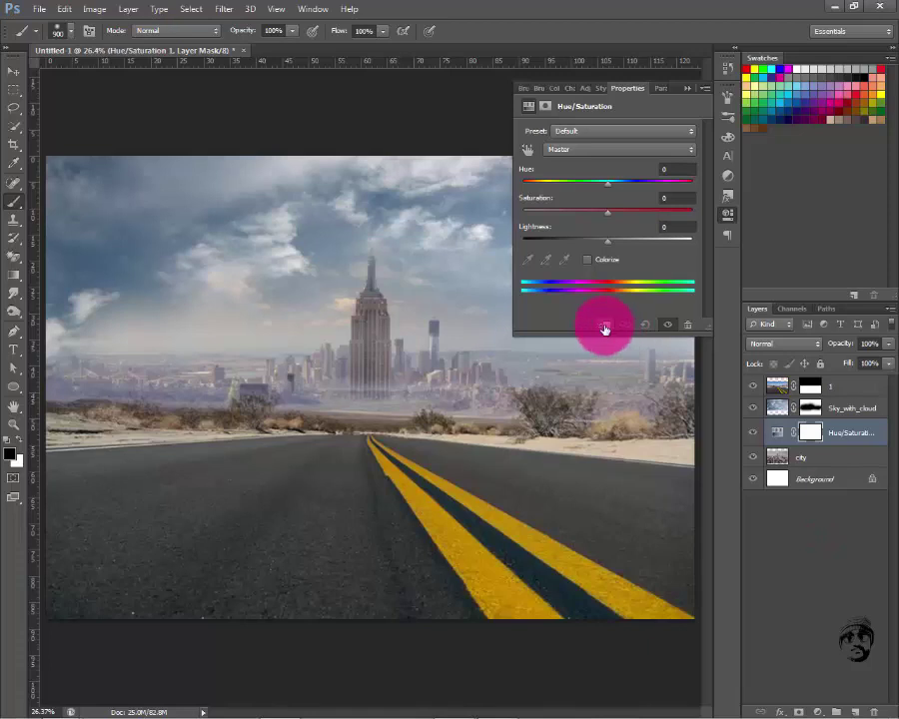
mouse_move(609, 222)
mouse_down()
mouse_move(599, 217)
mouse_move(616, 213)
mouse_move(614, 186)
mouse_move(632, 186)
mouse_move(576, 183)
mouse_move(626, 181)
mouse_move(611, 182)
mouse_up()
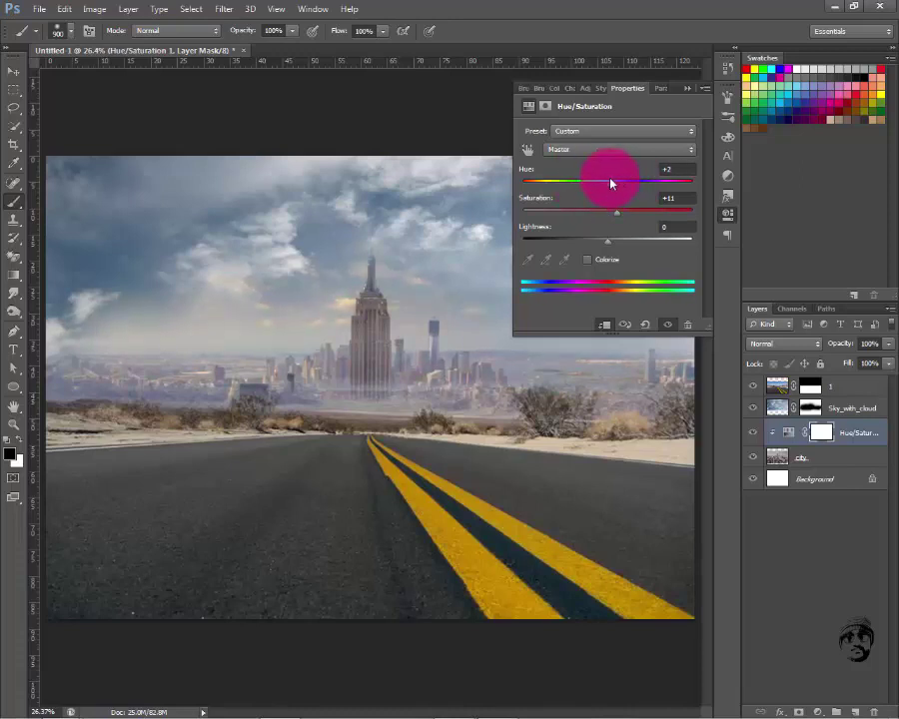
click(688, 88)
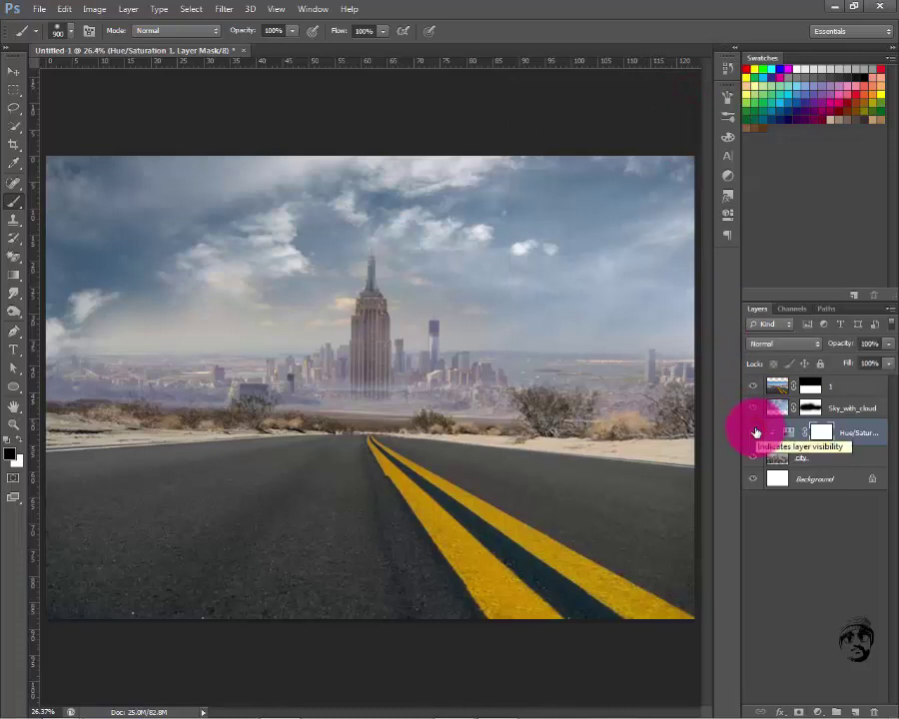
Add a Color Balance layer clipped to the city, setting Shadows to Cyan -28, Green +6, Blue +16
click(819, 711)
click(817, 548)
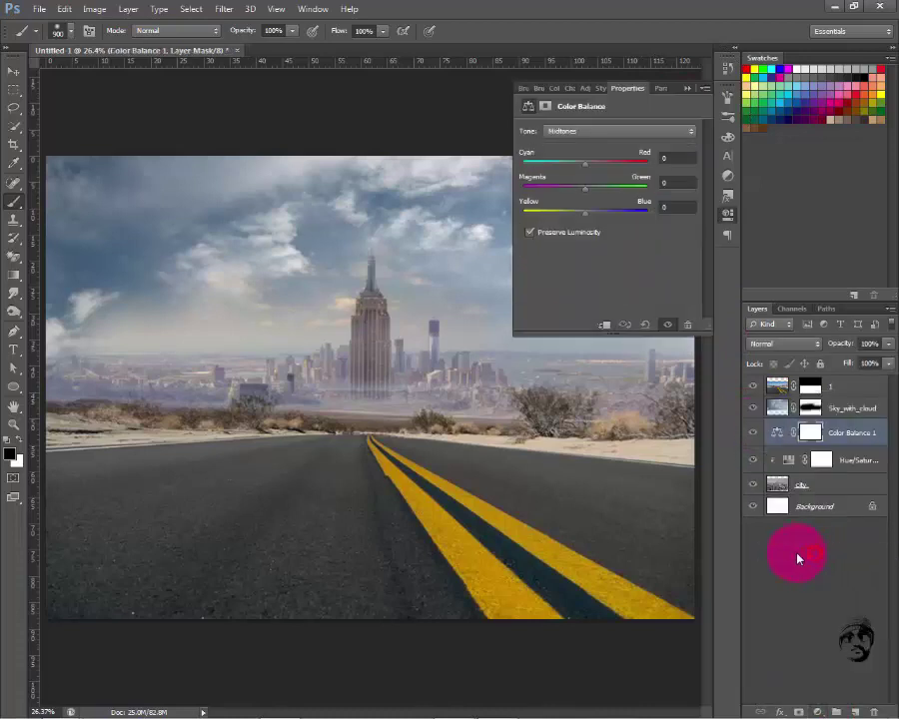
click(603, 325)
click(565, 131)
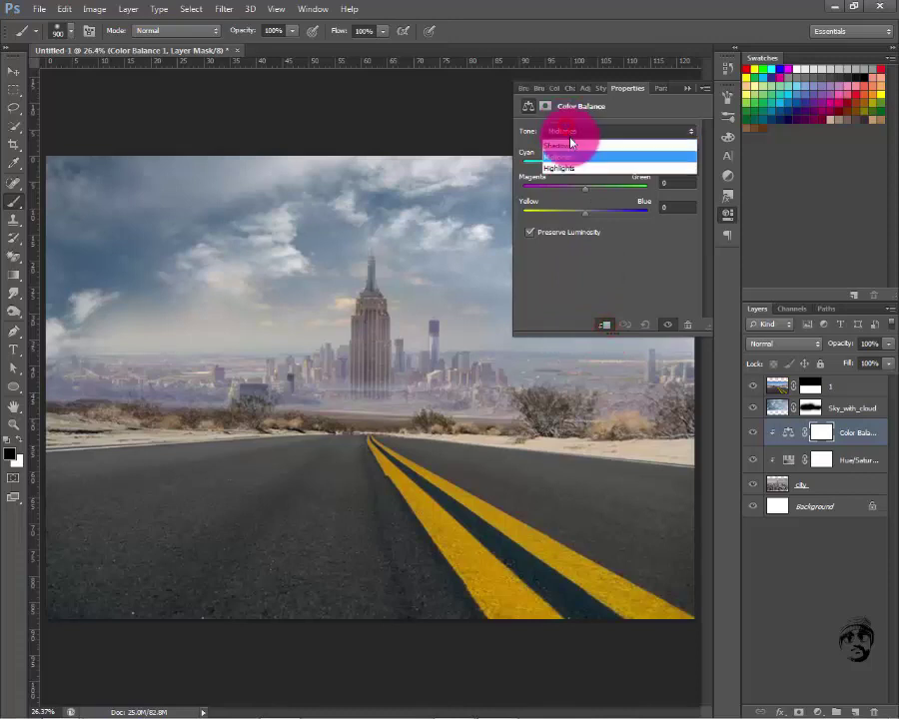
click(571, 146)
mouse_move(584, 212)
mouse_down()
mouse_move(602, 218)
mouse_move(593, 211)
mouse_up()
mouse_move(587, 164)
mouse_down()
mouse_move(568, 164)
mouse_move(590, 193)
mouse_up()
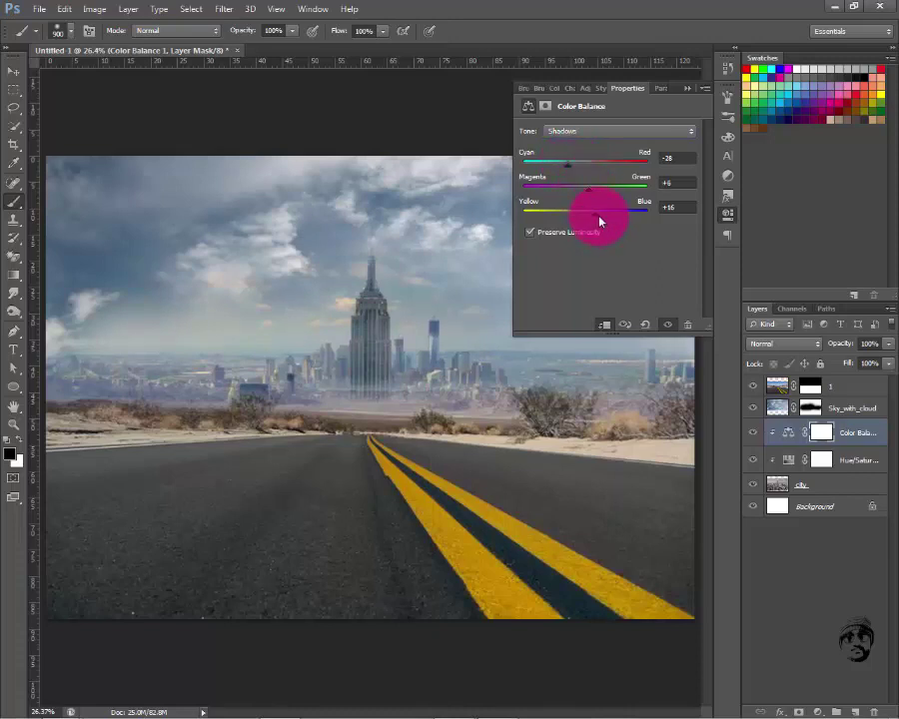
drag(587, 218, 593, 216)
Shift the city highlights toward cyan, then compare by toggling the Sky_with_cloud layer
click(583, 132)
click(584, 163)
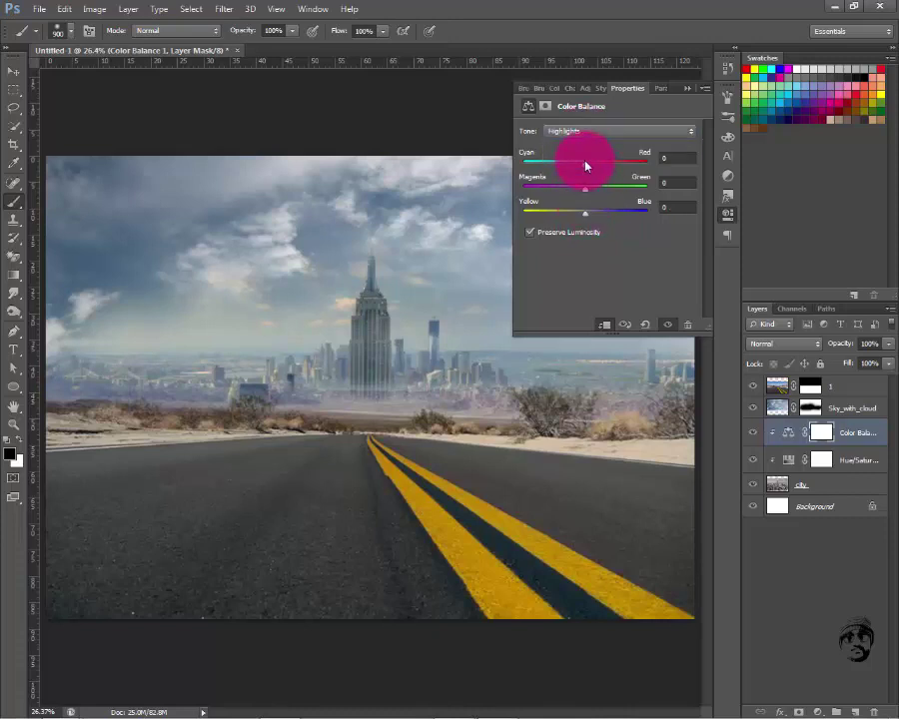
drag(585, 160, 580, 167)
click(686, 89)
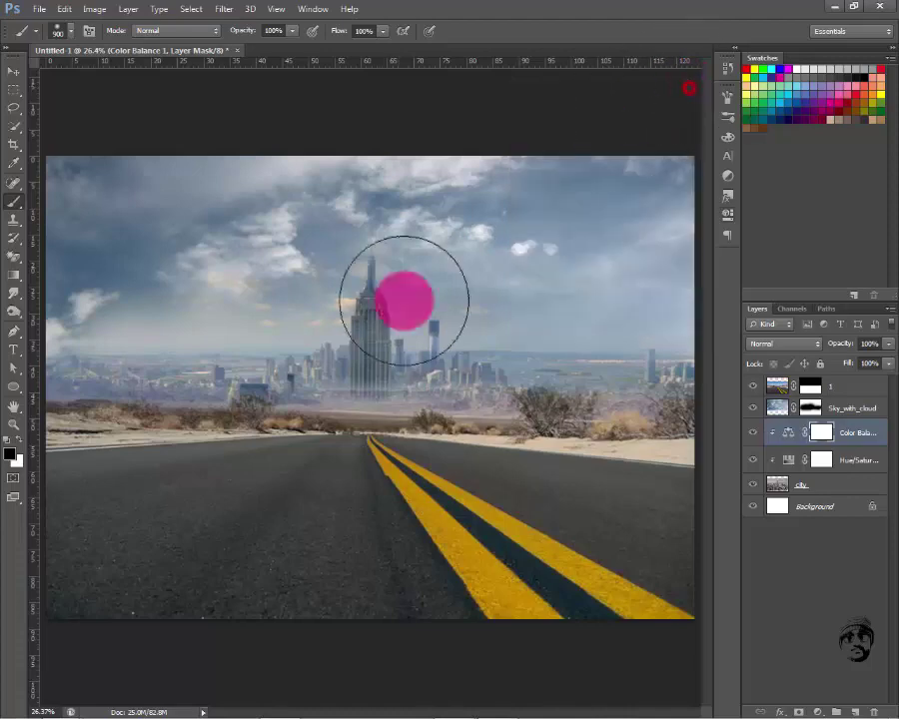
key(ctrl+plus)
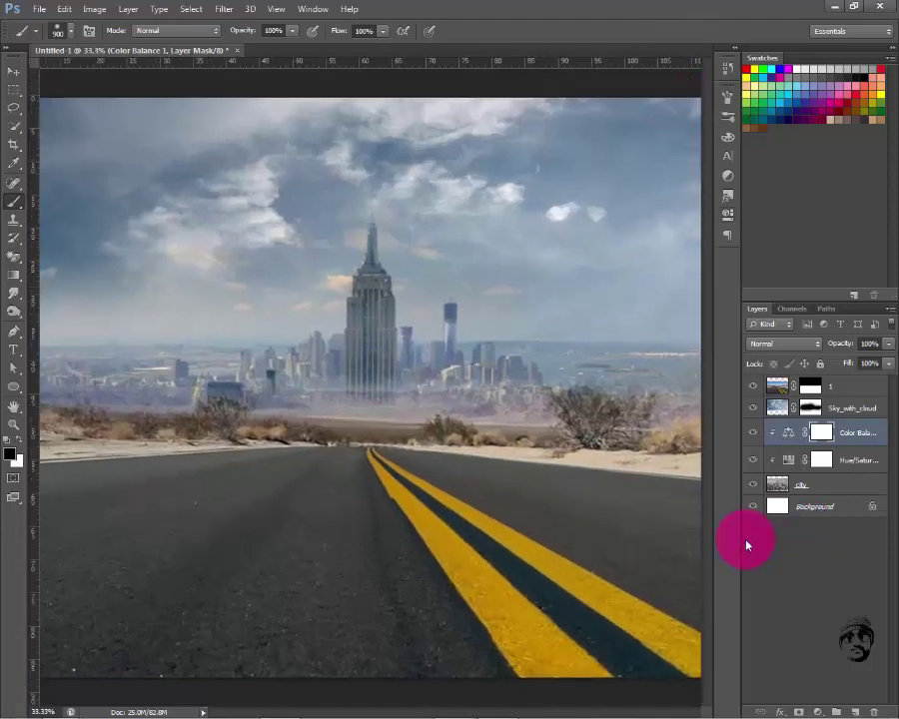
key(ctrl+minus)
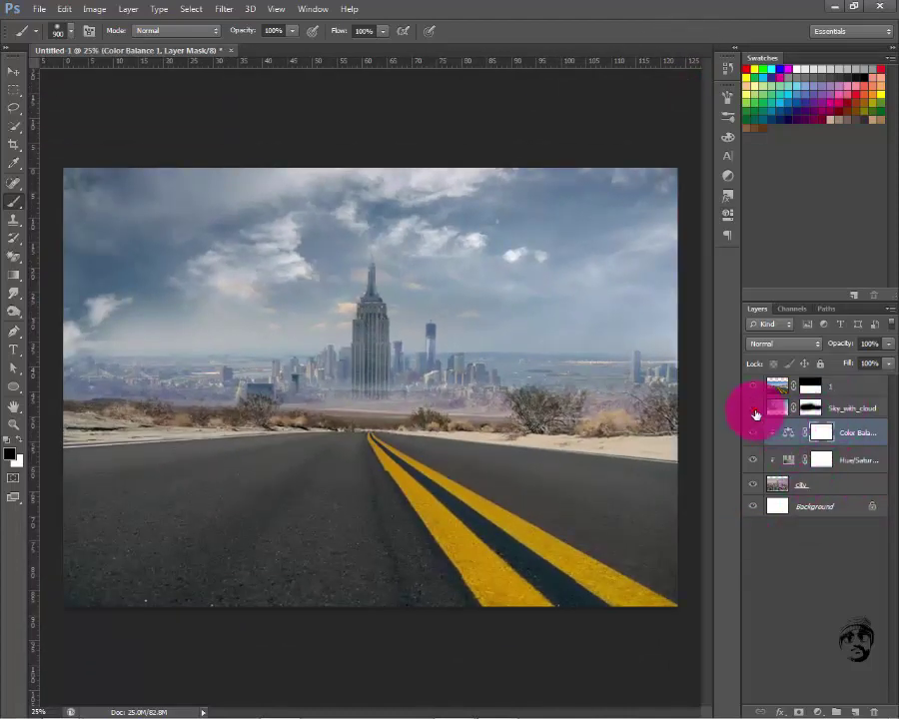
click(752, 408)
click(842, 407)
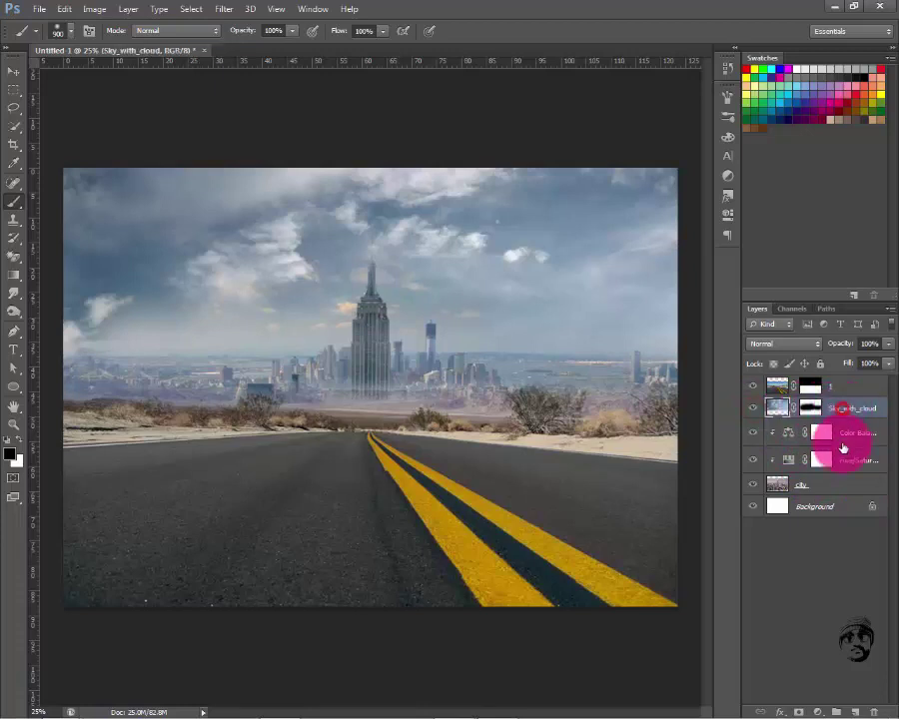
Add a Hue/Saturation adjustment above the sky and toggle layers to compare
click(818, 708)
click(817, 545)
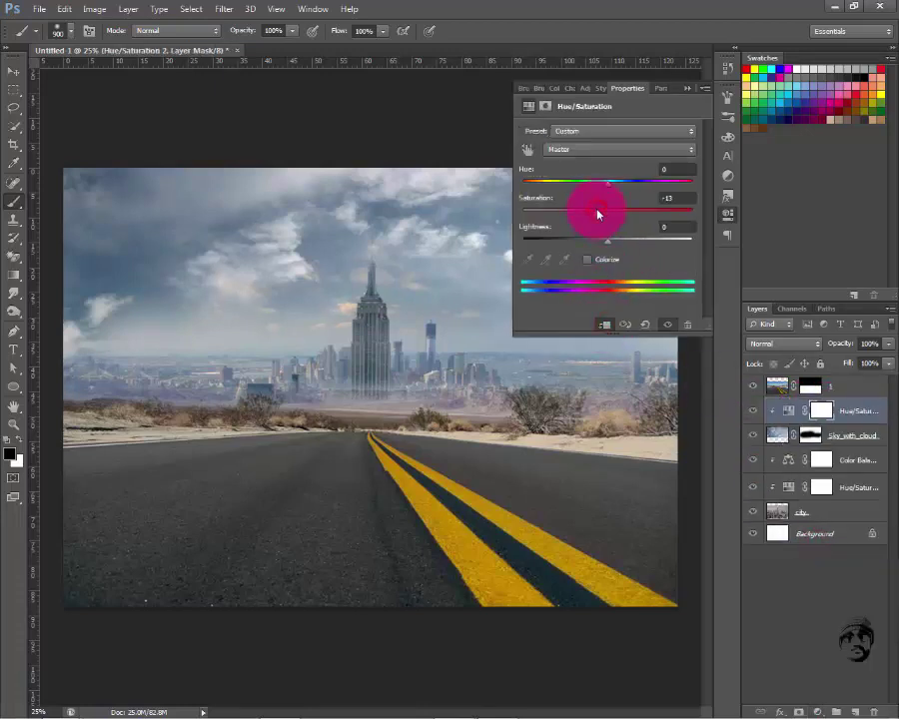
click(687, 87)
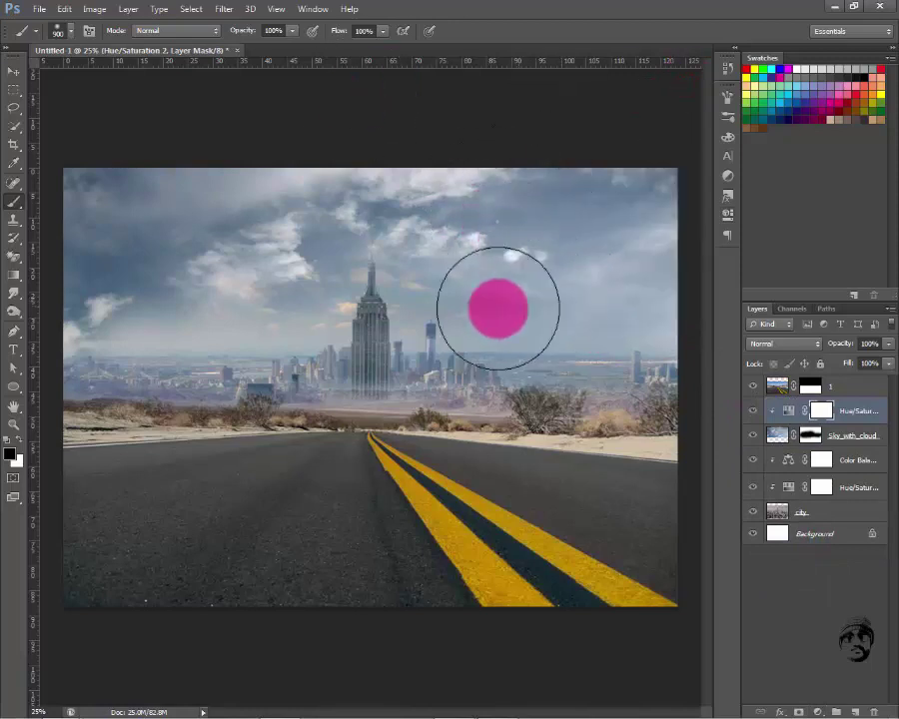
click(751, 512)
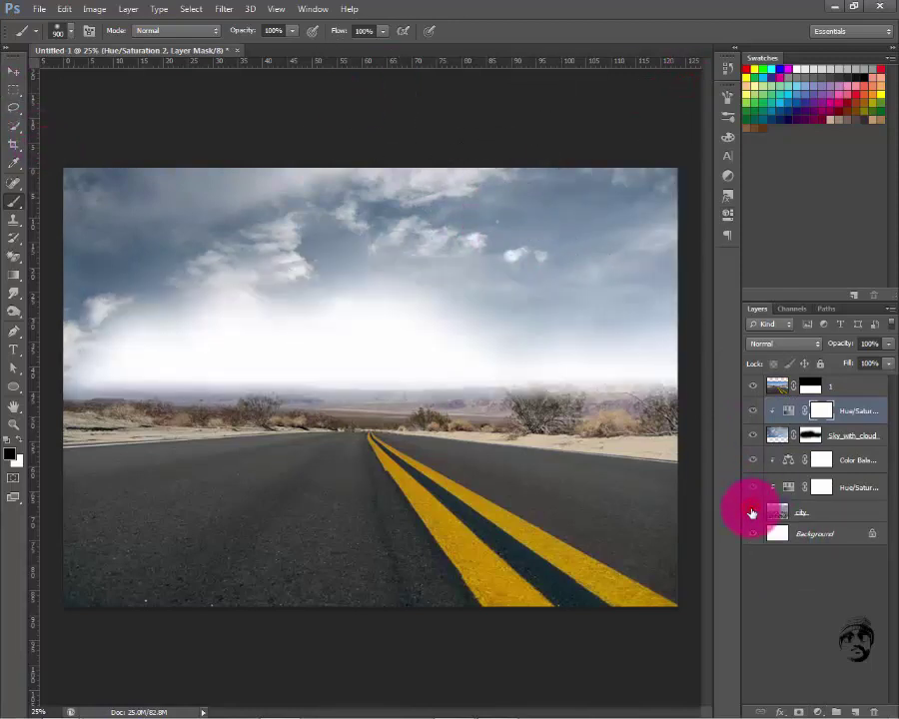
click(759, 418)
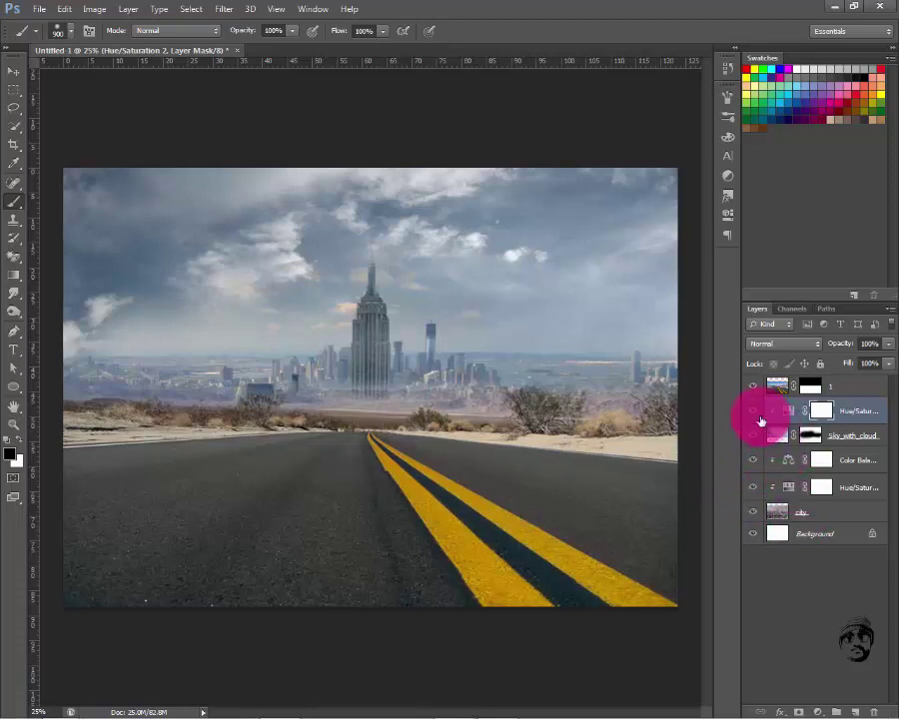
click(752, 386)
With a smaller brush, paint road layer 1's mask to blend its edge into the skyline
click(811, 387)
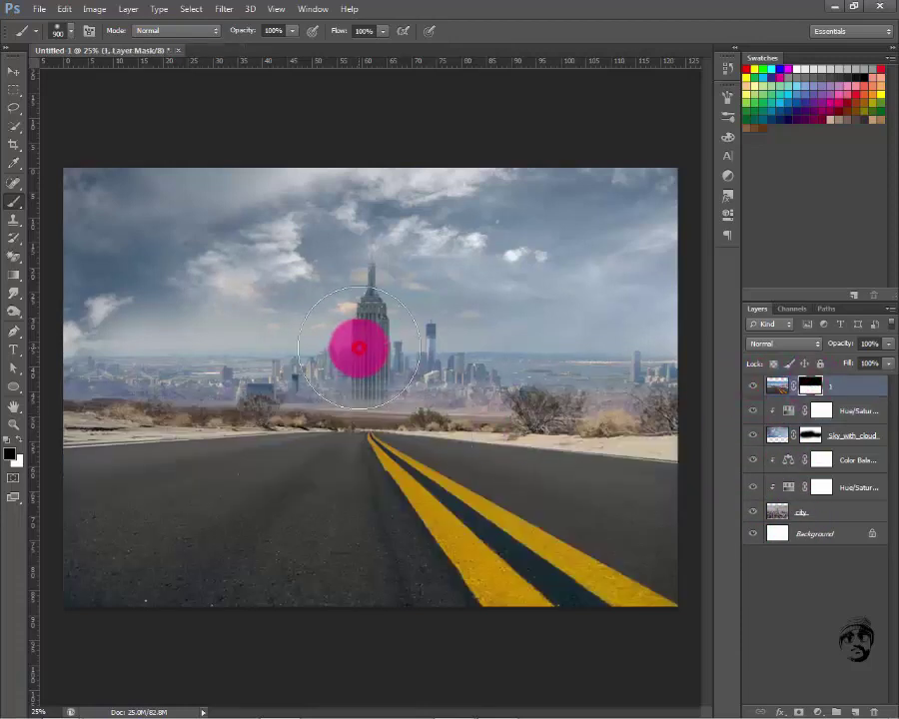
key(alt+bracketleft)
click(809, 387)
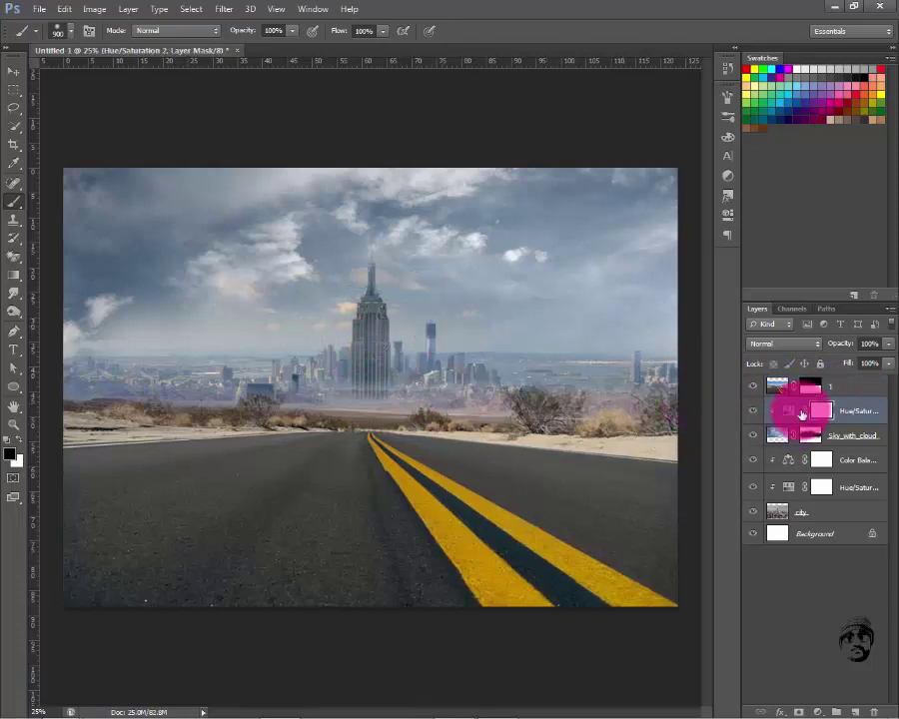
key(bracketleft)
key(bracketleft)
key(bracketleft)
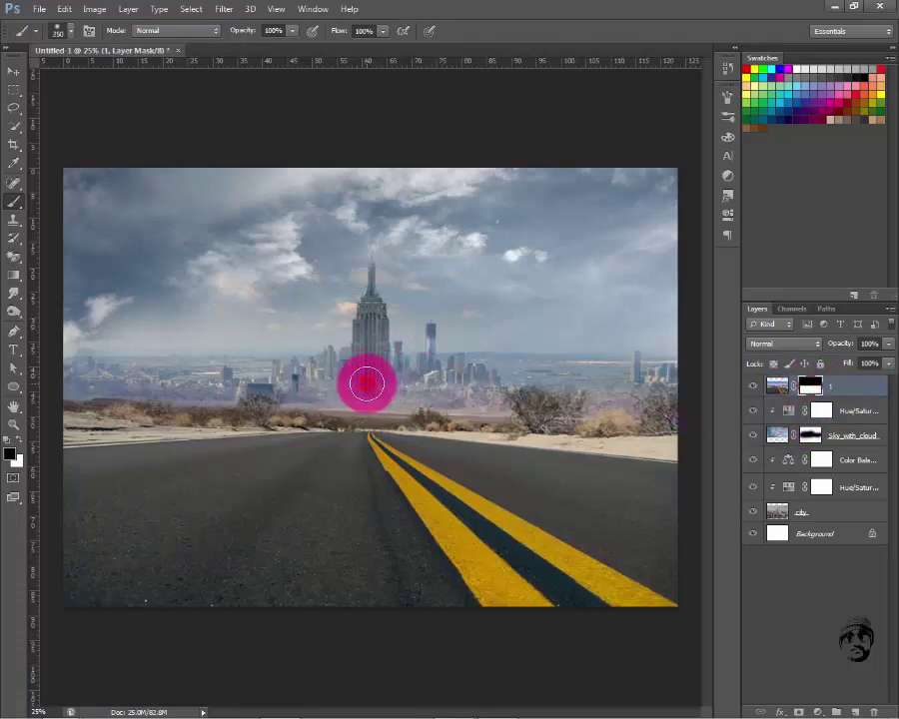
mouse_move(367, 382)
mouse_down()
mouse_move(320, 371)
mouse_move(485, 381)
mouse_move(538, 358)
mouse_move(445, 383)
mouse_move(346, 375)
mouse_move(493, 376)
mouse_move(222, 361)
mouse_move(452, 356)
mouse_move(586, 366)
mouse_move(611, 348)
mouse_move(605, 326)
mouse_up()
key(bracketright)
scroll(608, 331, up, 1)
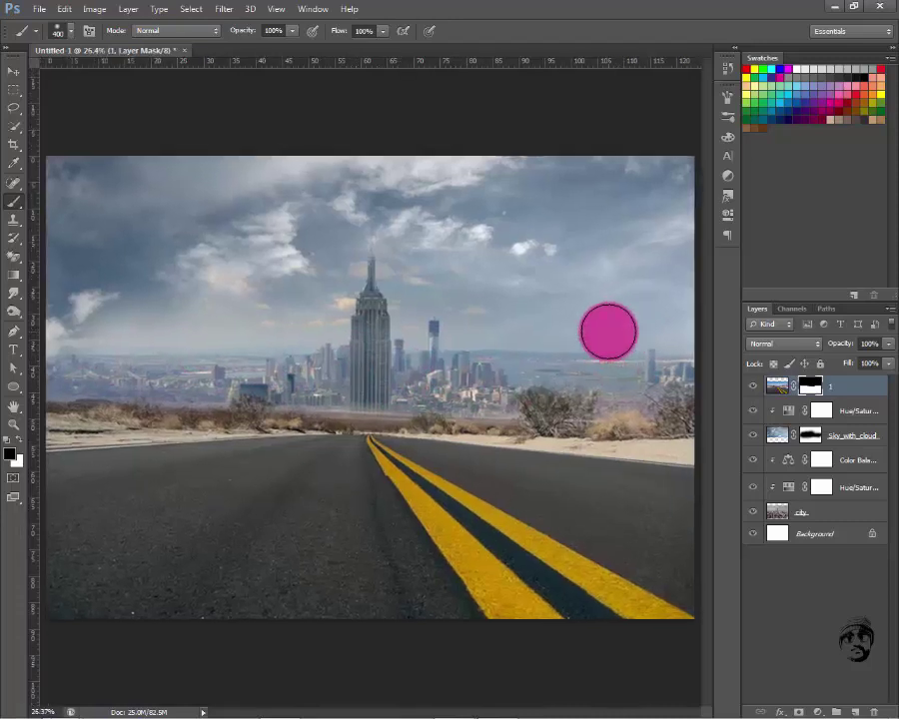
Paint the Sky_with_cloud mask black over the Empire State Building to reveal the tower
click(809, 444)
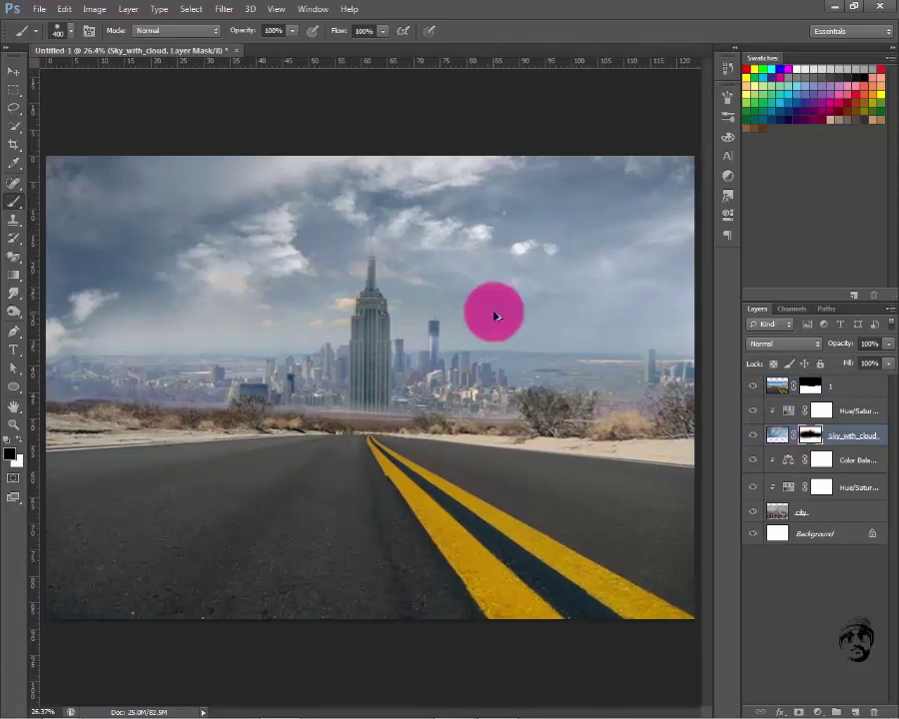
key(alt+period)
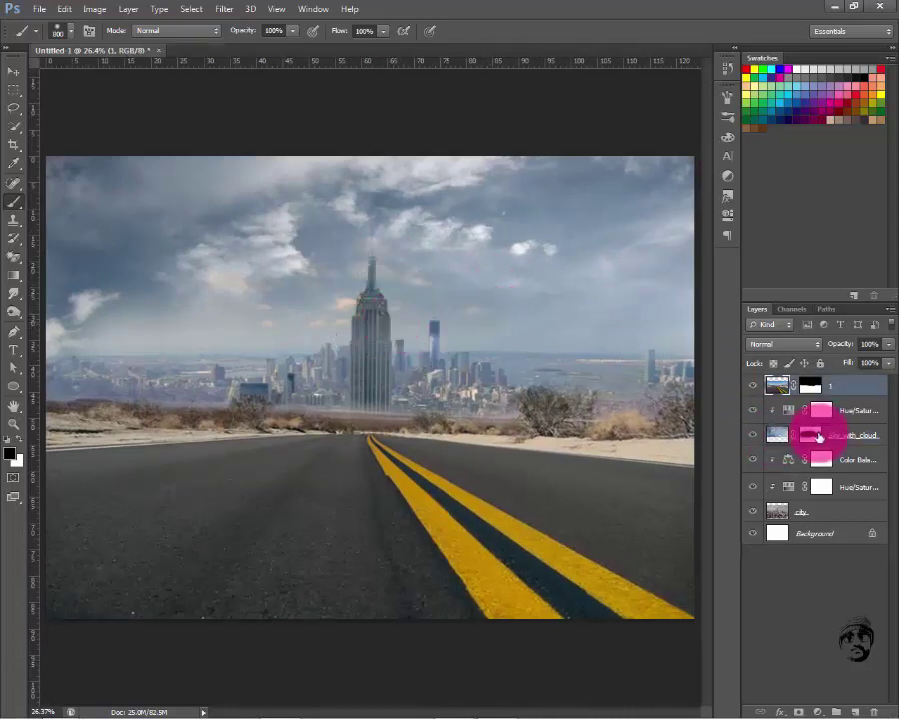
click(817, 437)
drag(376, 314, 526, 303)
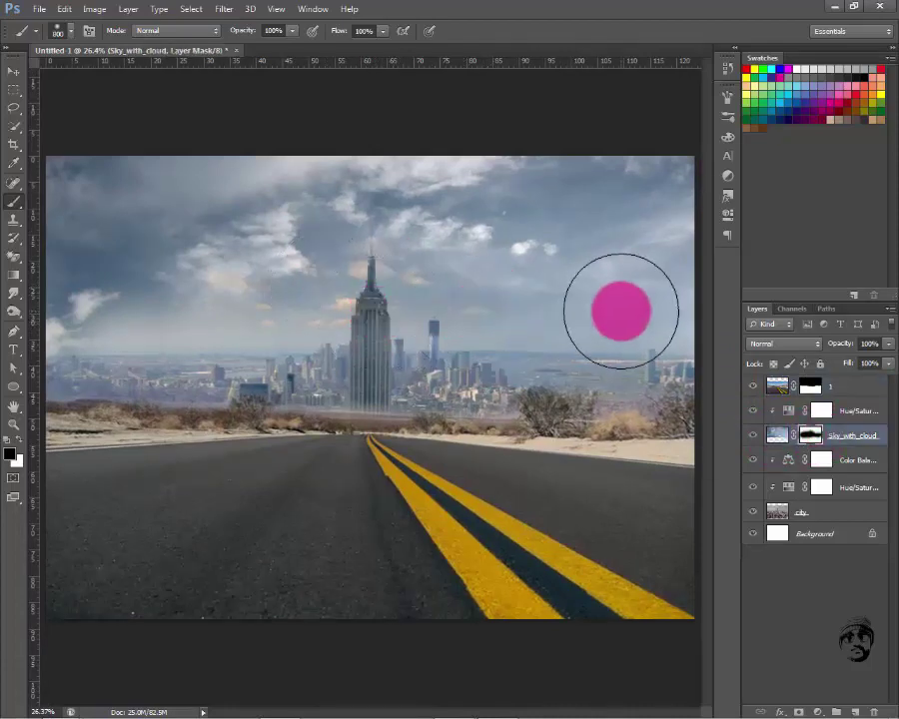
click(12, 148)
Minimize Photoshop and drag the tree_23 PNG from Explorer into the composite
click(13, 77)
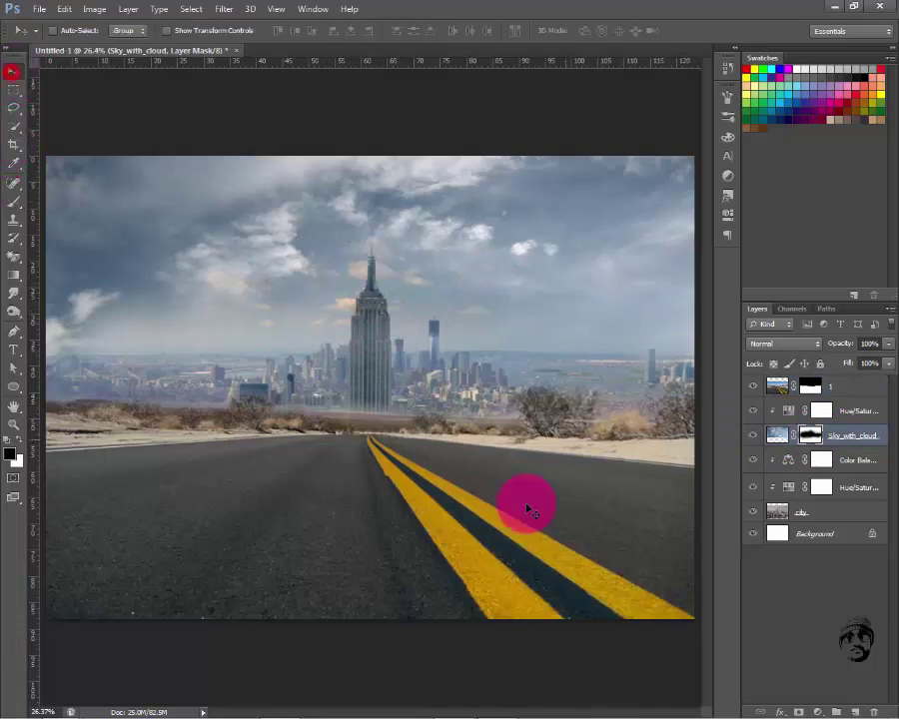
click(834, 6)
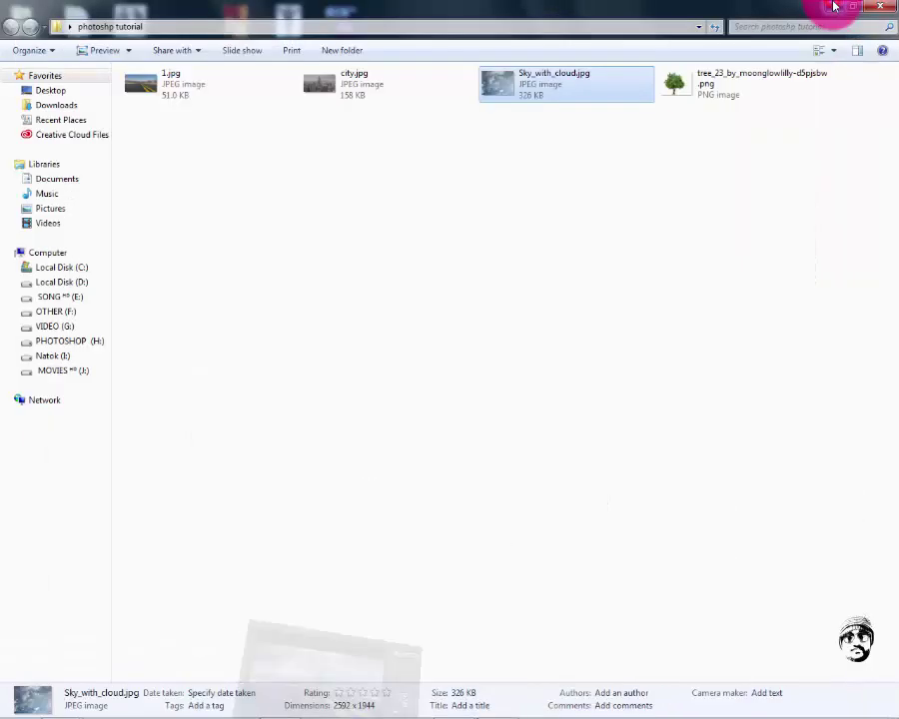
click(704, 84)
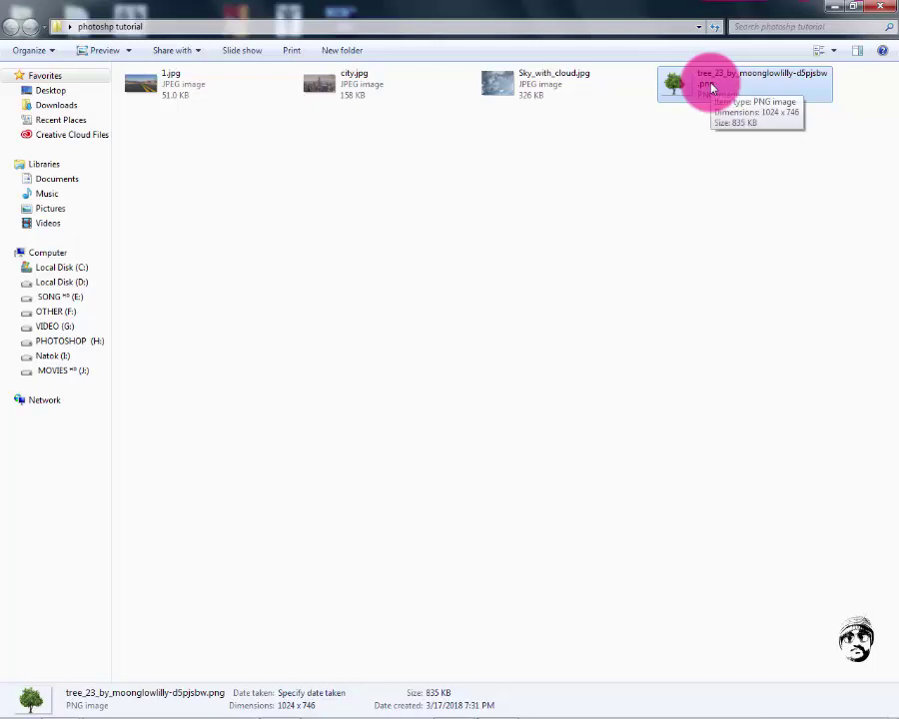
mouse_move(711, 88)
mouse_down()
mouse_move(284, 699)
mouse_move(370, 470)
mouse_up()
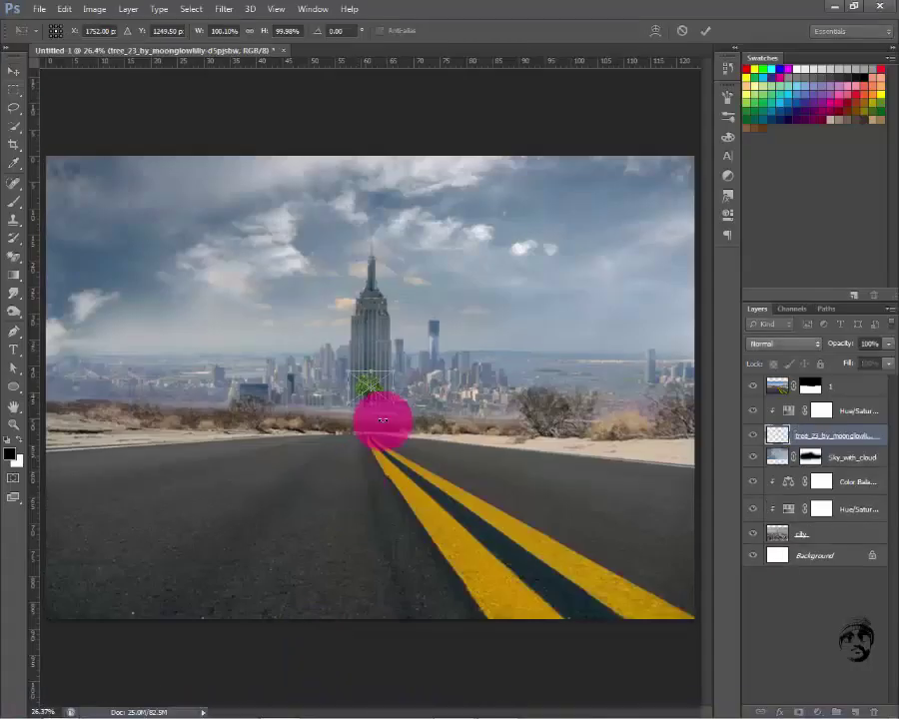
Place the tree, enlarged, on the right side of the road and commit it
mouse_move(390, 366)
mouse_down()
mouse_move(492, 343)
mouse_move(417, 388)
mouse_move(532, 351)
mouse_move(670, 366)
mouse_move(667, 341)
mouse_move(667, 357)
mouse_up()
key(Return)
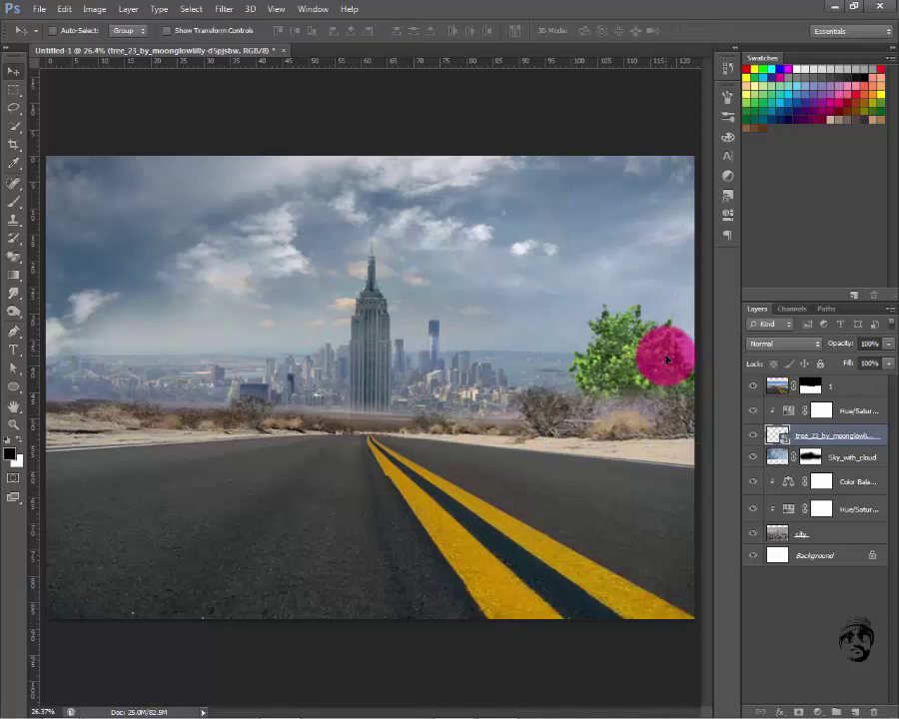
scroll(667, 360, up, 1)
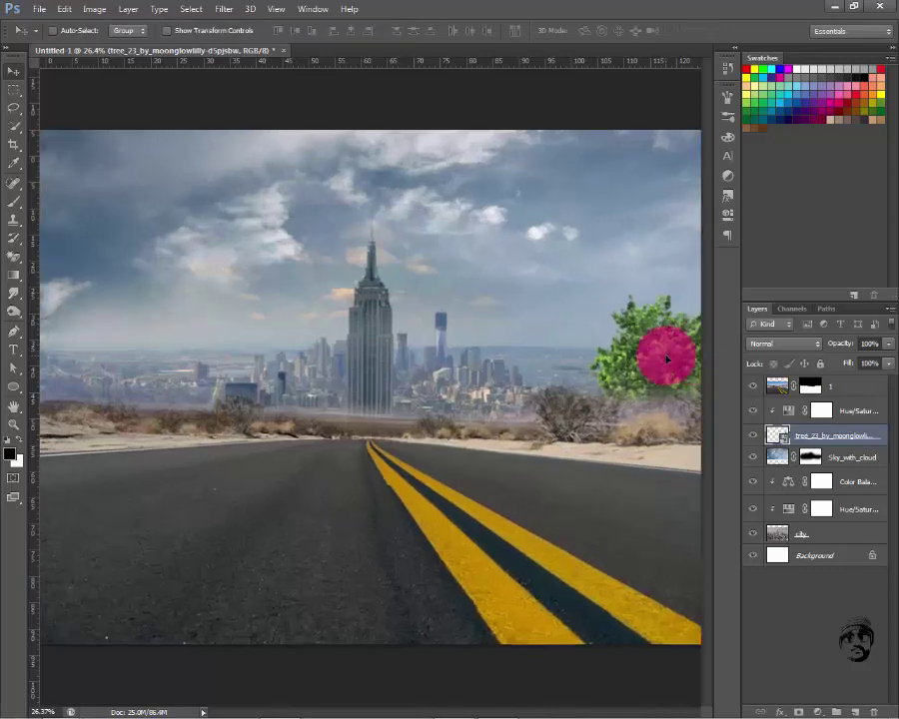
drag(619, 424, 352, 443)
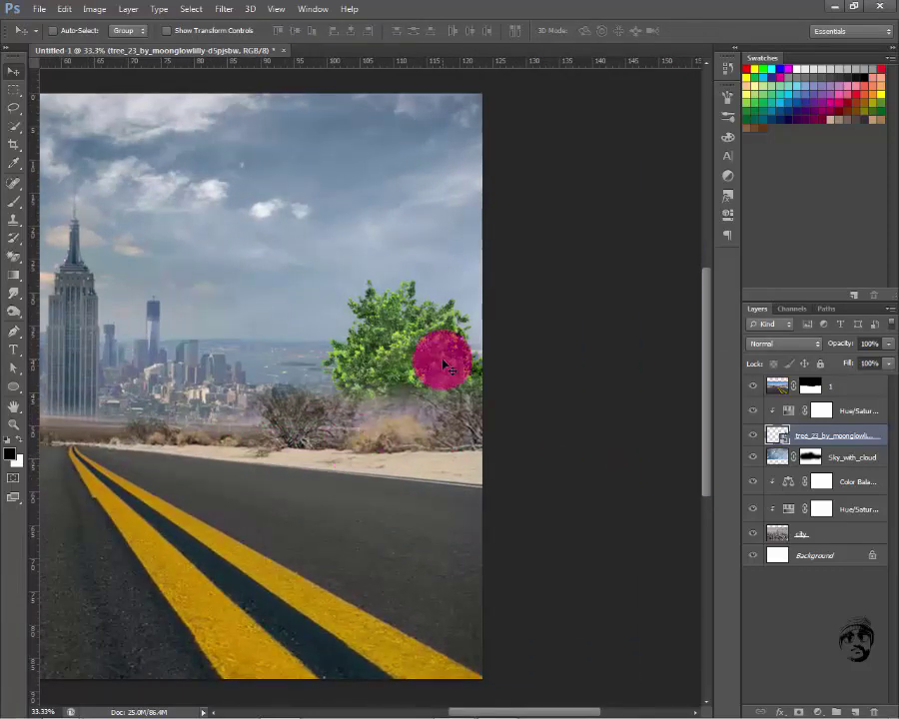
Enlarge the tree further with Free Transform and nudge it up and left
key(ctrl+t)
drag(547, 270, 575, 268)
drag(486, 316, 480, 285)
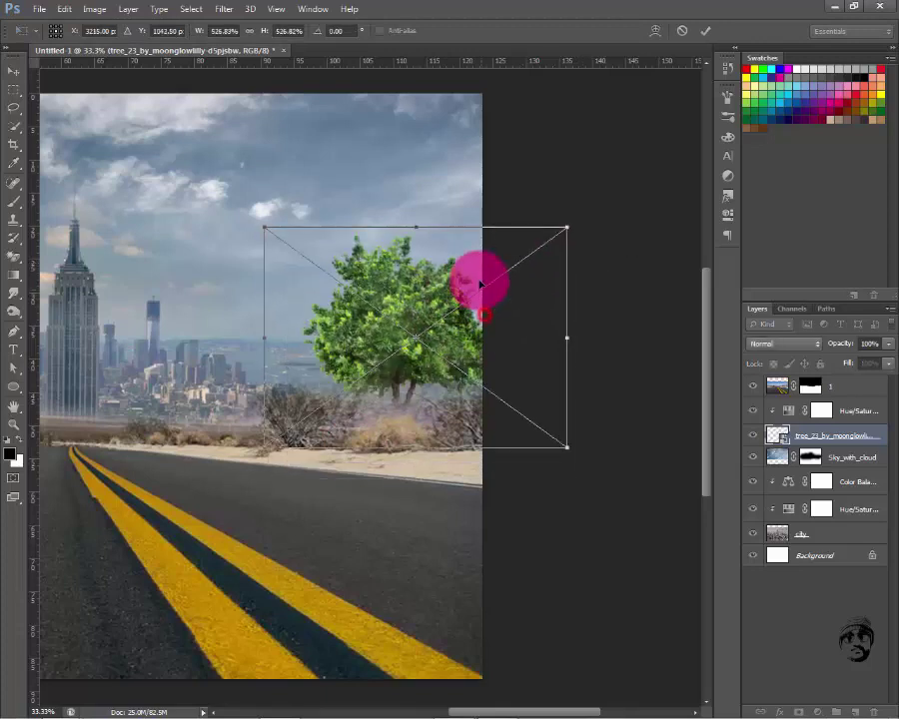
key(Return)
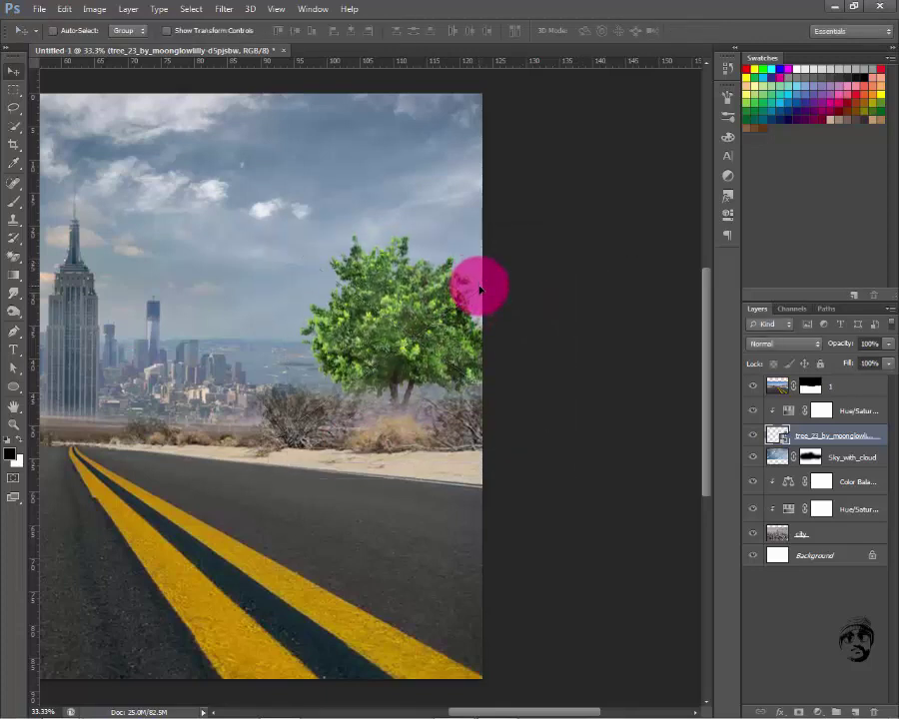
mouse_move(470, 357)
mouse_down()
mouse_move(487, 356)
mouse_move(397, 431)
mouse_move(372, 356)
mouse_up()
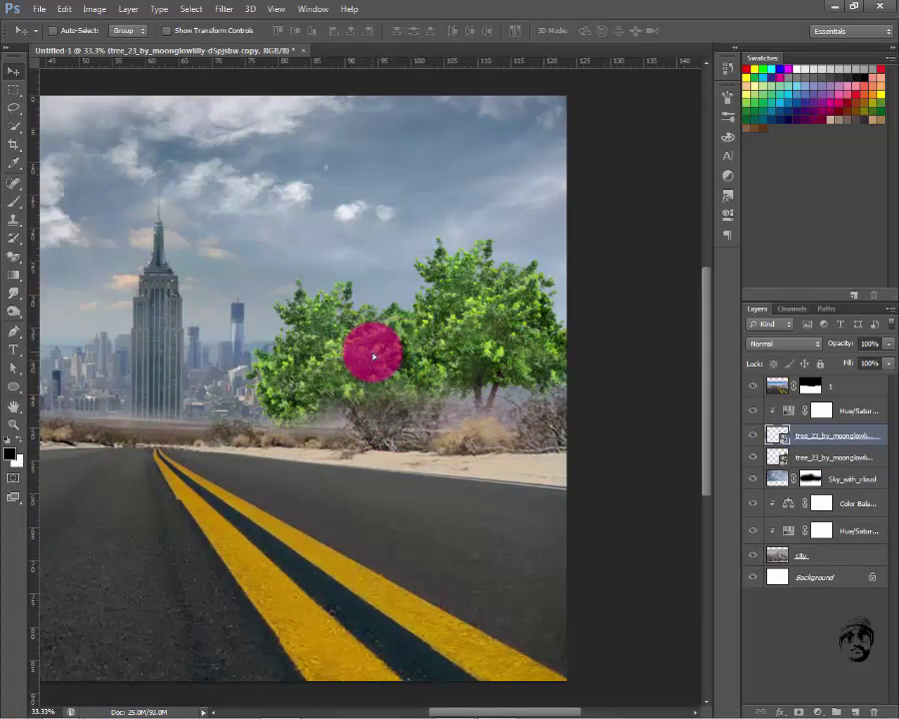
Paint the road layer's mask so the trees show through
click(814, 387)
click(29, 259)
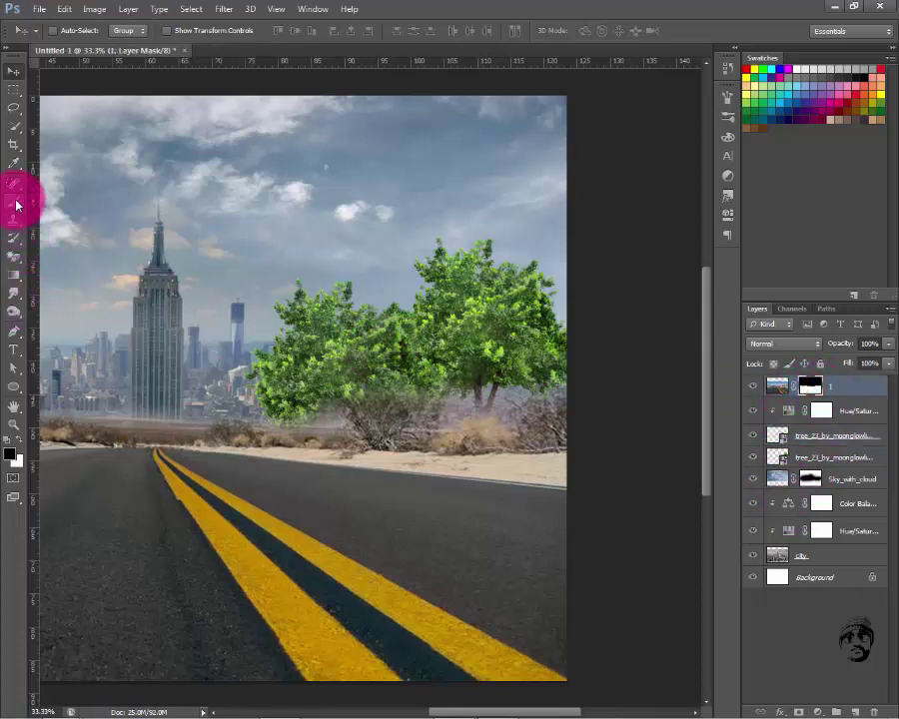
click(16, 204)
mouse_move(443, 415)
mouse_down()
mouse_move(404, 421)
mouse_move(614, 402)
mouse_move(254, 394)
mouse_move(508, 400)
mouse_up()
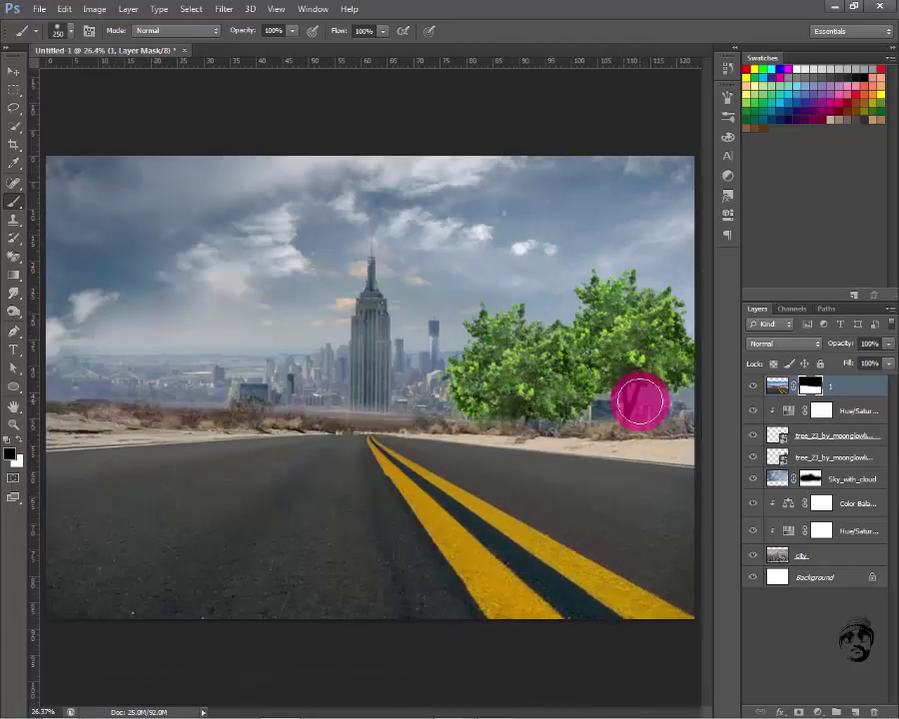
Lower the second tree layer toward the ground and zoom in on the trunk bases
click(13, 71)
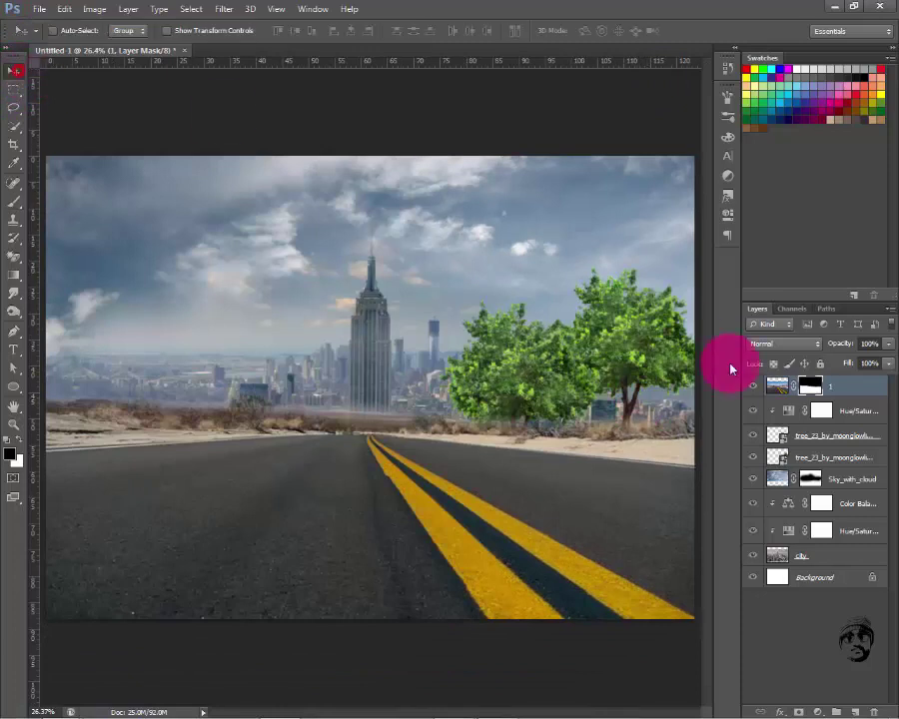
click(850, 457)
drag(641, 352, 650, 369)
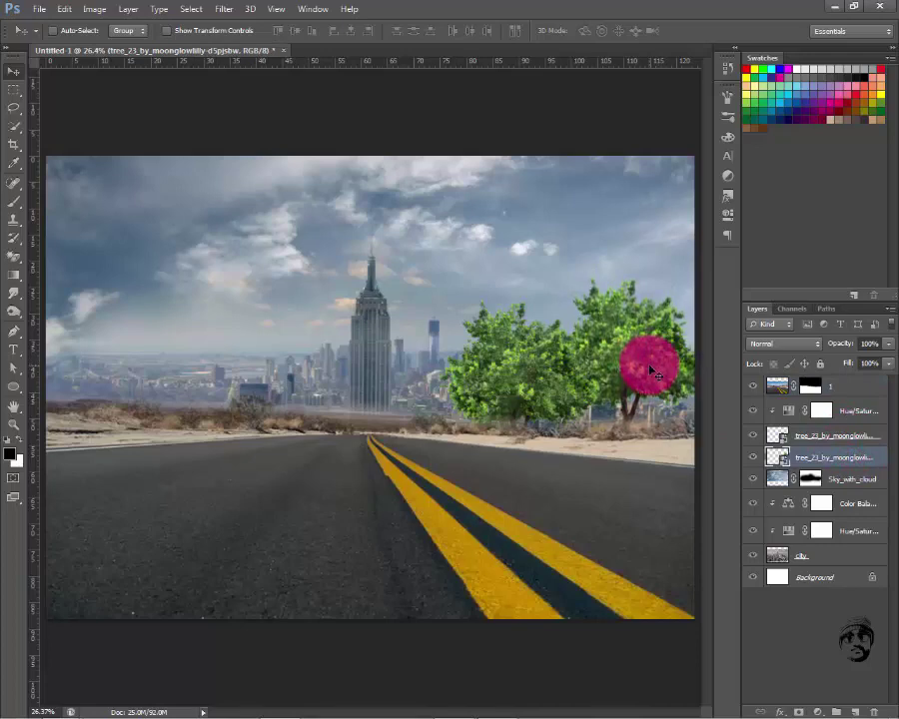
key(ctrl+plus)
key(ctrl+plus)
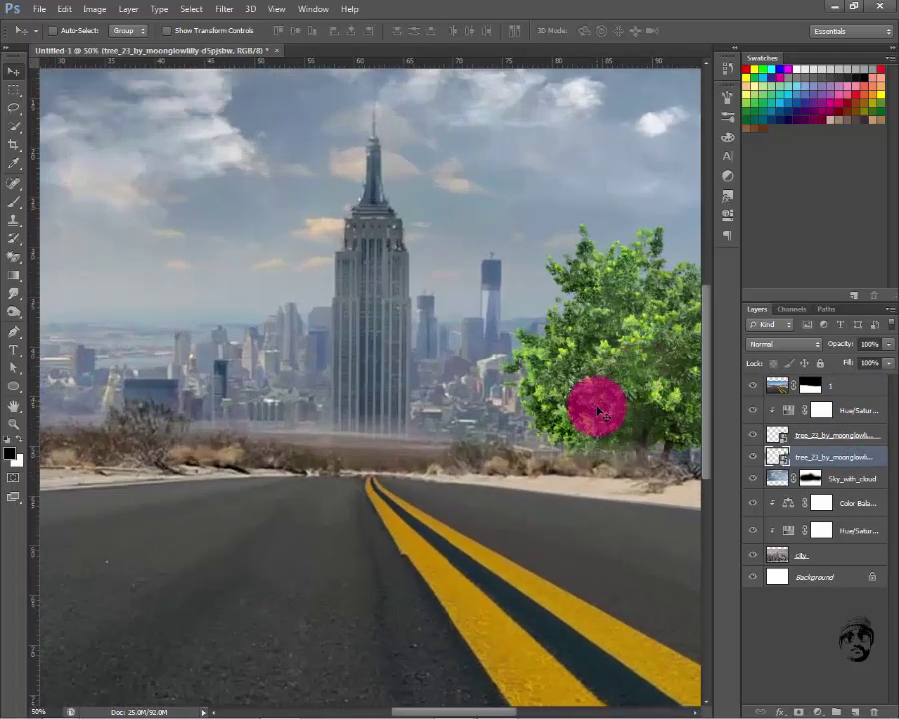
drag(593, 404, 276, 342)
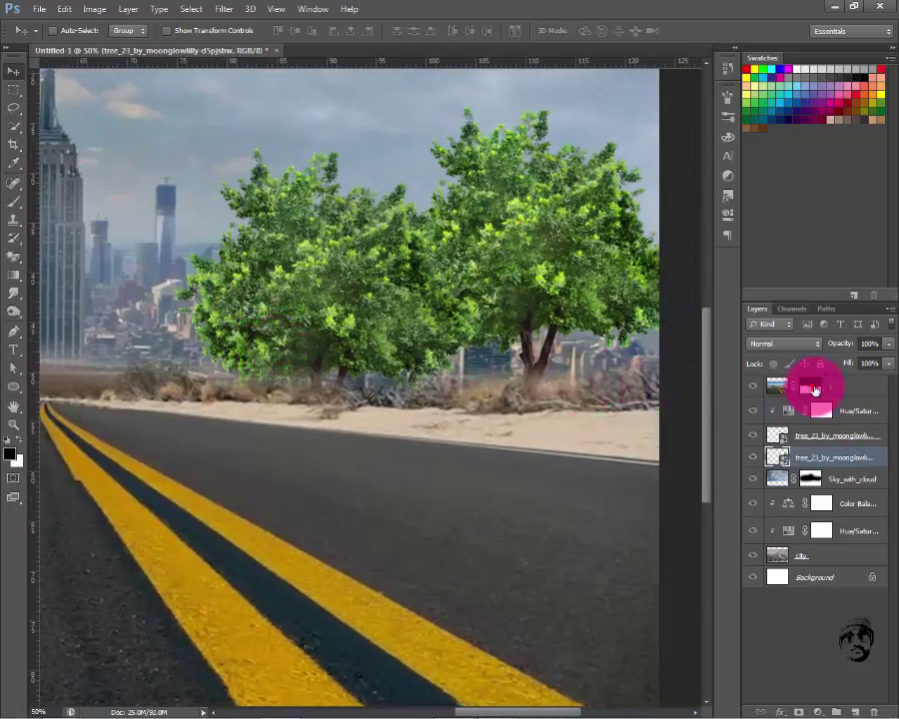
Repaint the road mask with a smaller brush so dry grass overlaps the right tree's trunk base
click(813, 388)
key(b)
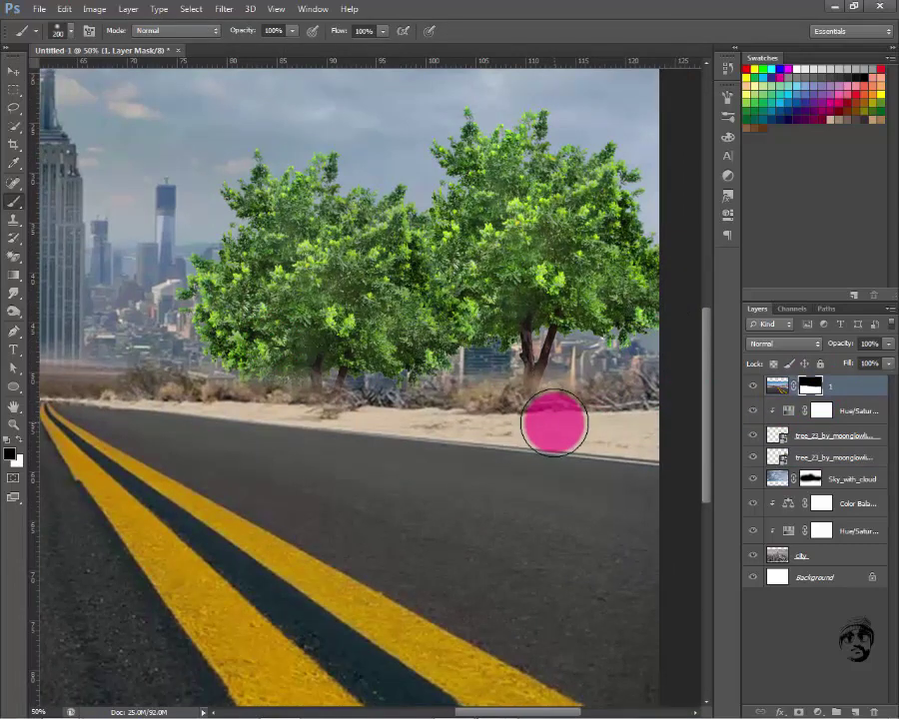
key(bracketleft)
key(bracketleft)
key(bracketleft)
click(526, 405)
click(17, 438)
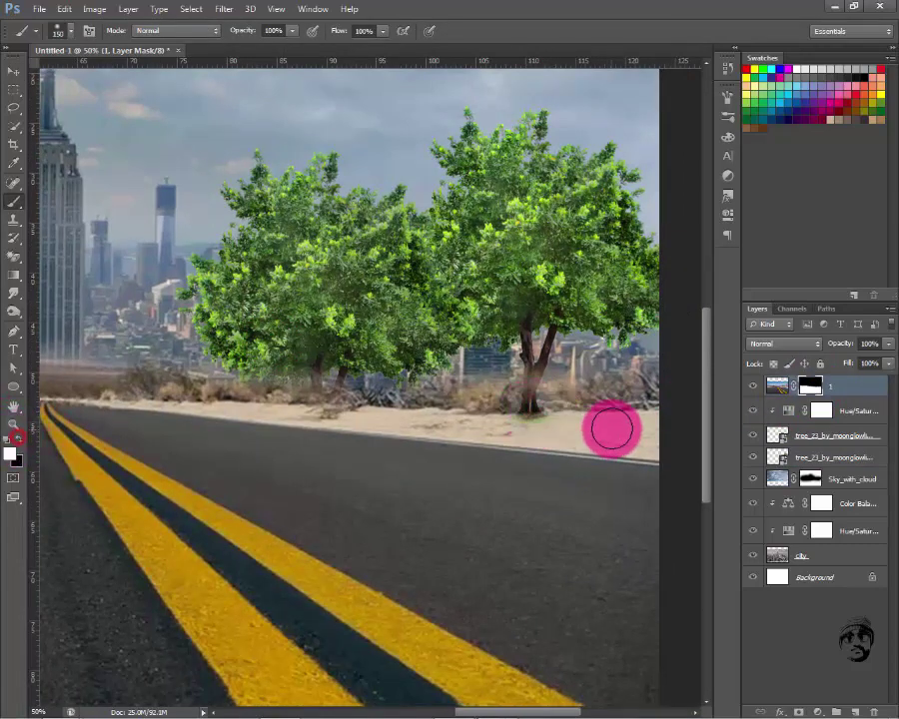
drag(504, 415, 534, 420)
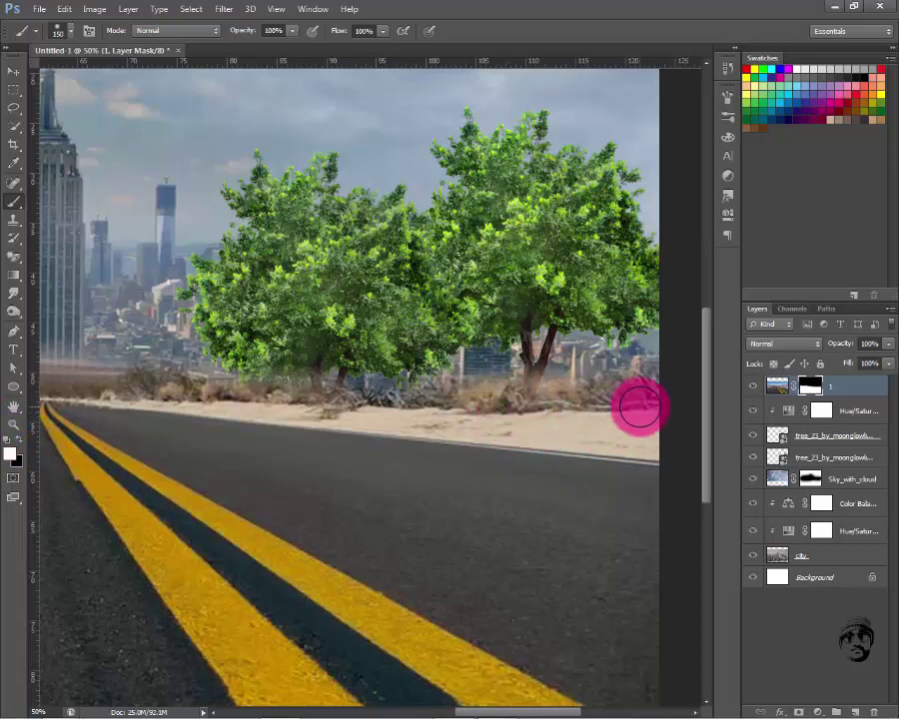
mouse_move(639, 404)
mouse_down()
mouse_move(580, 391)
mouse_move(428, 409)
mouse_up()
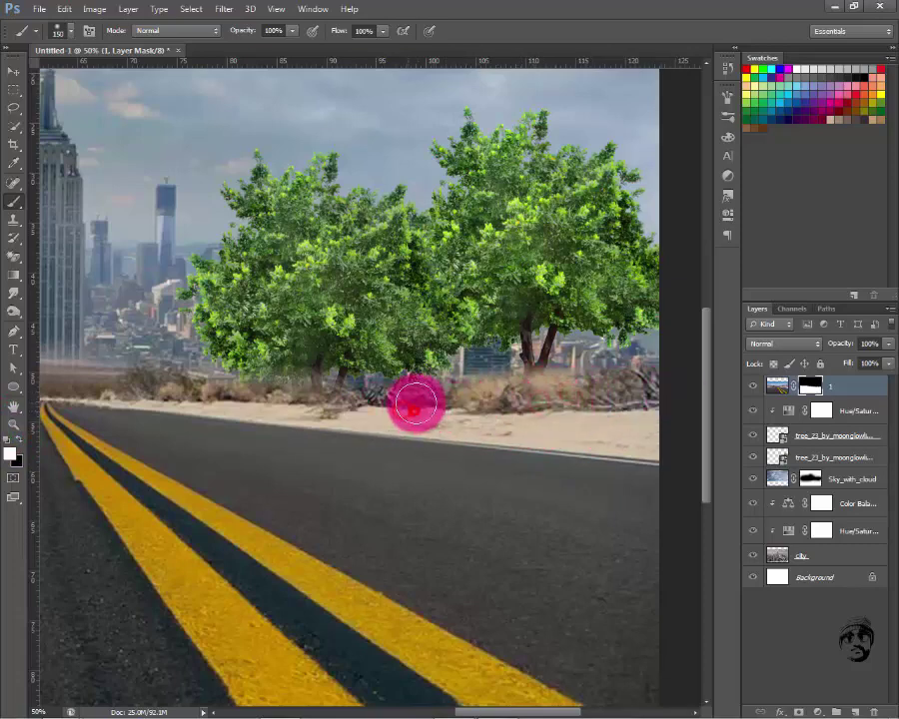
key(ctrl+0)
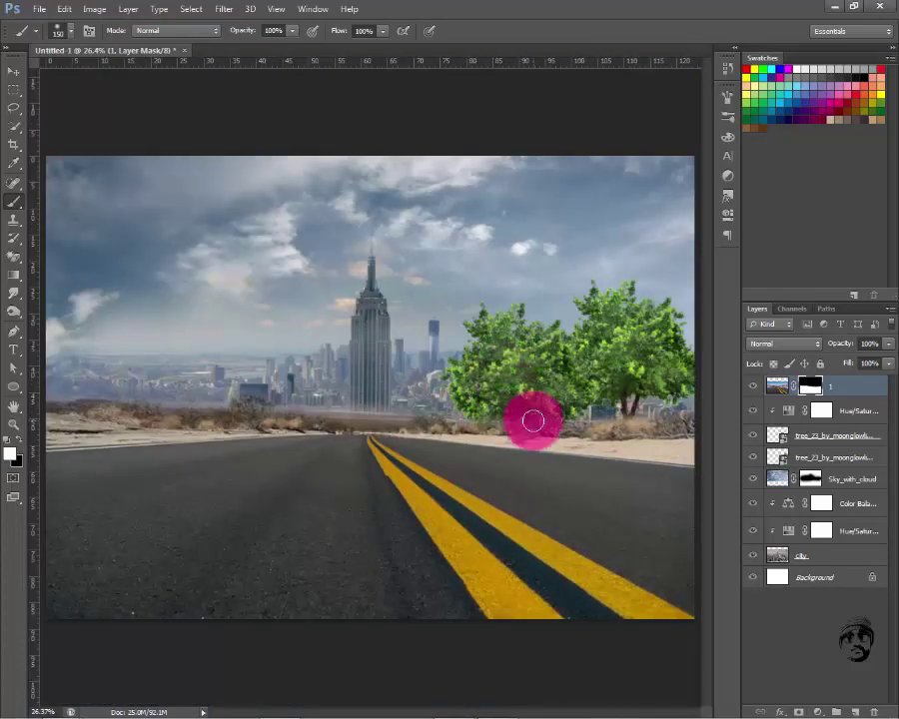
Alt-drag a tree copy to the left roadside and enlarge it with Free Transform
click(848, 457)
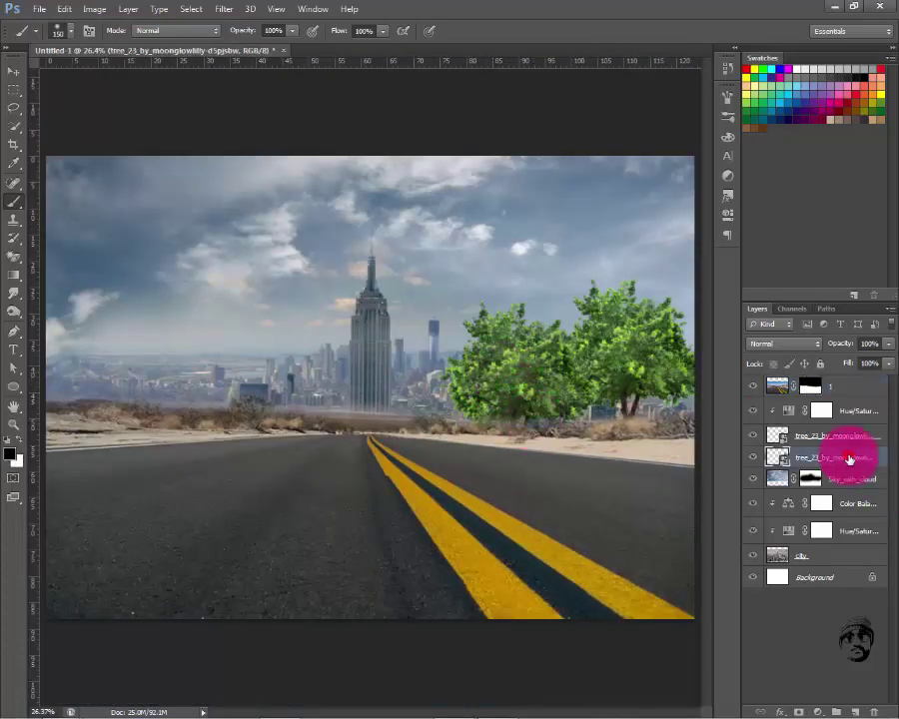
click(12, 71)
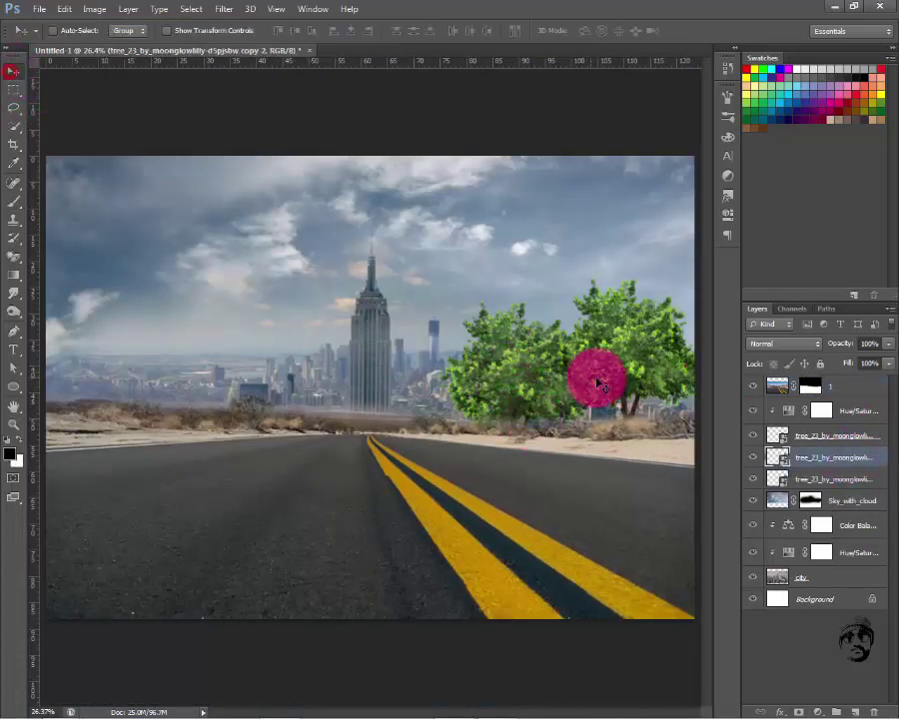
drag(633, 382, 100, 390)
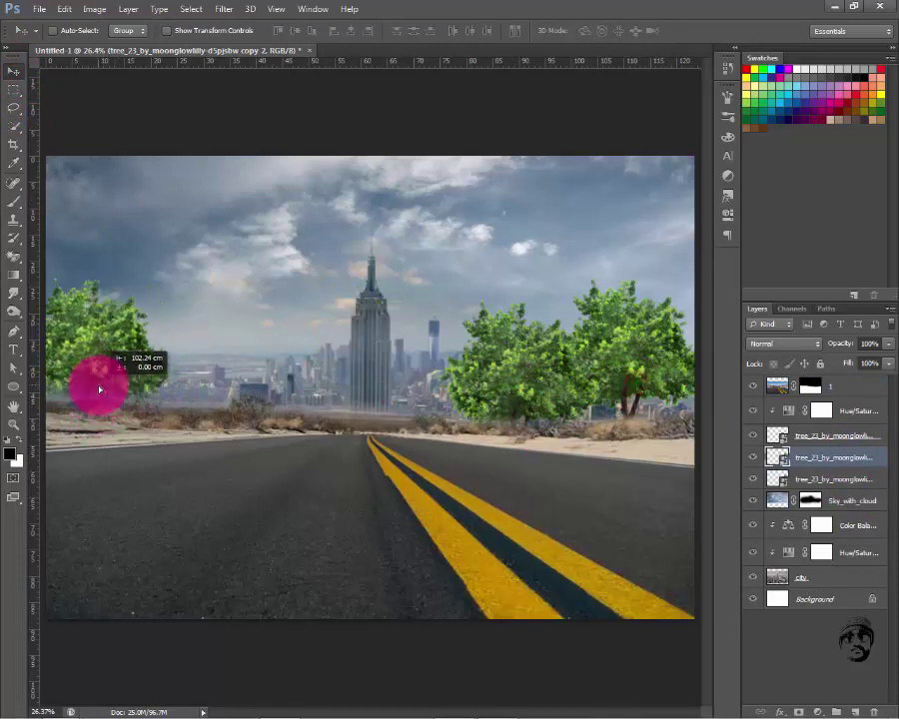
key(ctrl+t)
drag(219, 268, 291, 248)
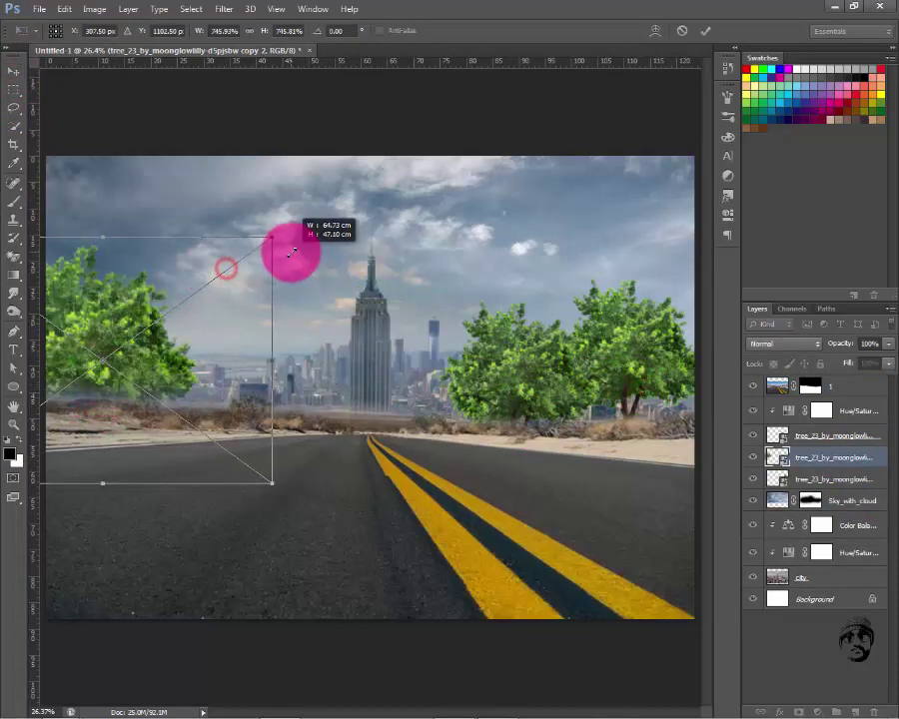
mouse_move(160, 360)
mouse_down()
mouse_move(174, 361)
mouse_move(182, 338)
mouse_up()
key(Return)
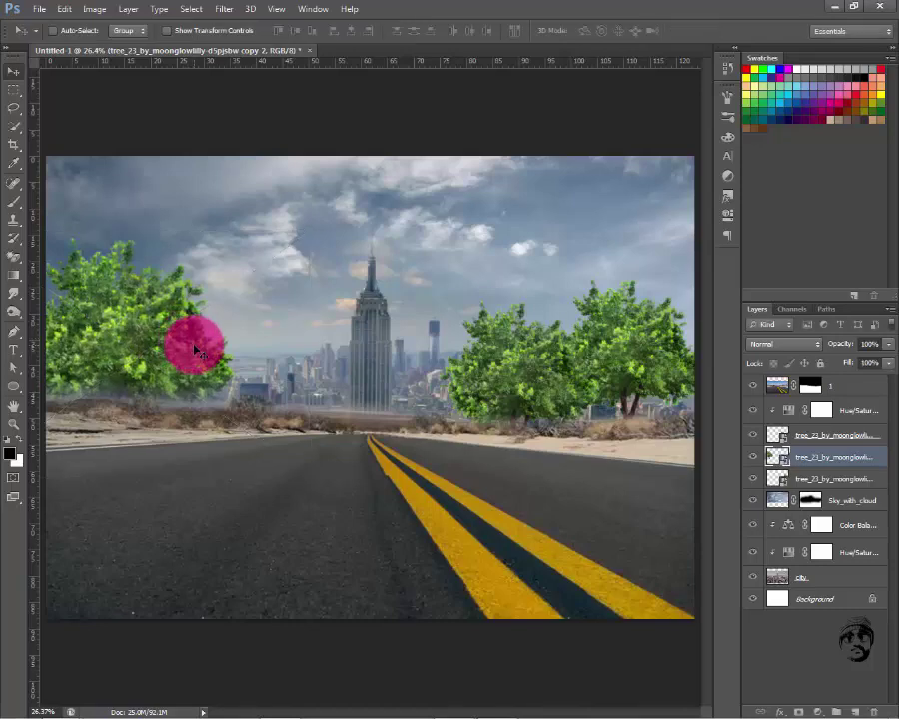
scroll(169, 449, down, 1)
key(ctrl+plus)
drag(396, 545, 367, 537)
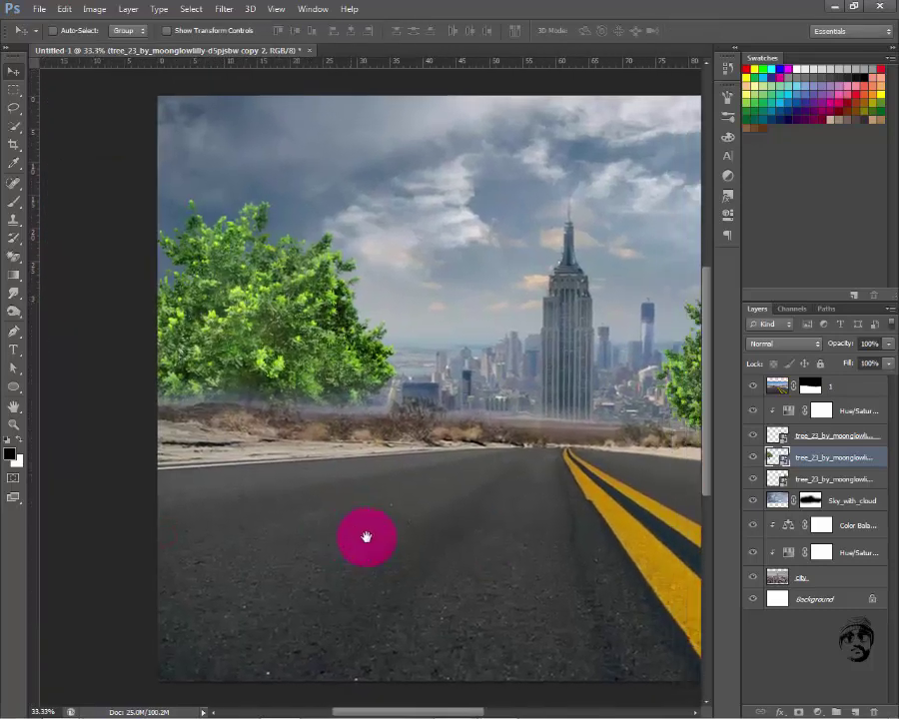
click(810, 386)
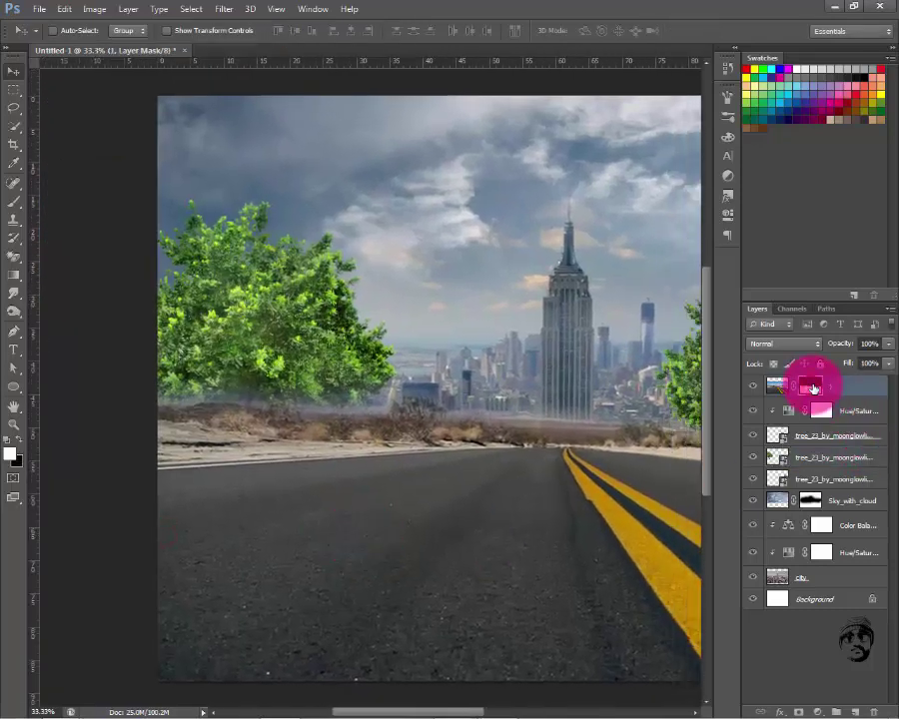
With a larger black brush, mask the road layer away around the lower-left tree
key(ctrl+i)
key(b)
click(290, 427)
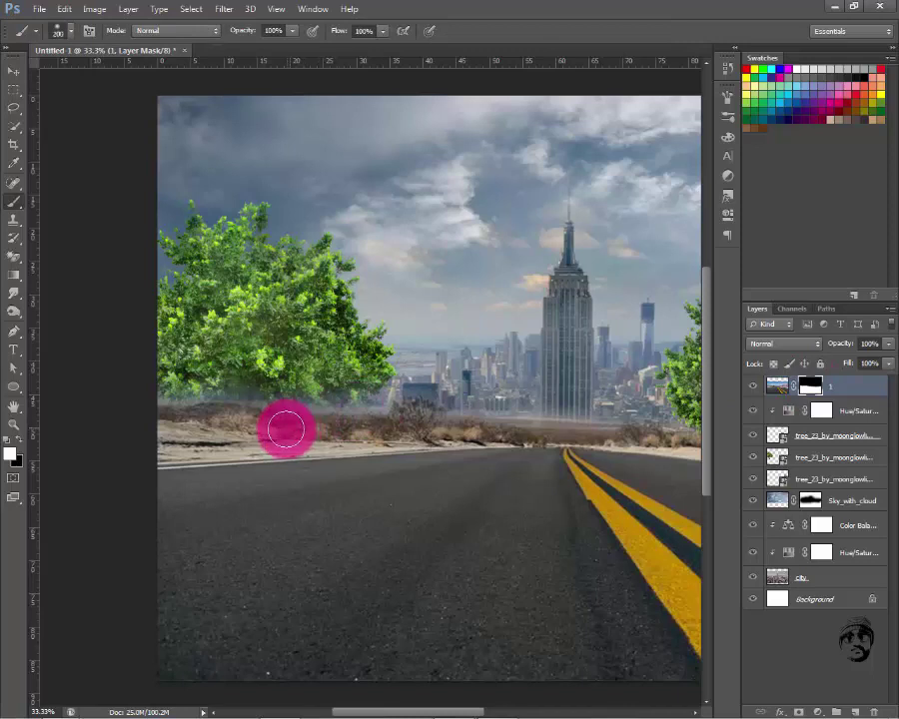
key(bracketright)
click(16, 436)
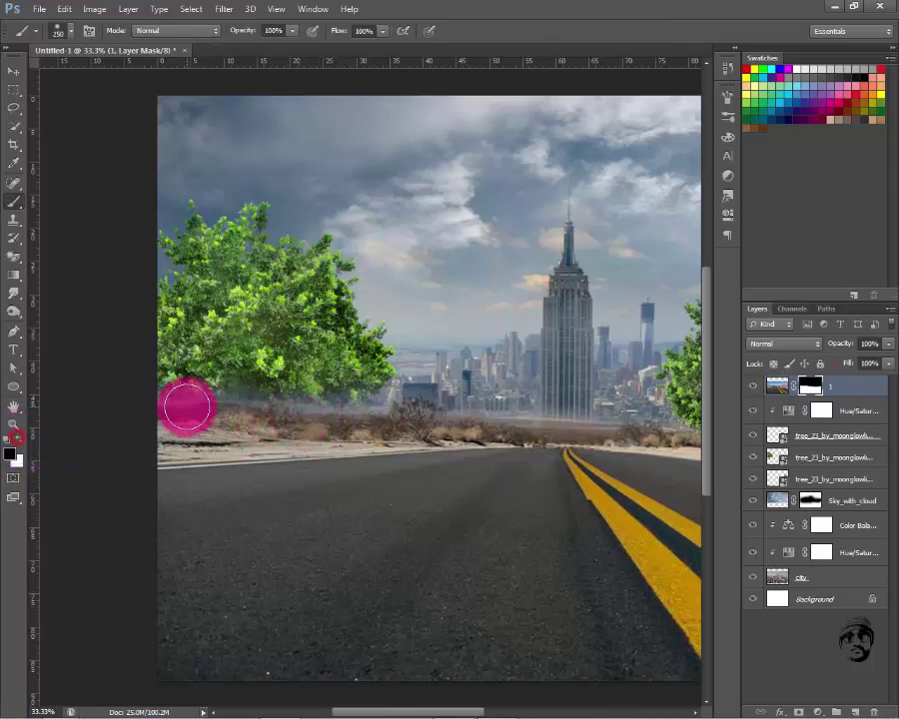
mouse_move(188, 407)
mouse_down()
mouse_move(141, 390)
mouse_move(187, 407)
mouse_move(152, 418)
mouse_move(363, 392)
mouse_move(368, 407)
mouse_move(403, 404)
mouse_move(199, 420)
mouse_move(247, 416)
mouse_up()
Try shifting the road layer down, then undo the move
click(13, 70)
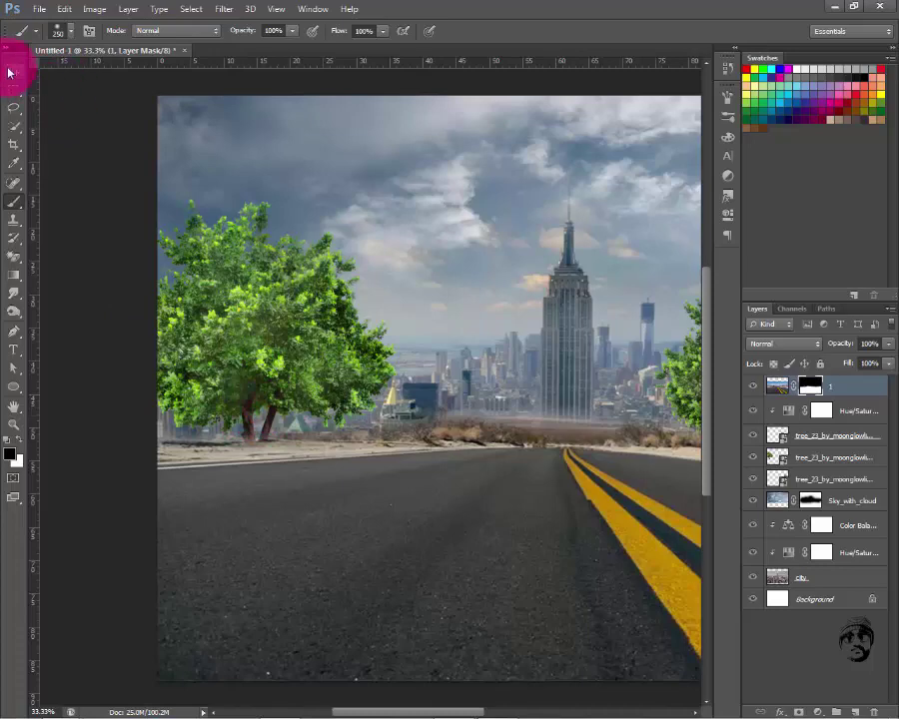
drag(258, 312, 259, 352)
key(ctrl+0)
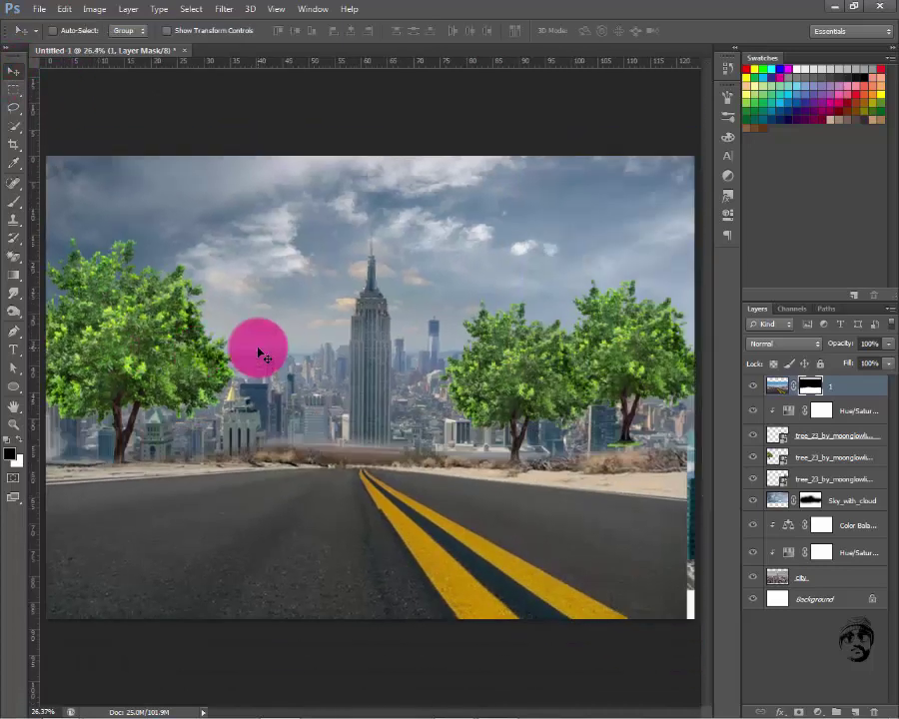
click(62, 323)
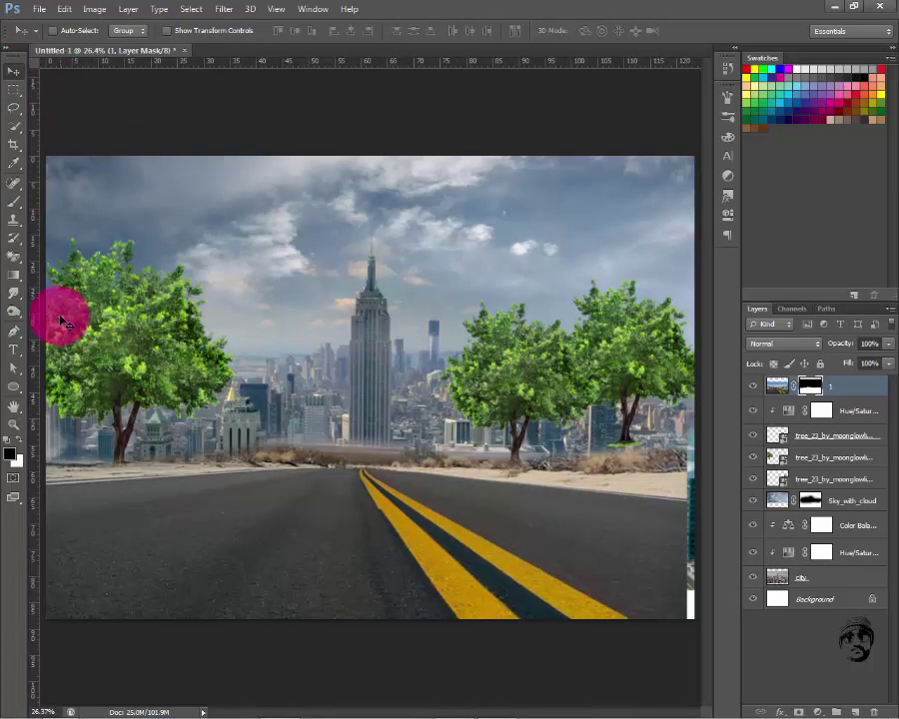
key(ctrl+z)
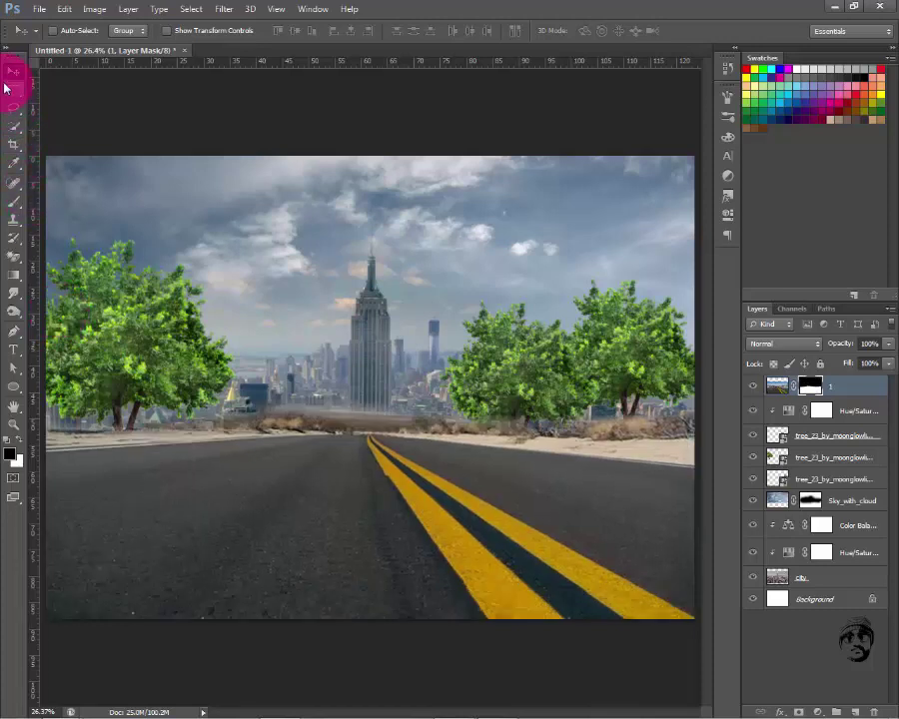
Lower the road layer under the trees and toggle tree layers to identify them
drag(392, 449, 393, 497)
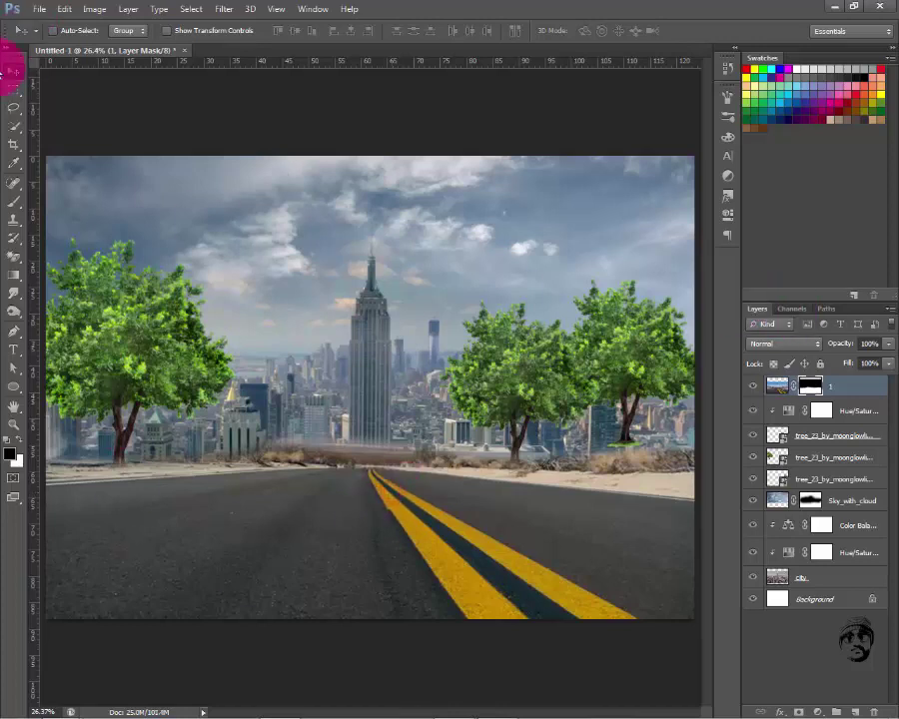
click(792, 459)
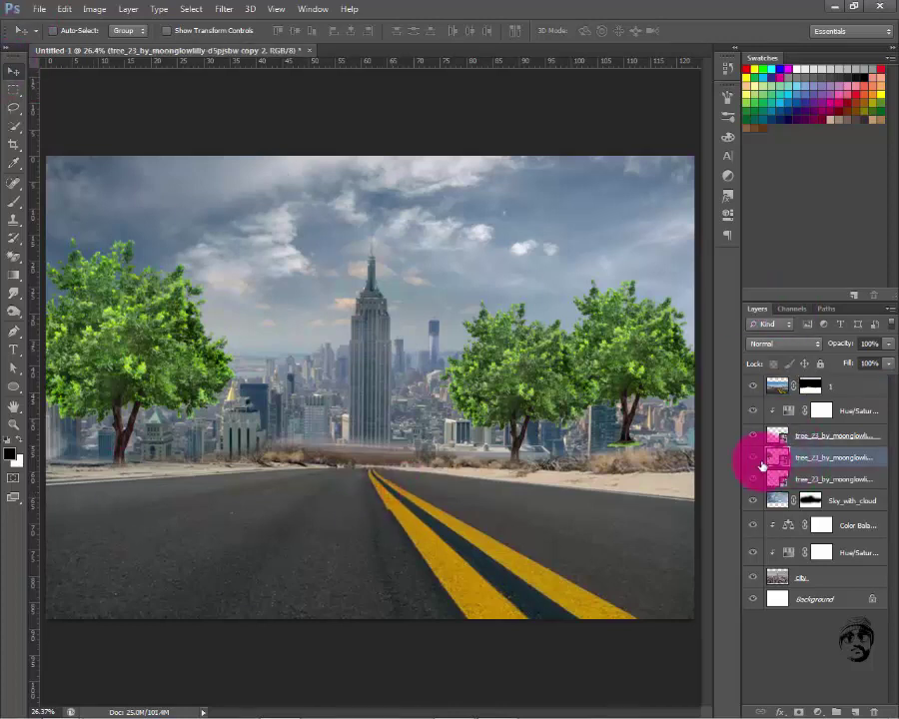
click(753, 457)
click(753, 435)
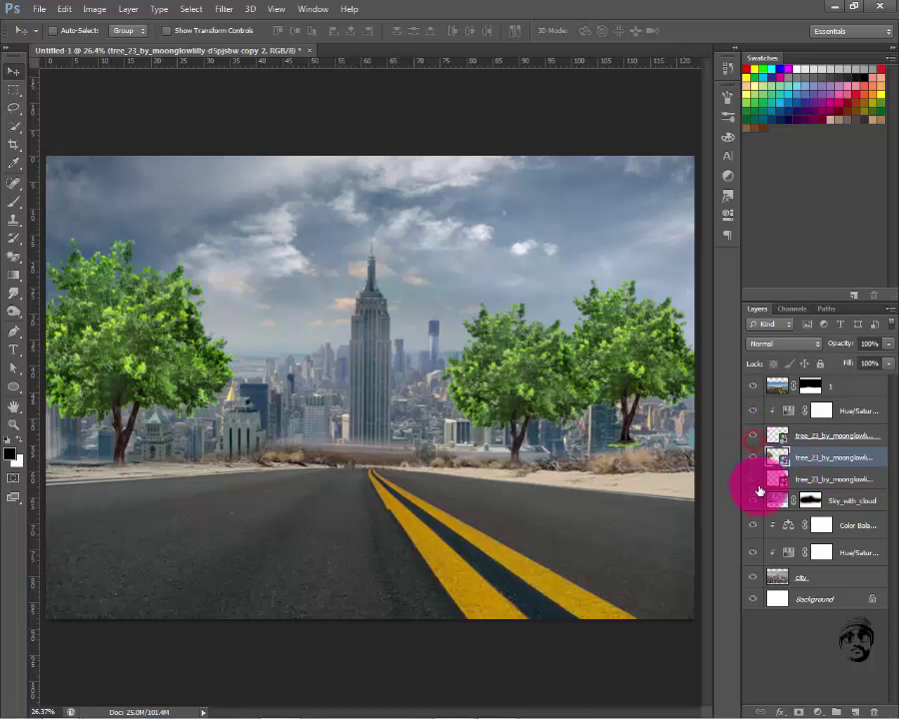
click(753, 479)
Reposition the right and left trees and restack the far-right tree layer above the other
click(802, 481)
mouse_move(655, 383)
mouse_down()
mouse_move(658, 421)
mouse_move(646, 422)
mouse_move(659, 426)
mouse_move(659, 398)
mouse_up()
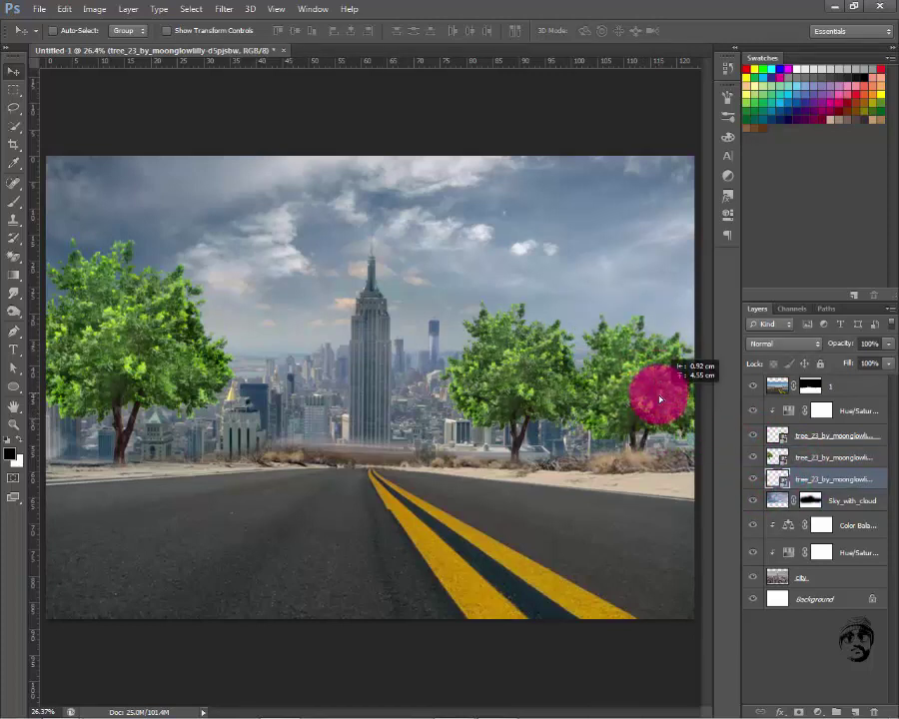
drag(789, 480, 762, 439)
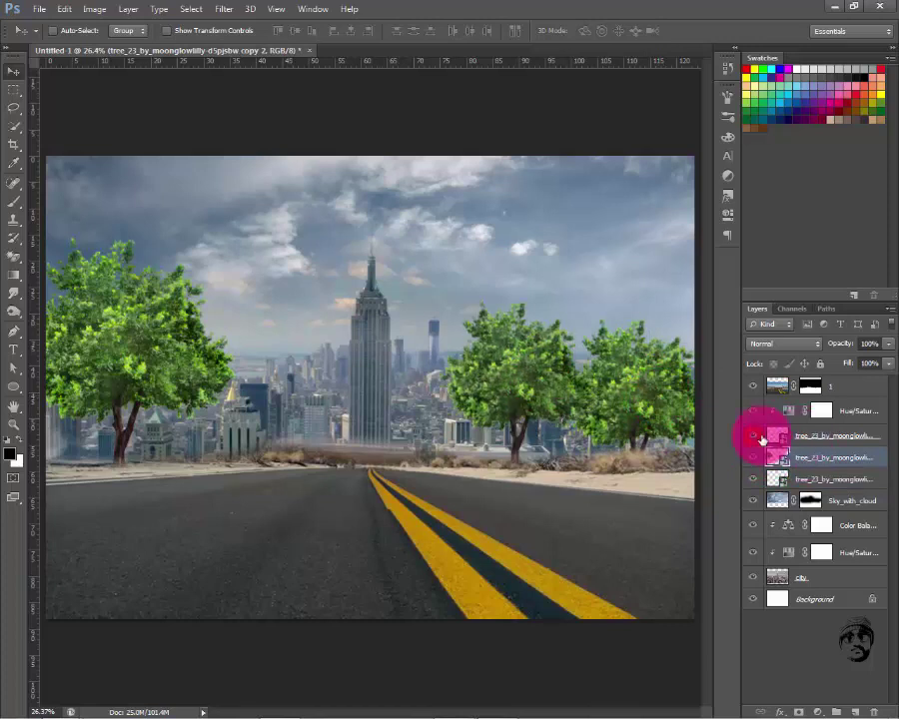
mouse_move(534, 391)
mouse_down()
mouse_move(543, 410)
mouse_move(535, 444)
mouse_move(569, 430)
mouse_move(557, 409)
mouse_move(566, 421)
mouse_up()
click(794, 440)
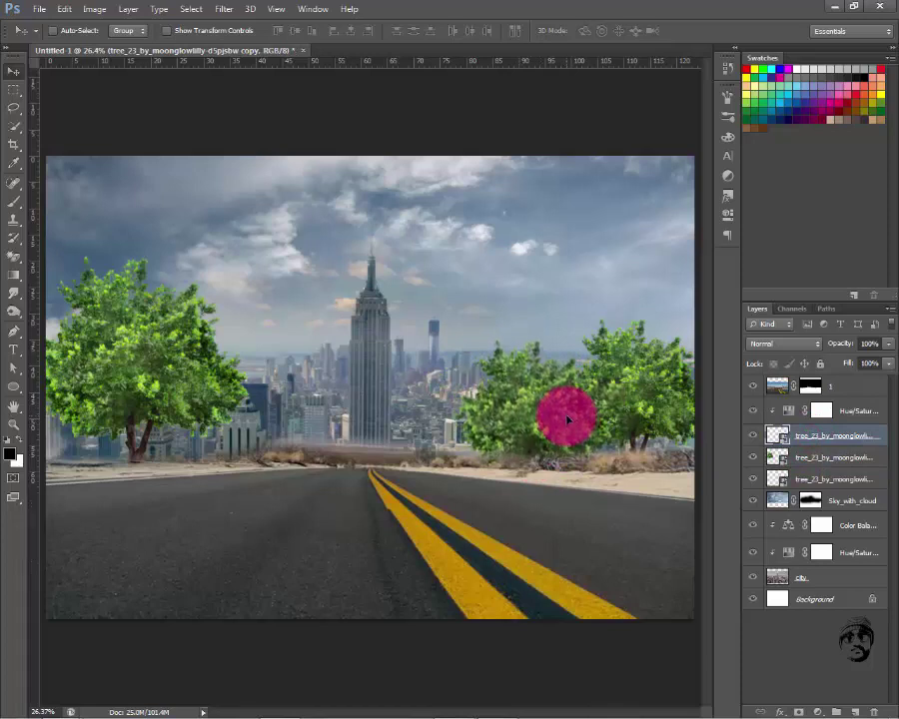
click(823, 458)
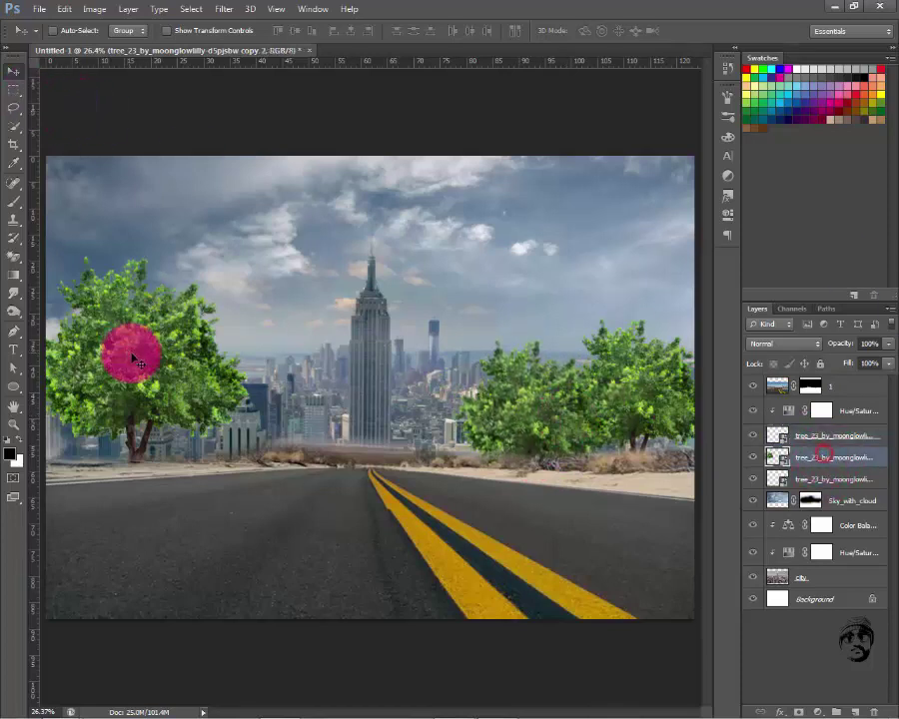
mouse_move(130, 351)
mouse_down()
mouse_move(84, 404)
mouse_move(184, 386)
mouse_move(226, 389)
mouse_move(240, 411)
mouse_move(185, 366)
mouse_move(217, 362)
mouse_move(227, 378)
mouse_up()
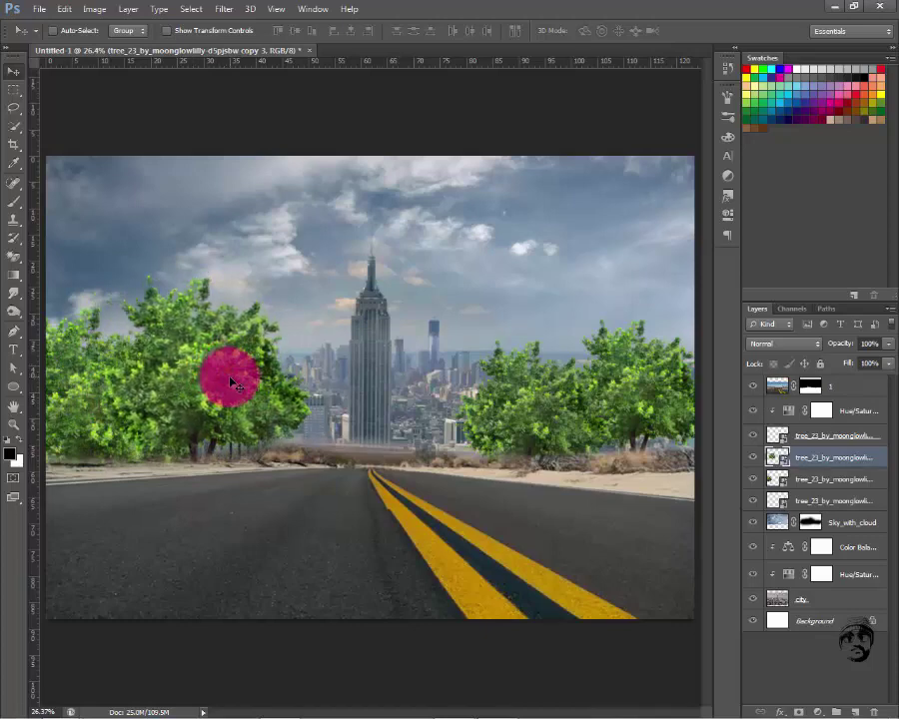
Group the four tree layers into a group named Tree
key(ctrl+minus)
key(ctrl+plus)
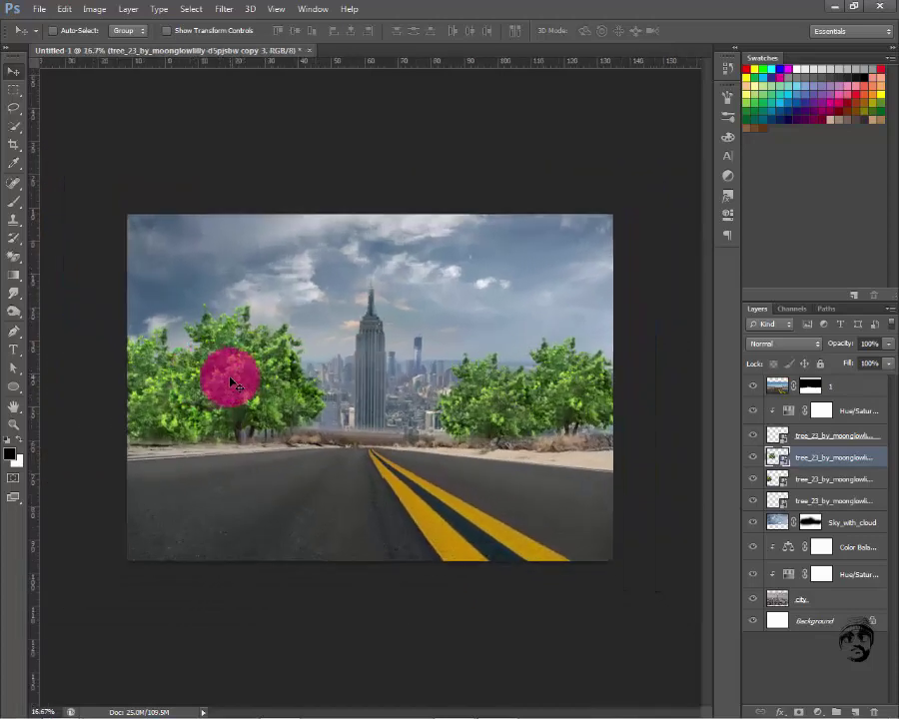
click(827, 465)
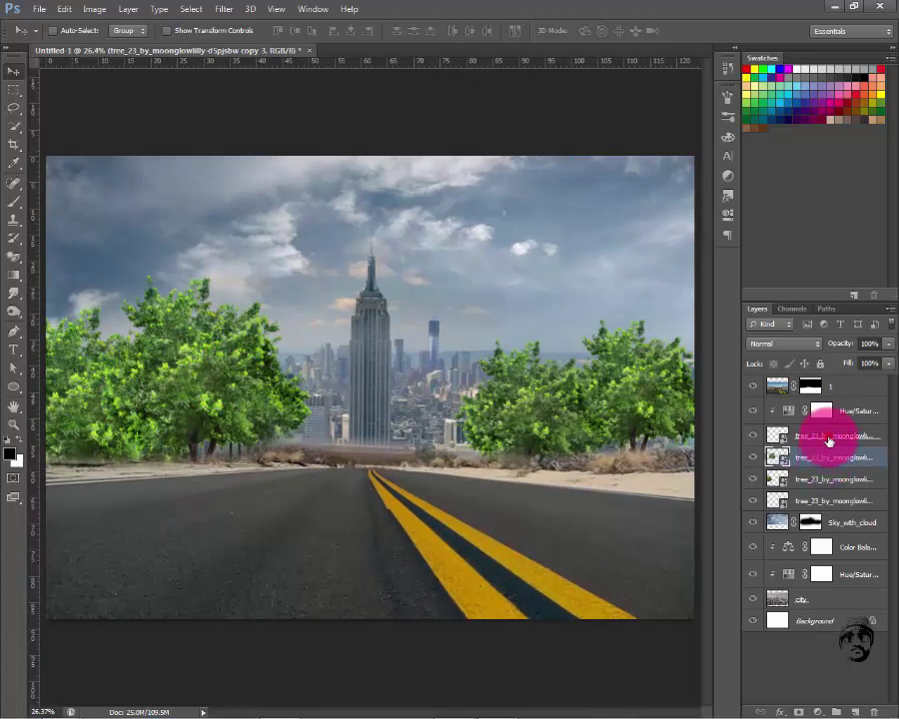
shift+click(822, 502)
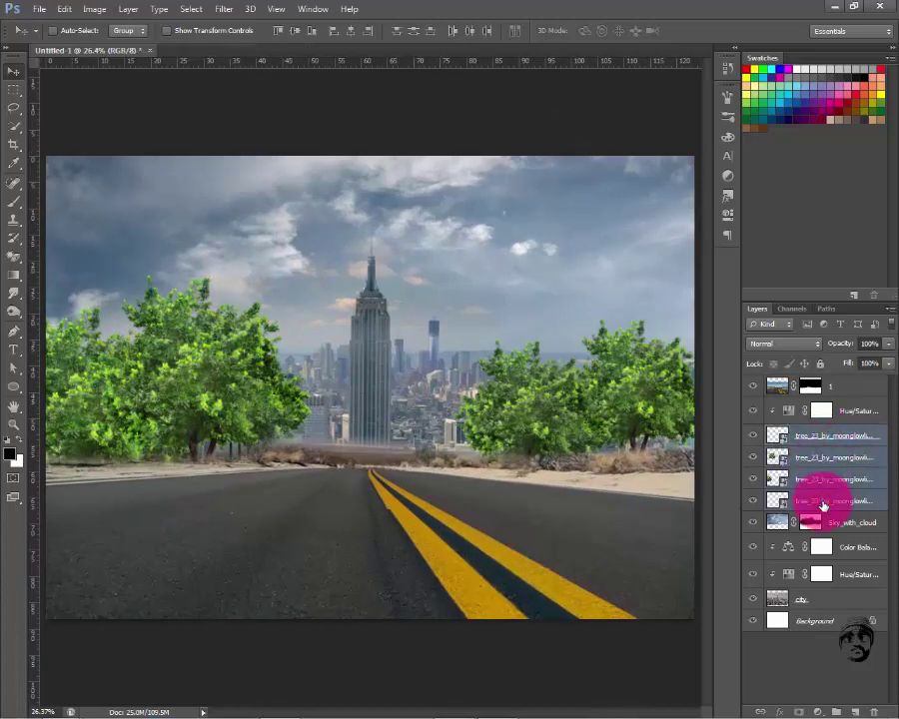
key(ctrl+g)
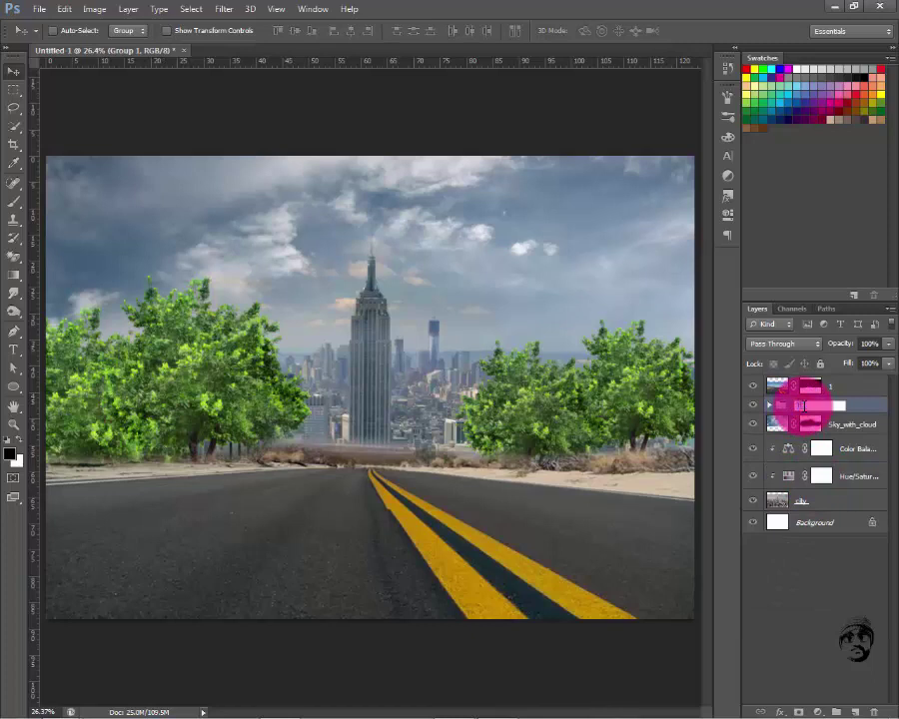
text(Tree)
click(828, 540)
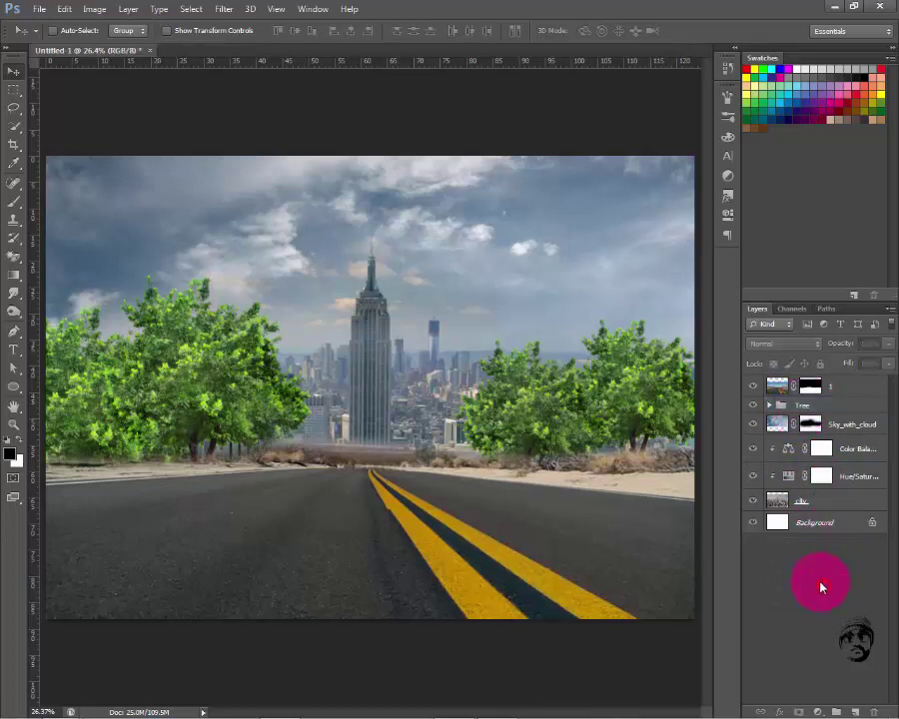
click(829, 386)
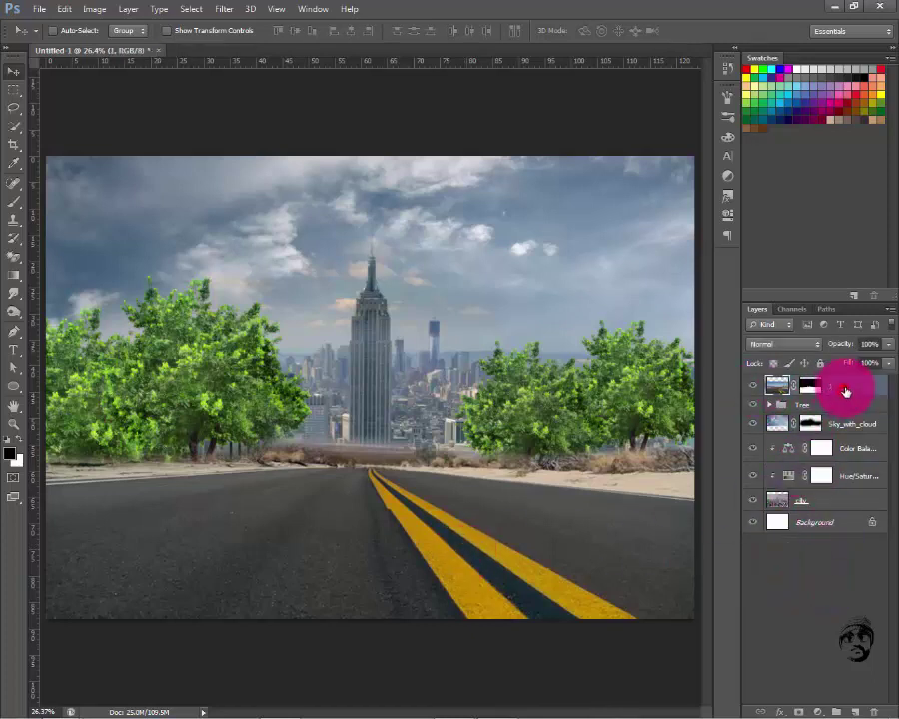
click(754, 387)
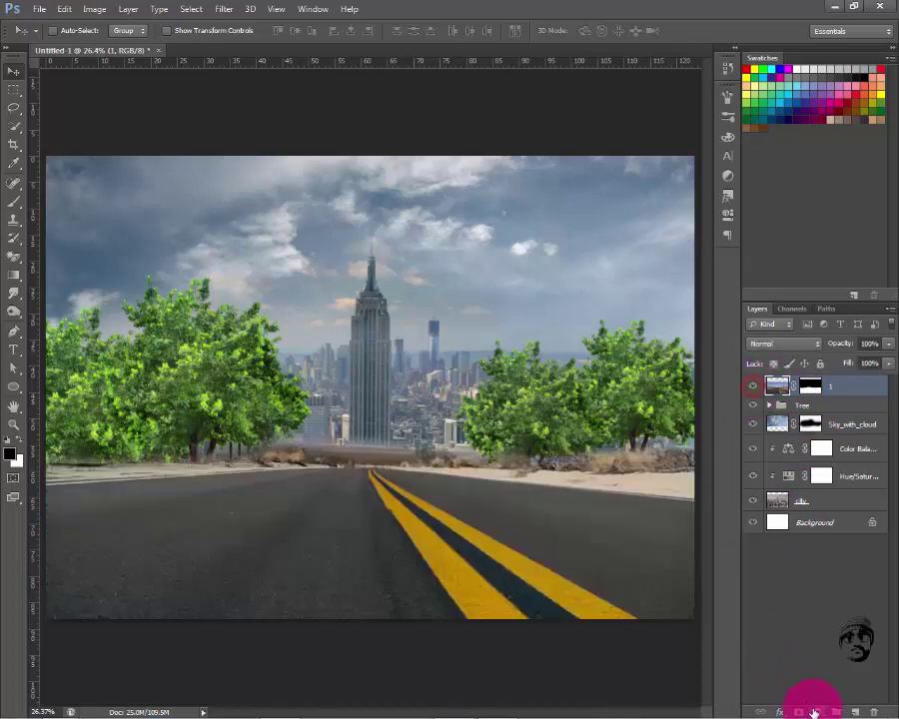
Add a Brightness/Contrast adjustment clipped to road layer 1 with brightness -31 and contrast 24
click(817, 711)
click(814, 456)
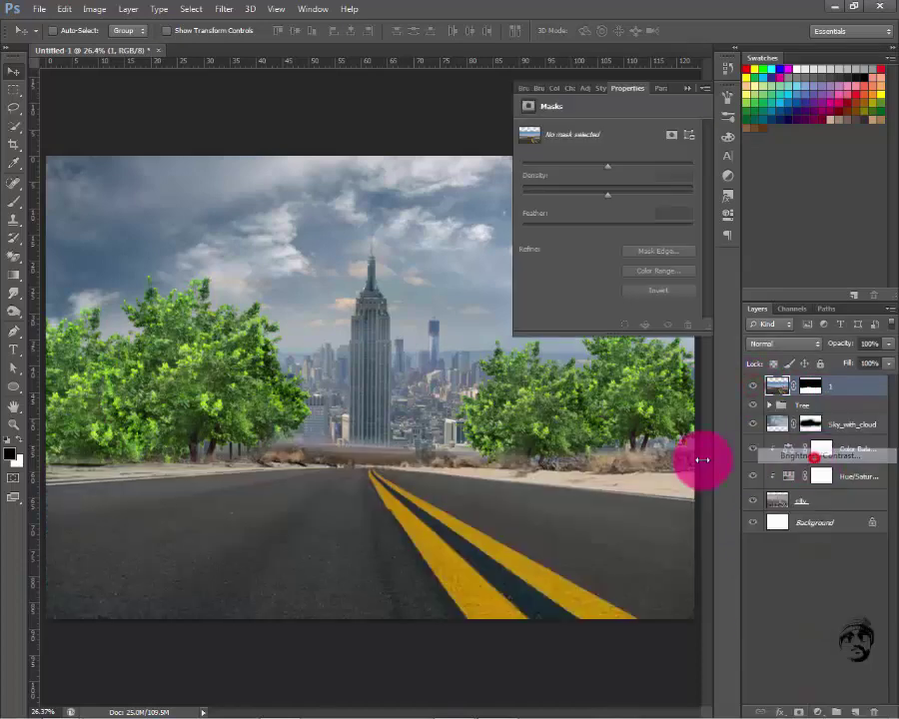
click(606, 328)
mouse_move(604, 171)
mouse_down()
mouse_move(590, 166)
mouse_move(629, 200)
mouse_up()
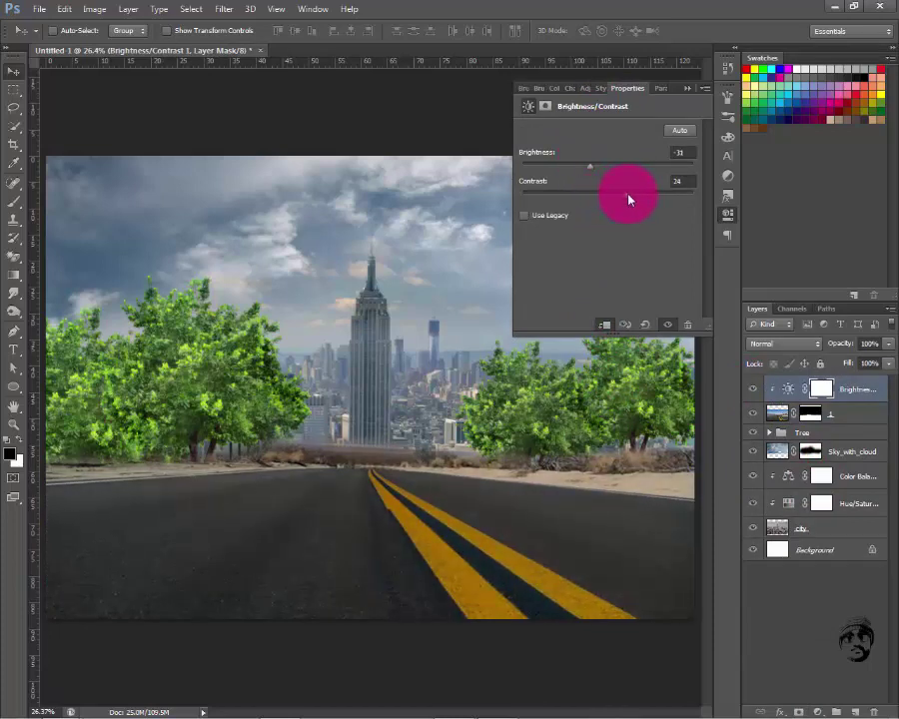
click(689, 89)
click(753, 390)
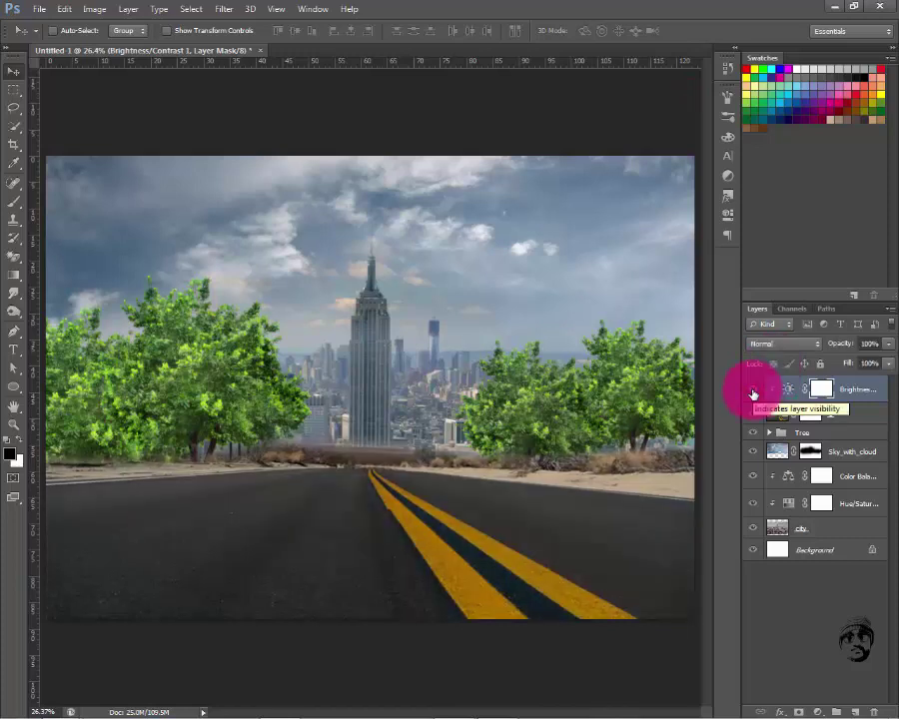
click(770, 432)
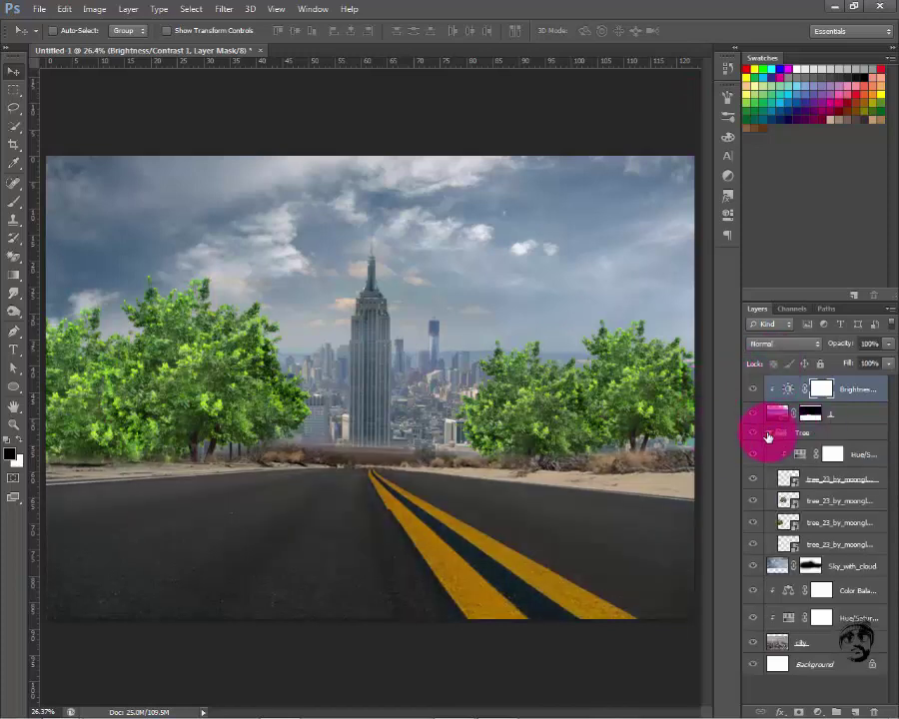
Delete the extra Hue/Saturation layer from the Tree group
click(753, 457)
click(841, 456)
drag(841, 455, 858, 561)
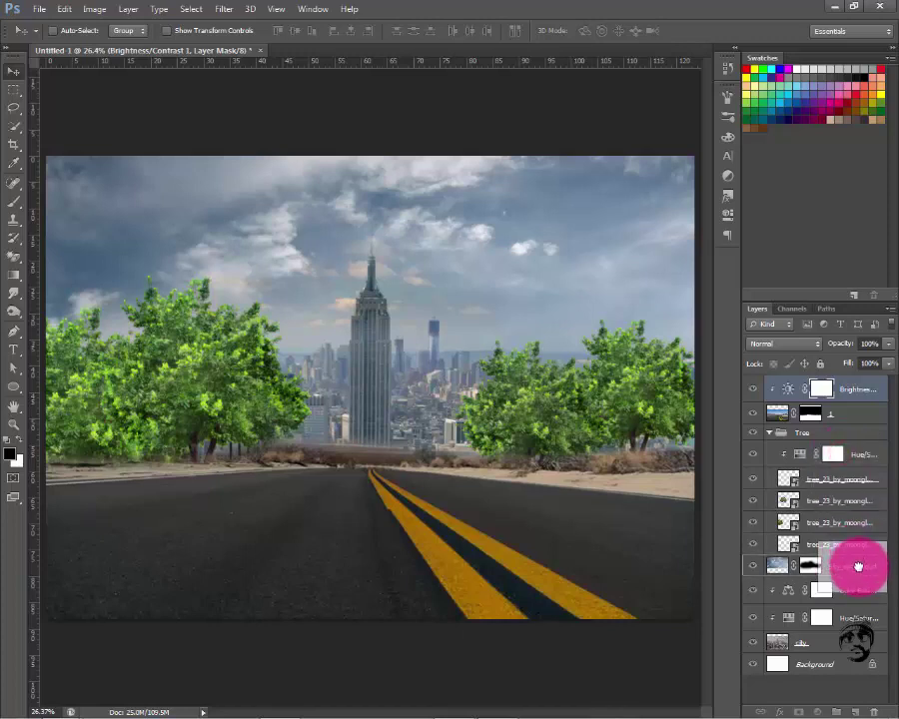
click(446, 272)
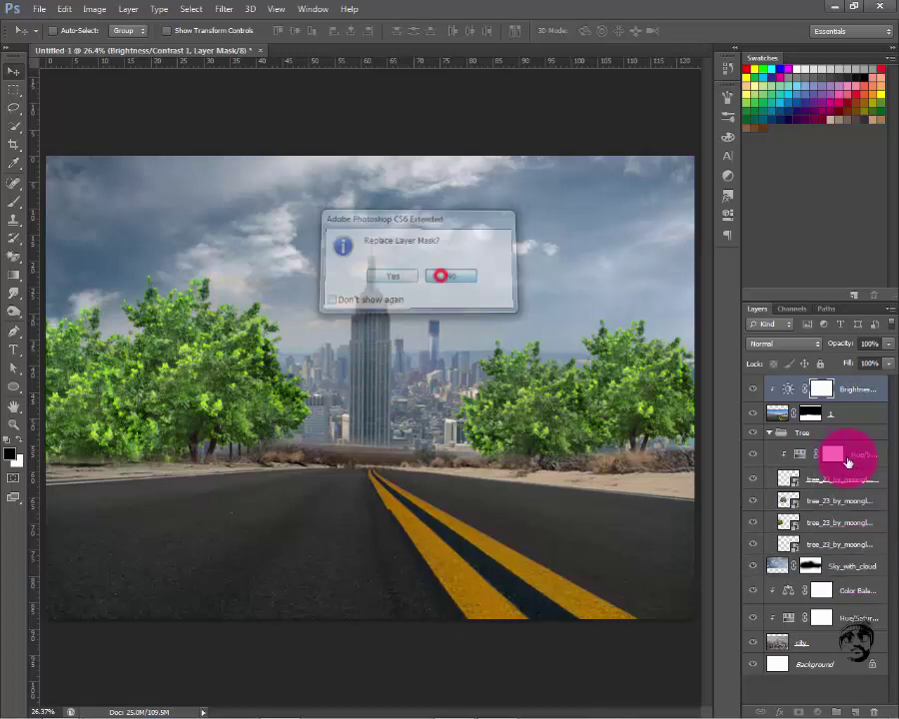
click(857, 459)
key(Delete)
Add a Hue/Saturation (saturation -12) clipped to Sky_with_cloud and group the two layers
click(837, 536)
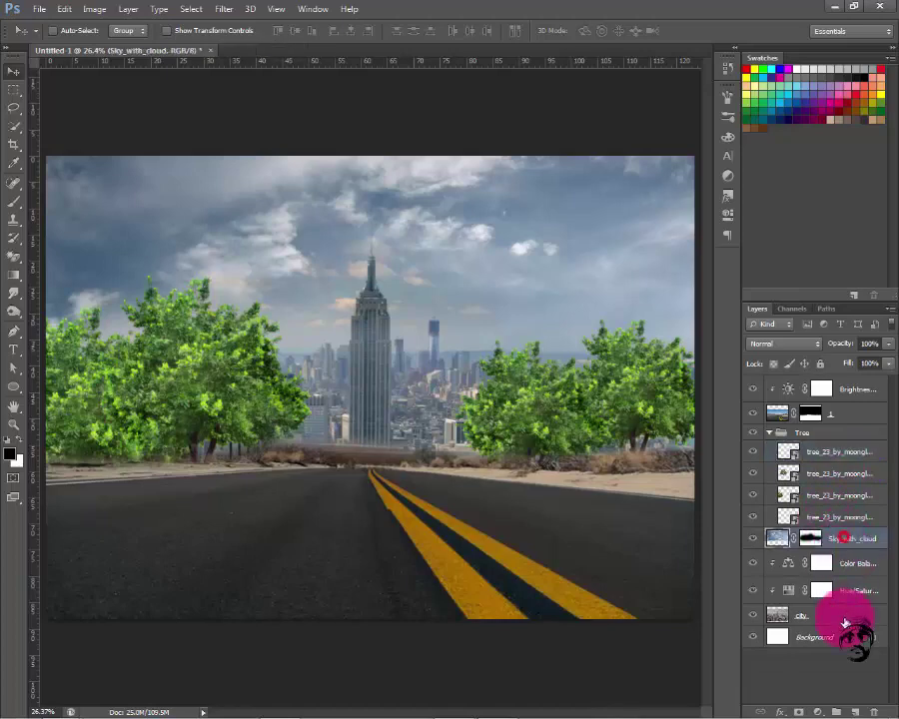
click(825, 712)
click(803, 538)
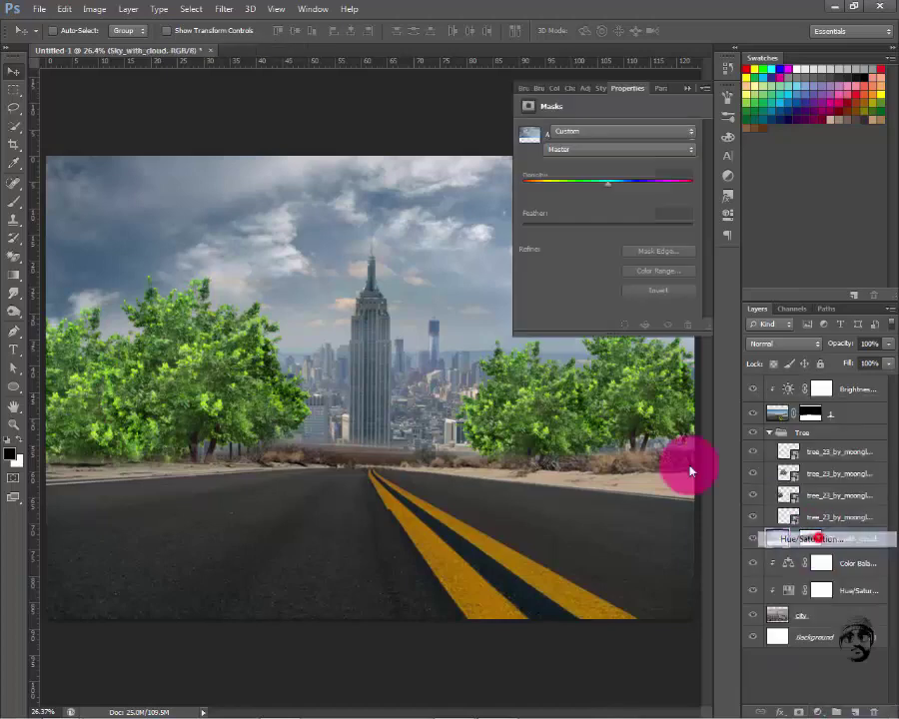
click(607, 323)
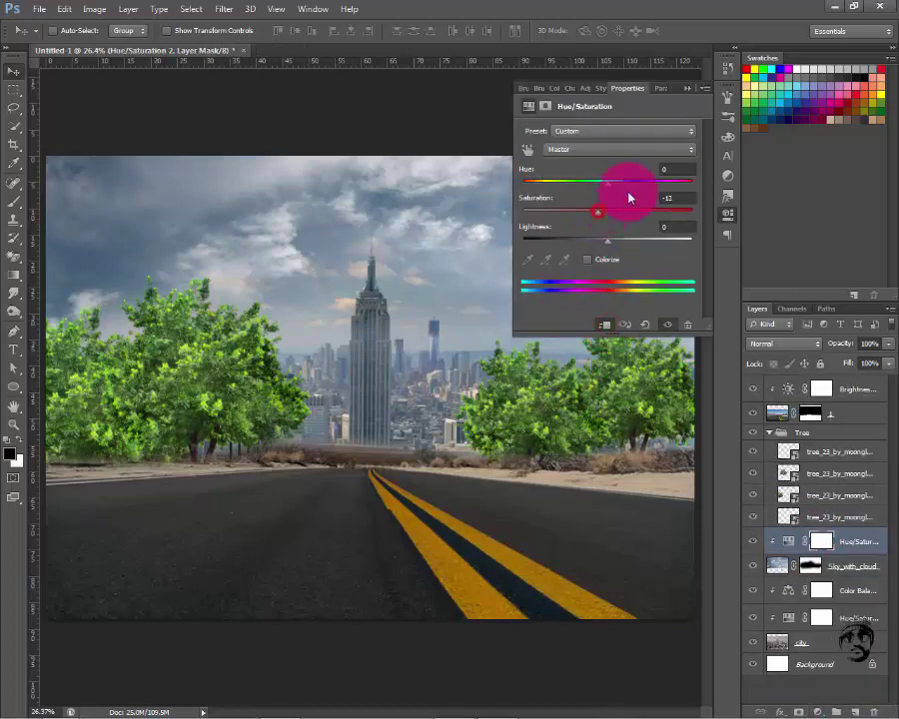
click(689, 92)
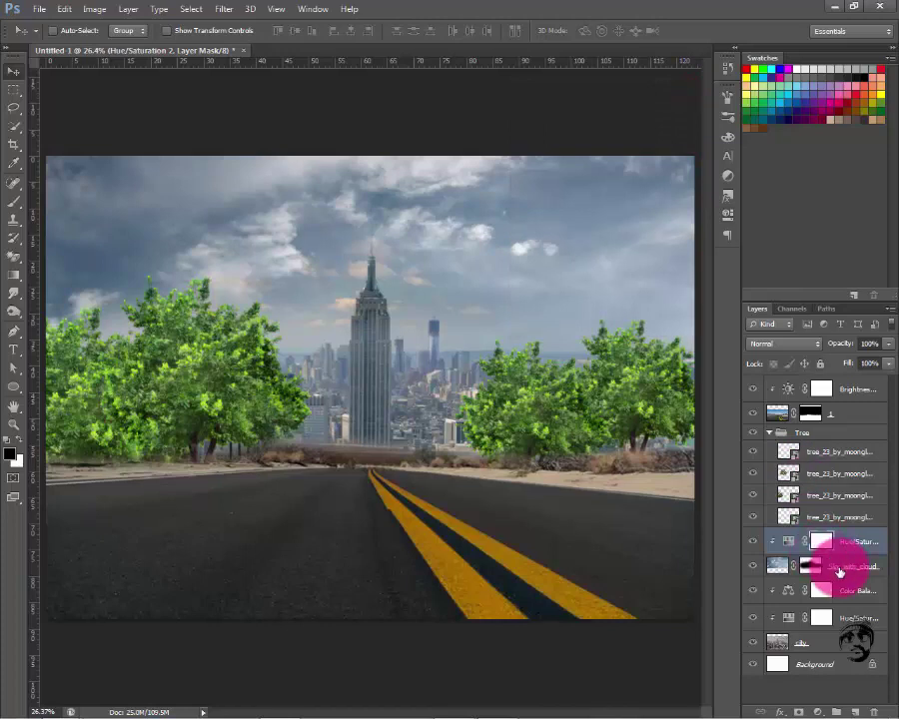
shift+click(839, 571)
key(ctrl+g)
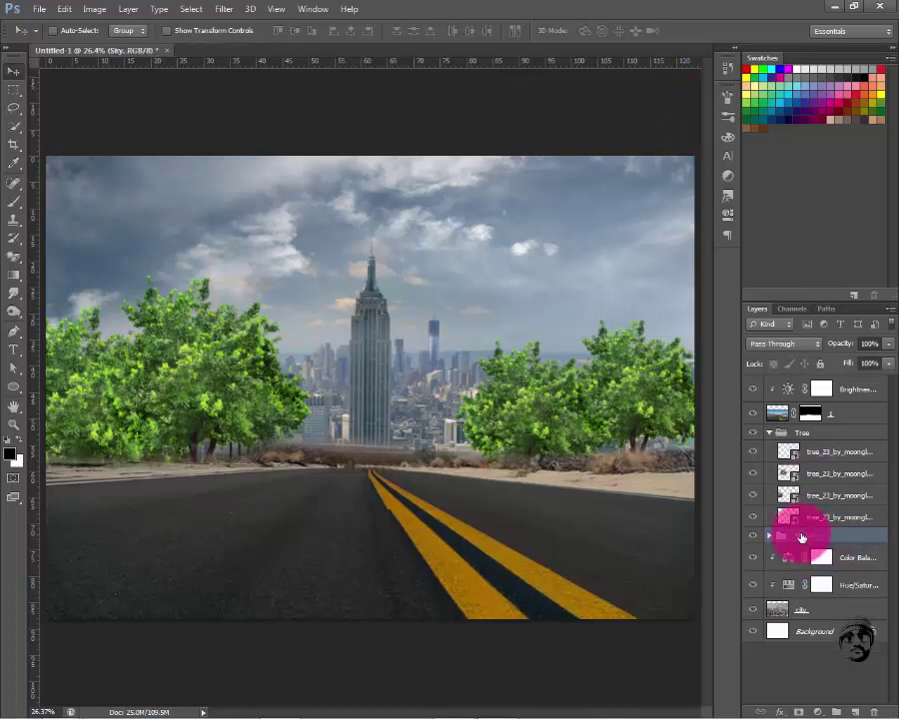
Name the group Sky, then group the city layer with its Color Balance and Hue/Saturation as City
click(815, 552)
shift+click(818, 609)
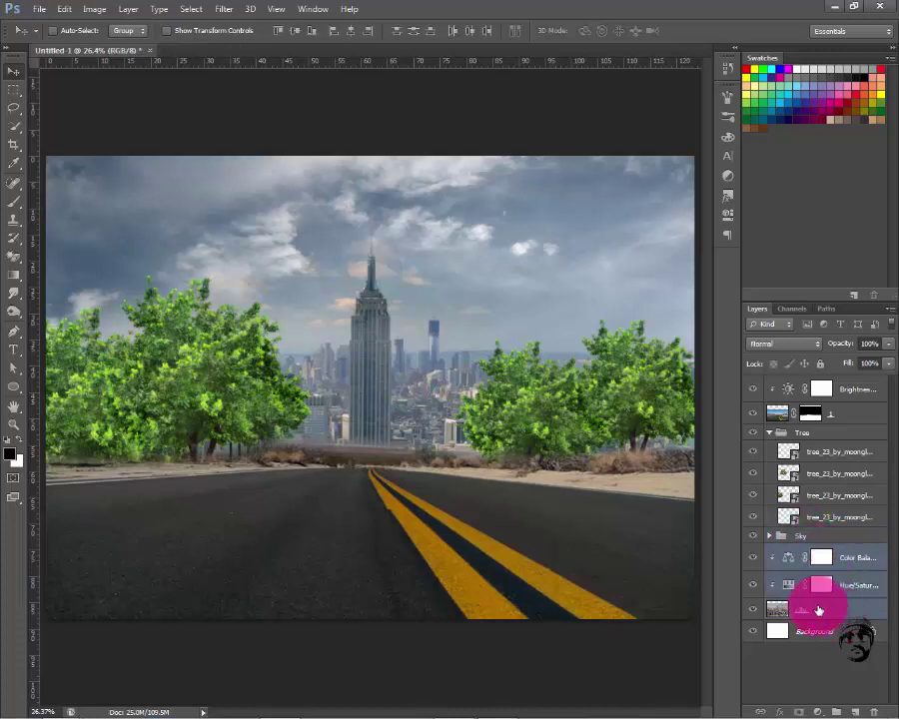
key(ctrl+g)
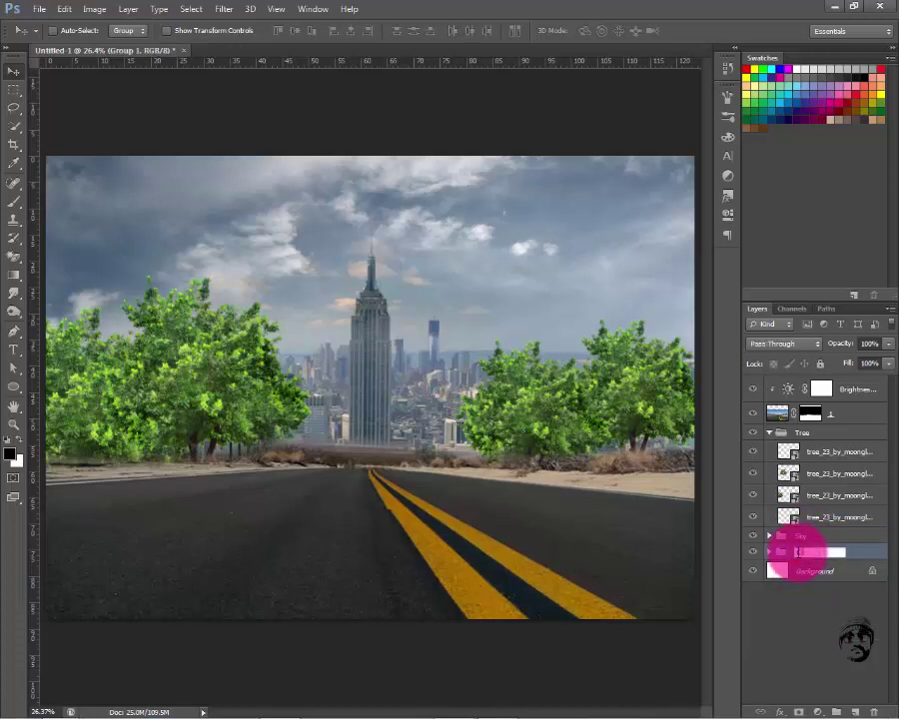
click(820, 454)
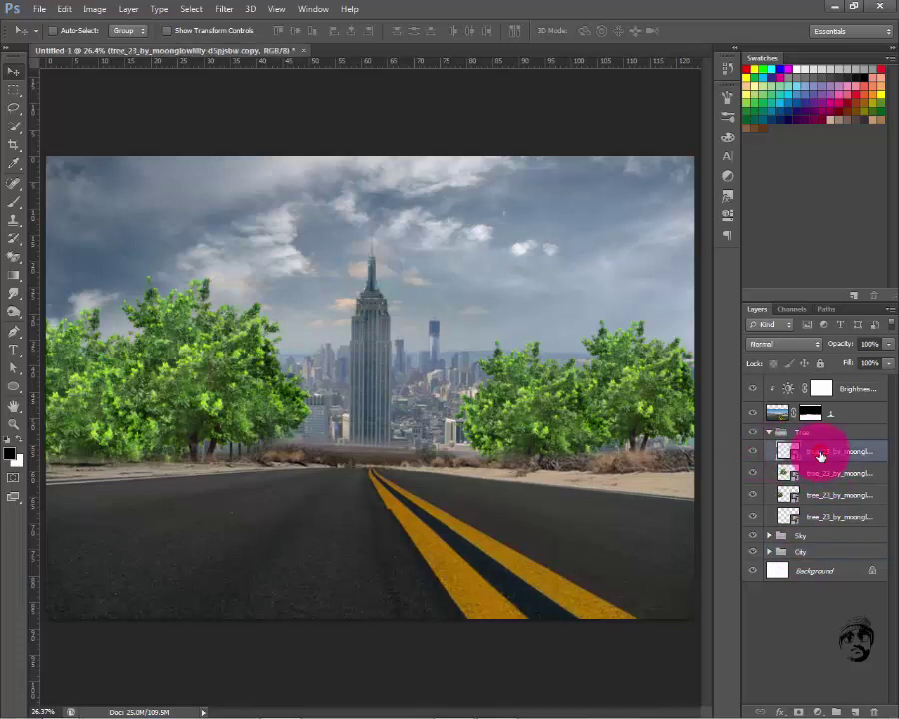
click(828, 612)
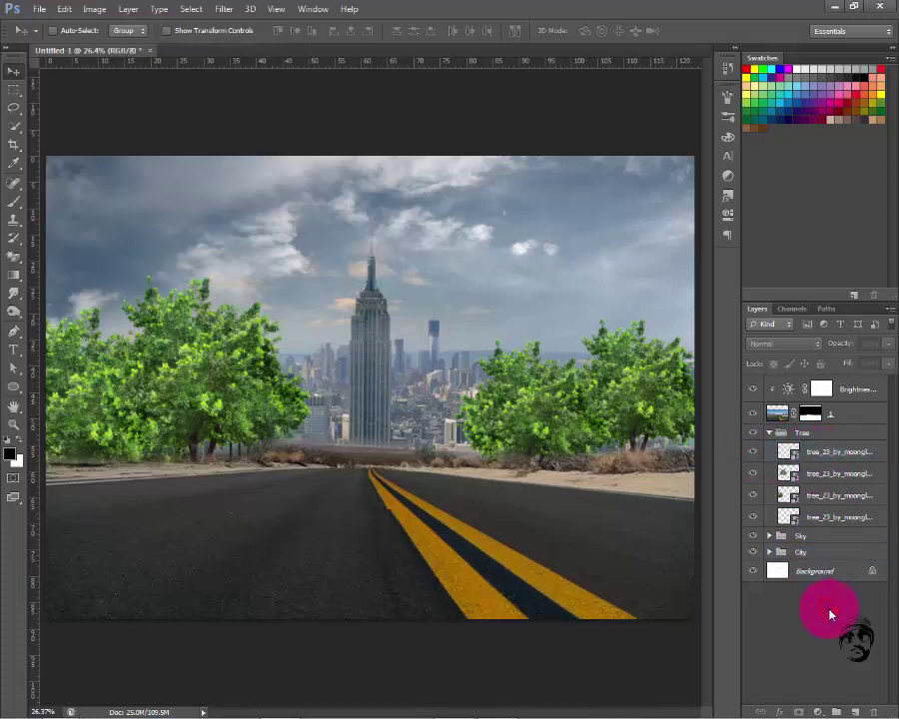
click(823, 454)
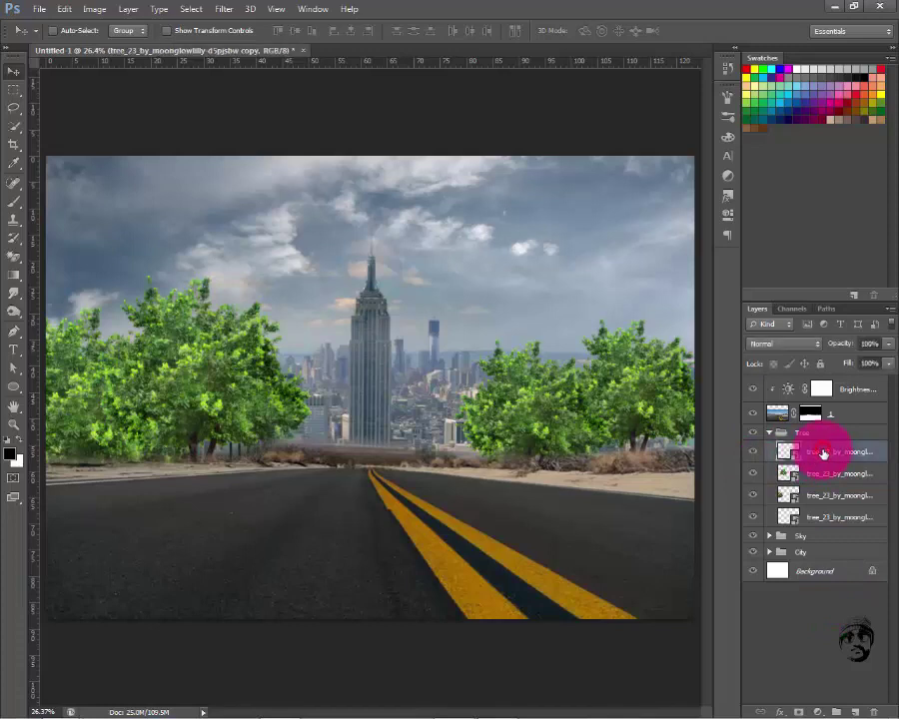
click(818, 710)
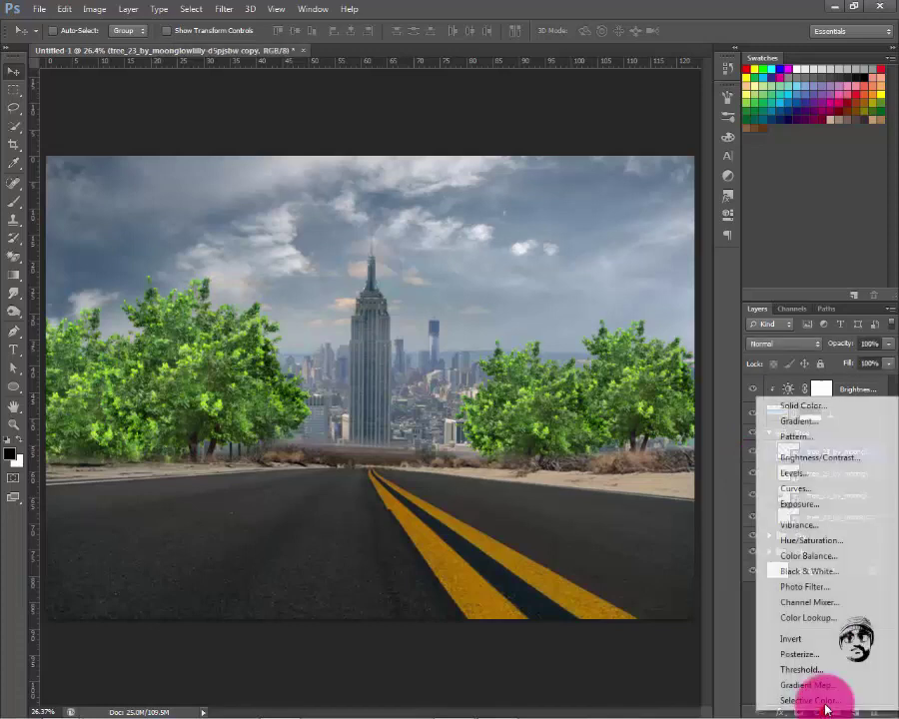
Add a Color Balance layer over the trees with midtones Cyan–Red +27 and Yellow–Blue -15
click(818, 557)
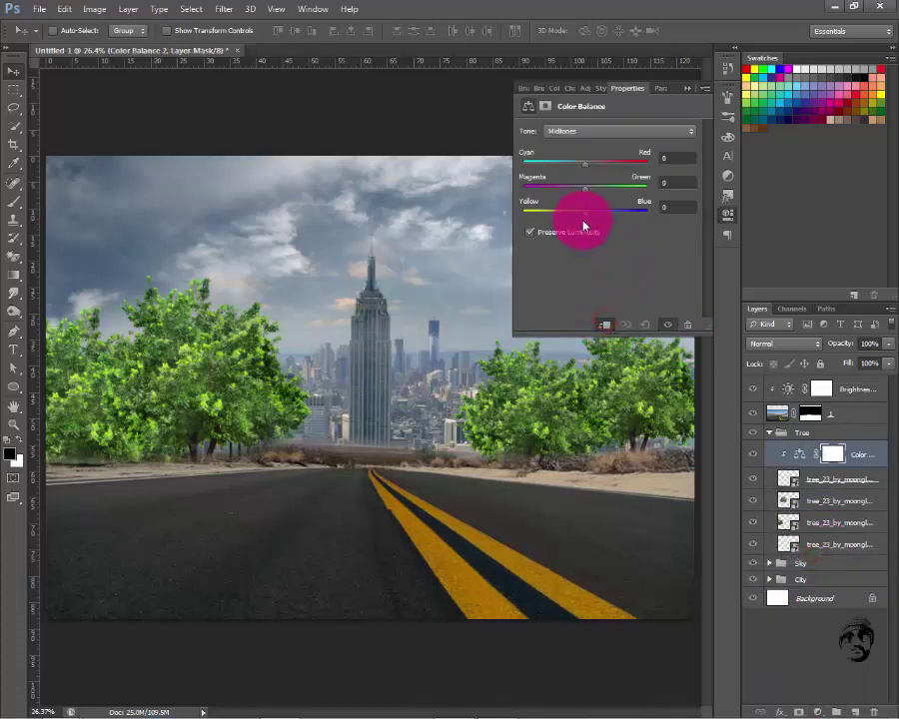
drag(587, 216, 599, 213)
drag(597, 170, 604, 173)
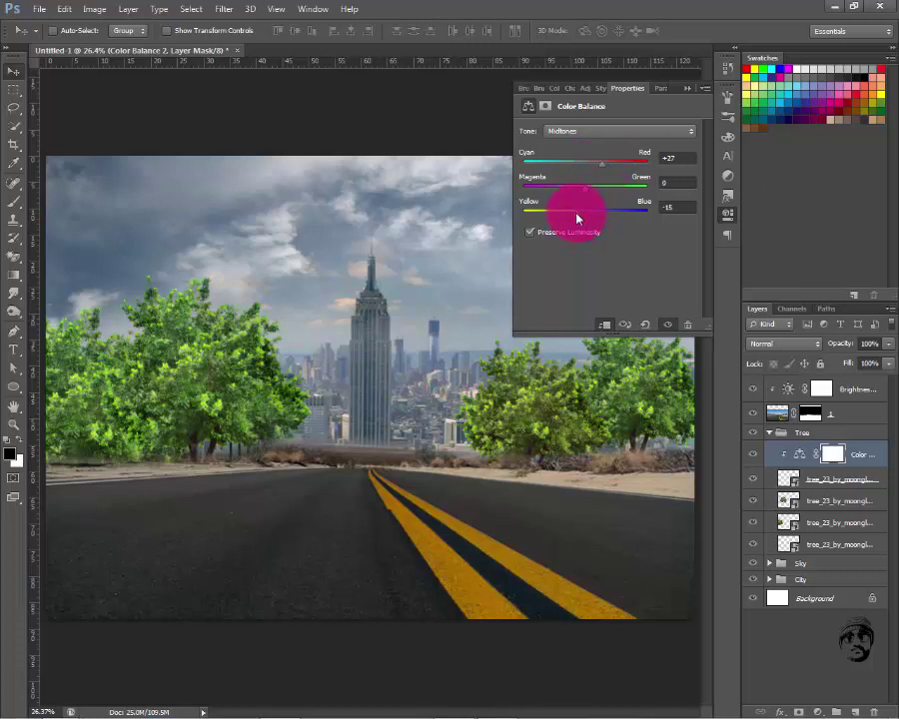
click(685, 96)
click(827, 545)
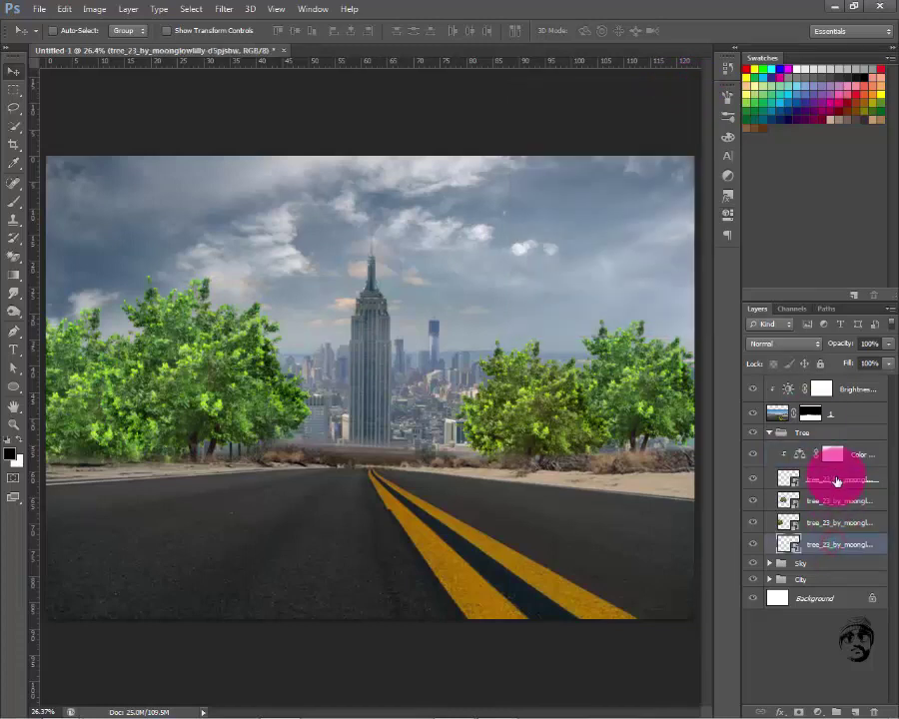
shift+click(836, 479)
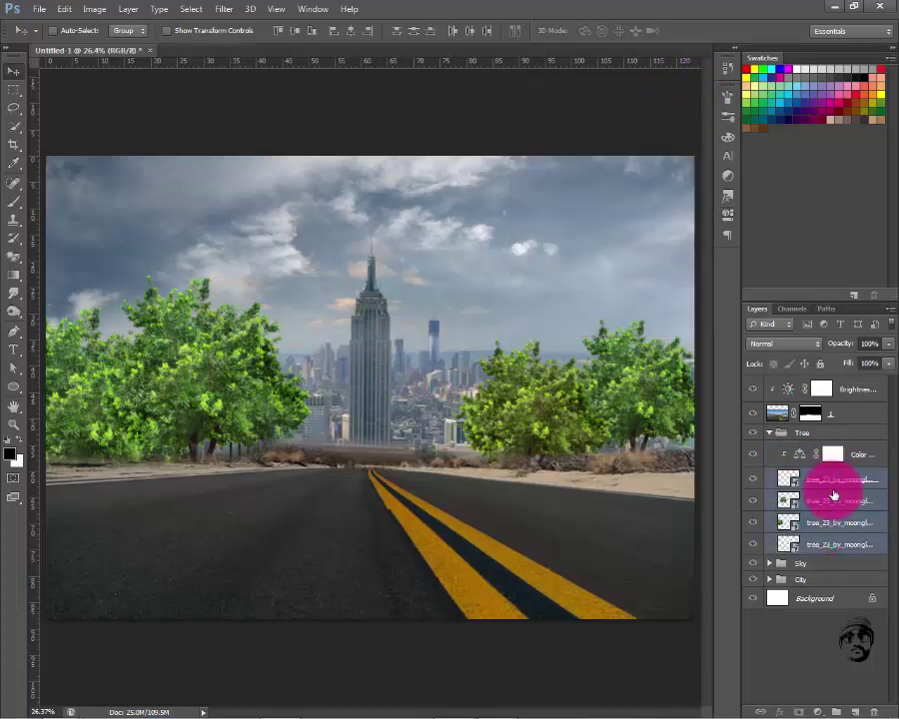
Group the selected tree layers into Group 1 and expand it
key(ctrl+g)
click(780, 449)
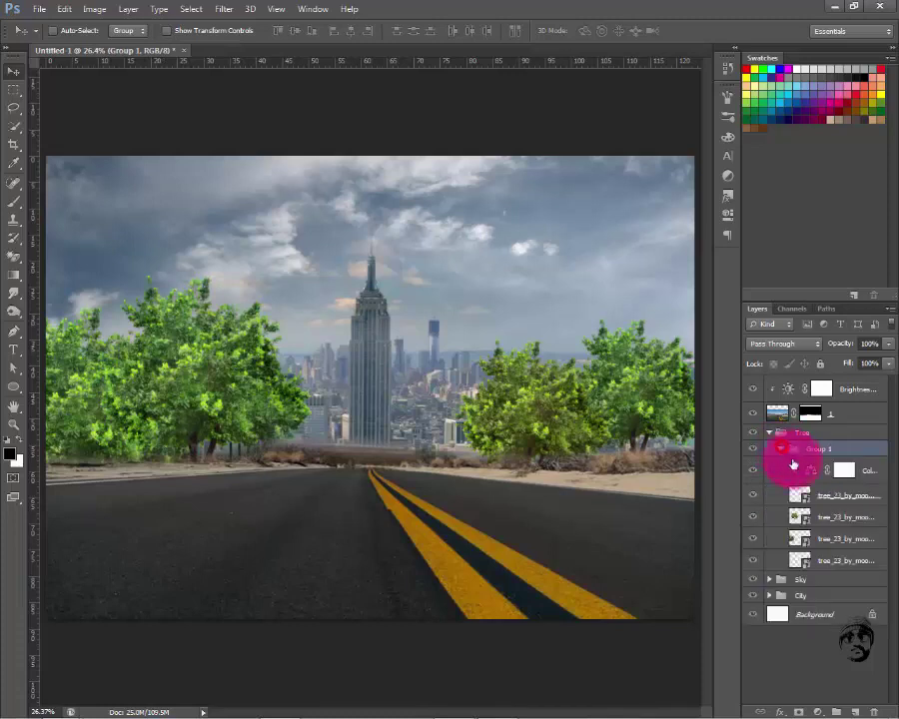
click(814, 499)
shift+click(833, 564)
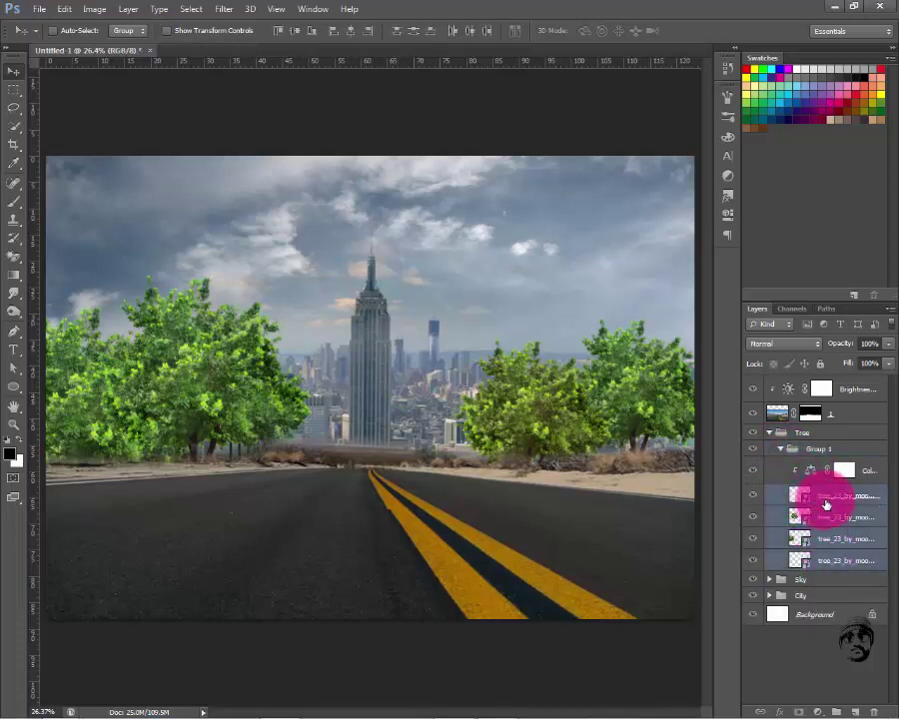
click(825, 502)
Rasterize each of the four tree layers
right_click(825, 491)
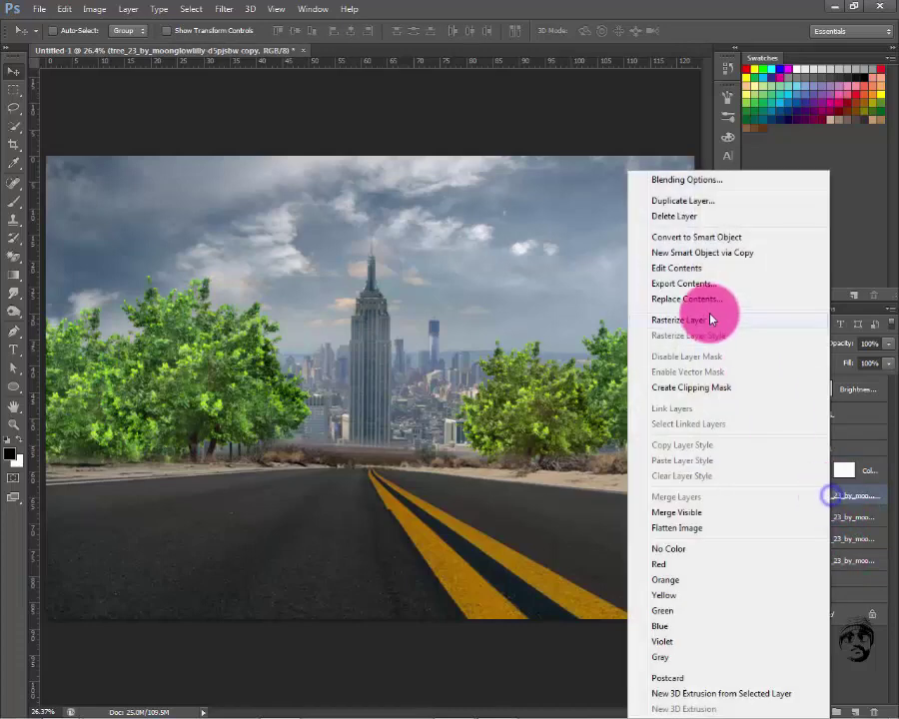
click(705, 316)
right_click(827, 517)
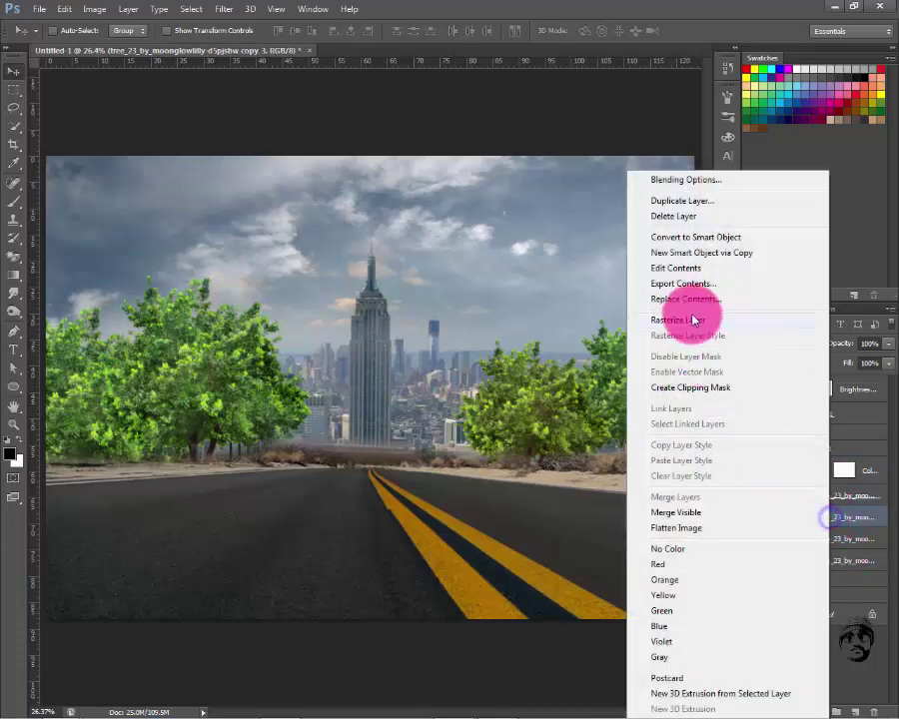
click(691, 315)
right_click(839, 540)
click(711, 317)
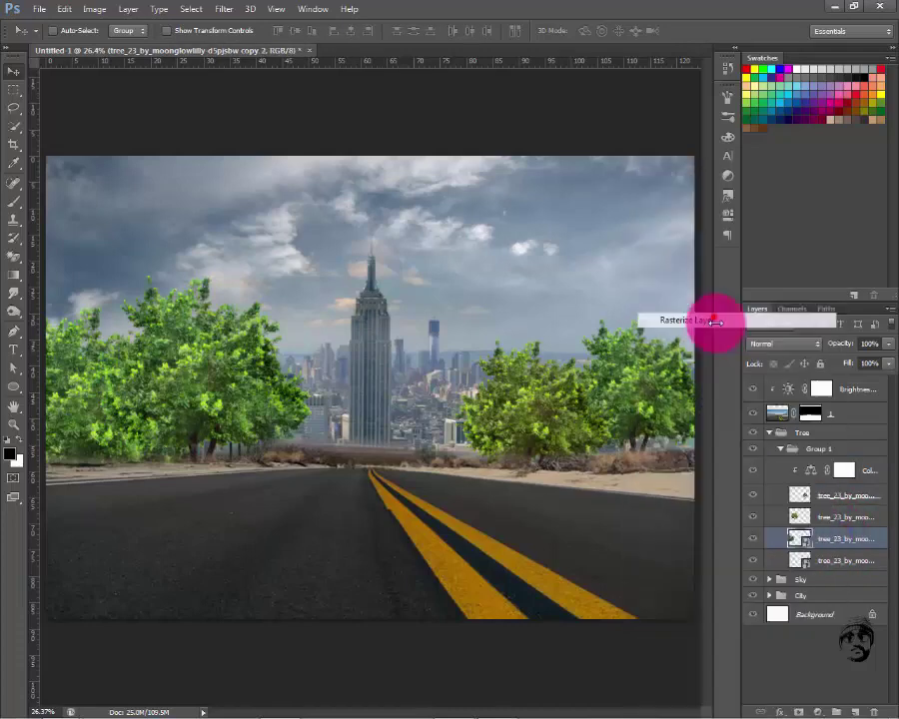
click(832, 561)
right_click(835, 564)
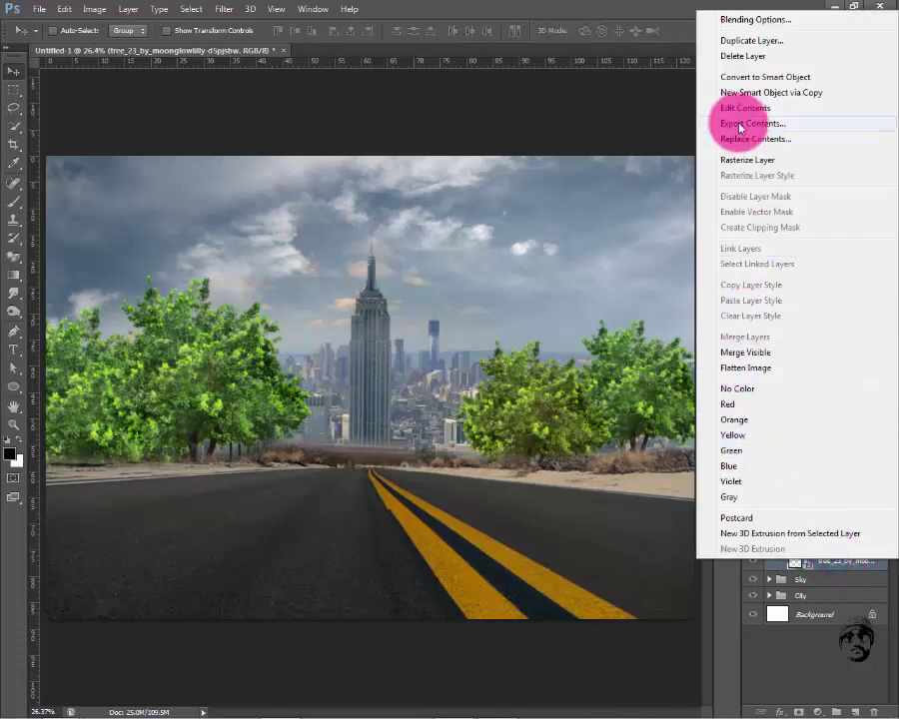
click(747, 160)
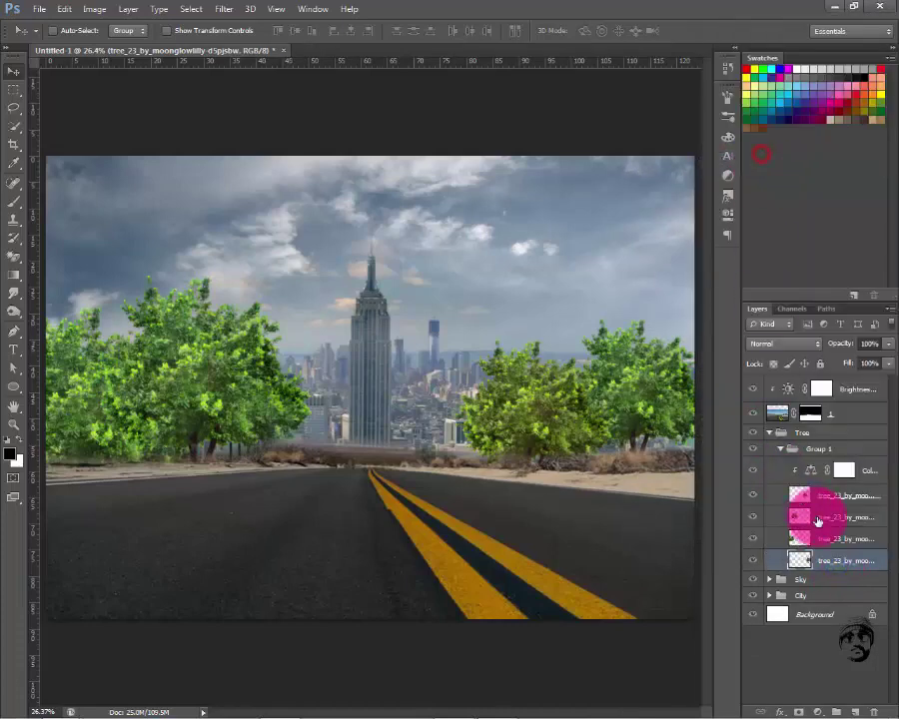
Merge the four trees into one layer, clip the Color Balance to it, and collapse Group 1
shift+click(843, 495)
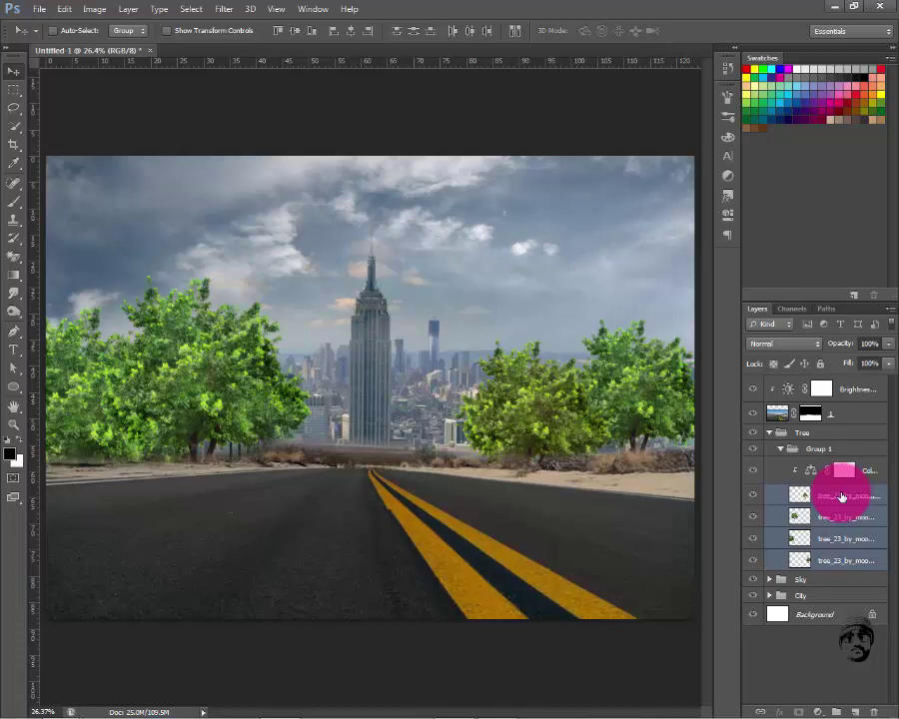
click(838, 496)
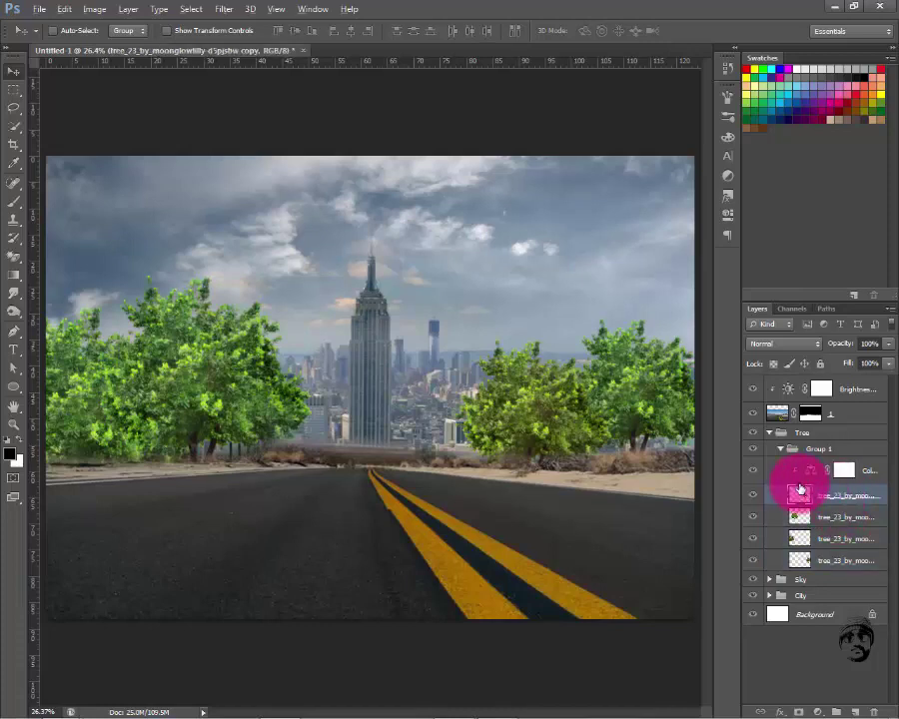
click(843, 561)
shift+click(843, 501)
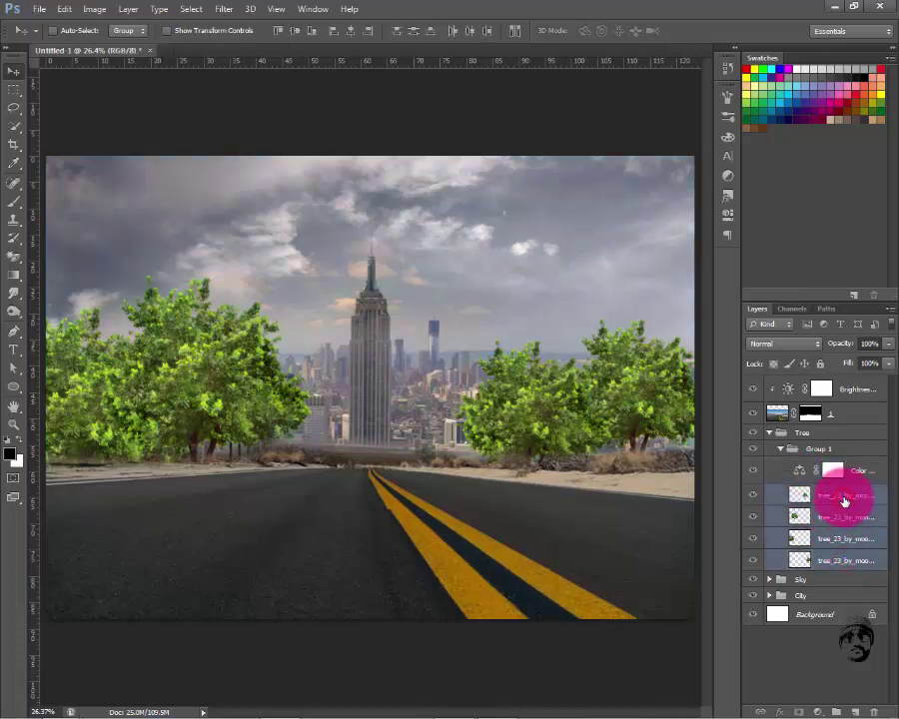
key(ctrl+e)
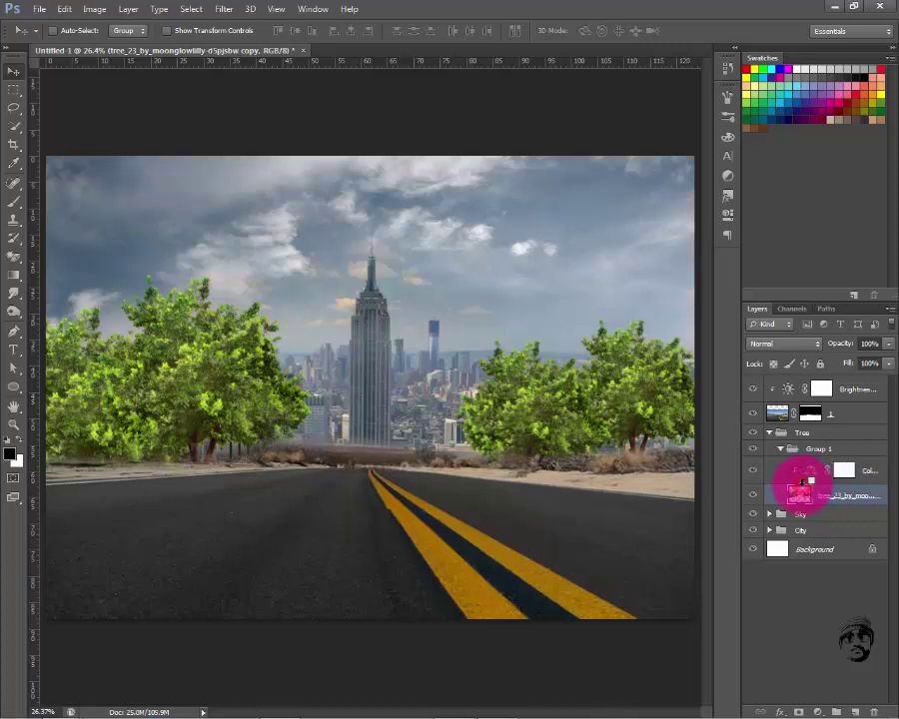
alt+click(802, 483)
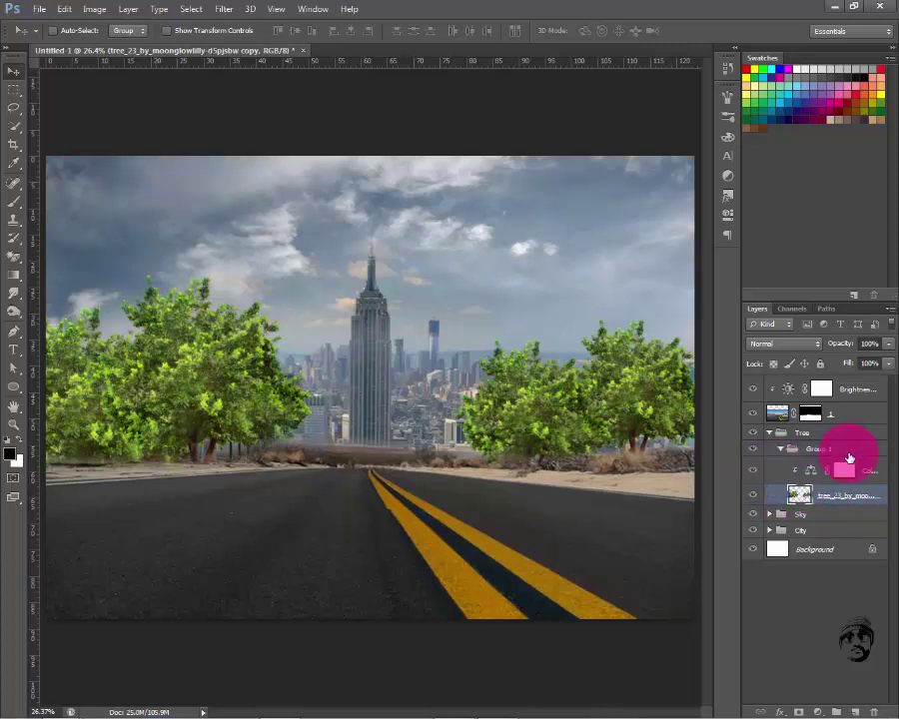
click(783, 450)
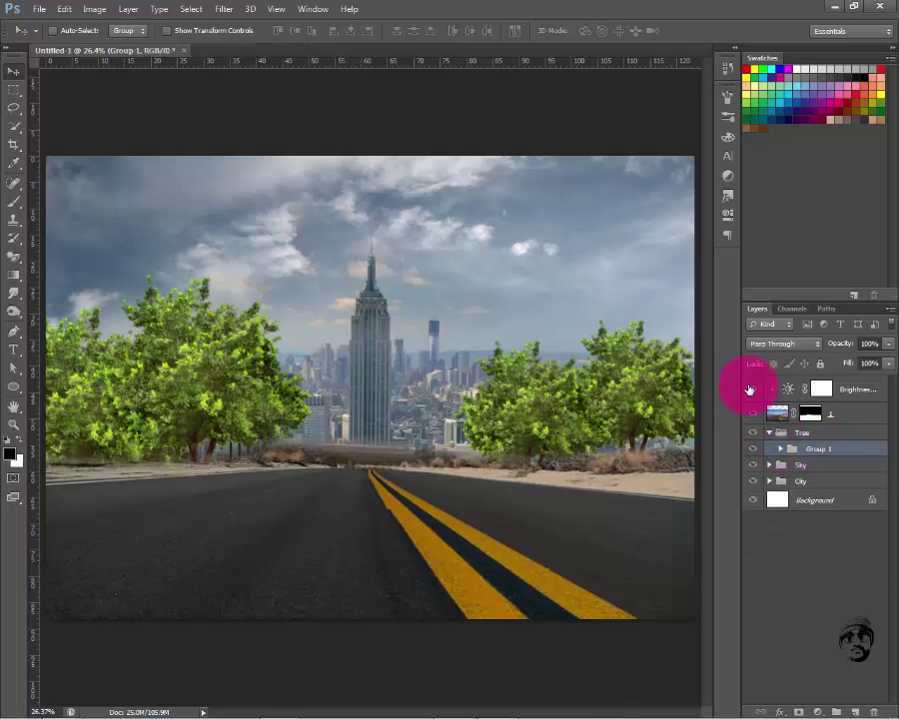
Add a Curves 1 layer on top with an S-curve: lower point pulled down, upper point lifted
click(868, 393)
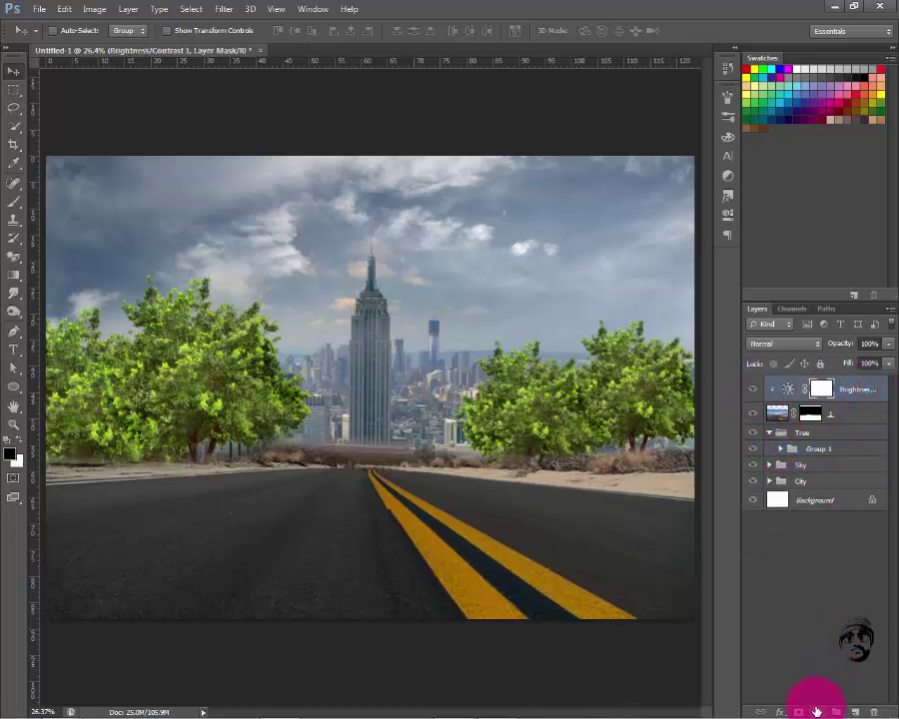
drag(816, 711, 825, 553)
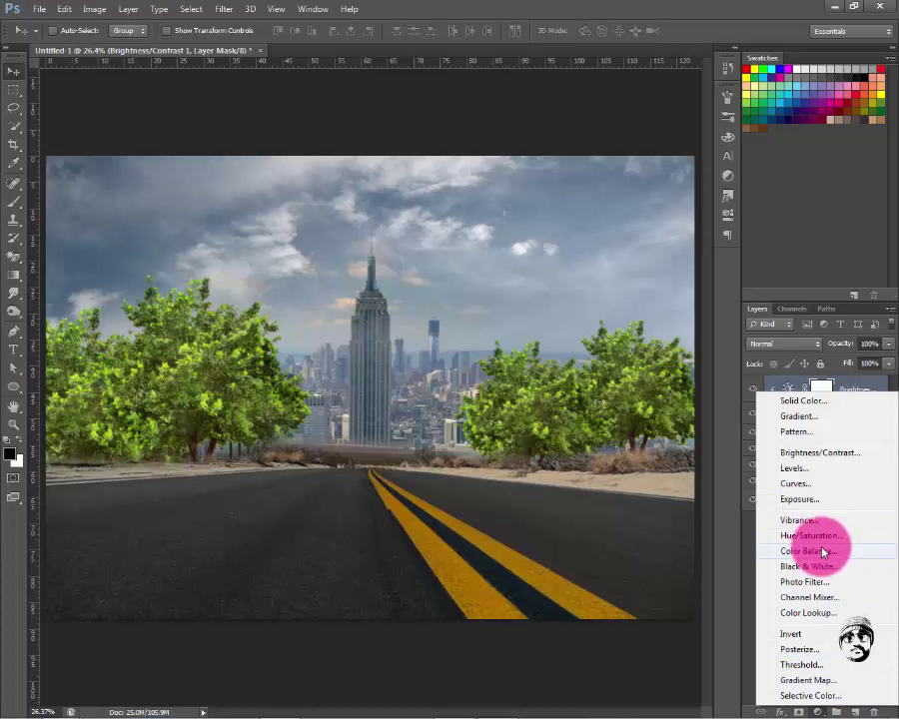
click(808, 482)
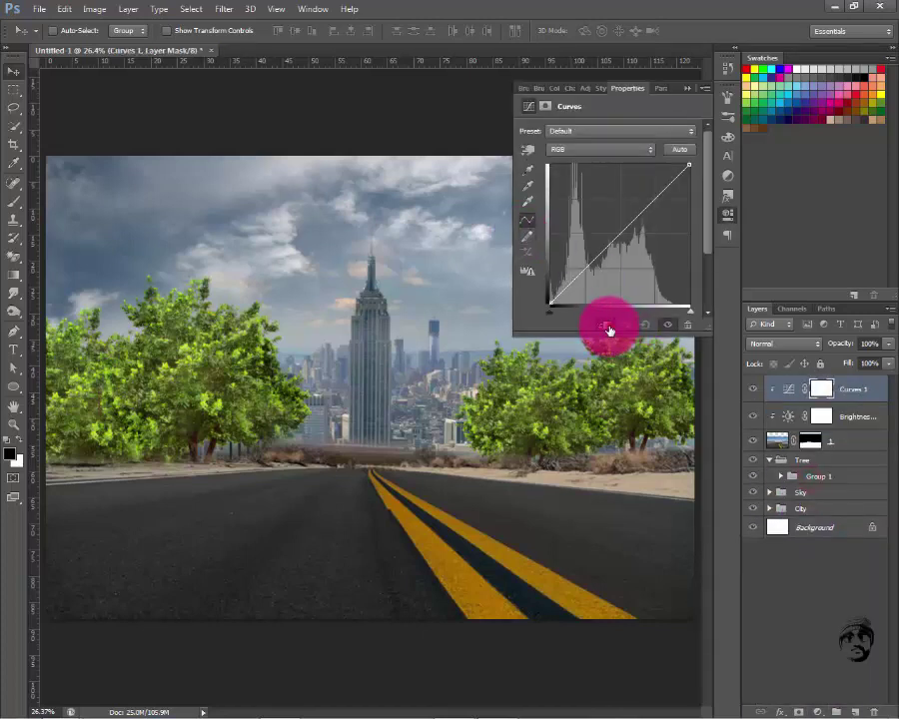
drag(595, 257, 590, 272)
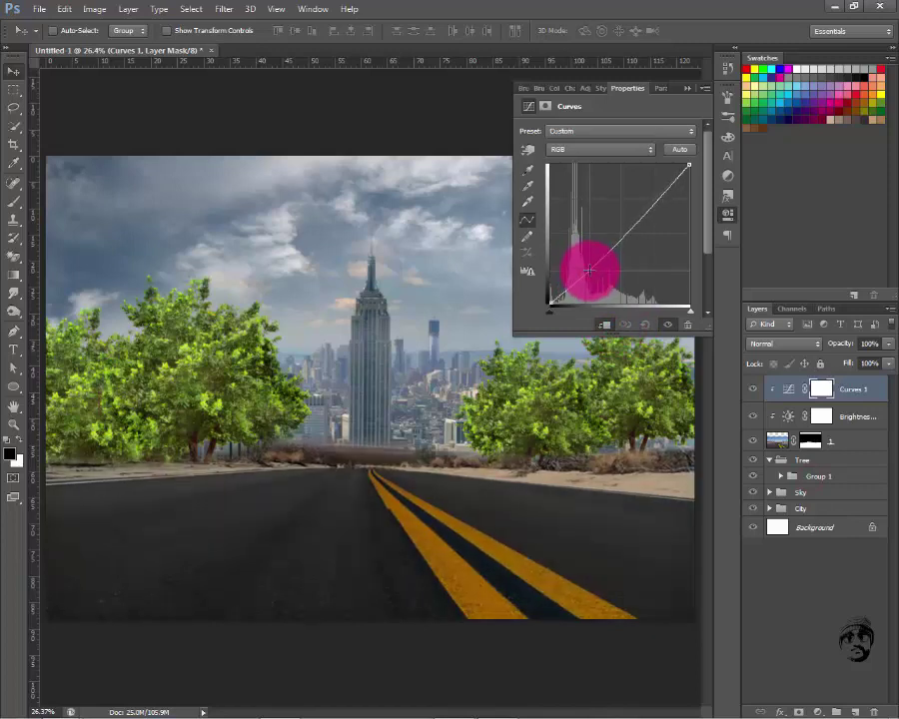
click(643, 221)
mouse_move(652, 208)
mouse_down()
mouse_move(637, 190)
mouse_move(646, 200)
mouse_up()
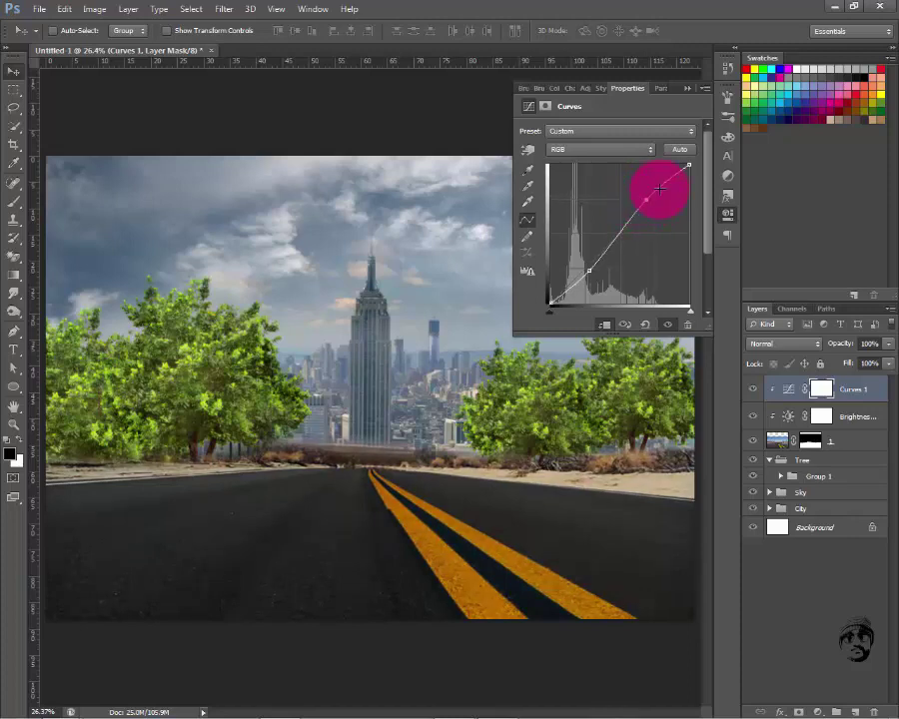
click(685, 90)
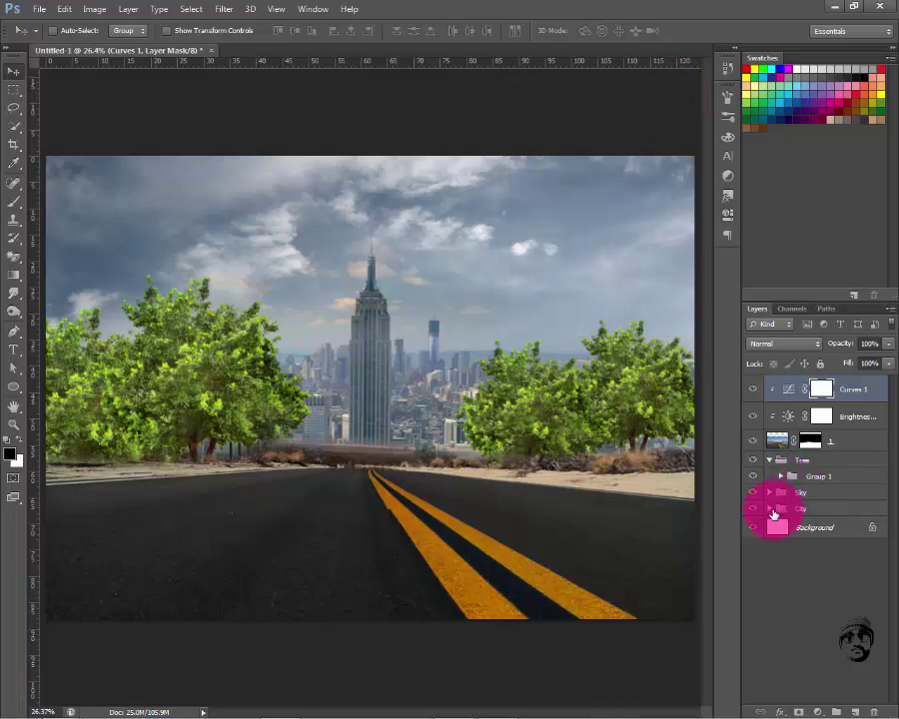
click(767, 510)
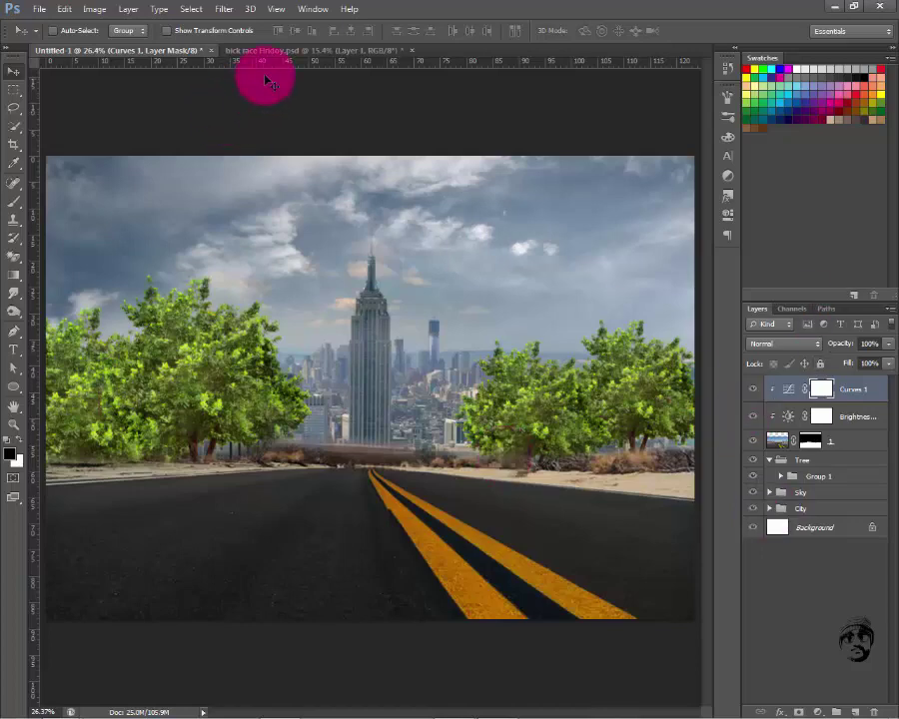
Drag the rider cutout Layer 0 copy 2 from bick race Hridoy.psd into Untitled-1
click(286, 50)
click(756, 404)
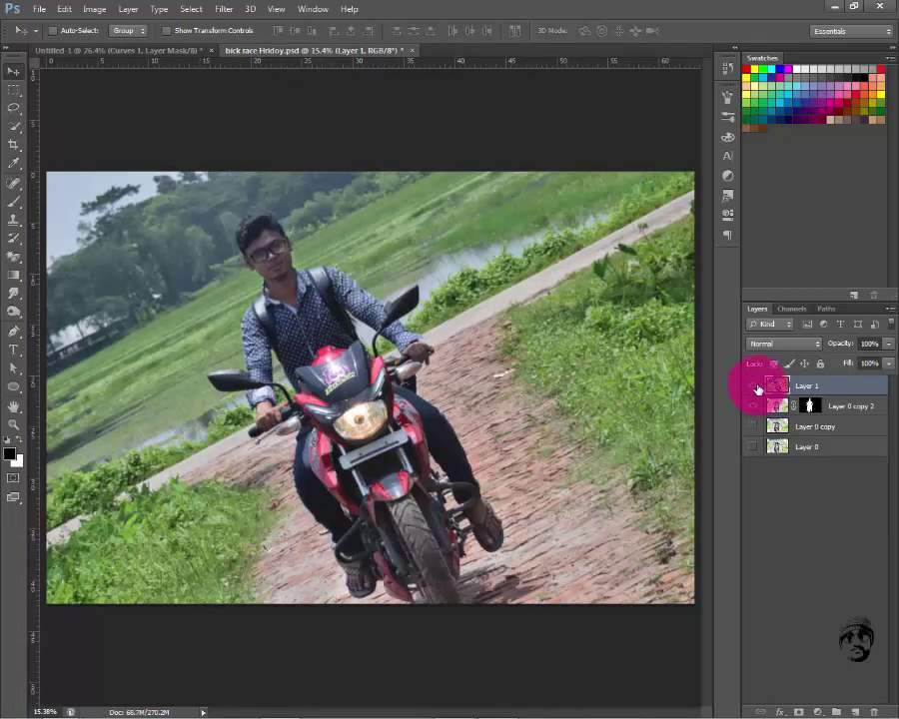
click(756, 386)
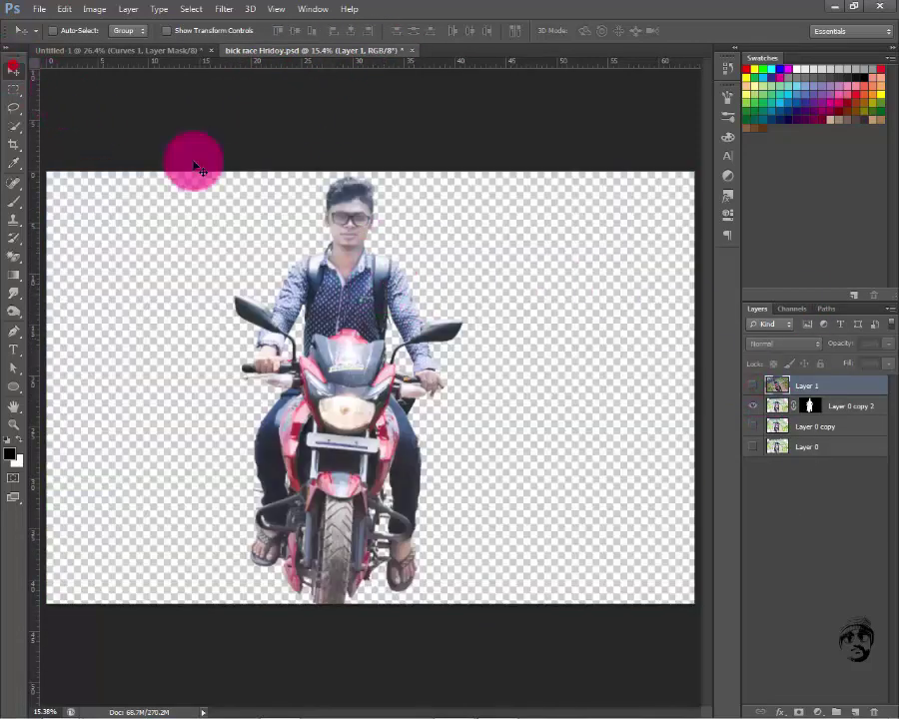
click(845, 403)
mouse_move(358, 222)
mouse_down()
mouse_move(217, 135)
mouse_move(363, 438)
mouse_up()
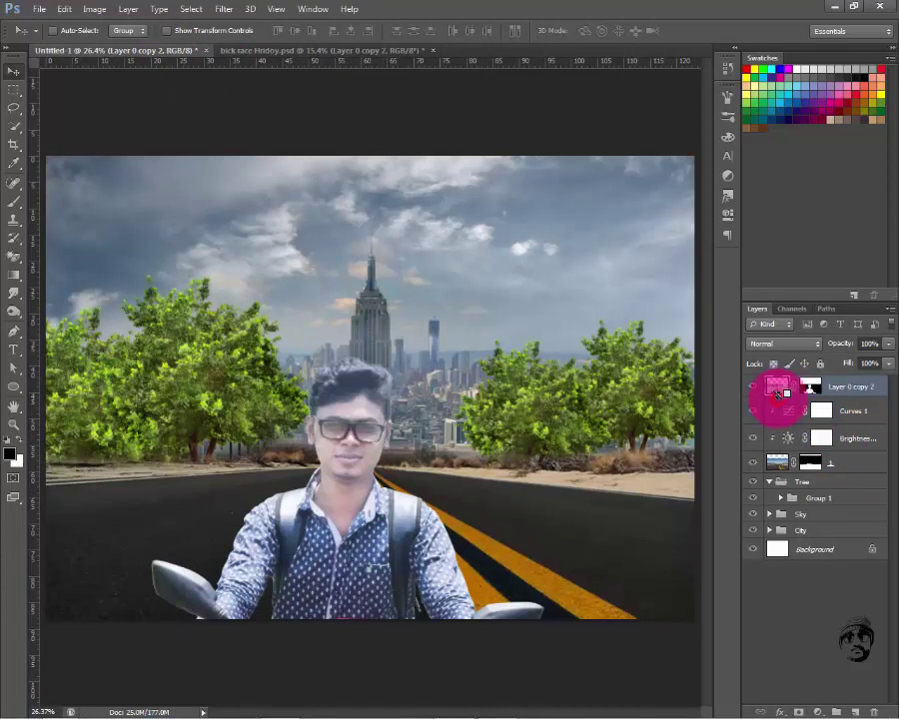
Group the road layer with Curves 1 and Brightness/Contrast into a group named Raod
click(823, 412)
shift+click(849, 461)
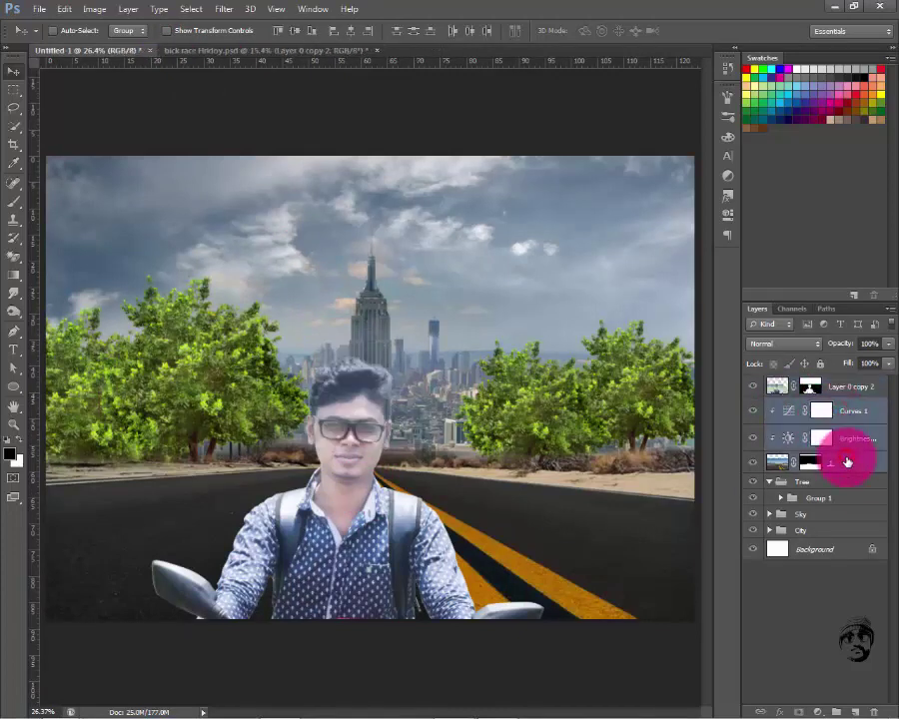
key(ctrl+g)
click(809, 412)
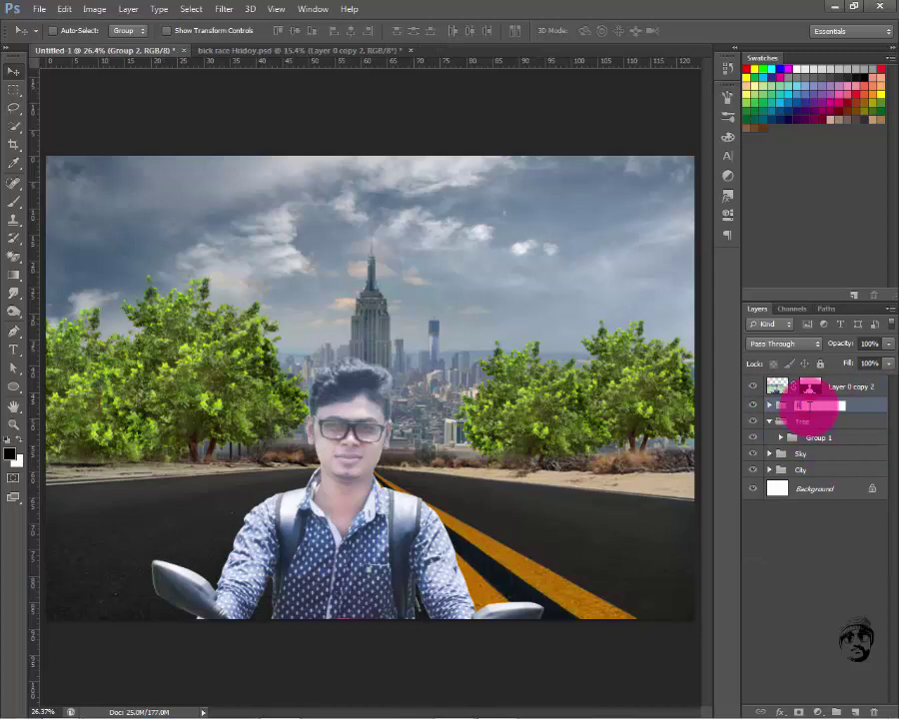
key(Return)
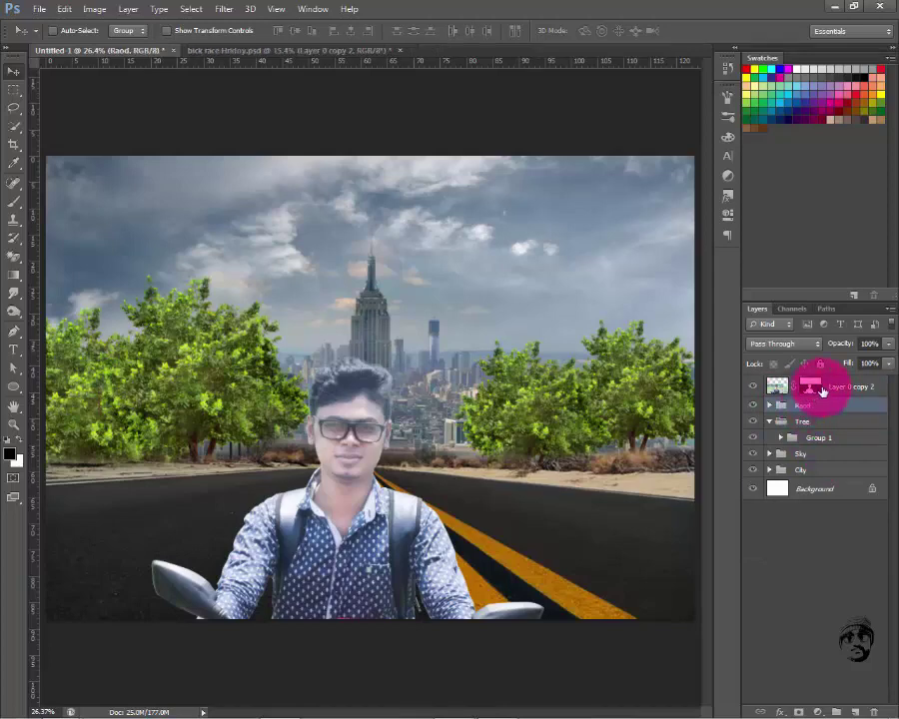
Move the rider layer Layer 0 copy 2 higher over the road
click(823, 390)
drag(394, 525, 397, 368)
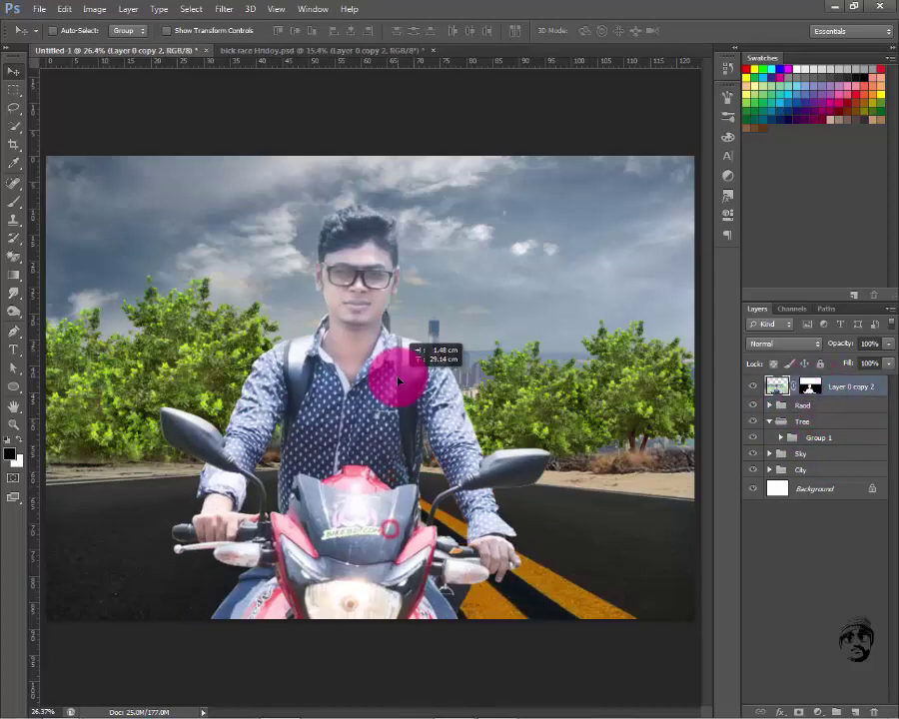
right_click(861, 394)
key(Escape)
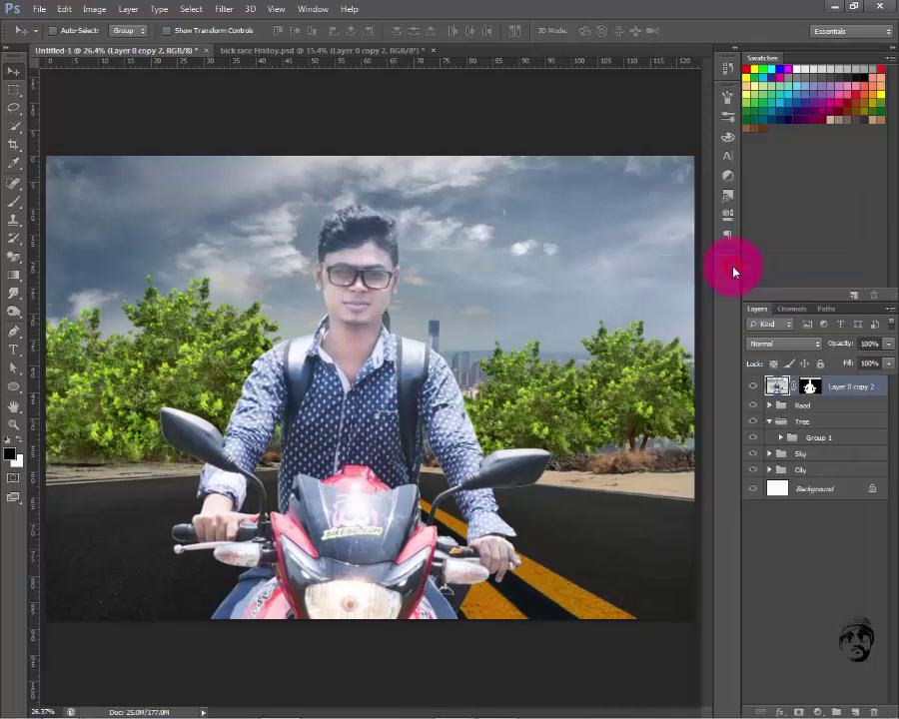
Scale the rider and motorbike to about 39.9% and nudge it onto the road
key(ctrl+t)
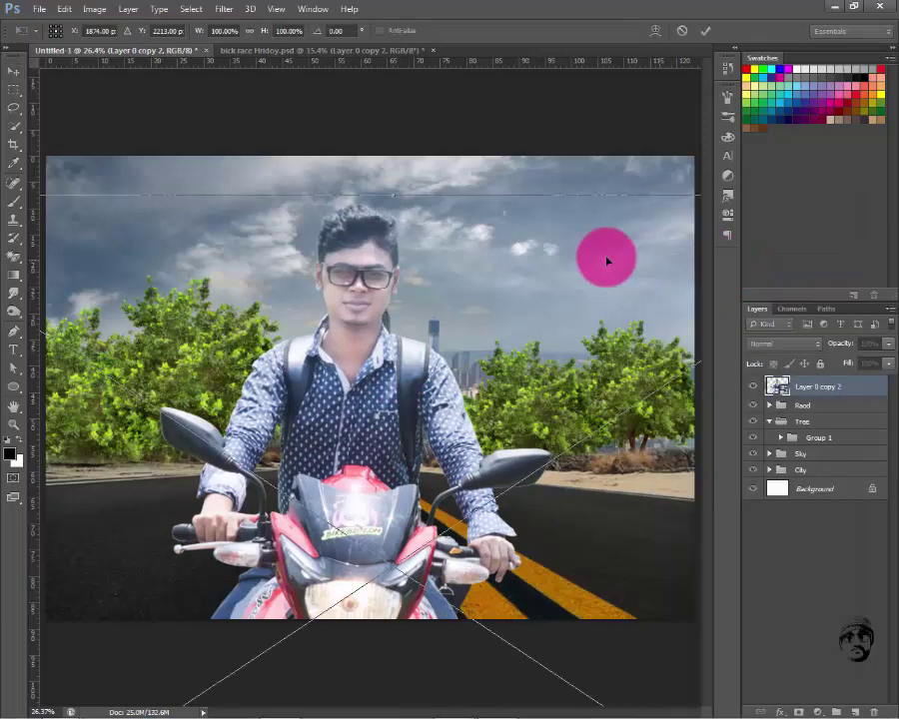
key(ctrl+minus)
key(ctrl+minus)
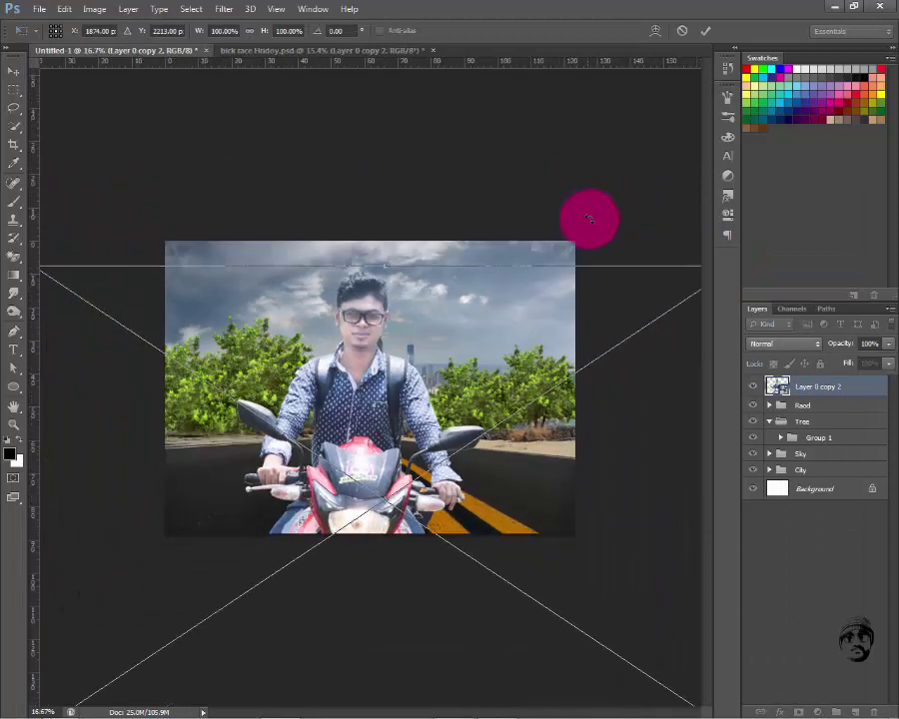
key(ctrl+minus)
key(ctrl+minus)
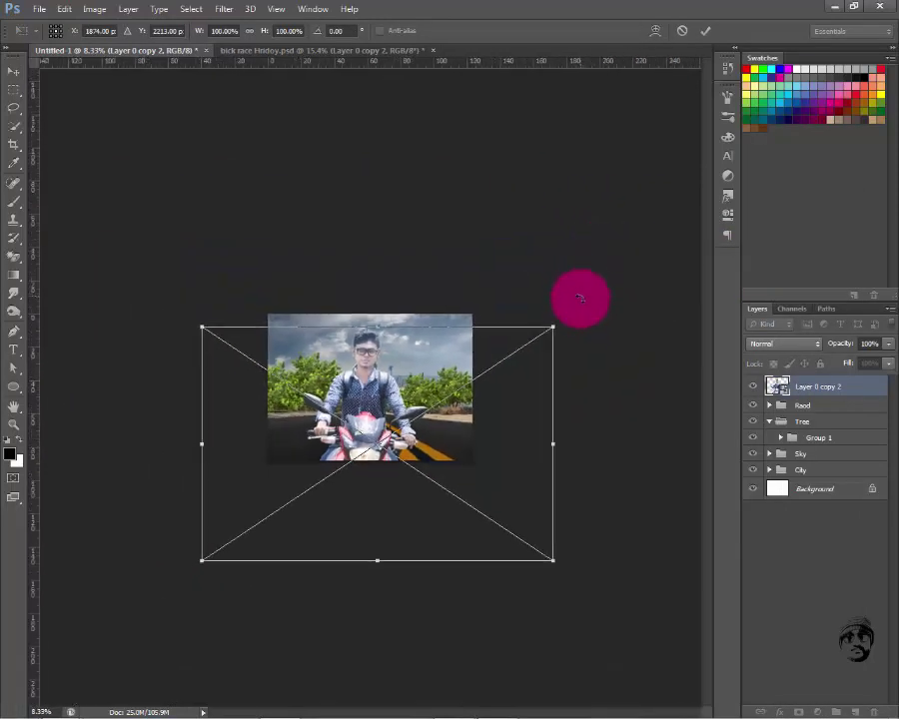
drag(201, 325, 378, 387)
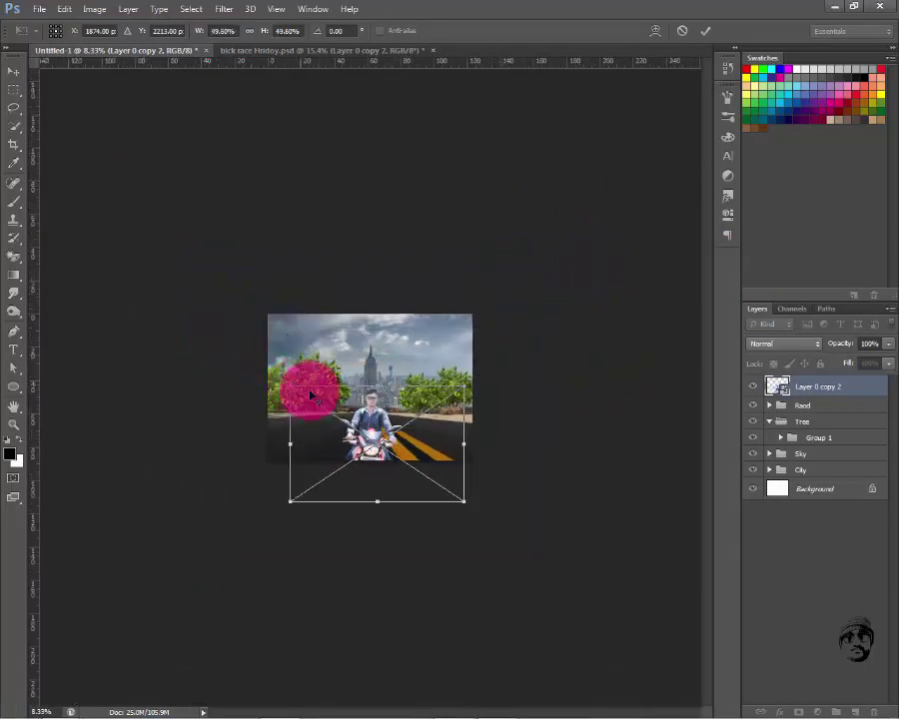
scroll(378, 386, up, 3)
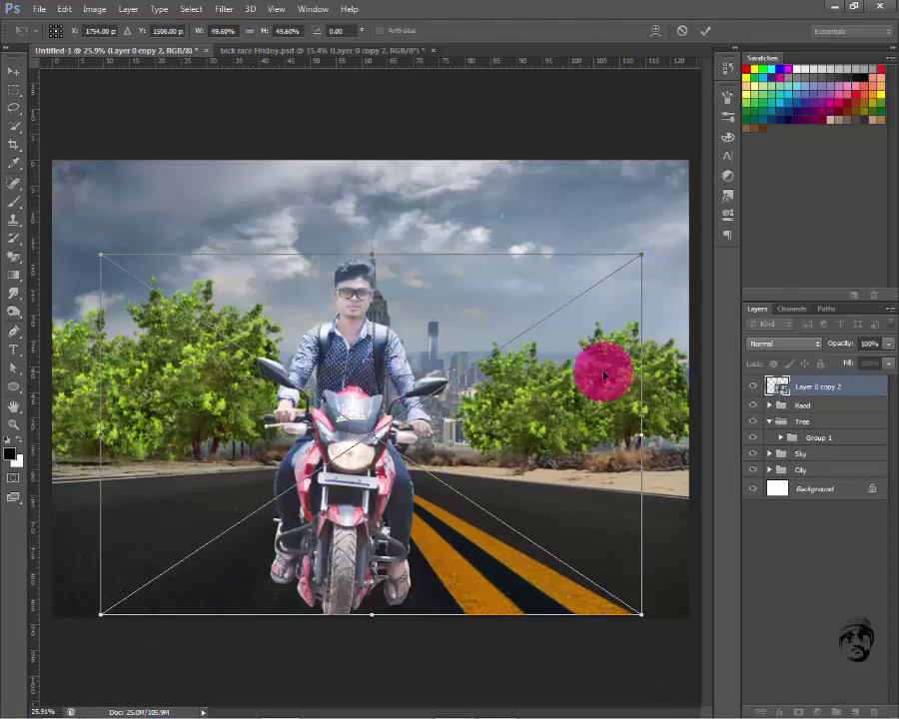
drag(642, 254, 588, 290)
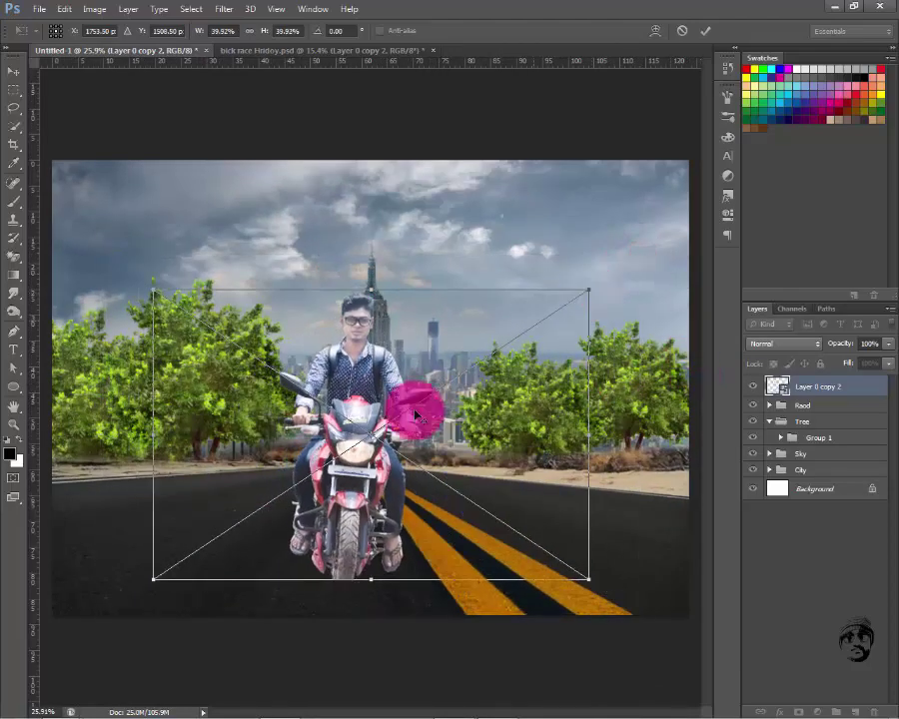
key(alt+space)
key(Escape)
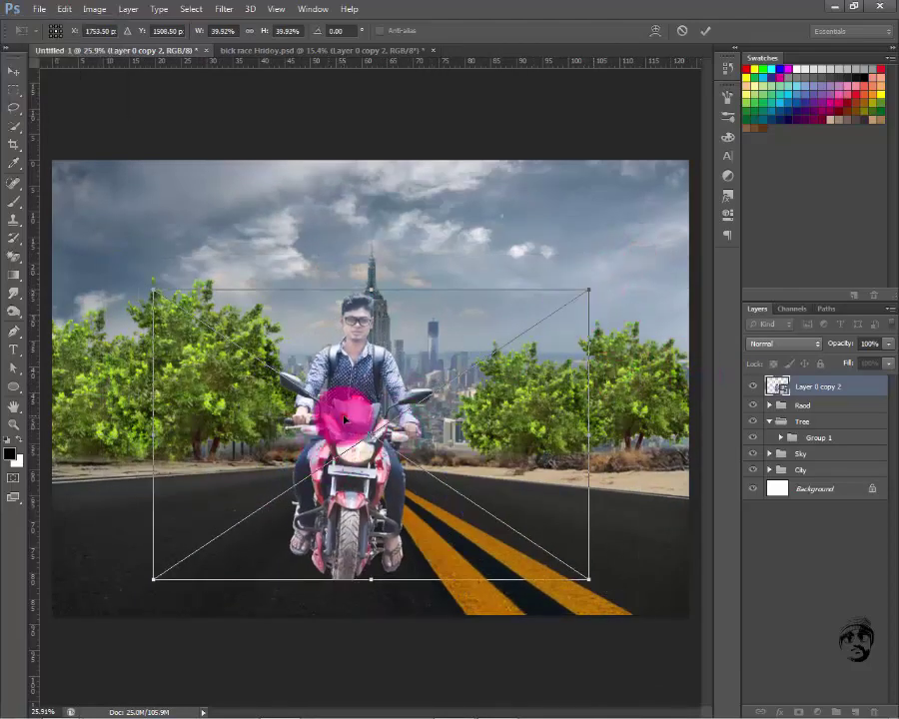
key(Return)
drag(357, 429, 341, 419)
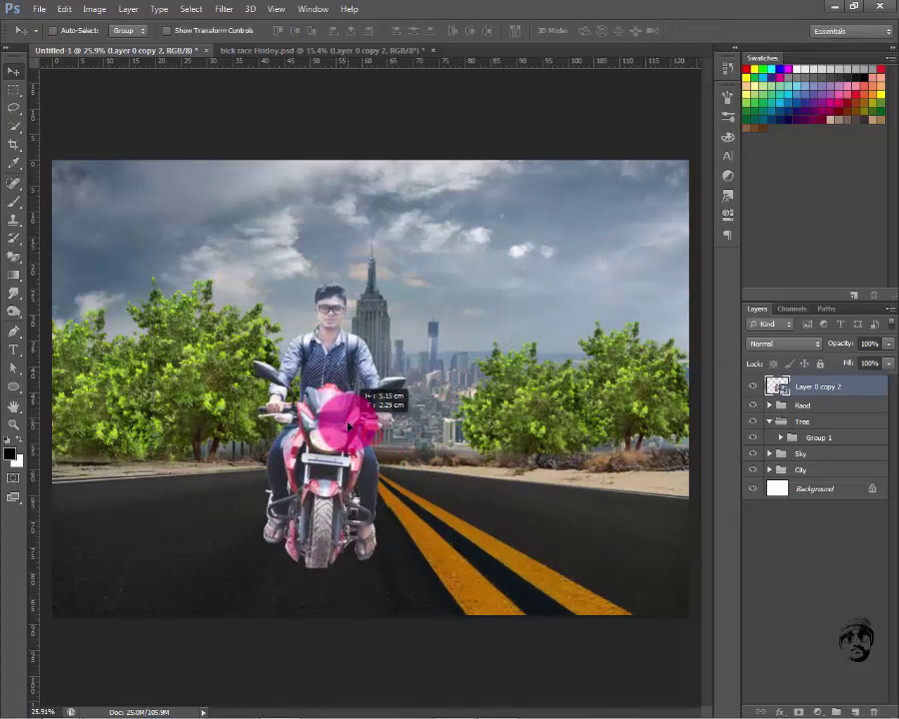
scroll(307, 569, up, 2)
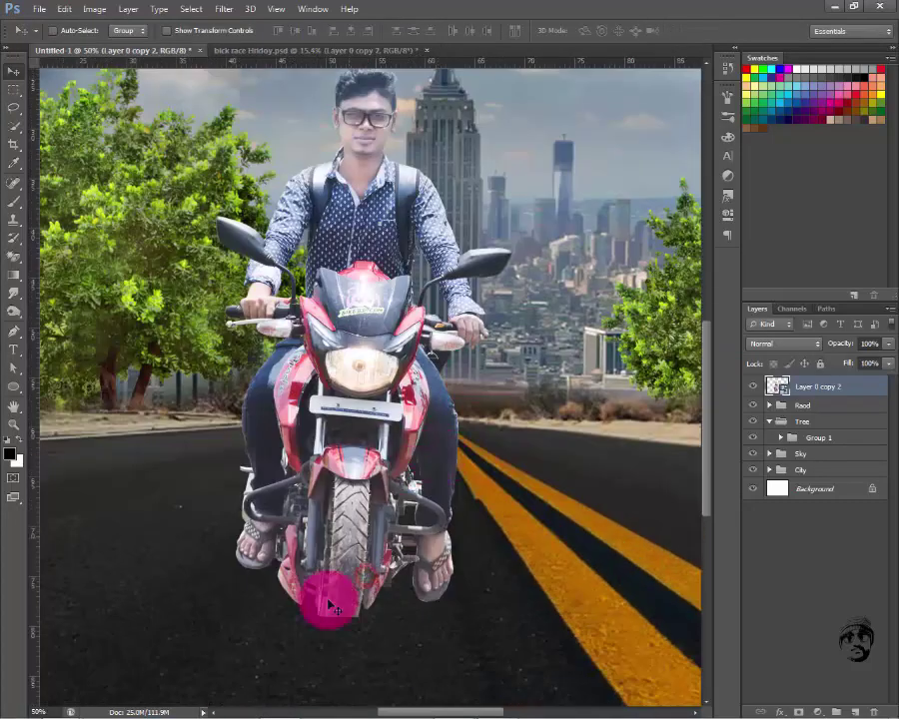
click(851, 7)
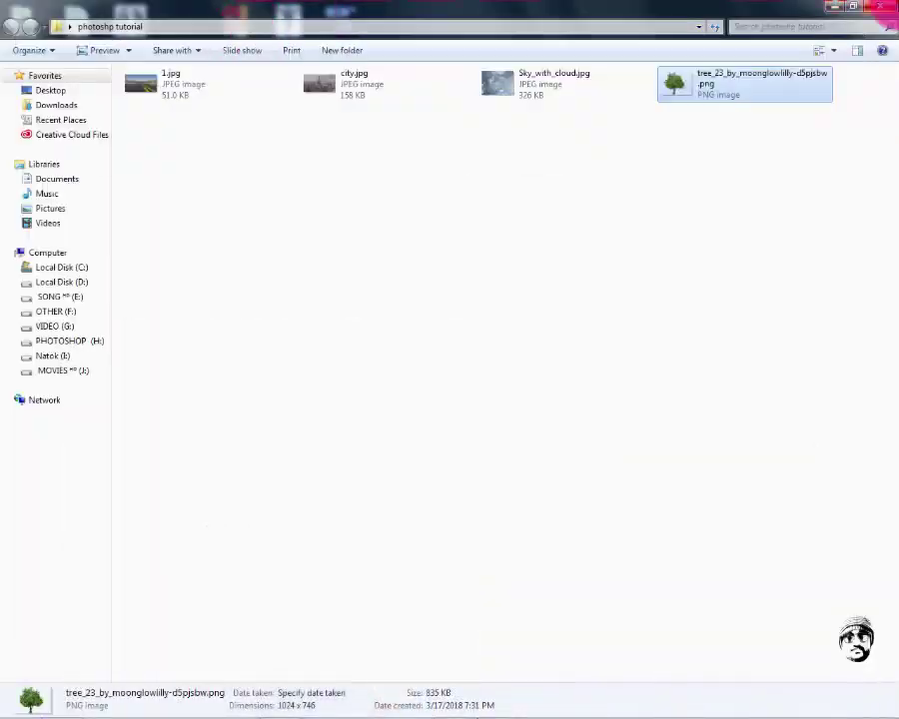
Preview the front-view motorbike photo on the desktop, then drag it into Photoshop
click(282, 88)
double_click(284, 88)
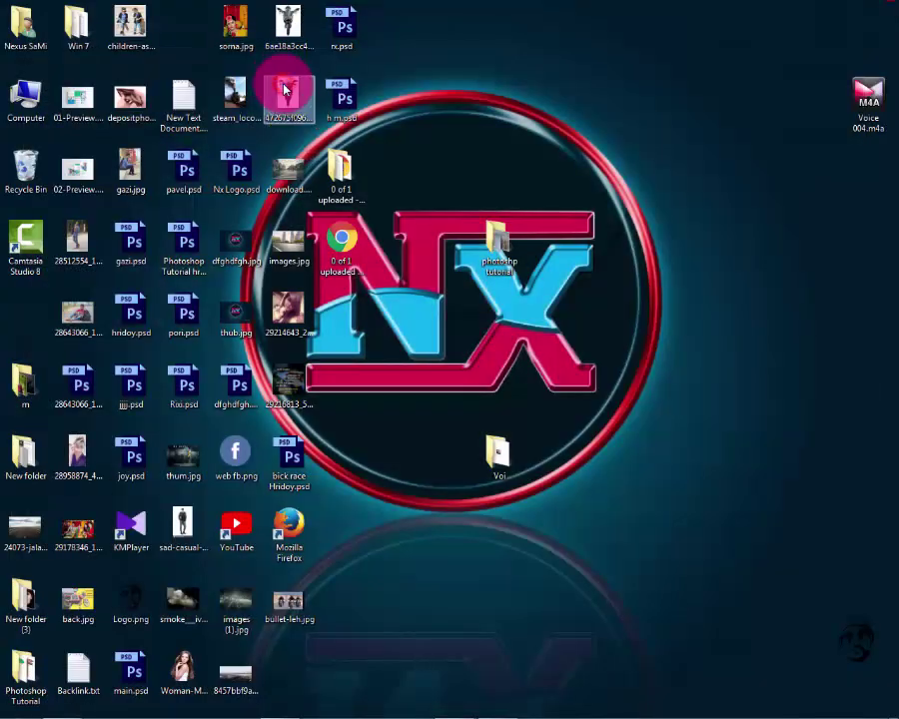
click(881, 7)
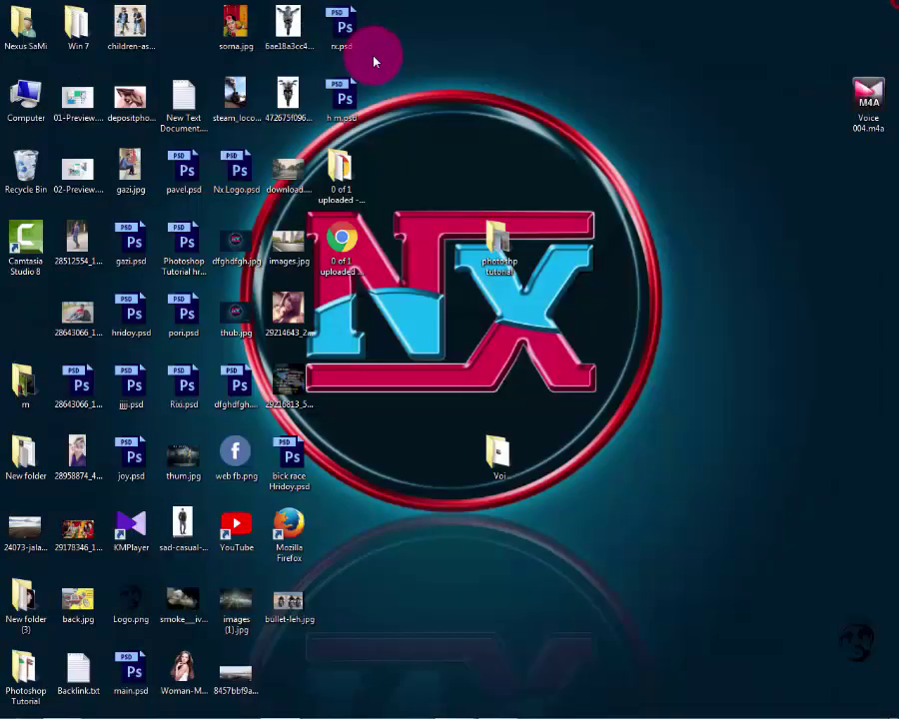
click(288, 28)
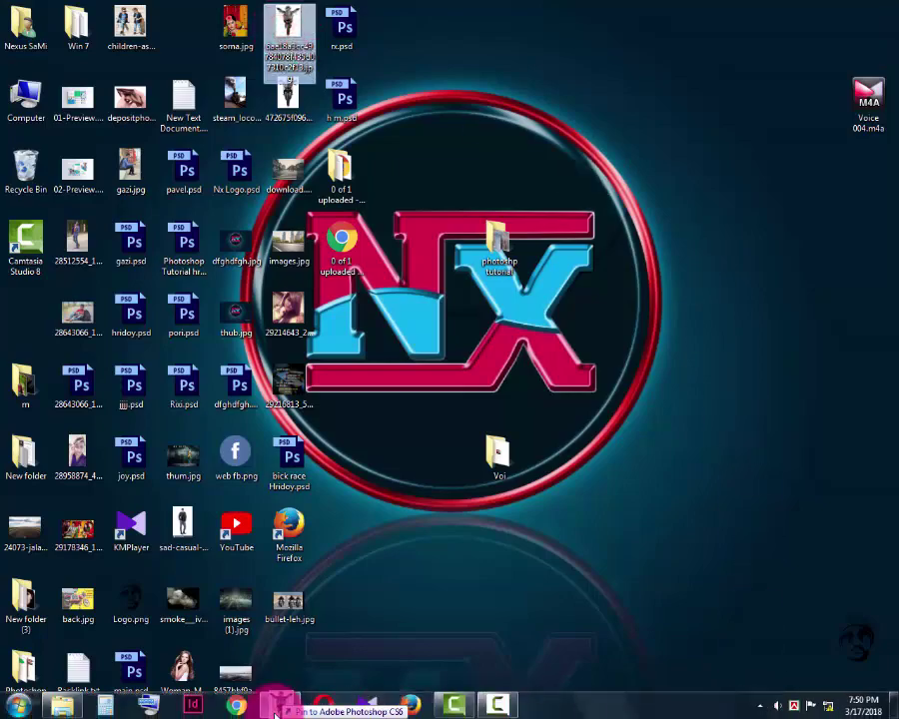
click(280, 705)
drag(347, 507, 530, 52)
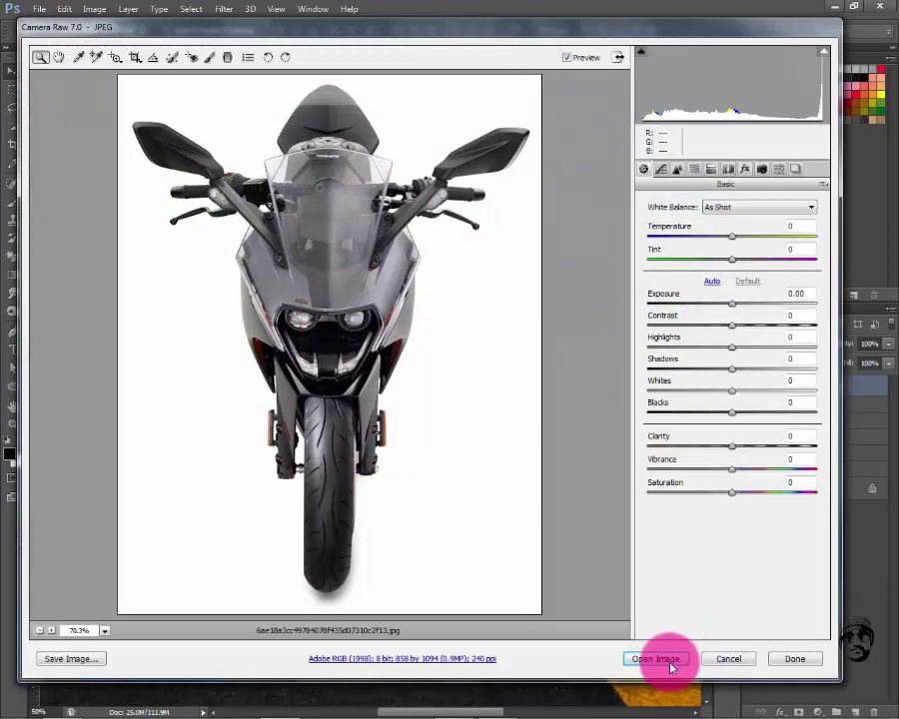
Open the photo from Camera Raw, unlock its background, and Magic-Erase the white backdrop
click(662, 656)
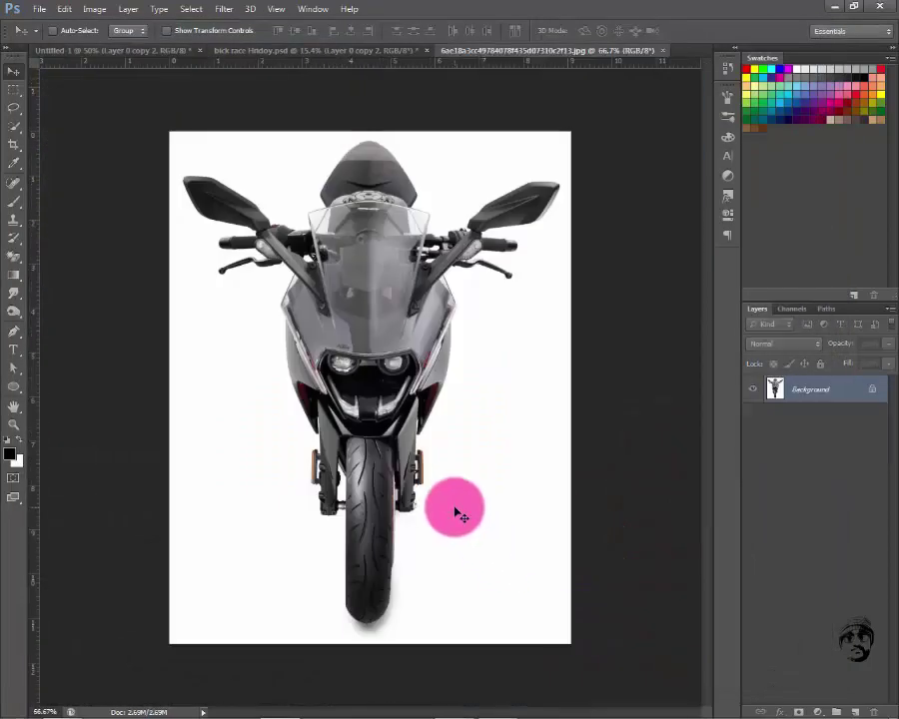
double_click(814, 390)
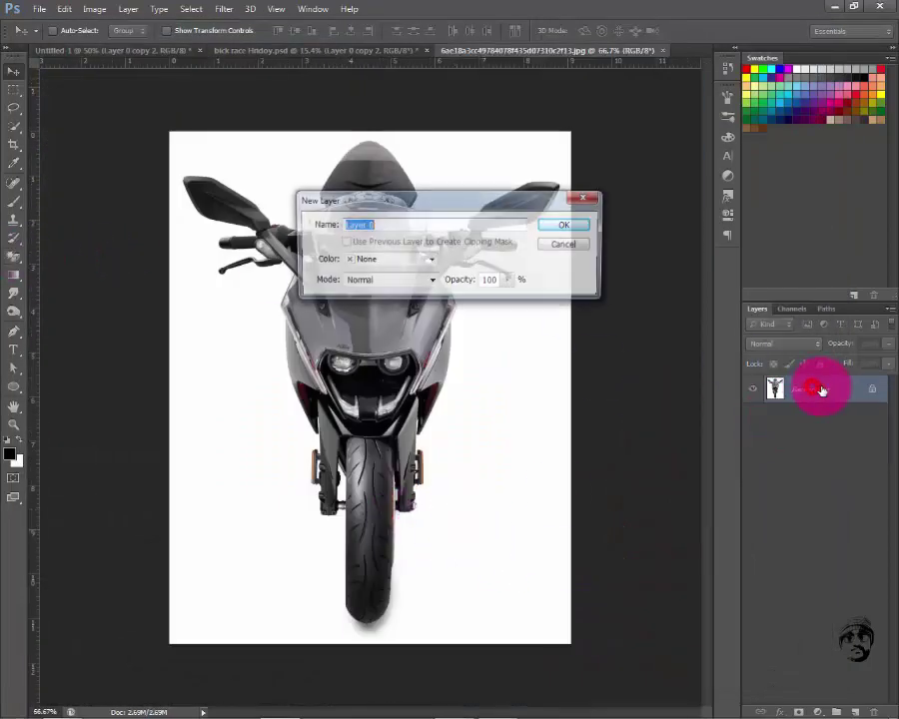
key(Return)
drag(9, 265, 70, 280)
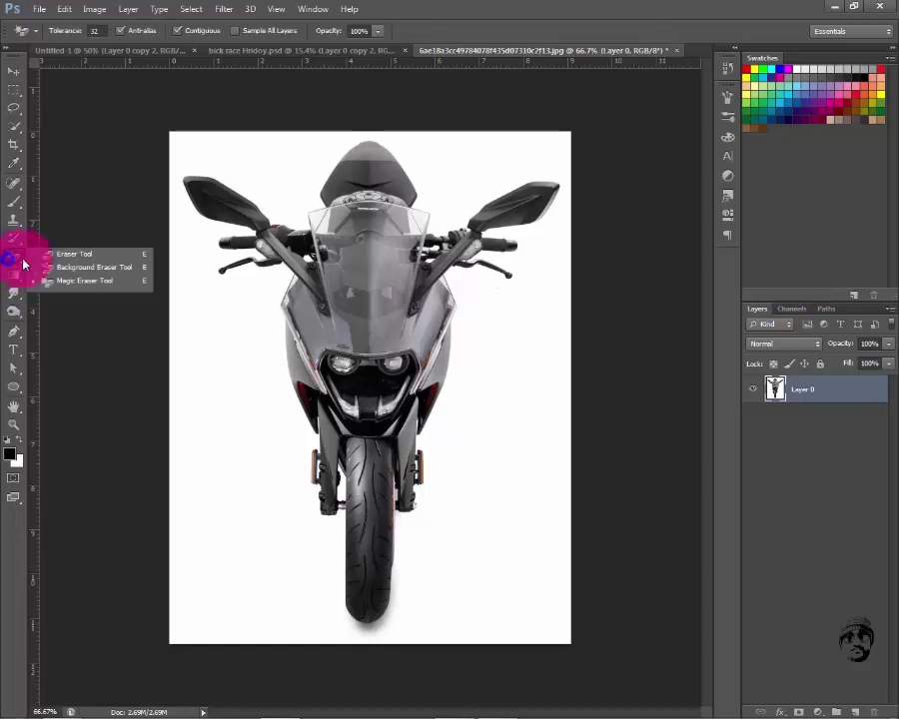
click(210, 357)
Erase the pale shadow under the front tyre with the Magic Eraser
click(14, 89)
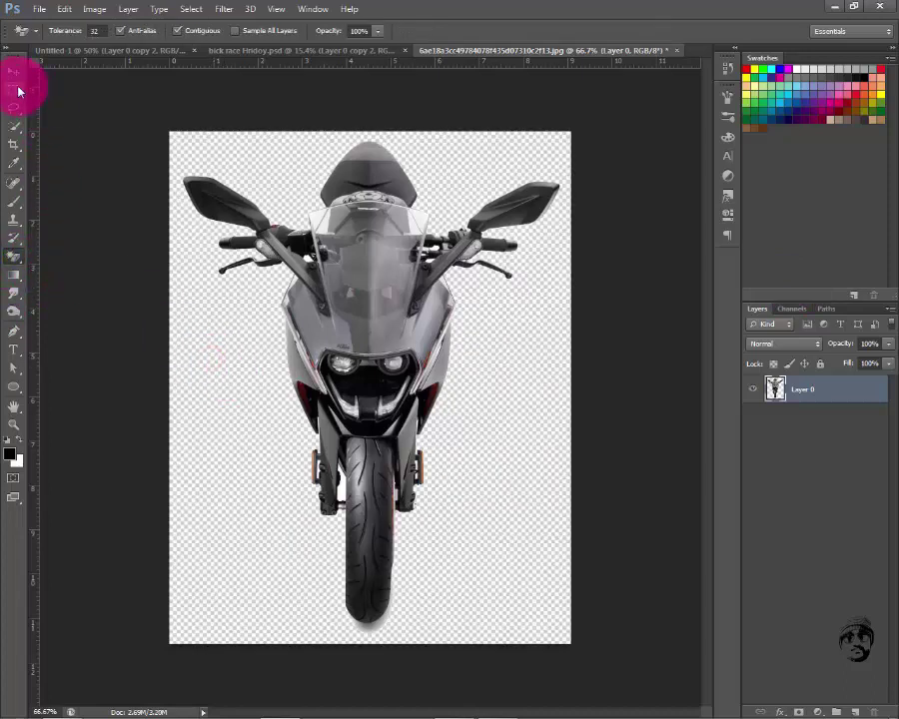
mouse_move(240, 407)
mouse_down()
mouse_move(431, 611)
mouse_move(493, 640)
mouse_move(296, 629)
mouse_up()
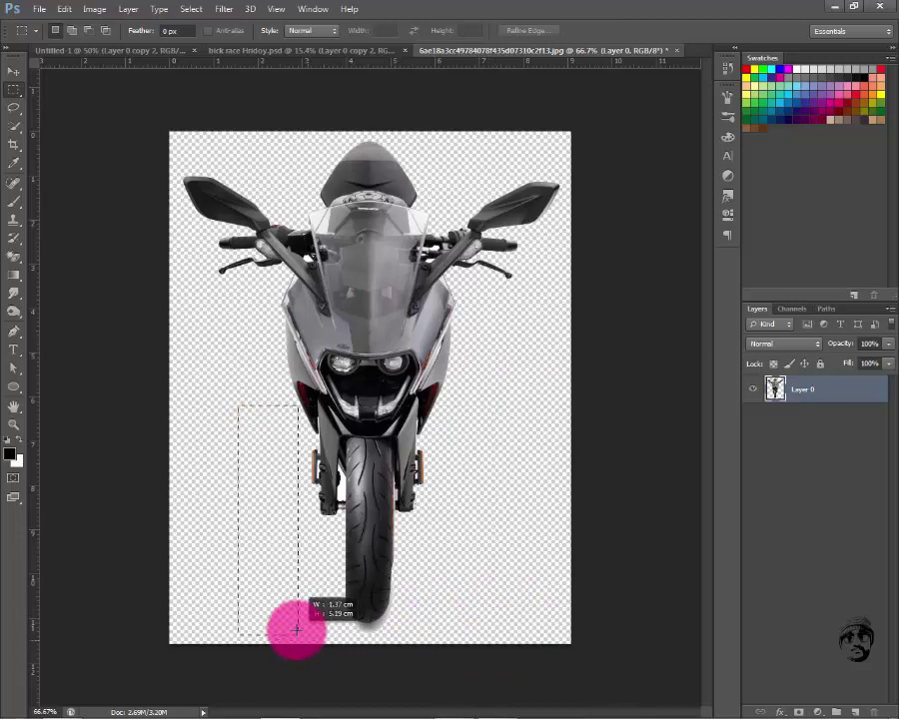
click(296, 626)
click(16, 262)
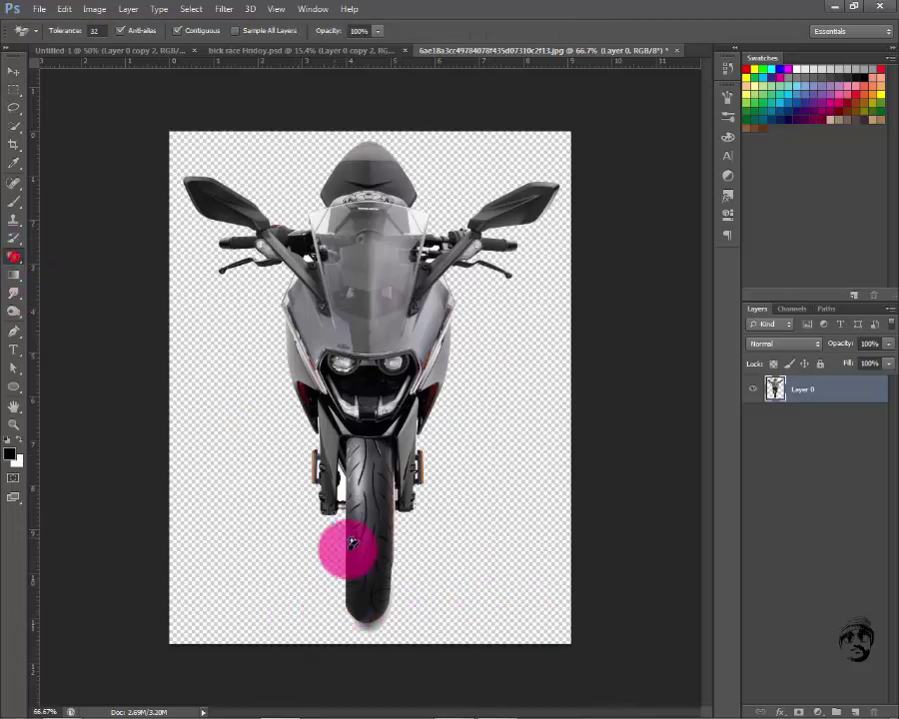
key(ctrl+plus)
drag(381, 620, 378, 486)
click(372, 597)
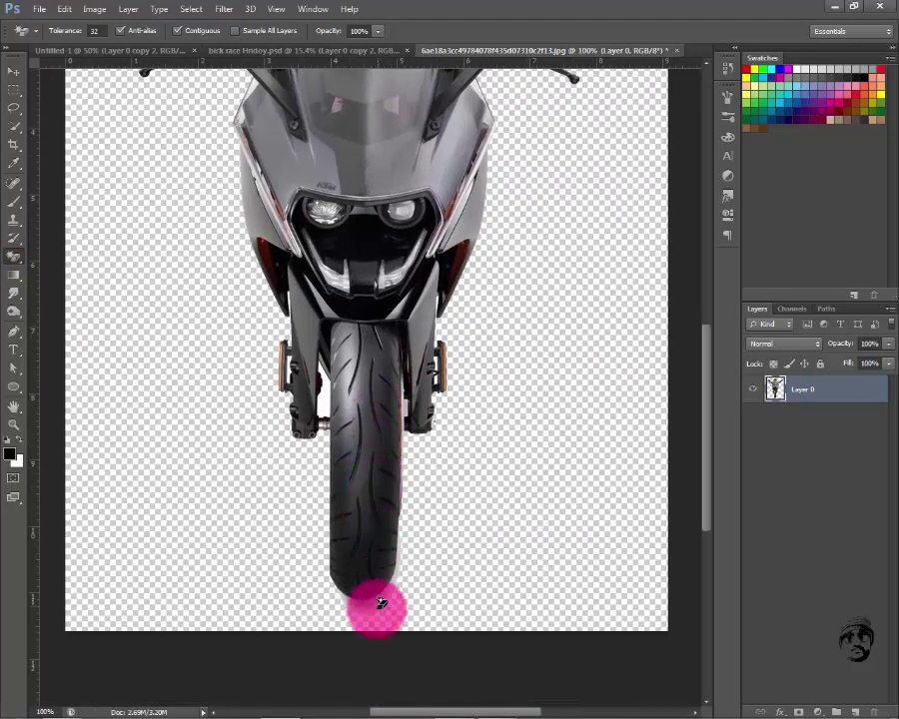
click(364, 605)
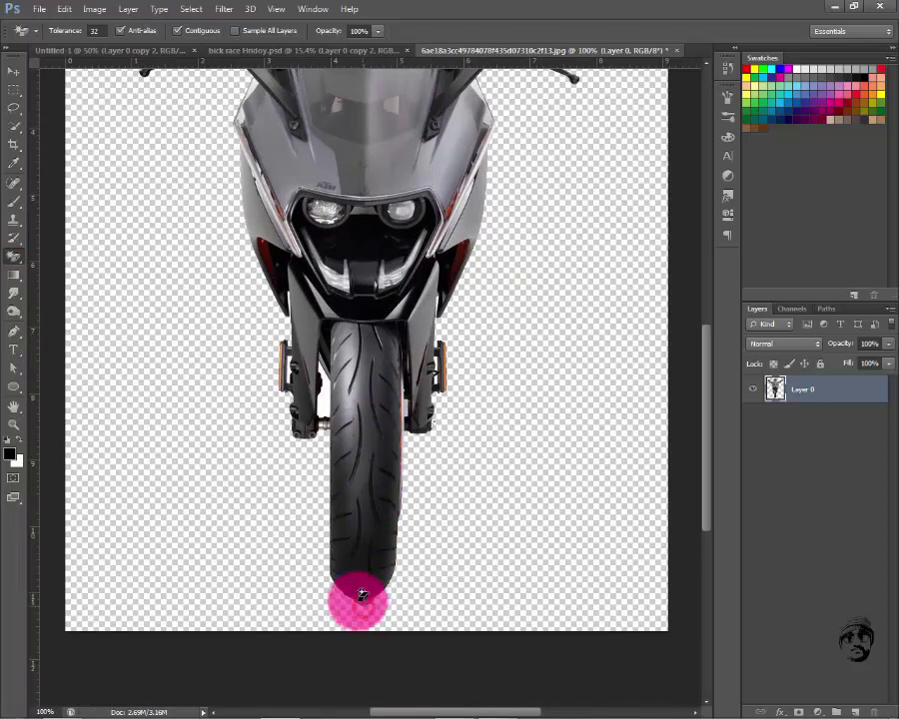
Copy the lower front wheel section to Layer 1 via Layer Via Copy and move it
click(13, 89)
mouse_move(196, 314)
mouse_down()
mouse_move(445, 578)
mouse_move(518, 620)
mouse_up()
right_click(363, 456)
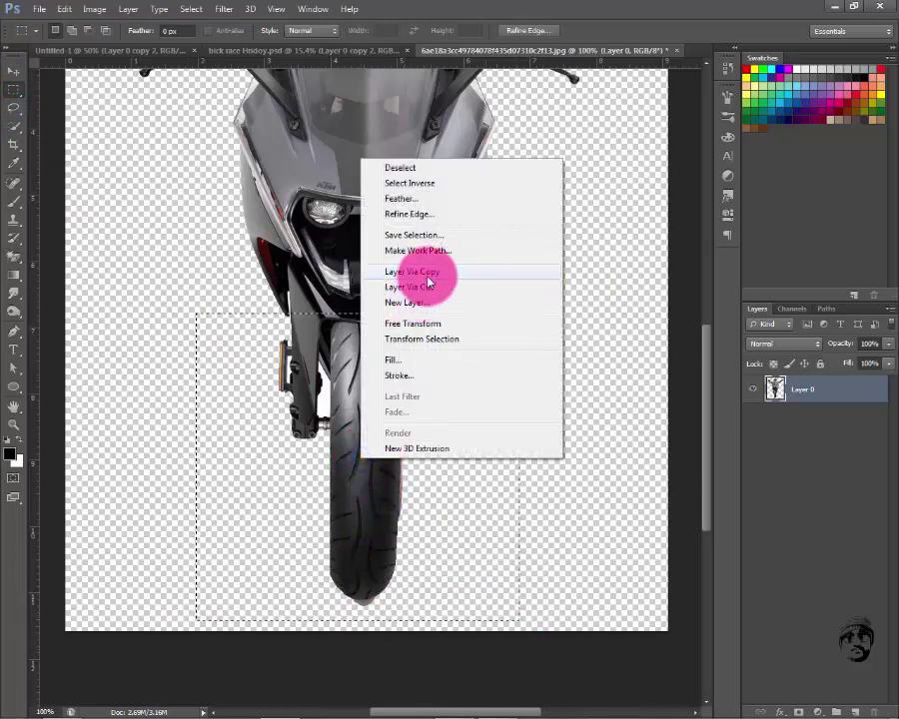
click(423, 276)
click(13, 71)
mouse_move(348, 380)
mouse_down()
mouse_move(280, 350)
mouse_move(310, 372)
mouse_move(342, 552)
mouse_up()
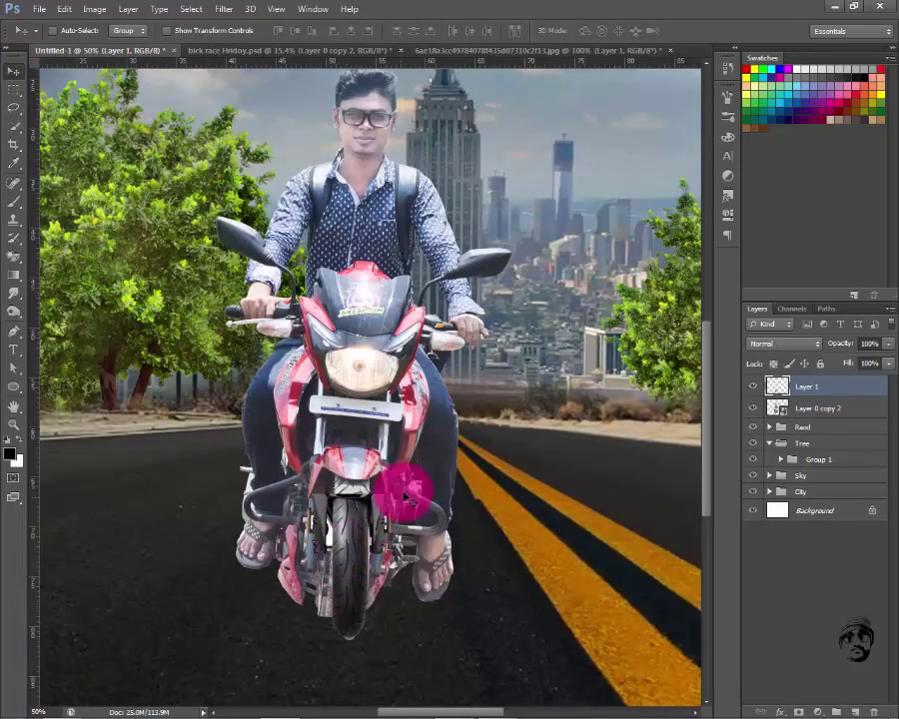
Rotate, slightly enlarge and position the copied wheel over the rider's tyre
key(ctrl+t)
drag(425, 435, 443, 449)
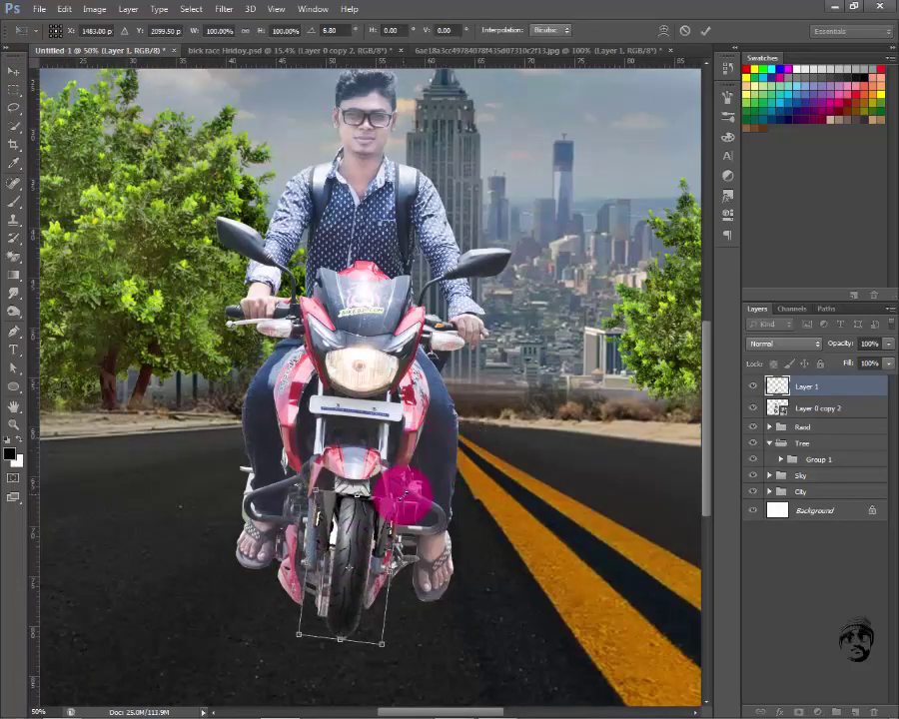
key(Escape)
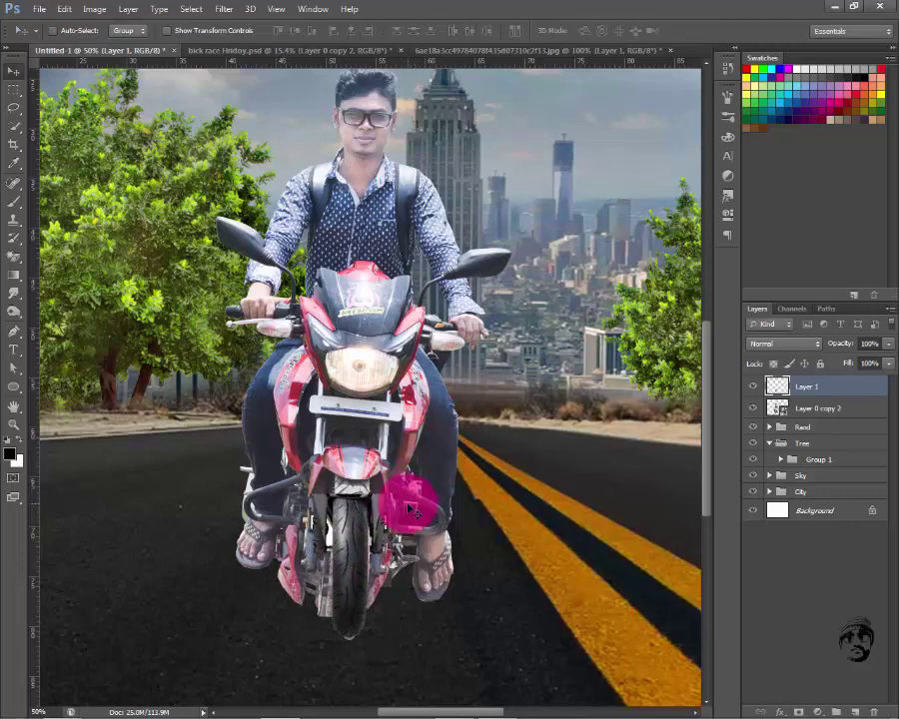
key(ctrl+t)
drag(401, 483, 410, 492)
drag(343, 523, 343, 508)
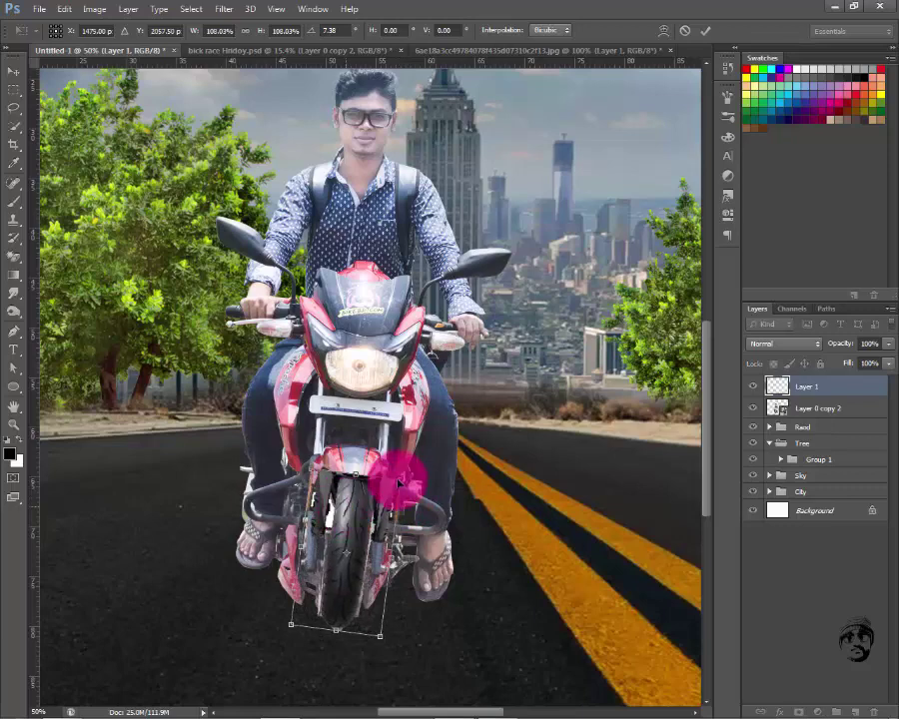
drag(407, 461, 410, 455)
drag(361, 515, 367, 509)
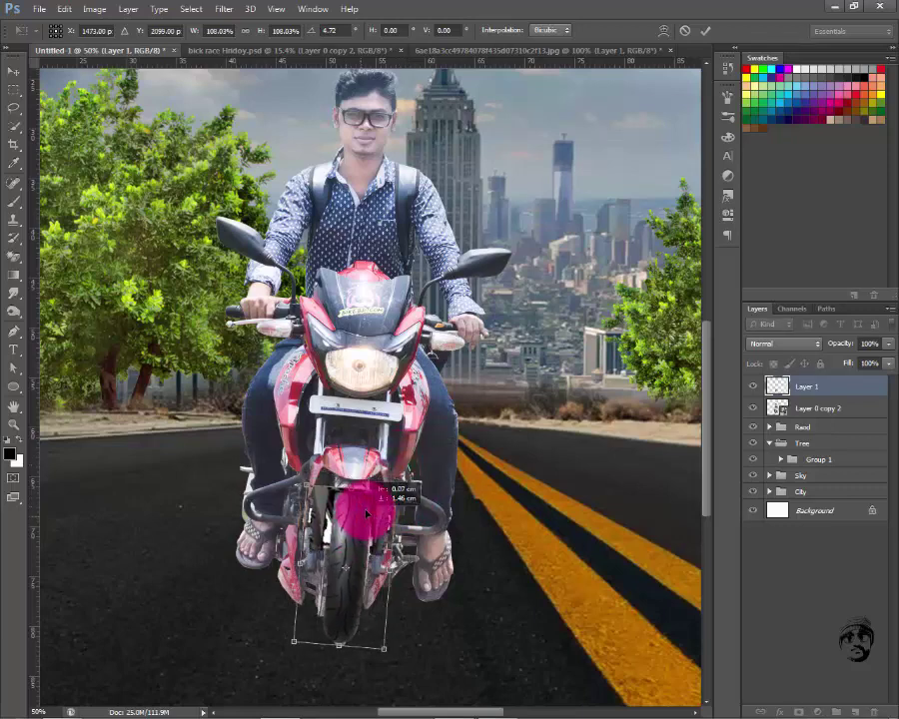
key(Return)
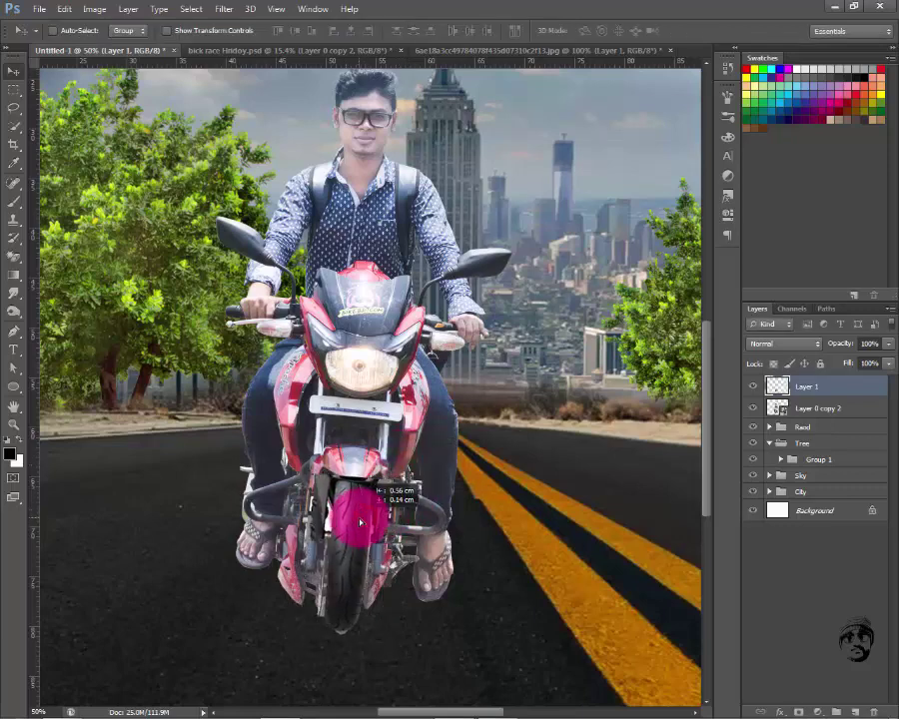
drag(362, 517, 360, 522)
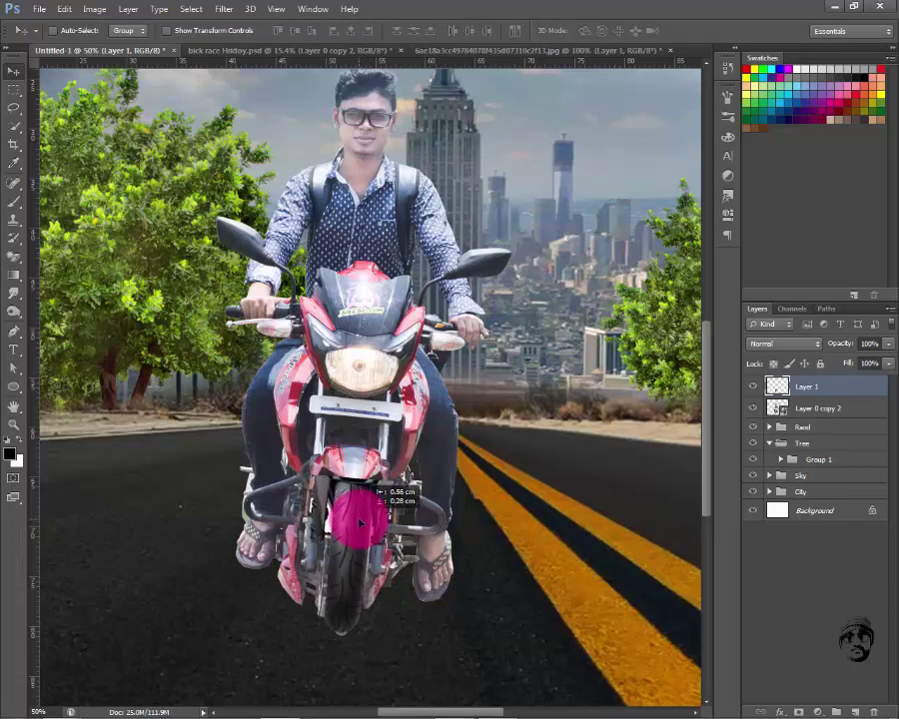
Set Layer 1's fill to 71% and nudge the wheel copy into place
key(ctrl+plus)
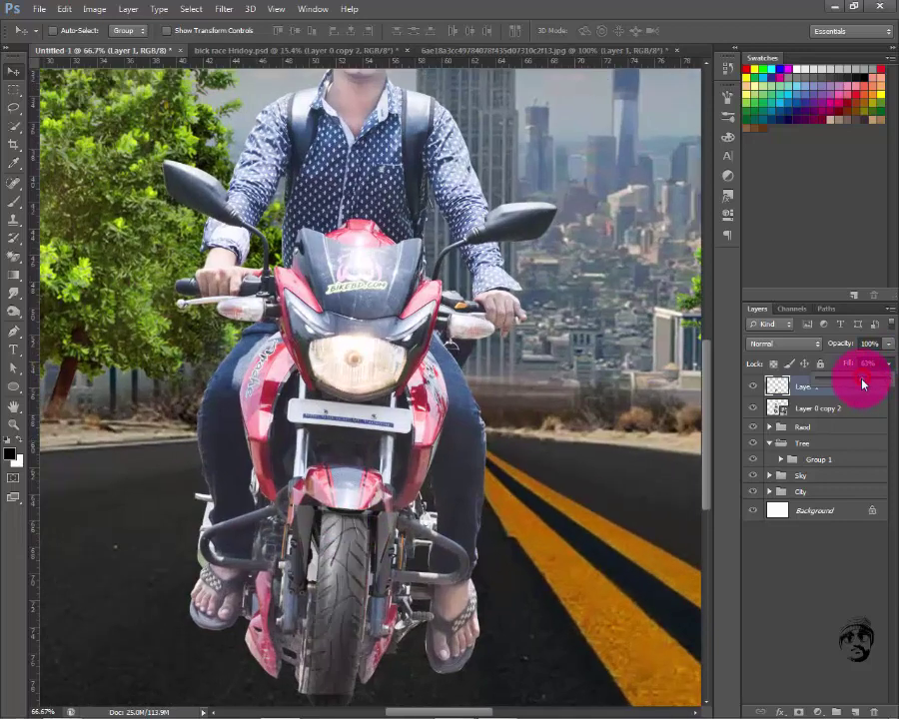
drag(888, 367, 884, 388)
click(406, 536)
key(ctrl+t)
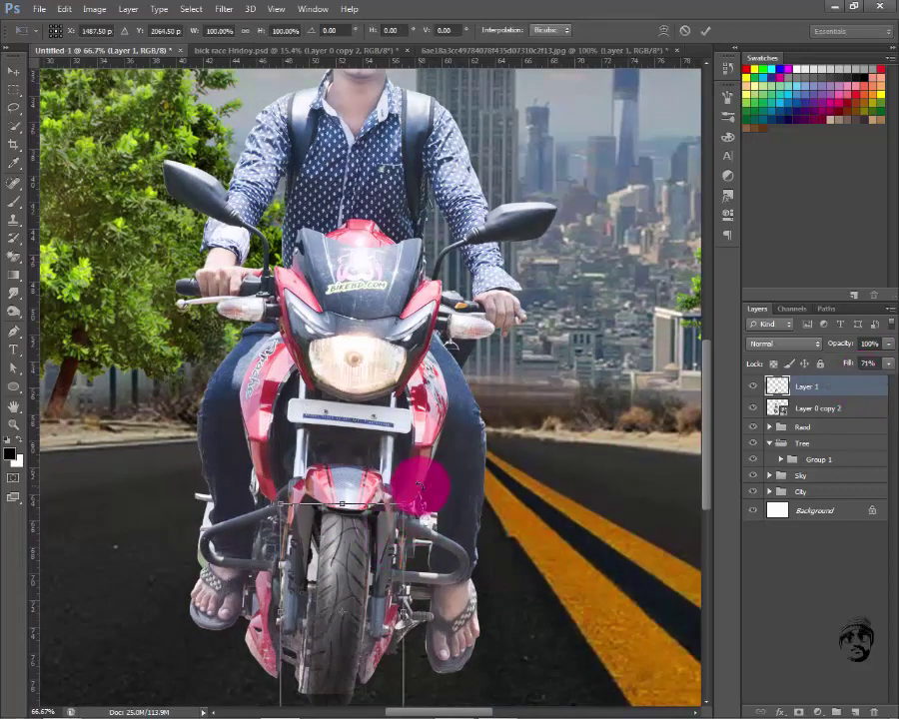
mouse_move(342, 578)
mouse_down()
mouse_move(367, 596)
mouse_move(340, 582)
mouse_up()
key(Return)
scroll(509, 547, down, 1)
click(888, 363)
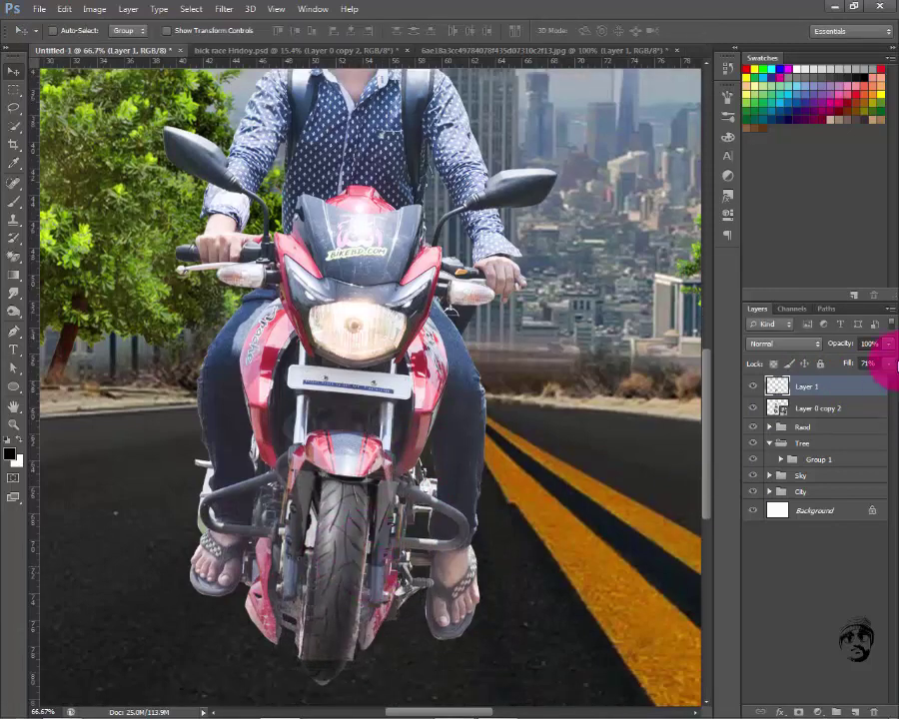
click(833, 612)
drag(441, 532, 452, 441)
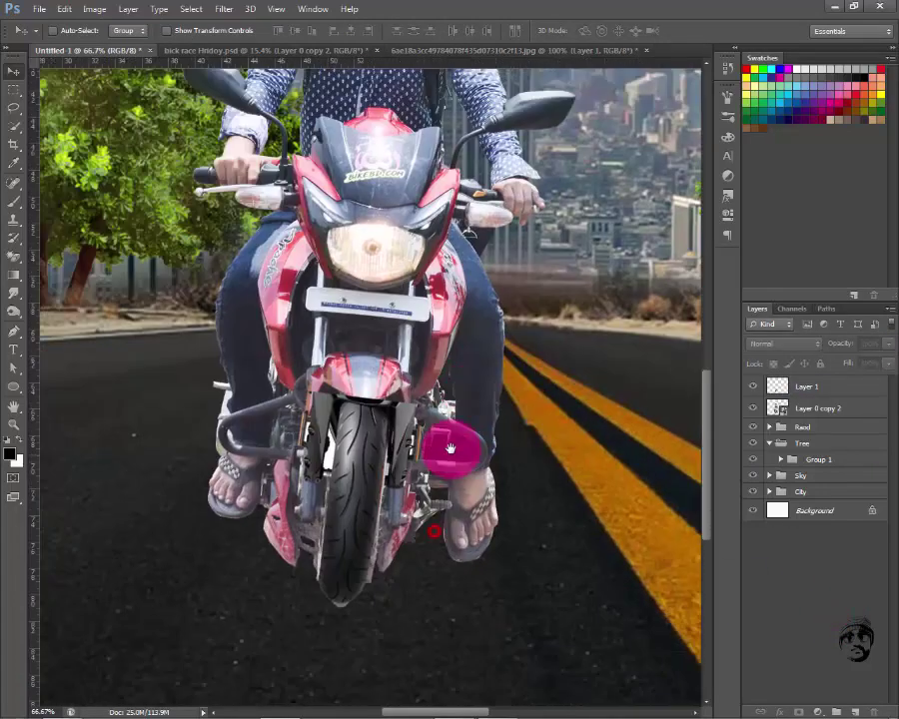
Mask Layer 1's tyre copy over the fork and blend its bottom edge into the road
click(829, 386)
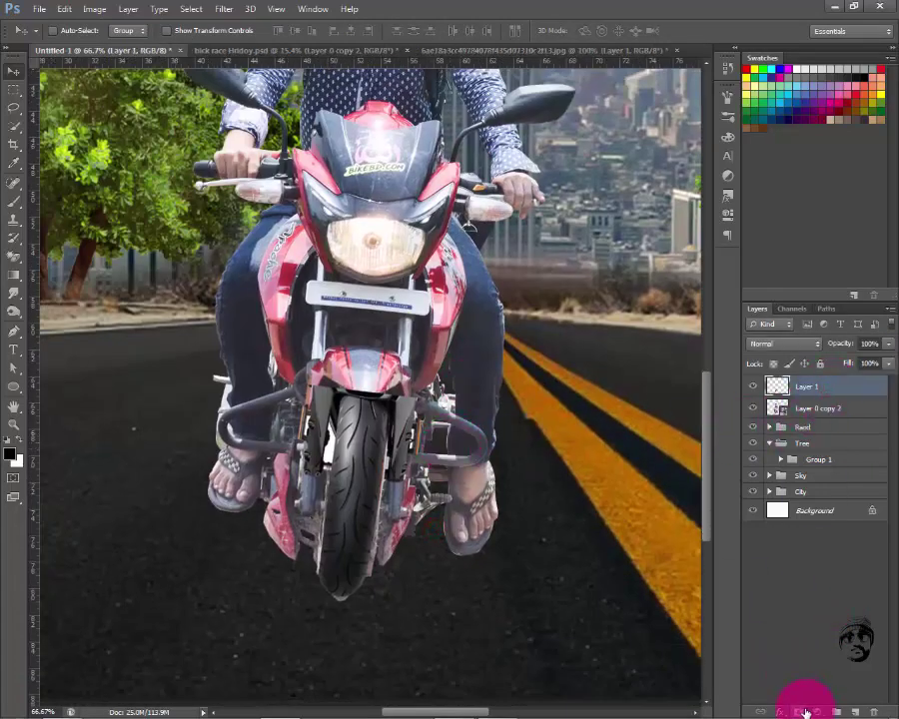
click(16, 209)
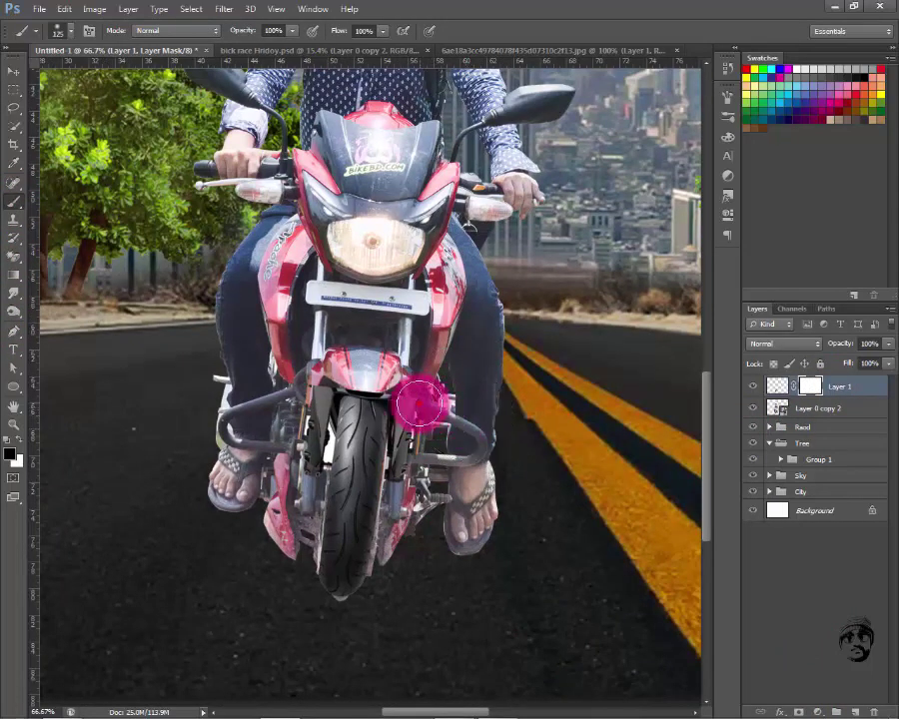
mouse_move(418, 422)
mouse_down()
mouse_move(419, 442)
mouse_move(402, 377)
mouse_move(333, 362)
mouse_move(304, 373)
mouse_move(296, 404)
mouse_move(306, 468)
mouse_move(262, 421)
mouse_move(329, 327)
mouse_move(476, 303)
mouse_move(328, 358)
mouse_move(445, 313)
mouse_up()
scroll(320, 498, up, 2)
scroll(360, 535, up, 2)
mouse_move(360, 535)
mouse_down()
mouse_move(373, 176)
mouse_move(440, 80)
mouse_up()
key(bracketleft)
key(bracketleft)
key(bracketleft)
key(bracketleft)
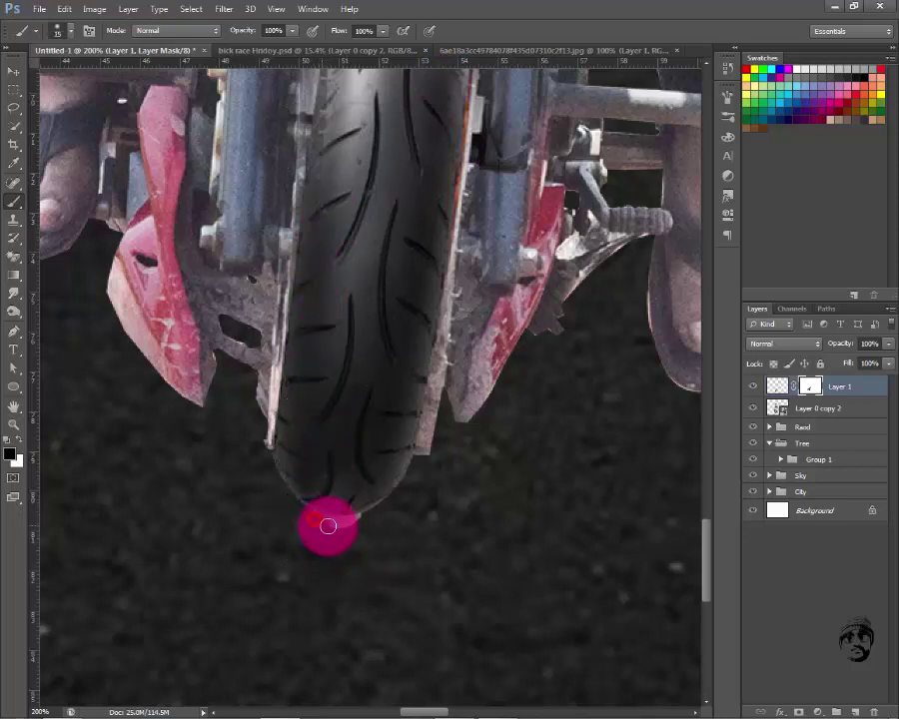
mouse_move(328, 526)
mouse_down()
mouse_move(376, 515)
mouse_move(434, 466)
mouse_move(433, 454)
mouse_up()
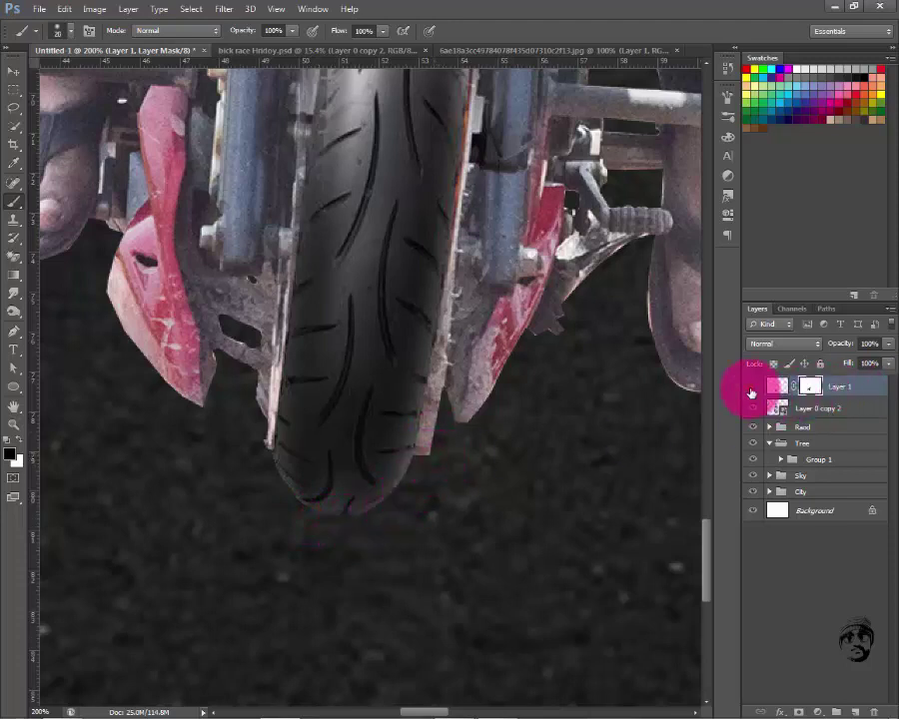
click(751, 387)
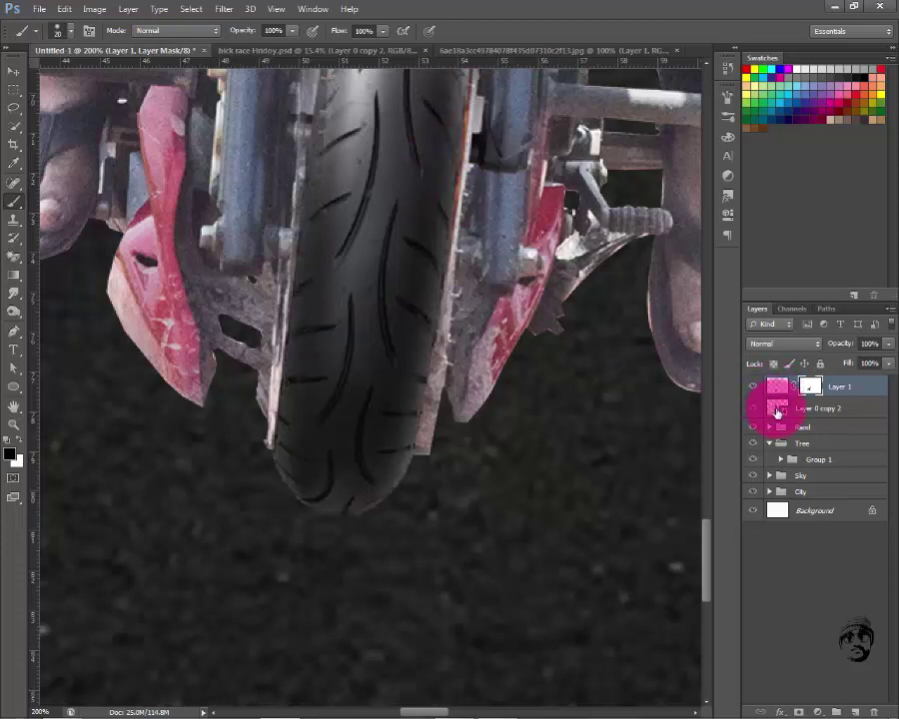
Mask the bike layer to hide light strips beside the tyre and by the right fork
click(815, 407)
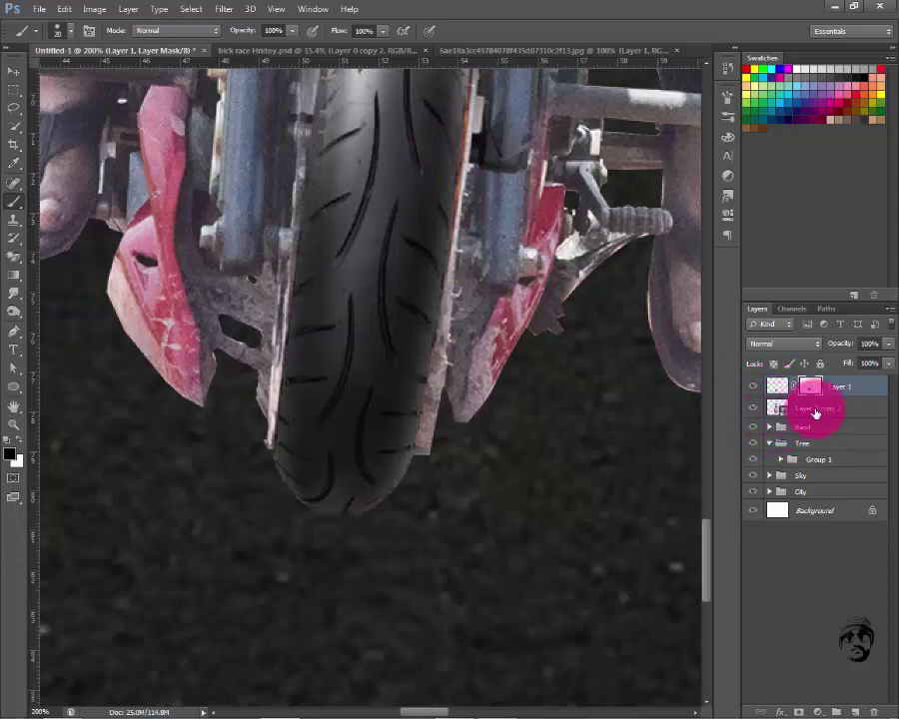
click(803, 712)
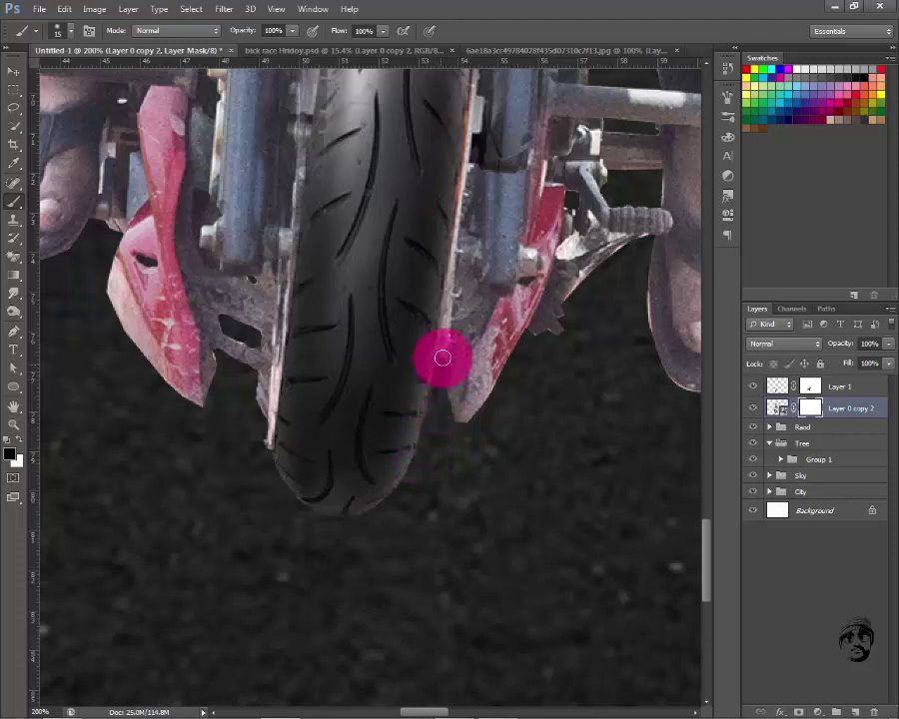
drag(450, 298, 438, 388)
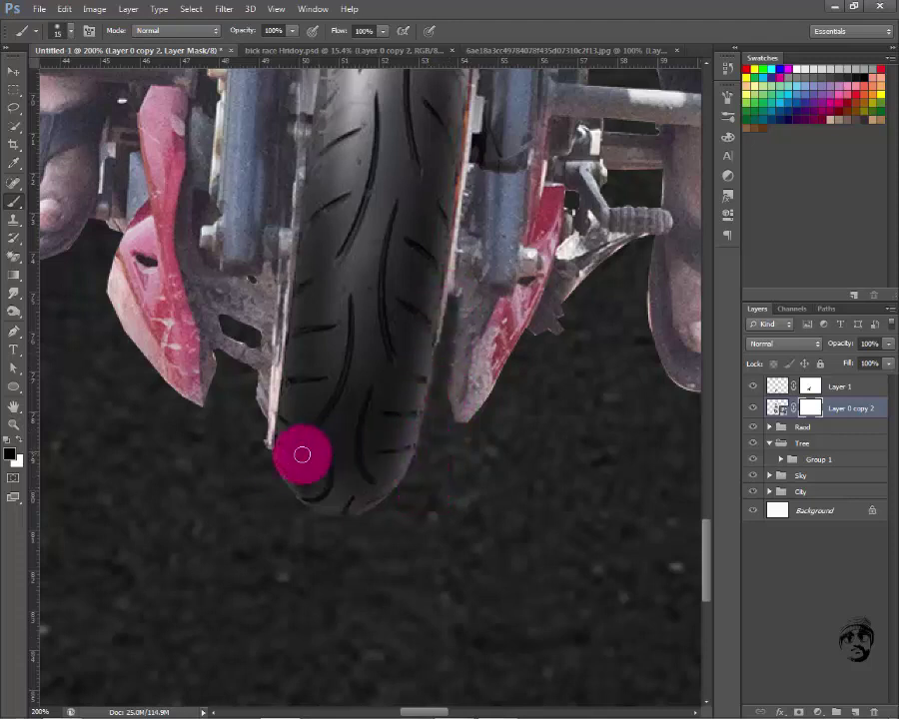
drag(263, 455, 288, 316)
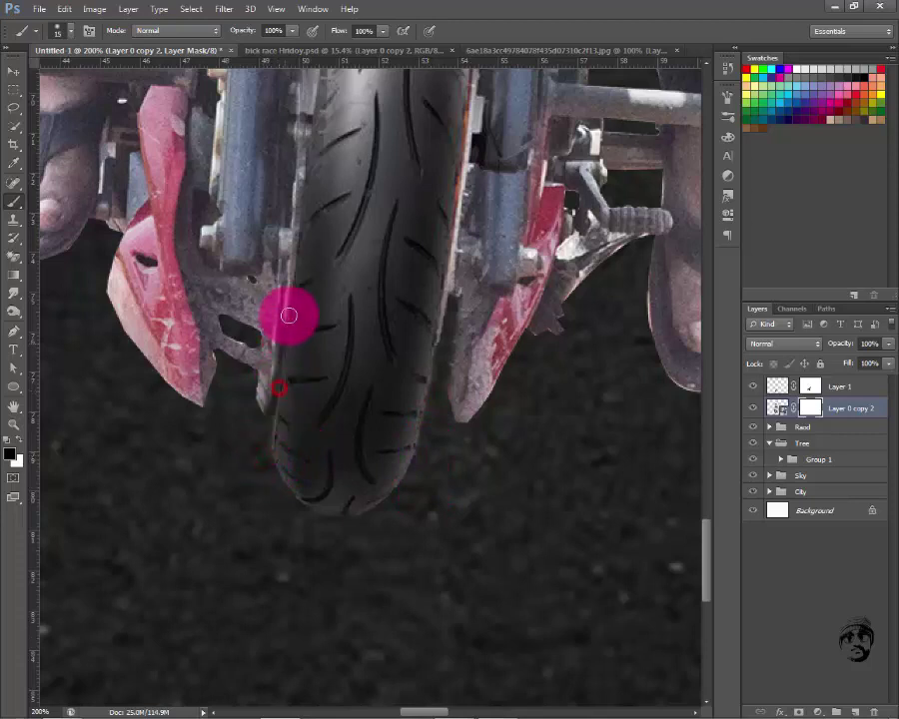
click(505, 267)
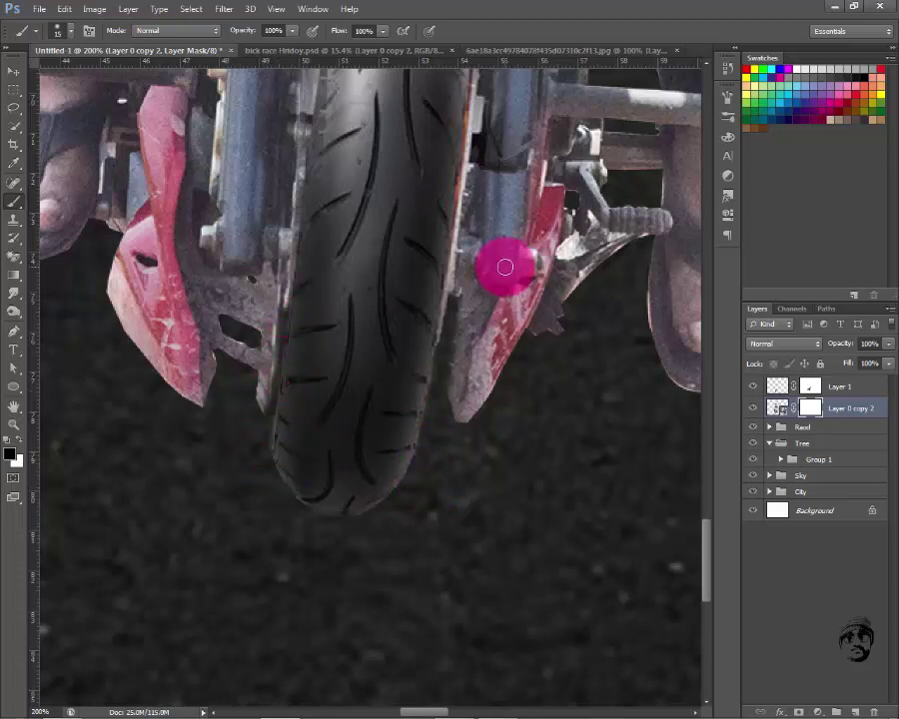
click(14, 71)
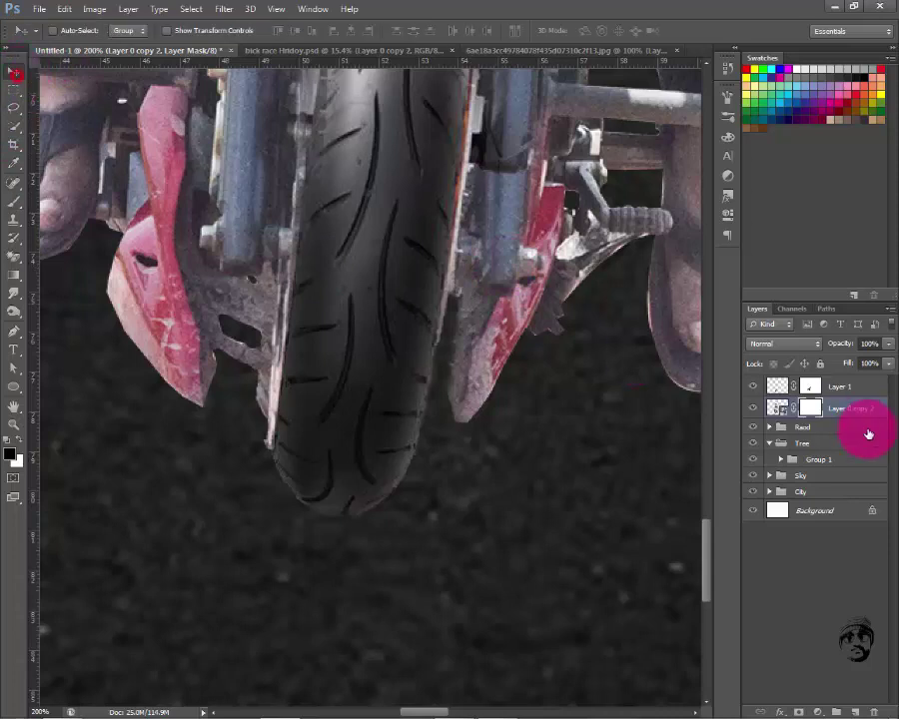
Review both masks at fit-to-screen and zoomed-in views of the front wheel
click(811, 386)
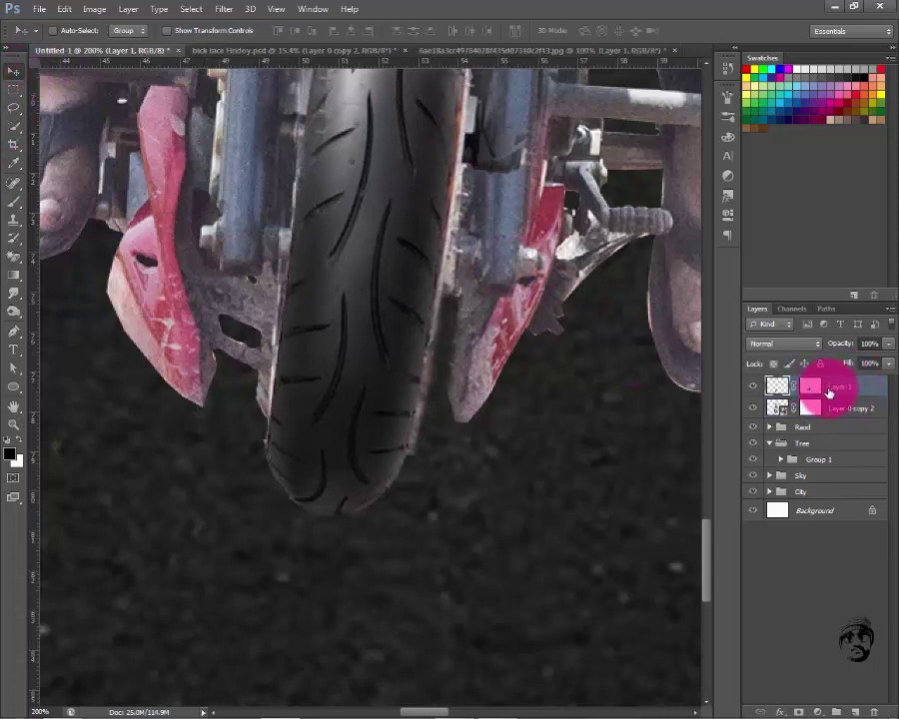
click(810, 406)
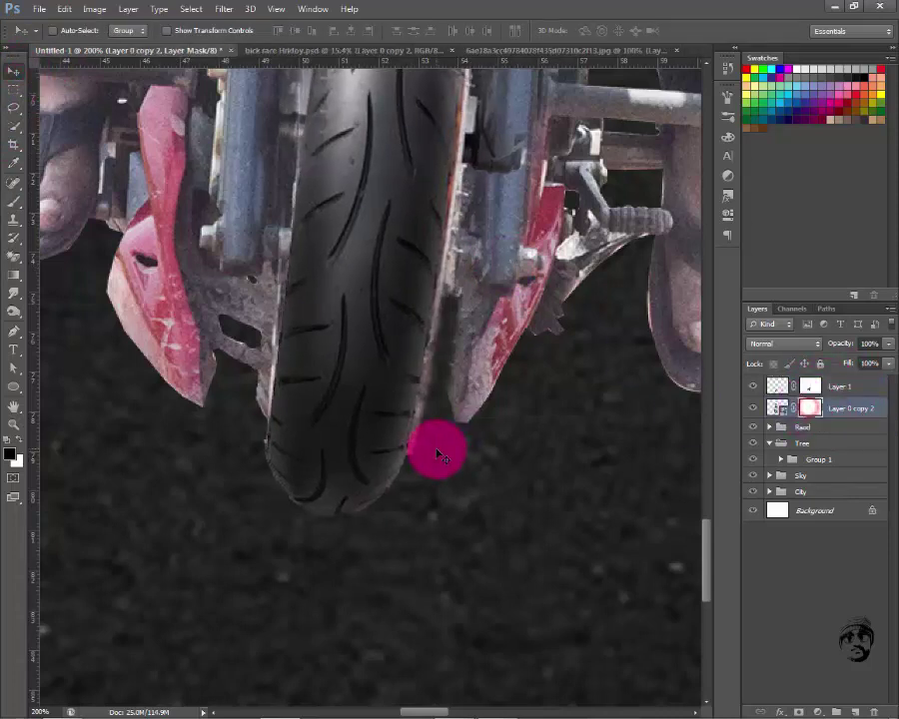
click(809, 390)
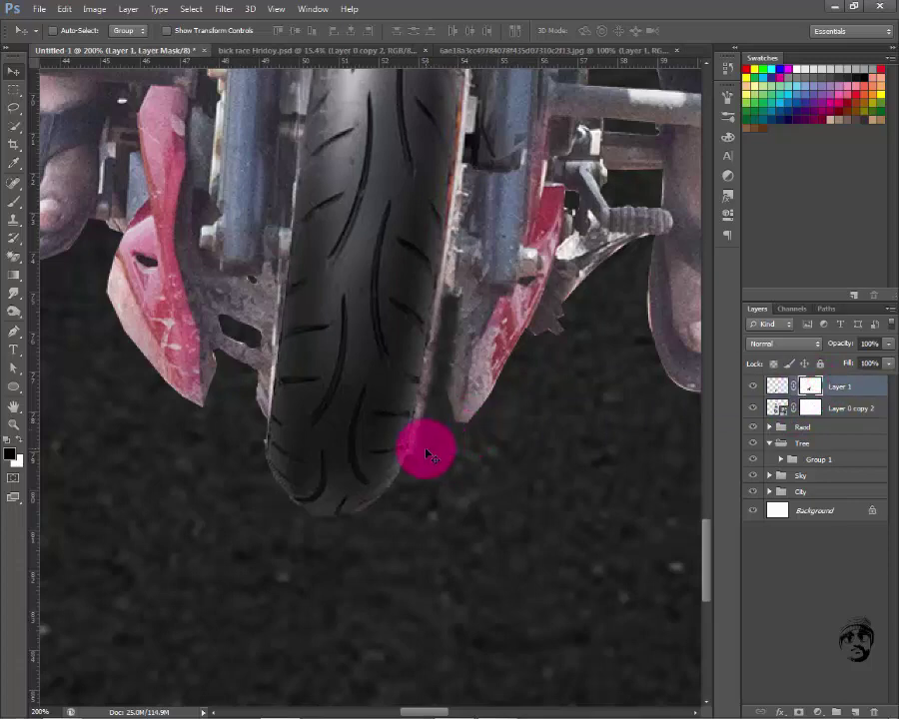
key(b)
key(ctrl+0)
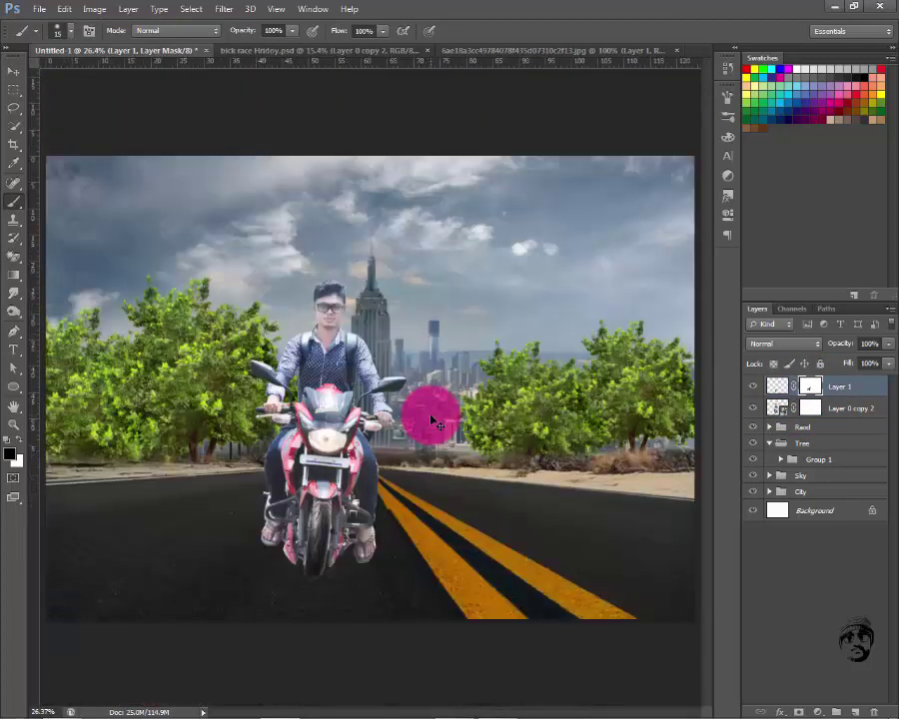
key(ctrl+plus)
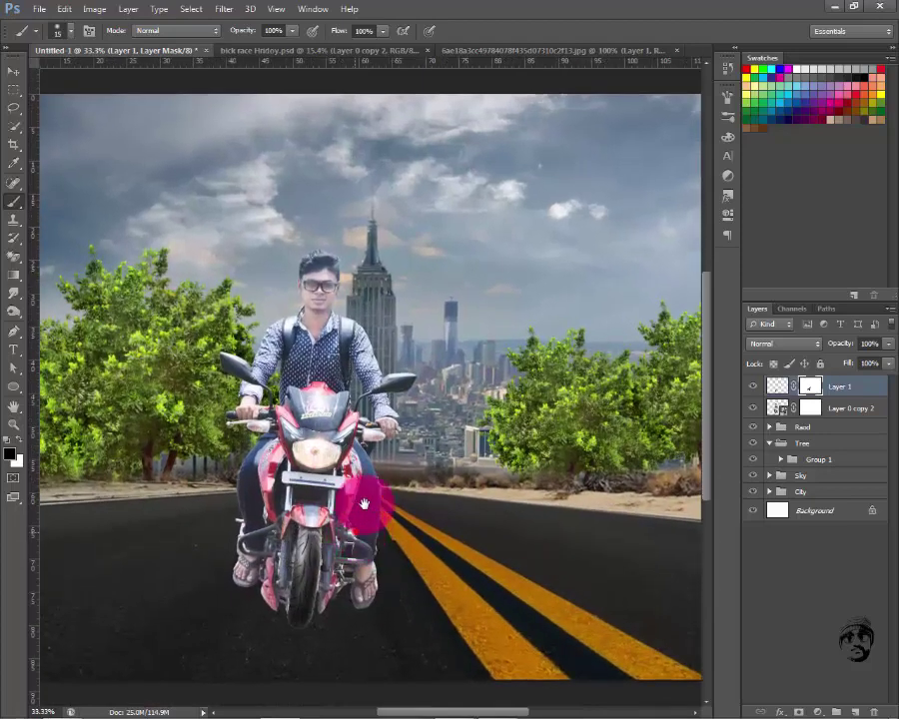
scroll(364, 489, down, 1)
click(14, 72)
click(845, 385)
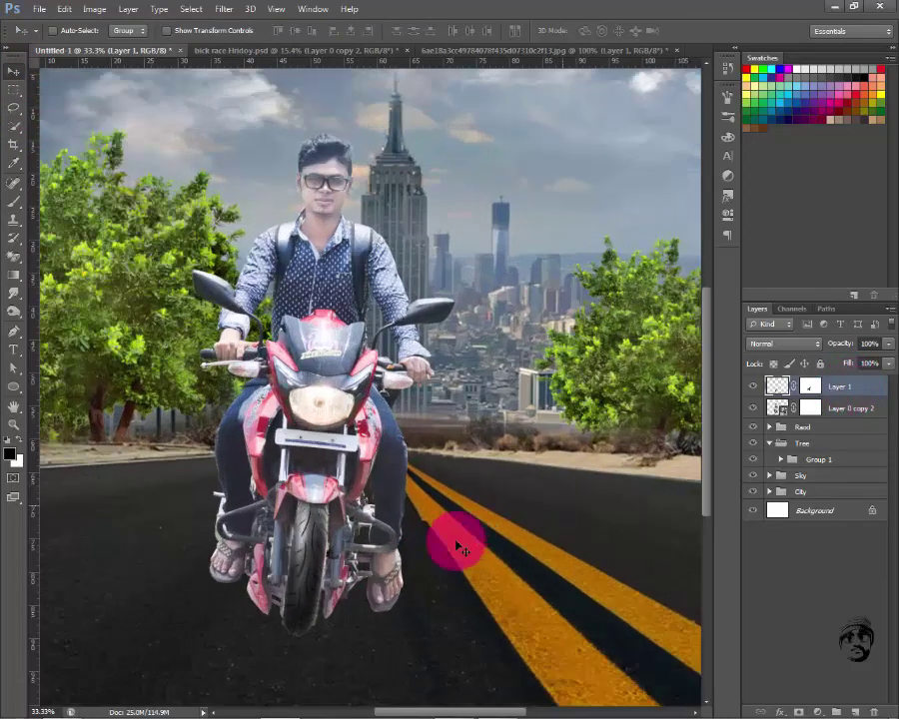
drag(456, 536, 432, 542)
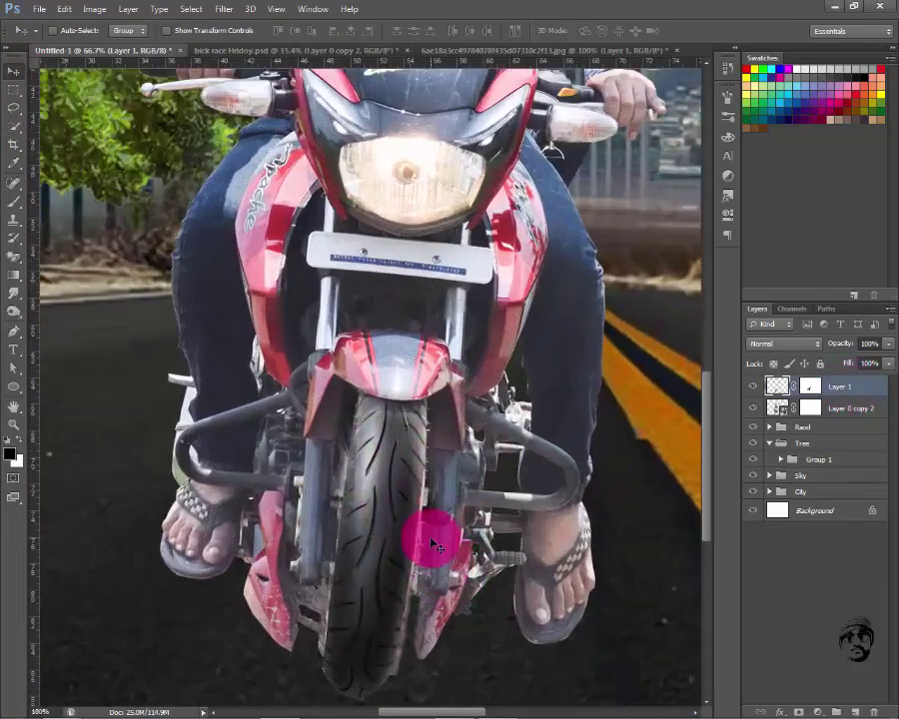
click(810, 406)
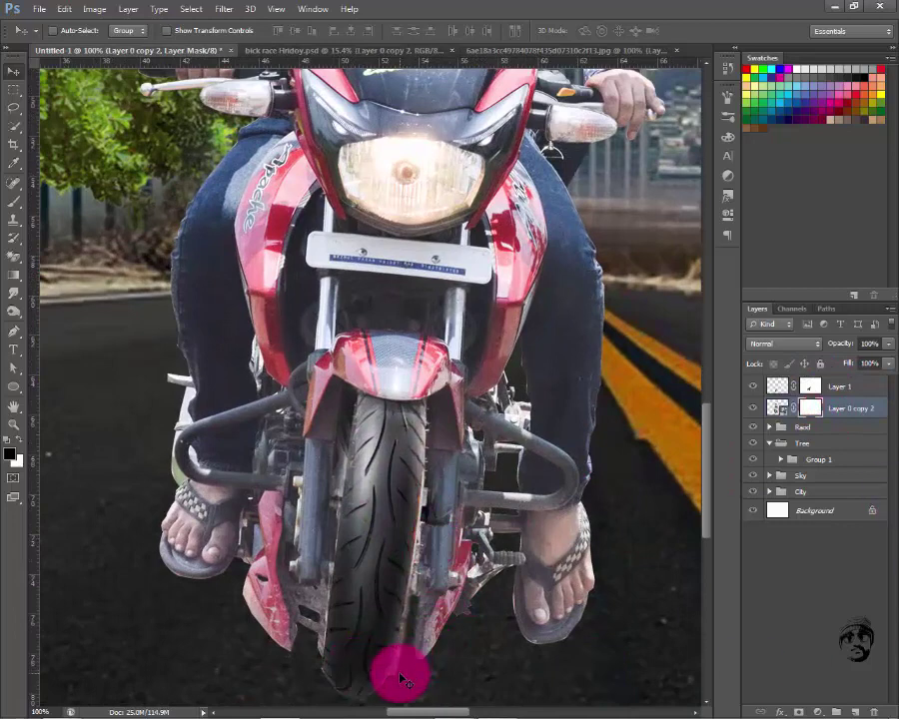
key(b)
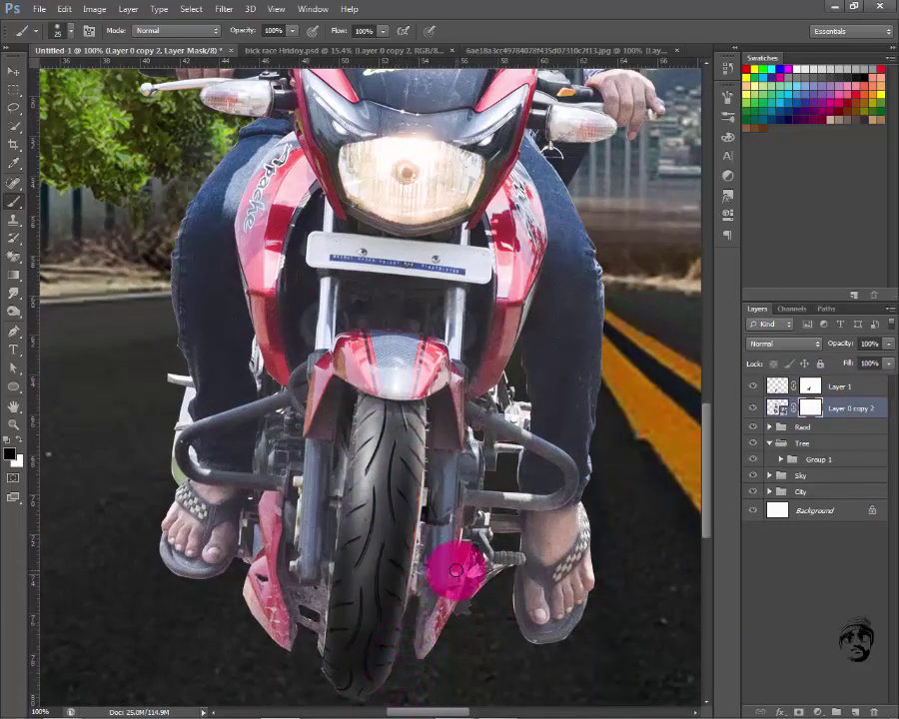
key(ctrl+0)
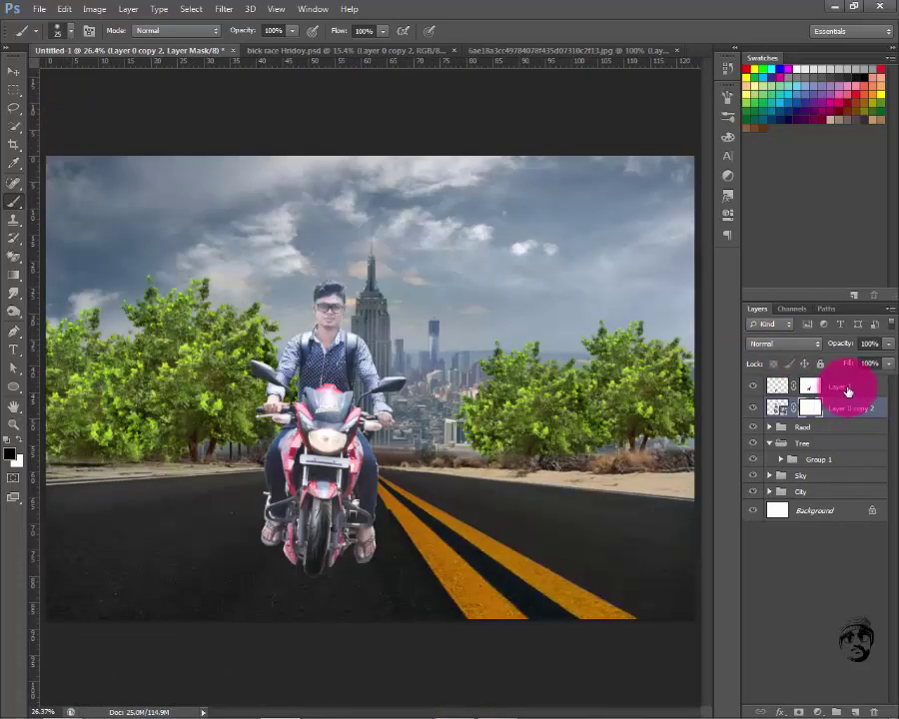
Merge the rider and motorbike into Layer 1 and convert it to a smart object
drag(848, 391, 851, 368)
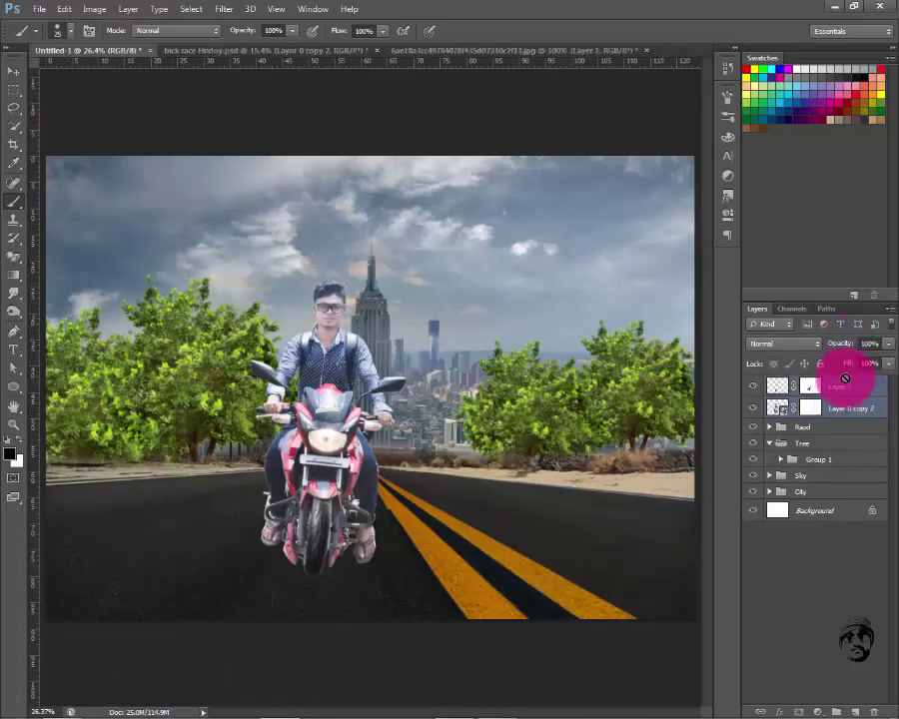
key(ctrl+e)
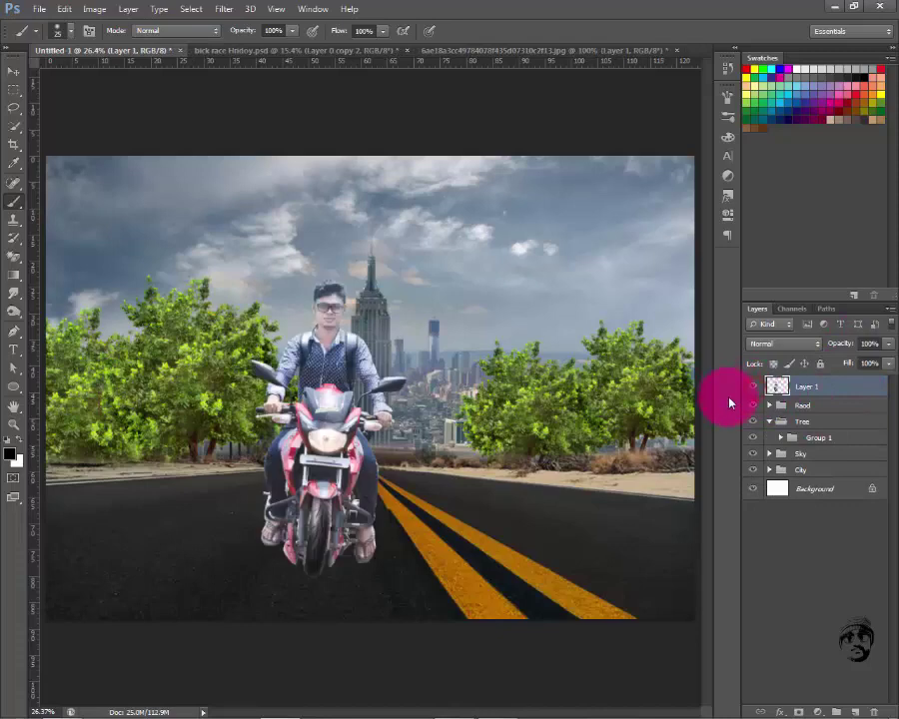
right_click(828, 384)
click(689, 263)
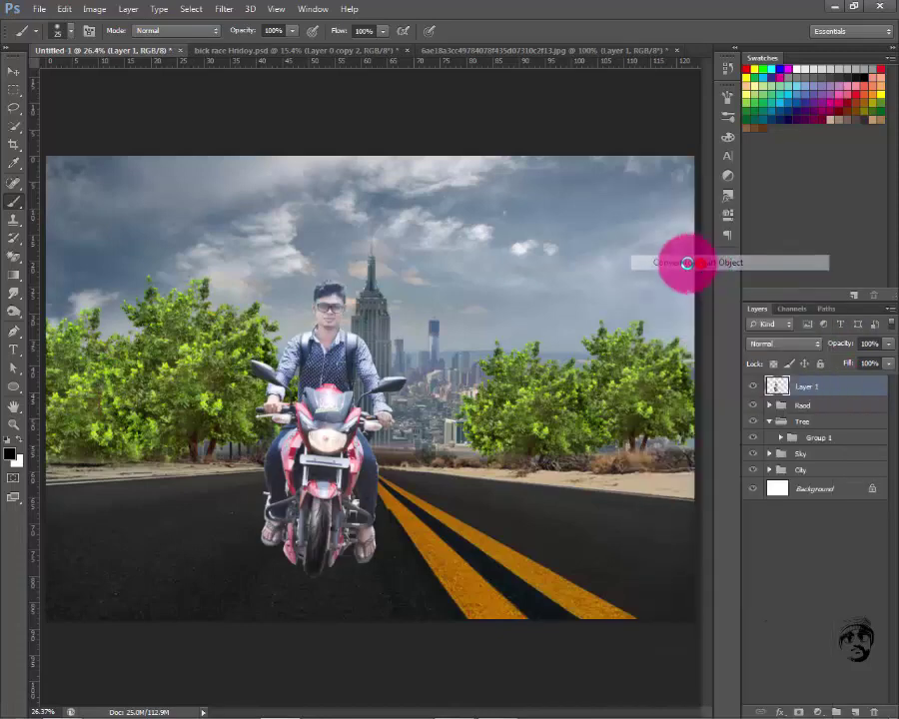
Scale the rider and motorbike down to about 83% and nudge them into place
key(ctrl+t)
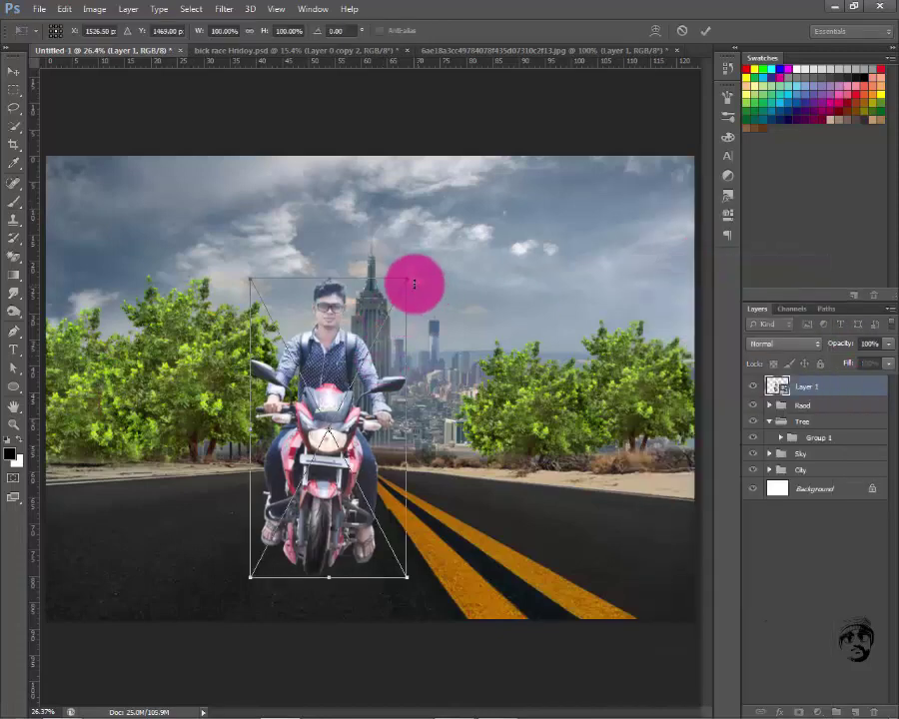
drag(408, 279, 394, 301)
mouse_move(330, 404)
mouse_down()
mouse_move(335, 409)
mouse_move(322, 418)
mouse_up()
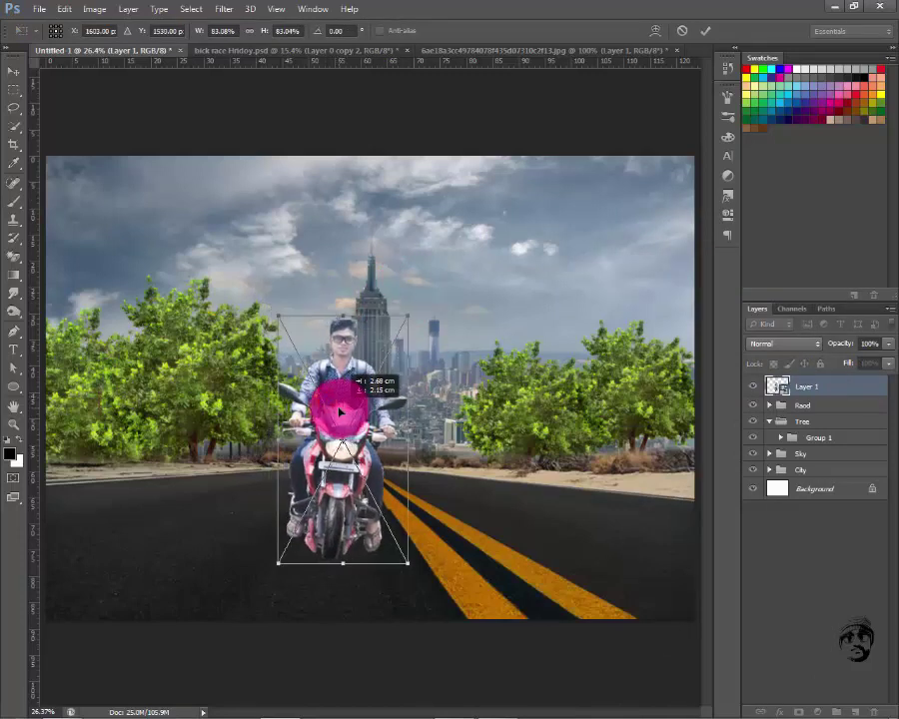
key(Return)
Try brushing on the smart object, dismiss the warnings, and duplicate Layer 1
key(b)
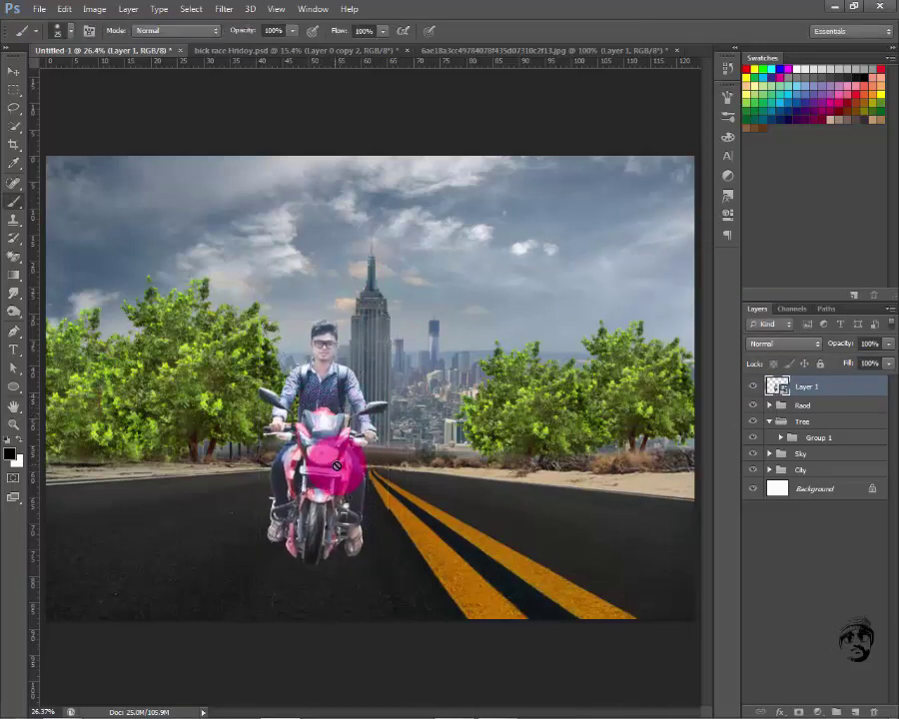
click(322, 449)
click(499, 282)
click(411, 237)
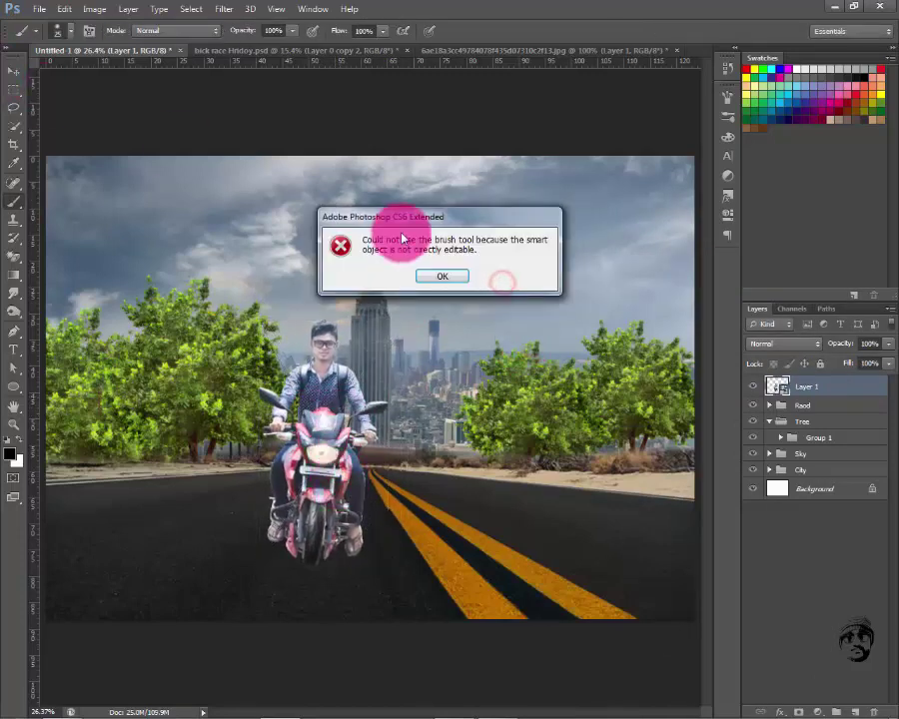
click(449, 274)
click(839, 390)
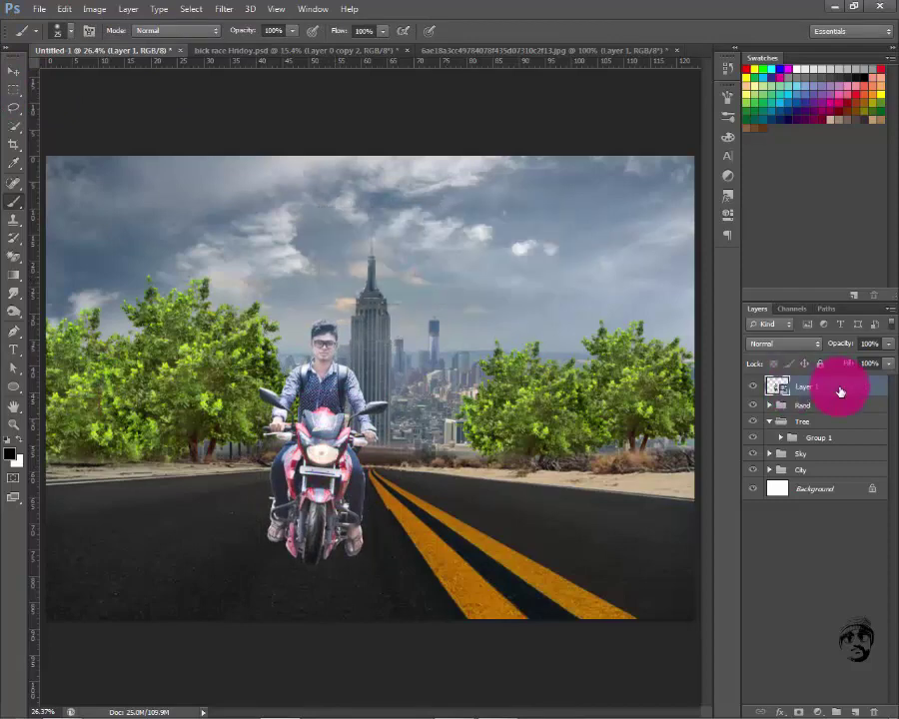
key(ctrl+j)
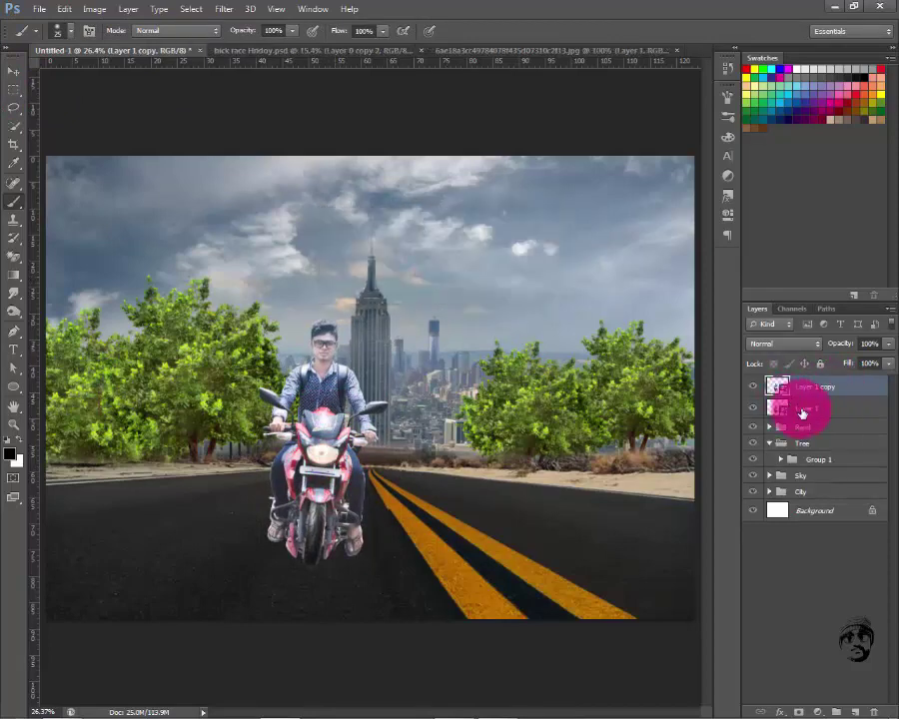
Rasterize the original Layer 1 and hide it
click(802, 410)
right_click(799, 408)
click(667, 318)
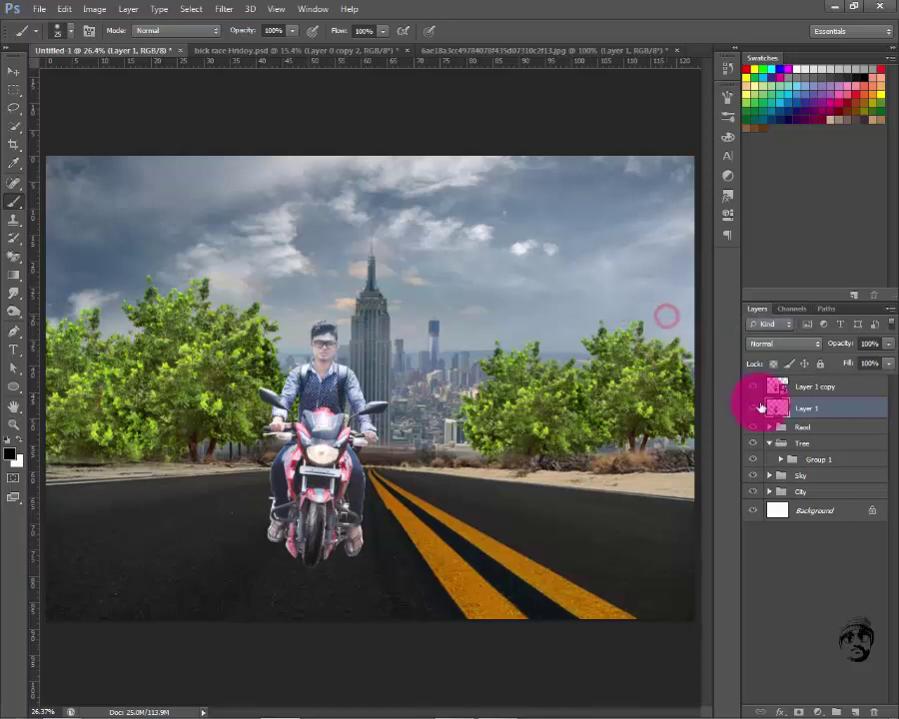
click(816, 389)
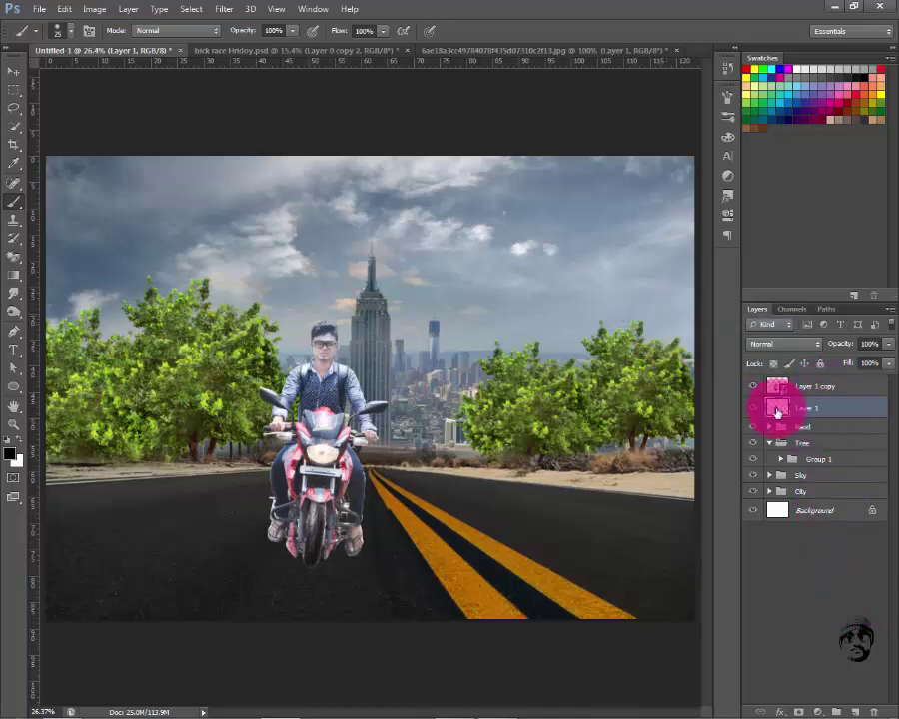
click(753, 409)
Add new Layer 2 and paint a soft black spot under the front tyre
click(856, 711)
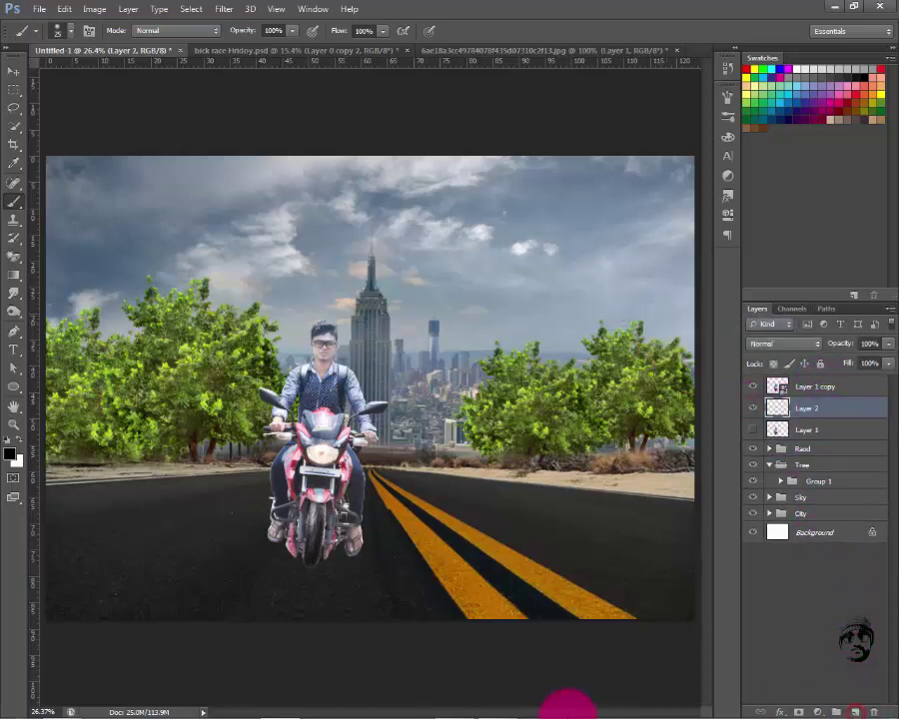
scroll(291, 642, up, 3)
scroll(256, 627, up, 2)
scroll(256, 627, up, 1)
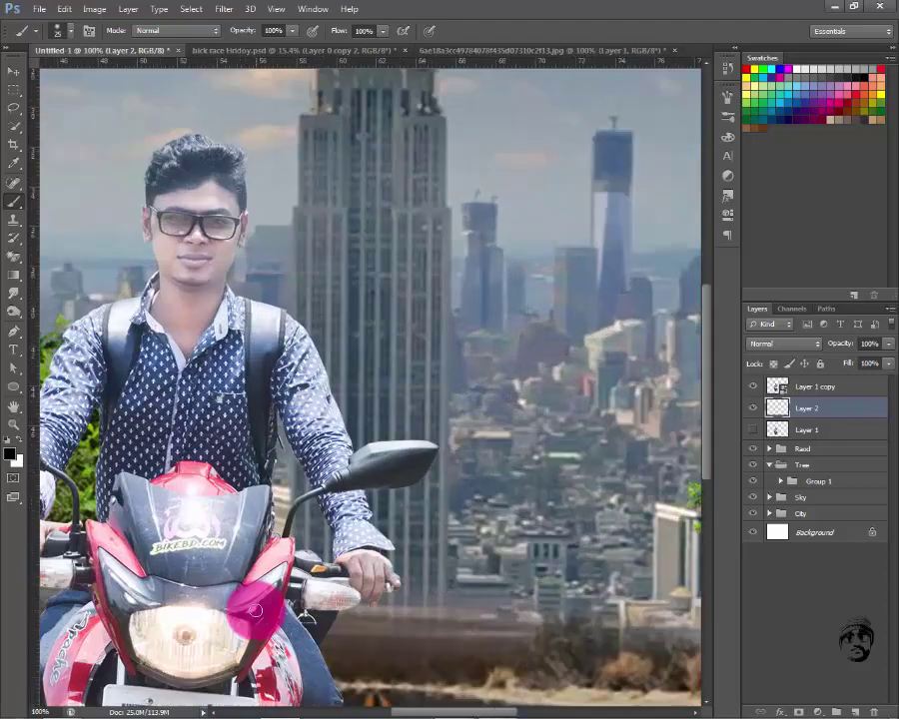
scroll(464, 172, up, 1)
scroll(457, 104, down, 5)
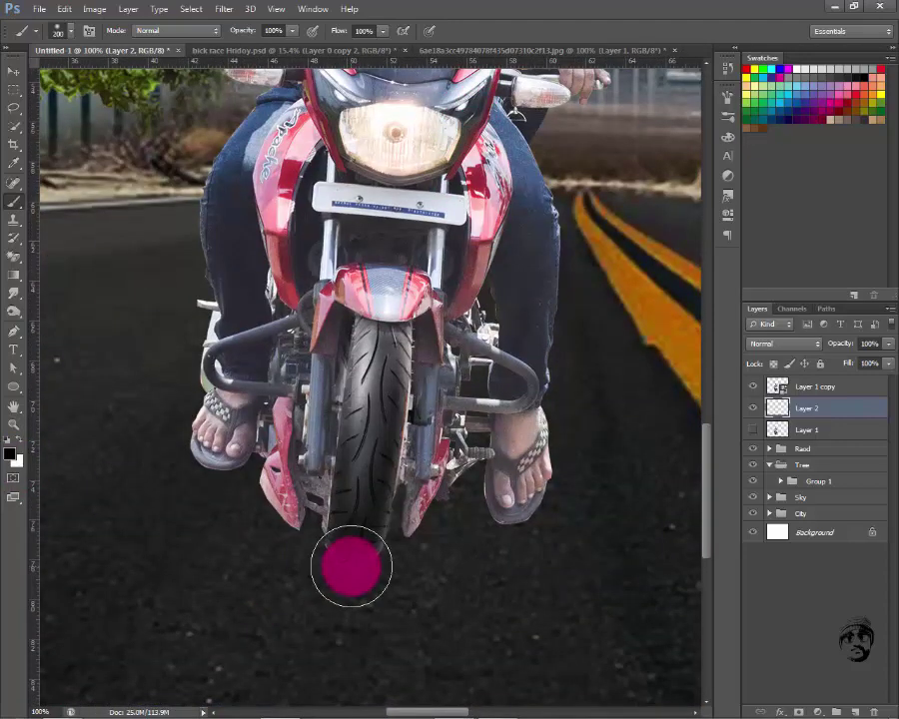
click(350, 565)
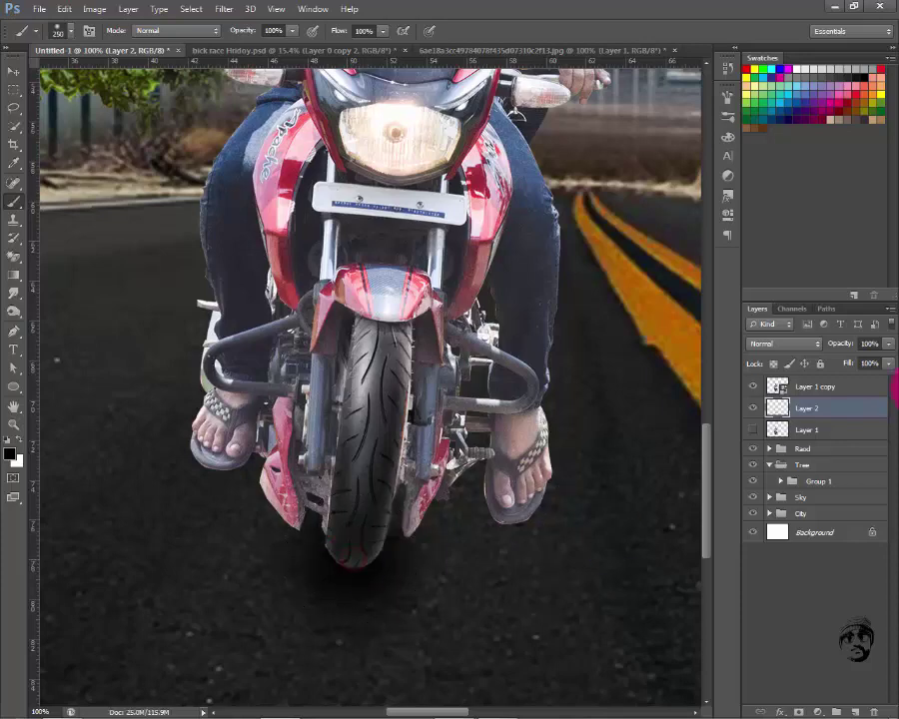
Transform the shadow spot taller and narrower, fitted under the tyre
key(ctrl+t)
scroll(476, 566, down, 1)
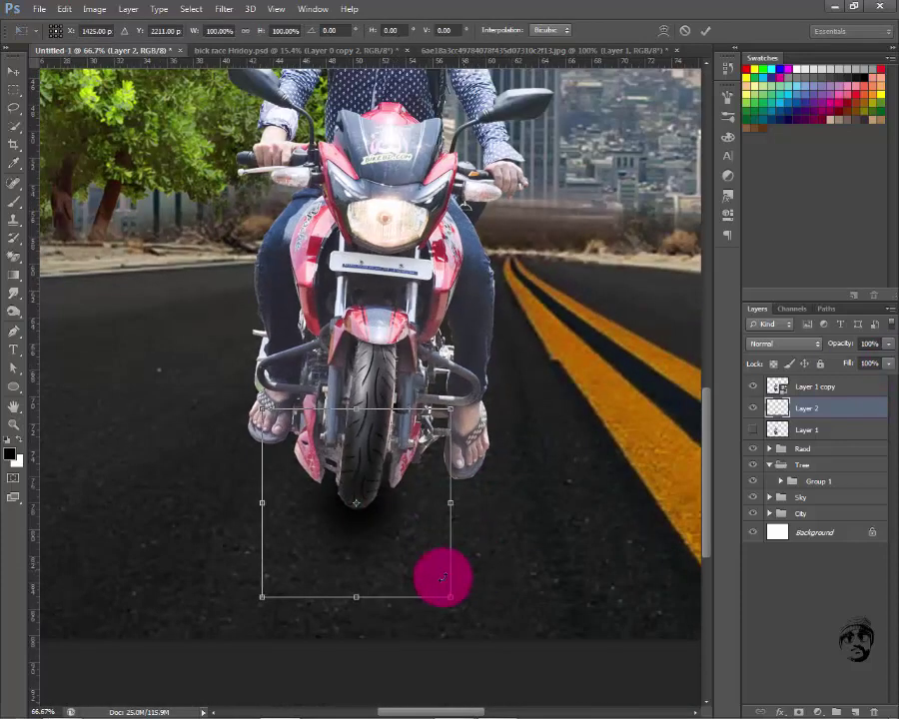
scroll(441, 577, down, 1)
drag(363, 554, 358, 566)
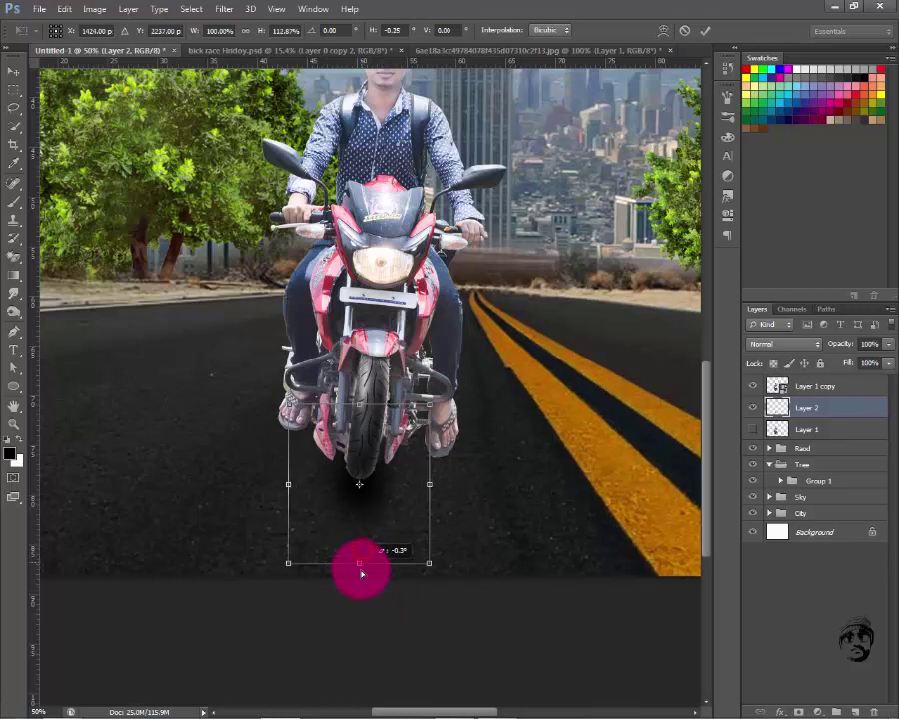
drag(369, 473, 372, 456)
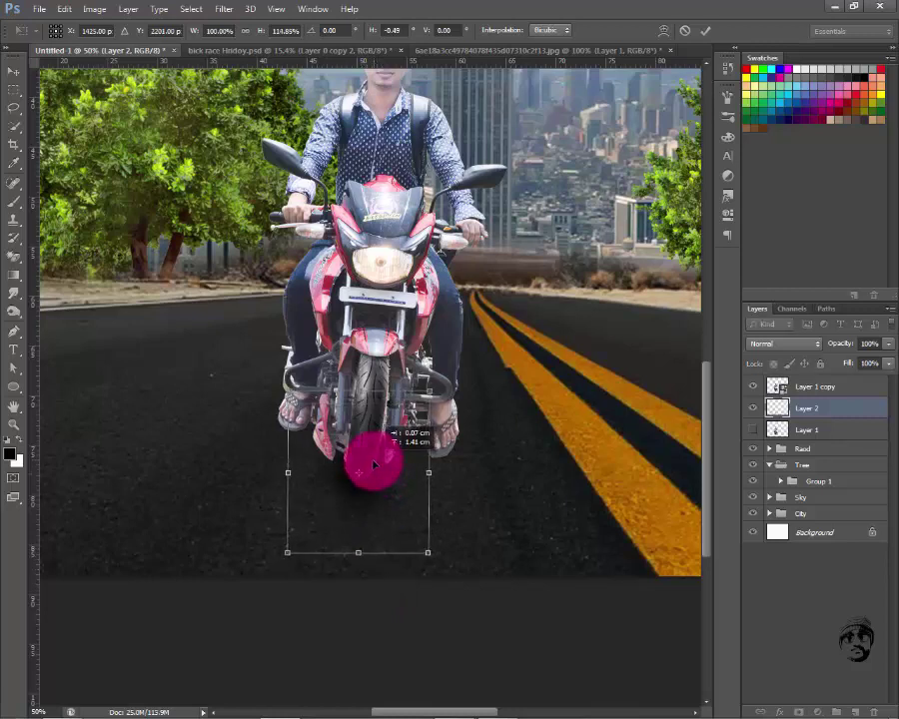
drag(432, 471, 385, 485)
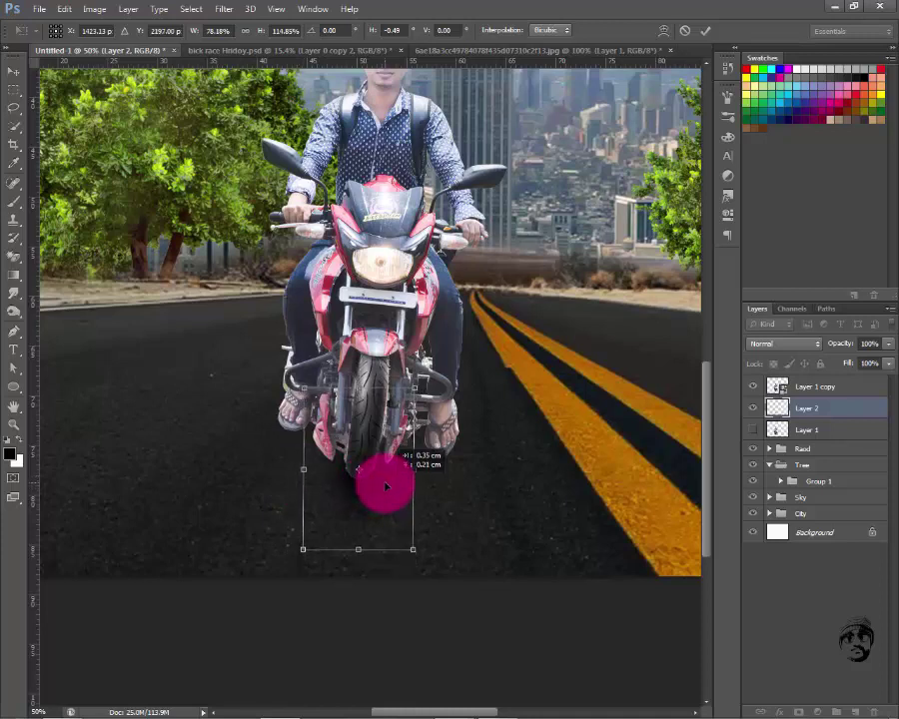
key(Return)
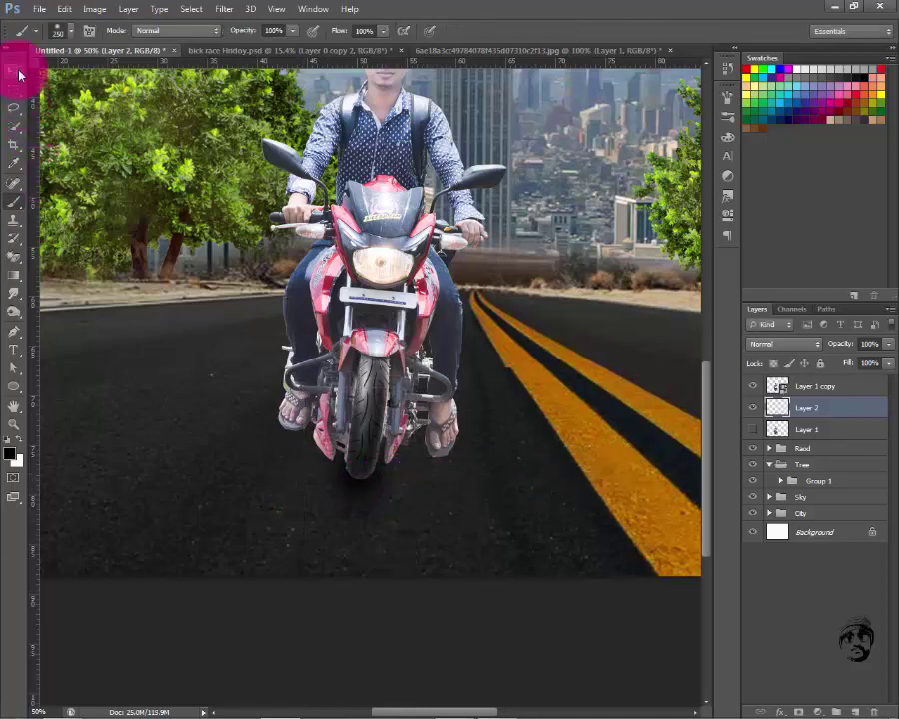
Apply a Gaussian Blur to the shadow on Layer 2
click(16, 74)
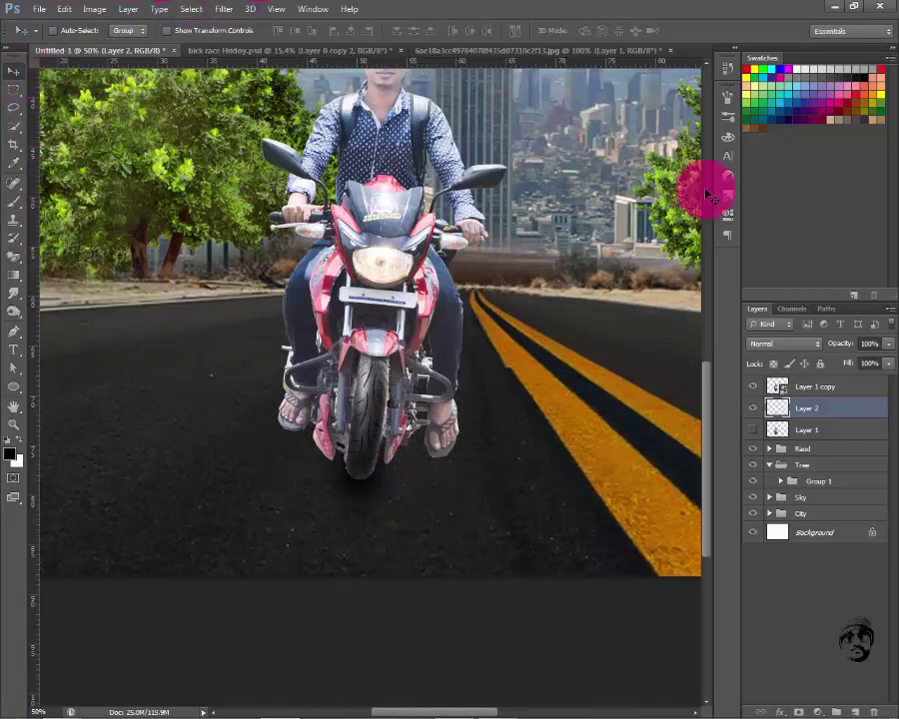
click(225, 10)
mouse_move(232, 150)
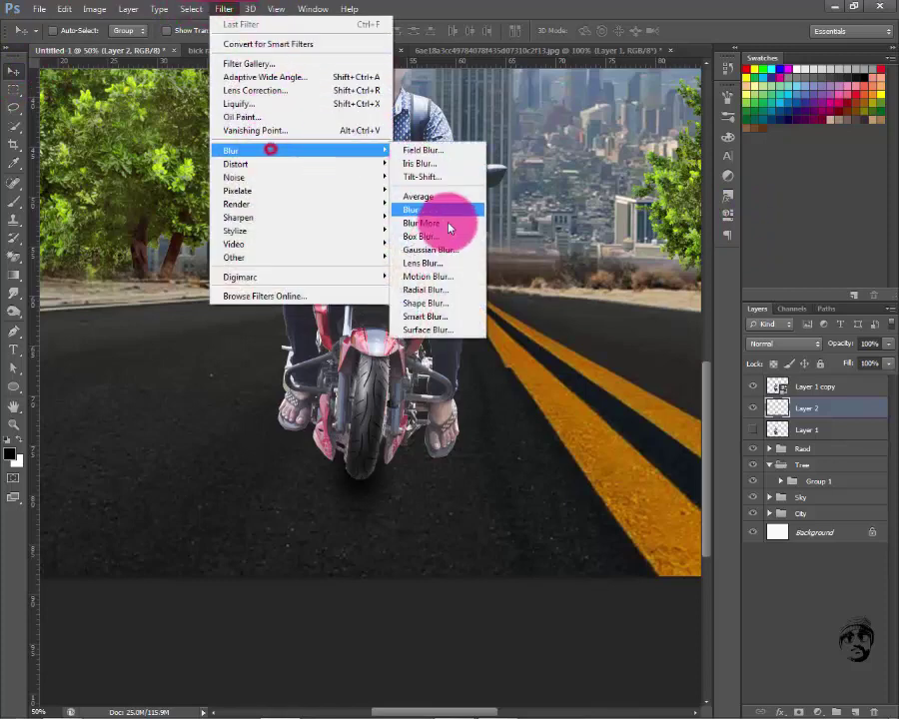
click(458, 251)
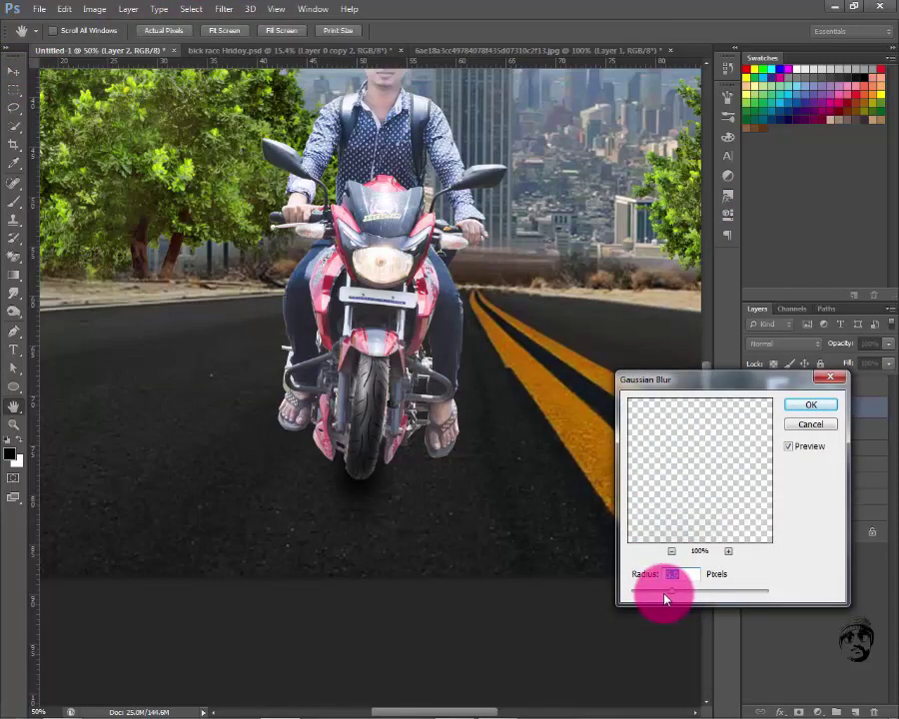
click(805, 424)
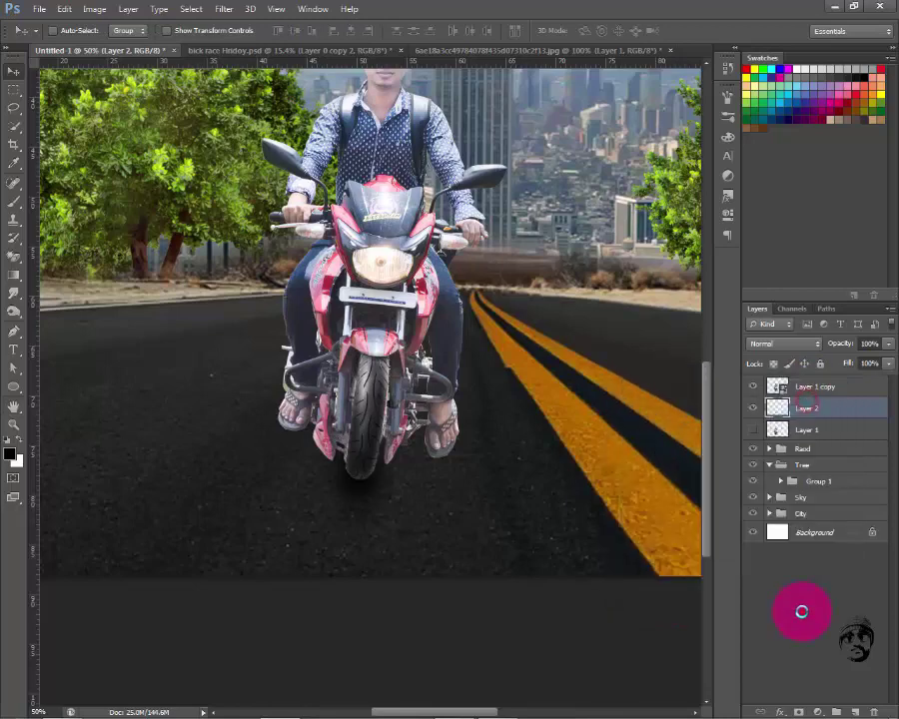
click(801, 612)
Fit the composite on screen and re-transform the Layer 2 shadow under the motorbike
key(ctrl+0)
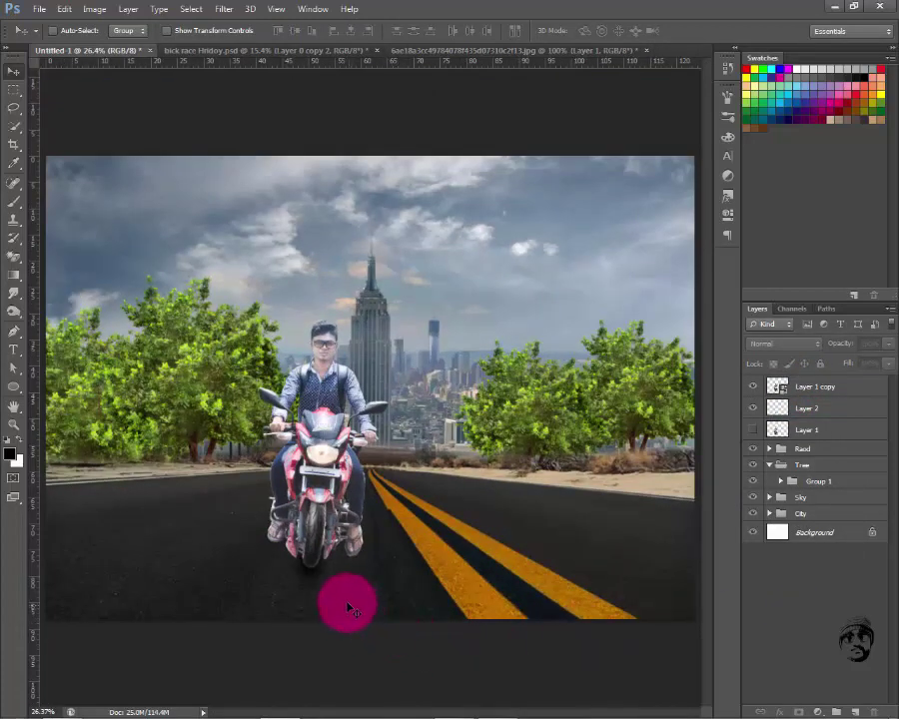
click(825, 413)
key(ctrl+t)
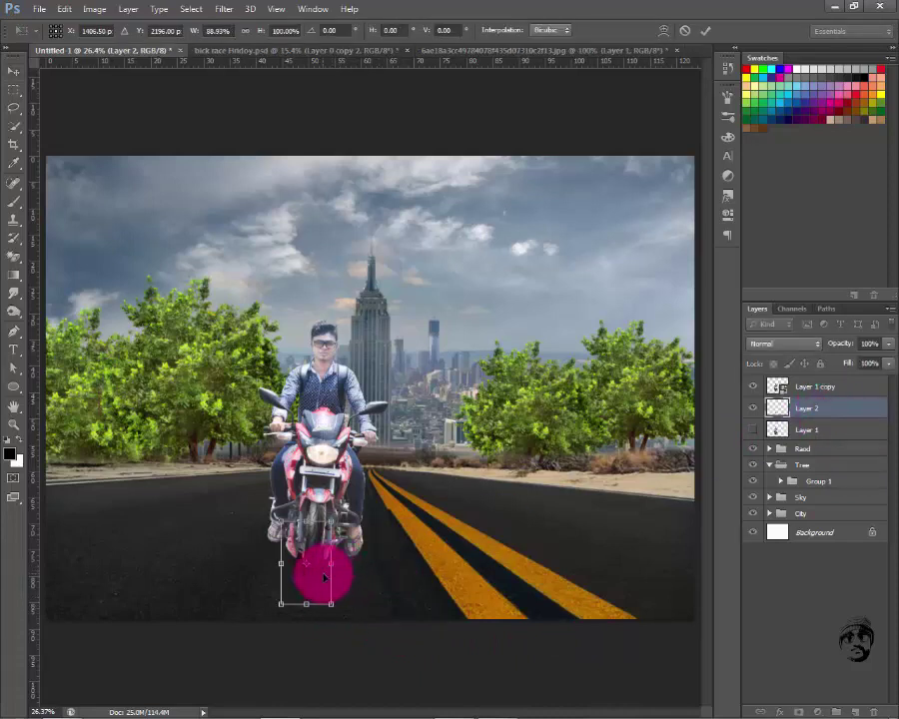
key(Return)
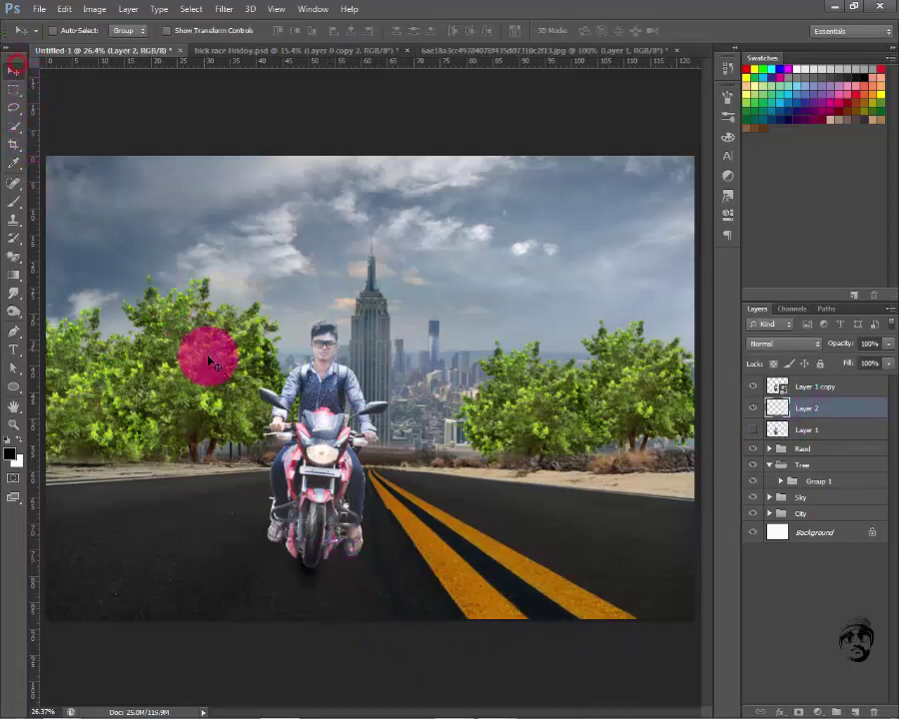
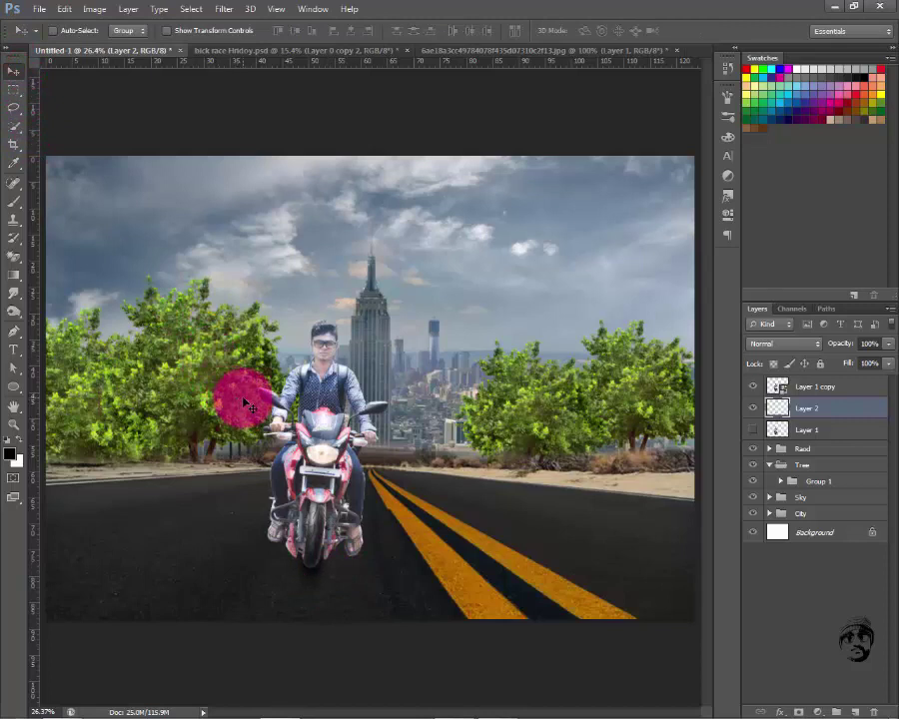
Fill Layer 2's biker outline with solid black, keeping the coloured biker visible above it
ctrl+click(780, 435)
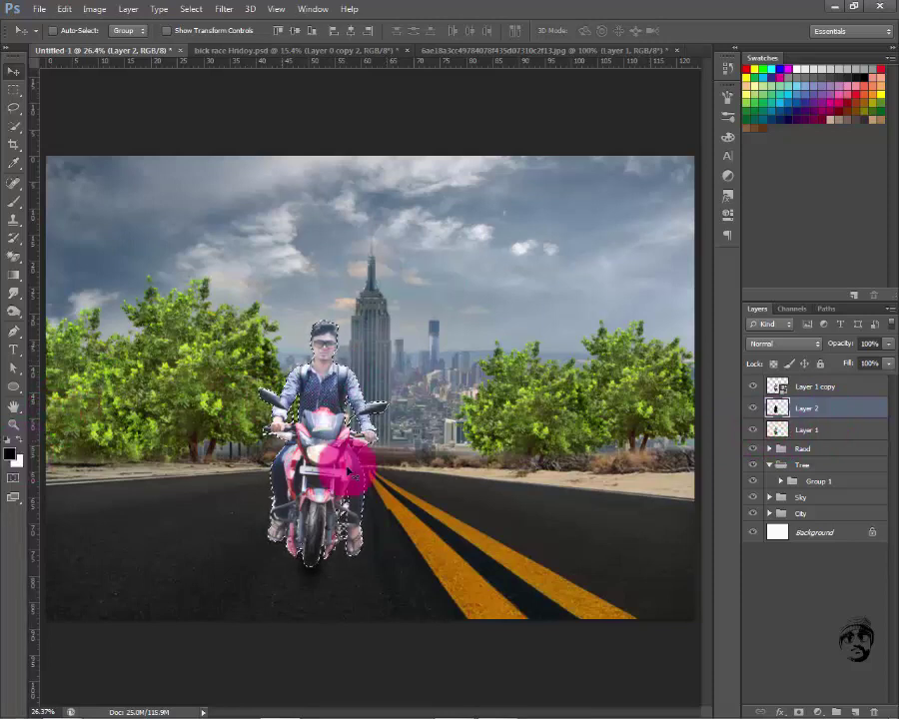
key(alt+BackSpace)
click(755, 389)
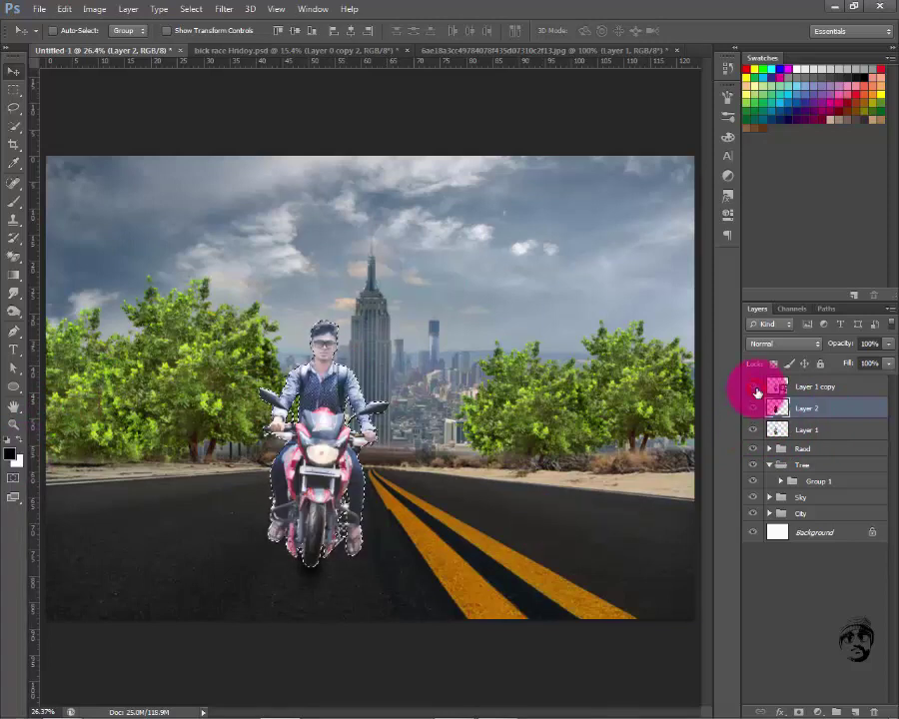
click(257, 379)
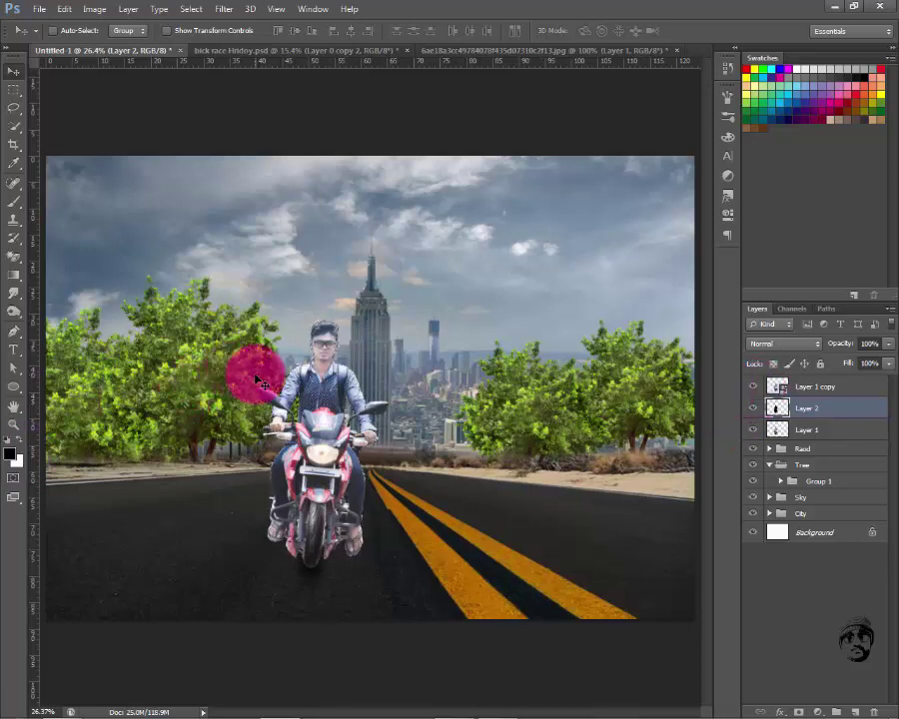
Rotate, skew and move the black silhouette into a shadow along the road beside the bike
key(ctrl+t)
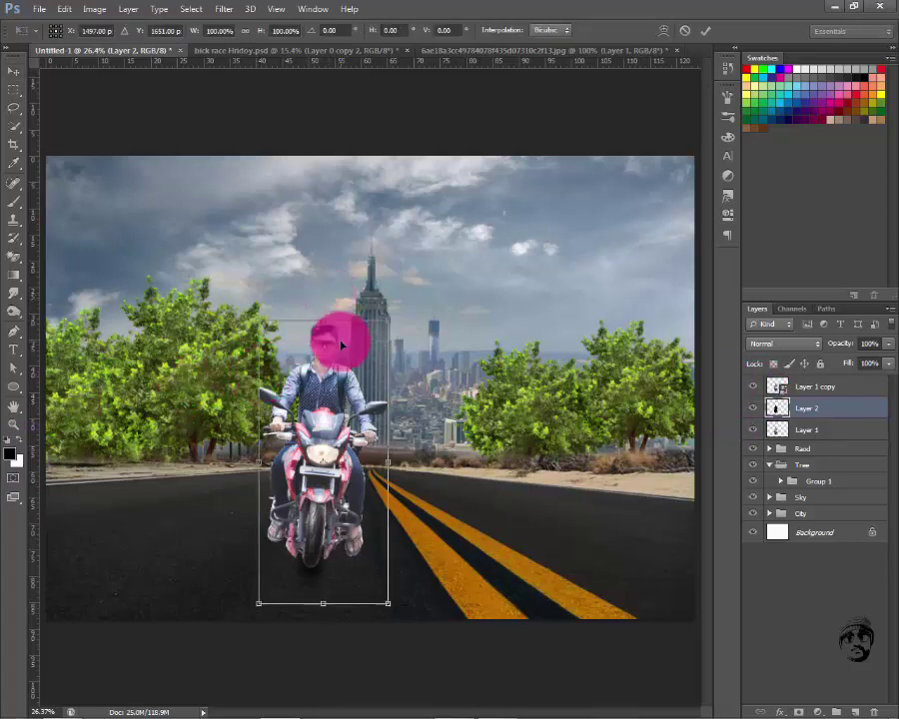
drag(345, 312, 525, 440)
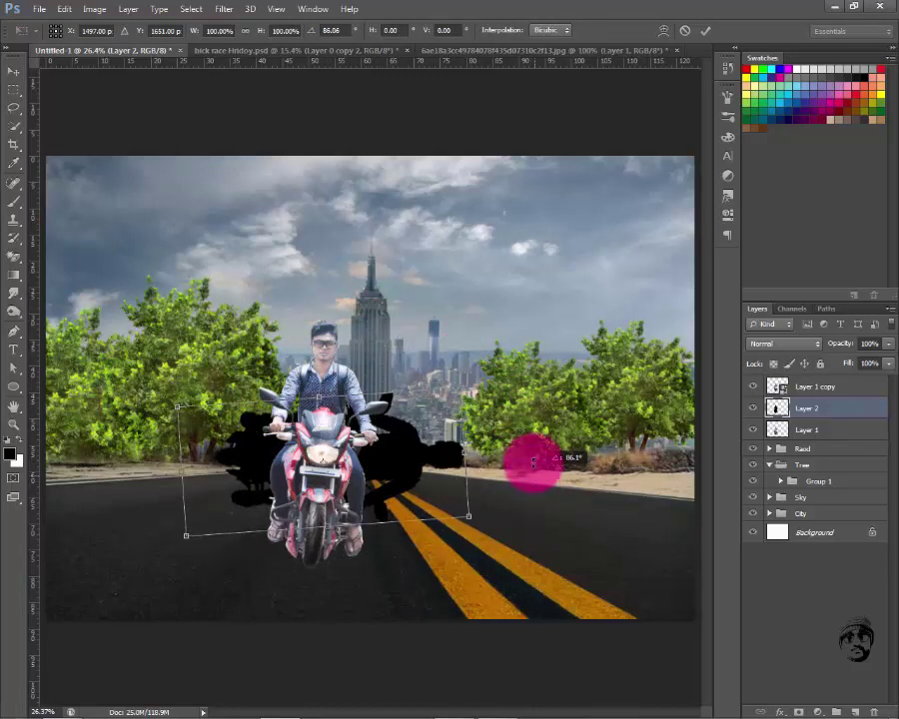
drag(526, 442, 482, 524)
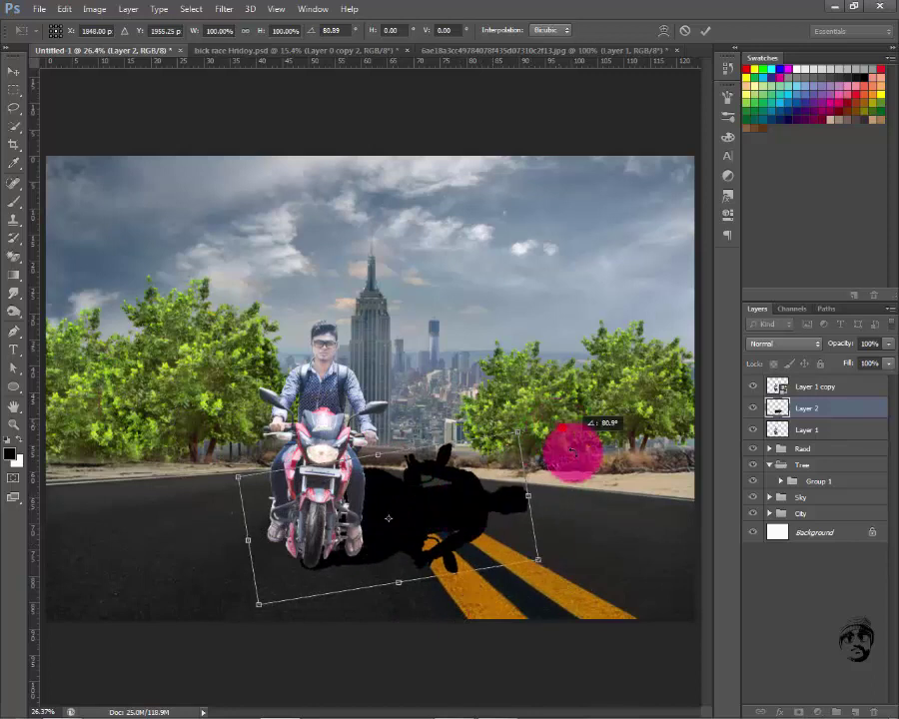
mouse_move(482, 524)
mouse_down()
mouse_move(486, 489)
mouse_move(534, 475)
mouse_move(467, 543)
mouse_up()
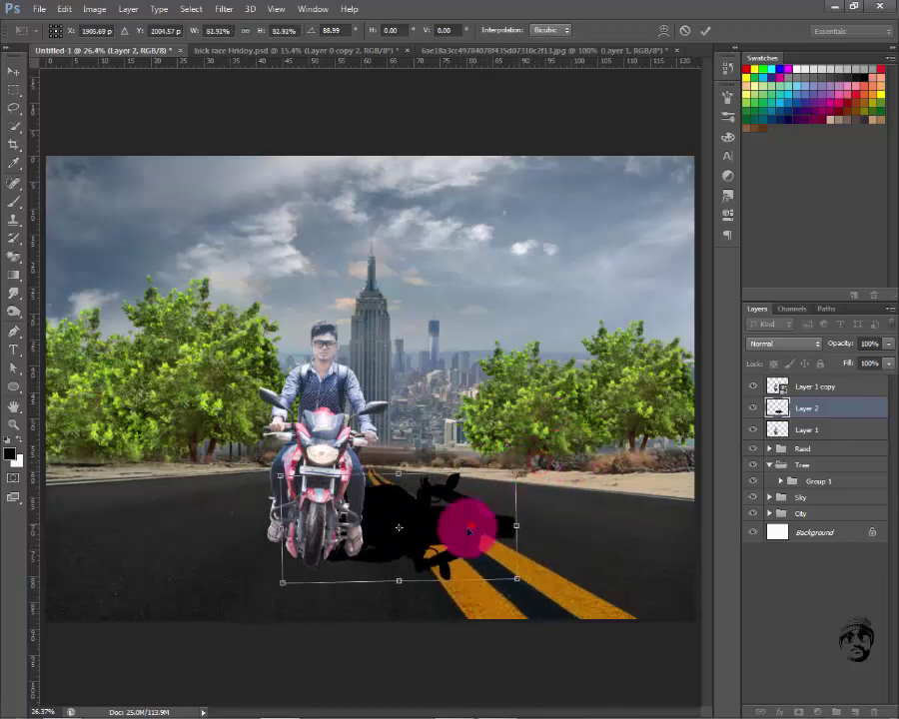
key(ctrl+minus)
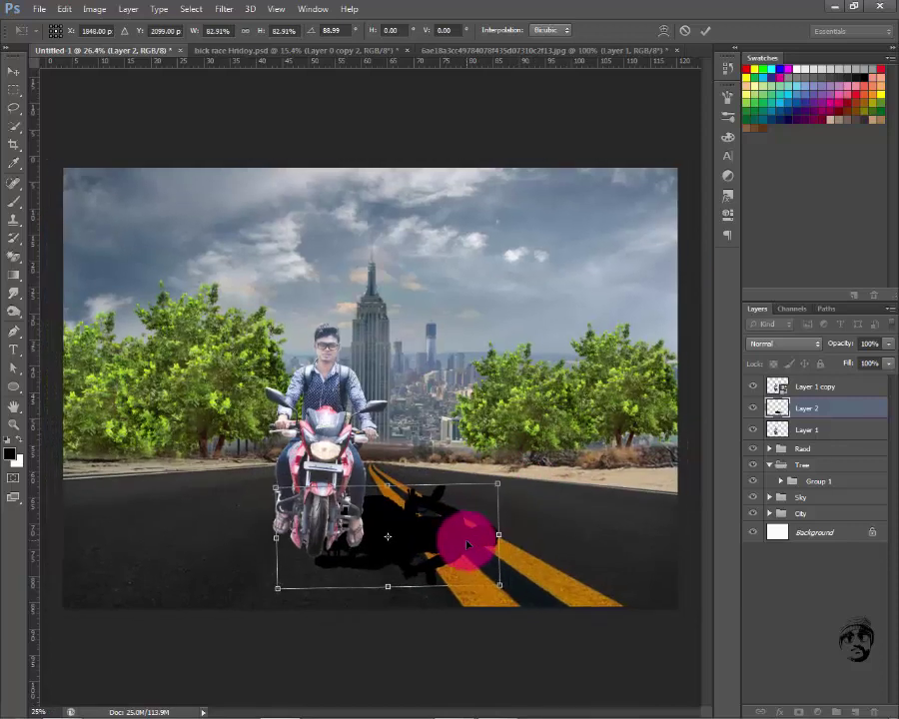
key(ctrl+minus)
mouse_move(457, 524)
mouse_down()
mouse_move(472, 583)
mouse_move(471, 564)
mouse_up()
drag(398, 492, 415, 507)
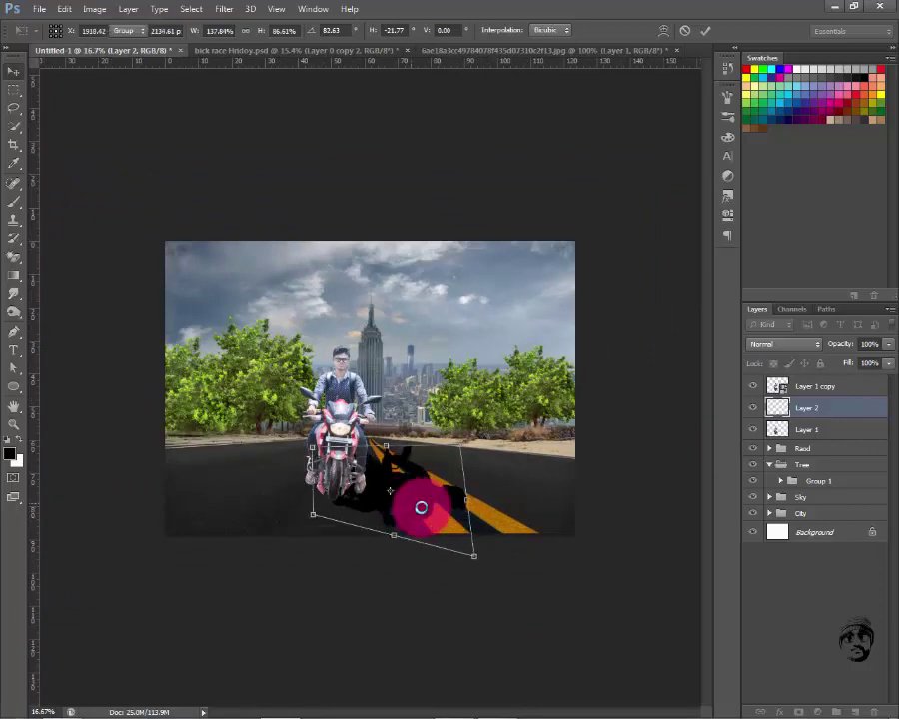
double_click(459, 511)
key(ctrl+0)
Gaussian-blur the shadow and lower Layer 2's fill to 50%
click(224, 9)
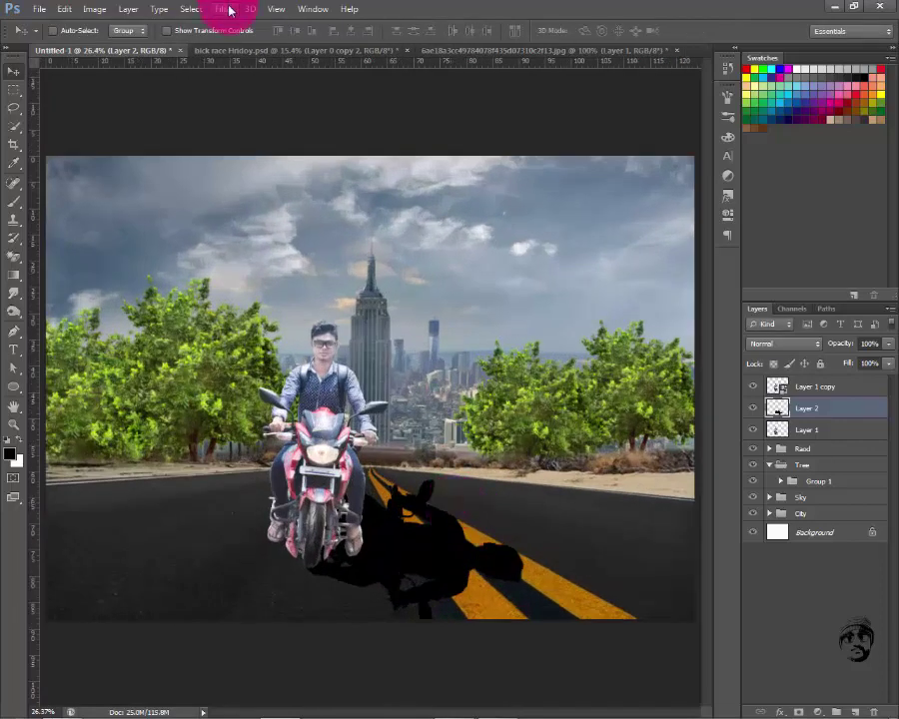
click(257, 151)
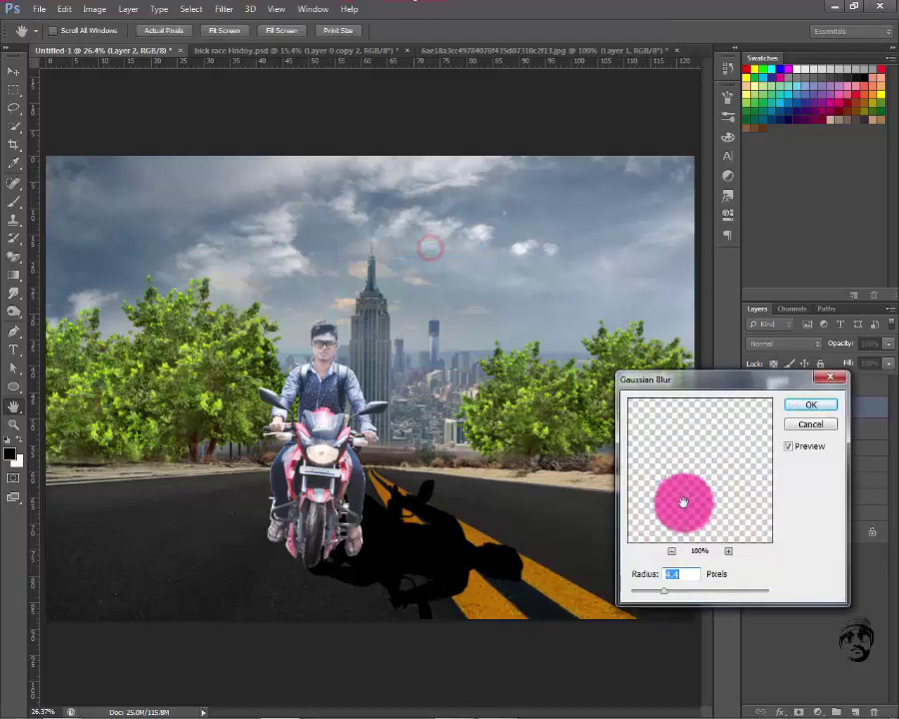
drag(668, 594, 673, 597)
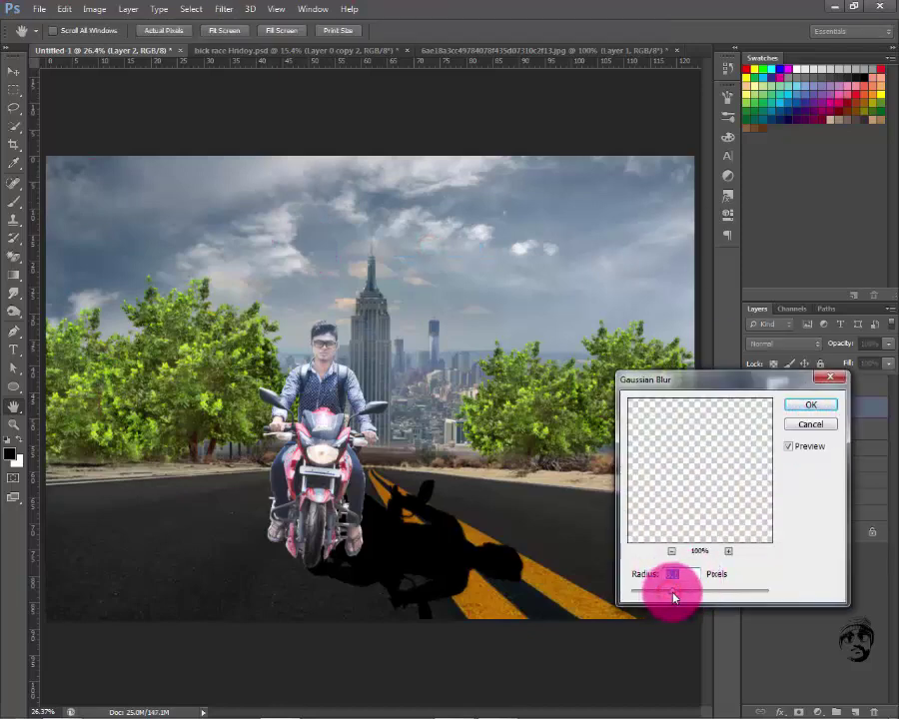
click(808, 405)
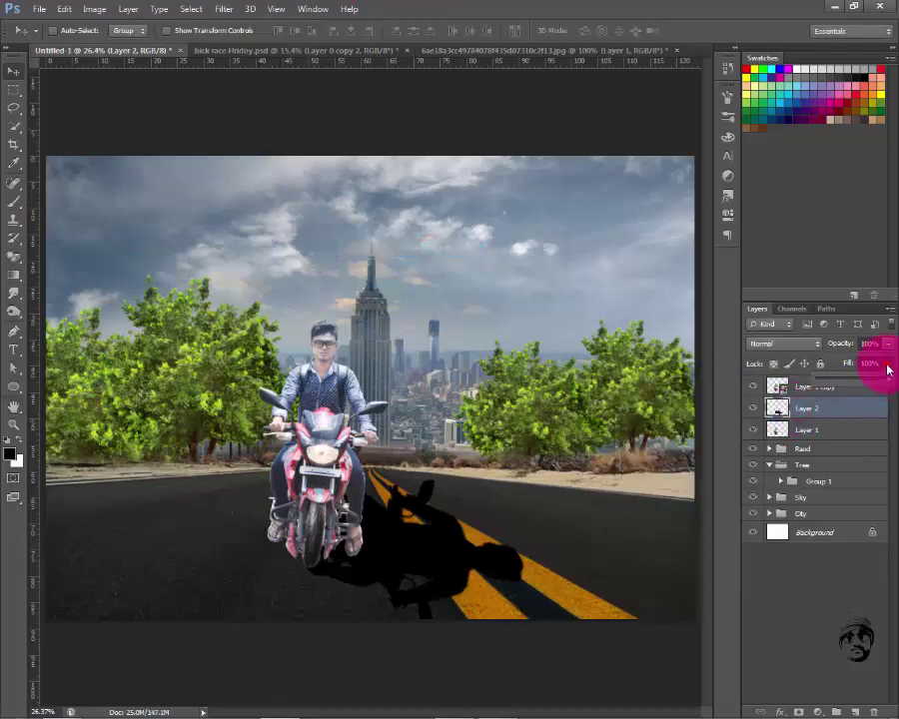
drag(887, 369, 850, 384)
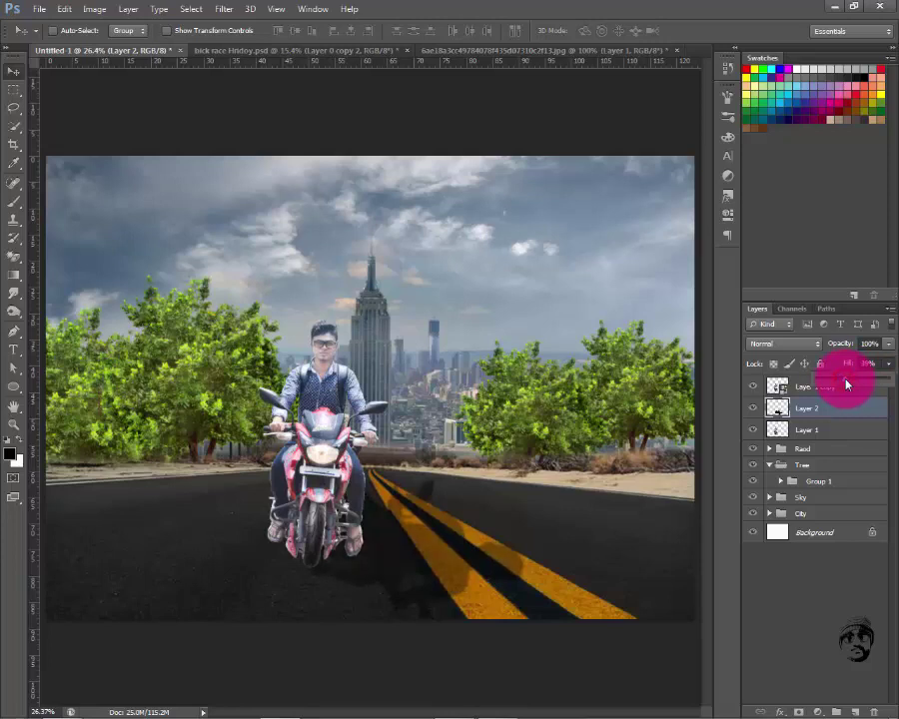
drag(846, 385, 852, 381)
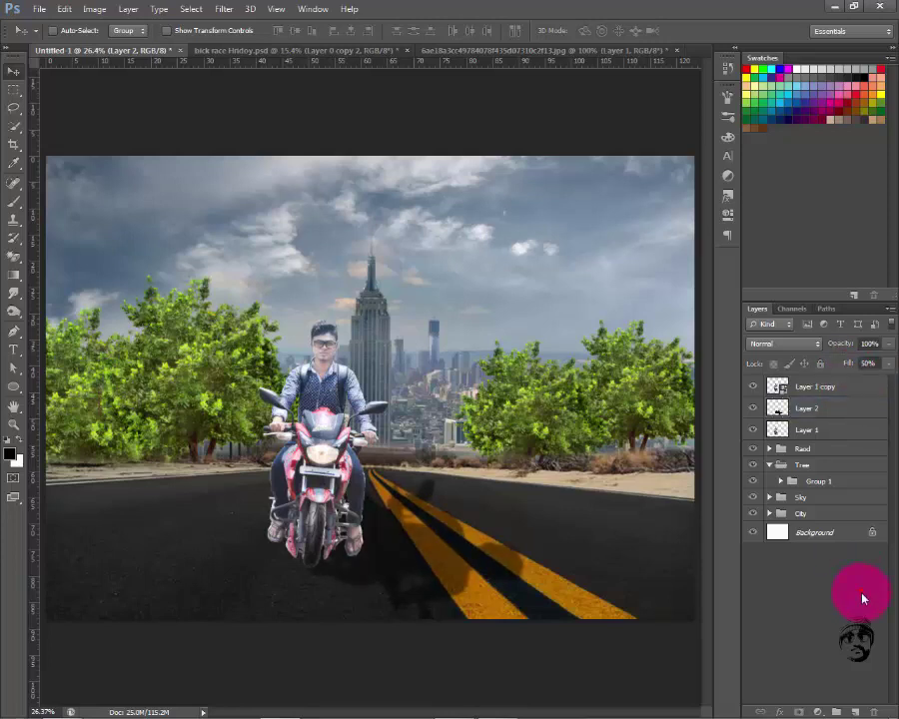
Mask the shadow layer with a black-to-white gradient so it fades along the road
click(817, 407)
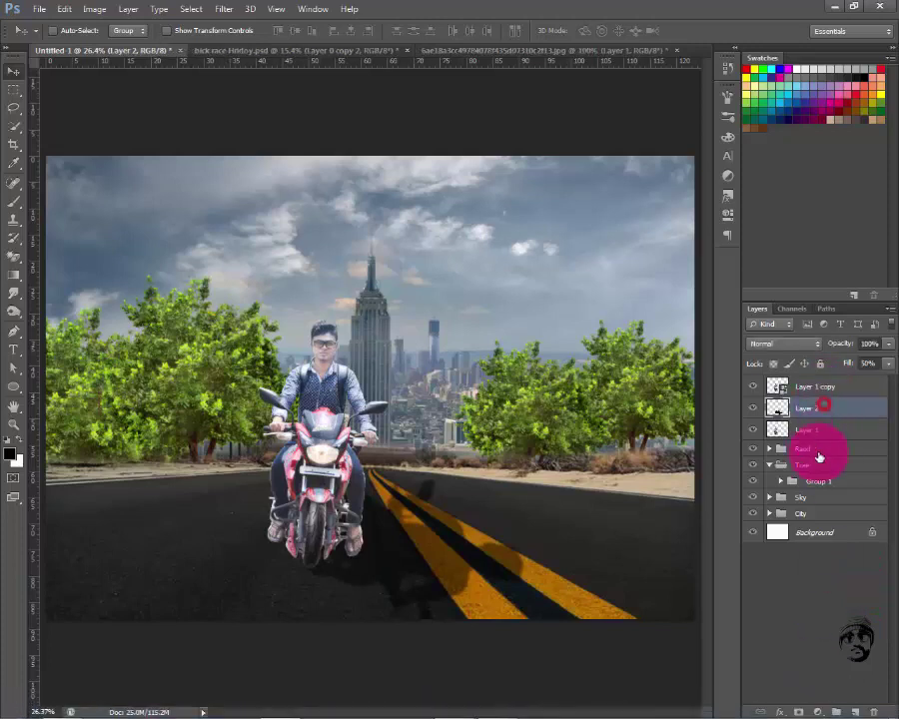
click(805, 711)
drag(18, 275, 80, 270)
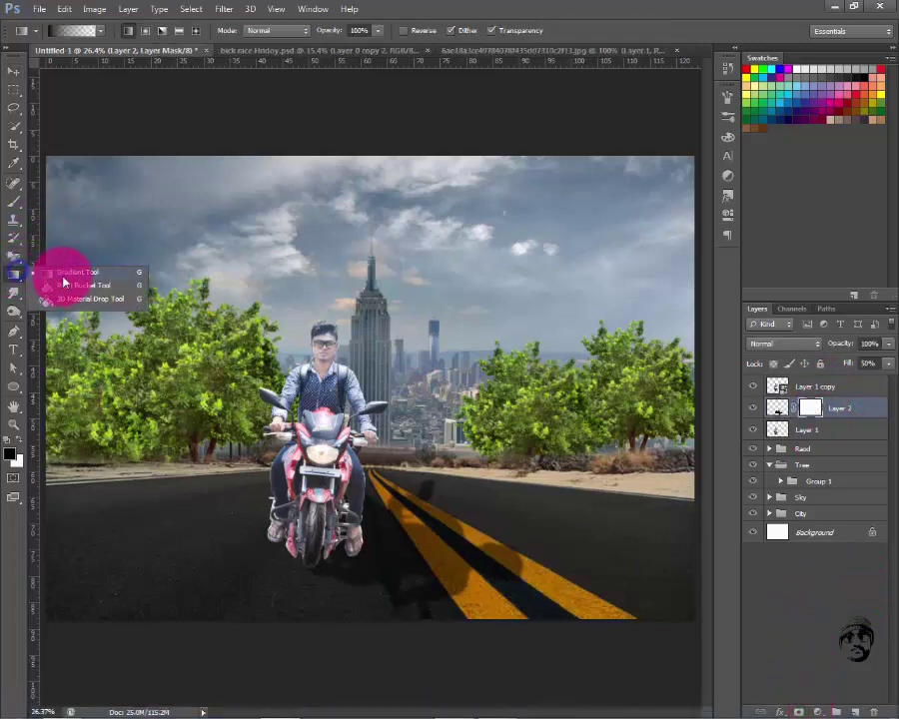
drag(521, 649, 414, 493)
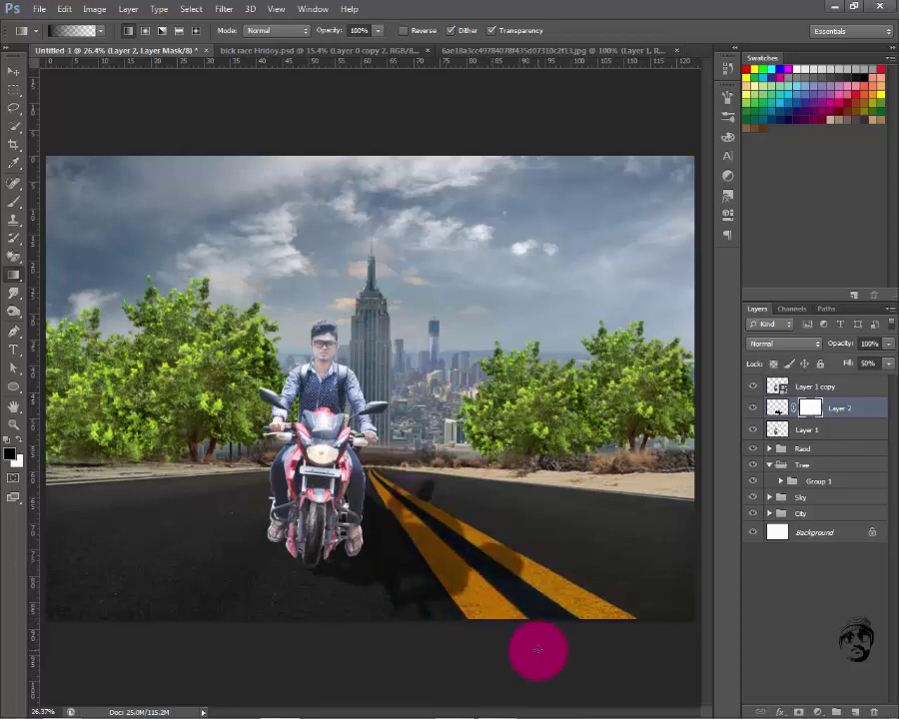
drag(533, 643, 377, 477)
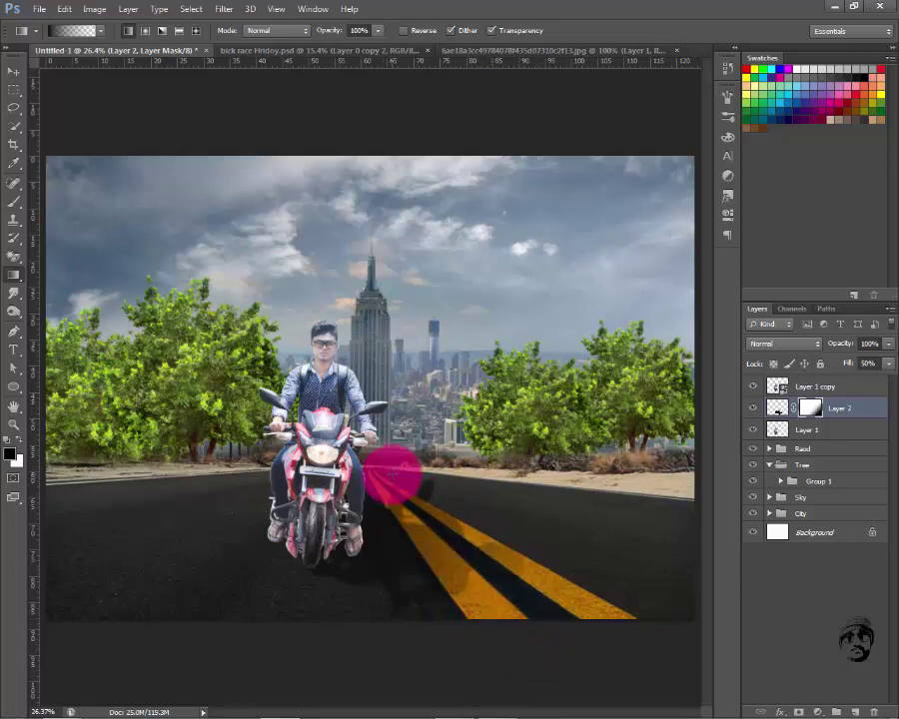
drag(393, 474, 393, 473)
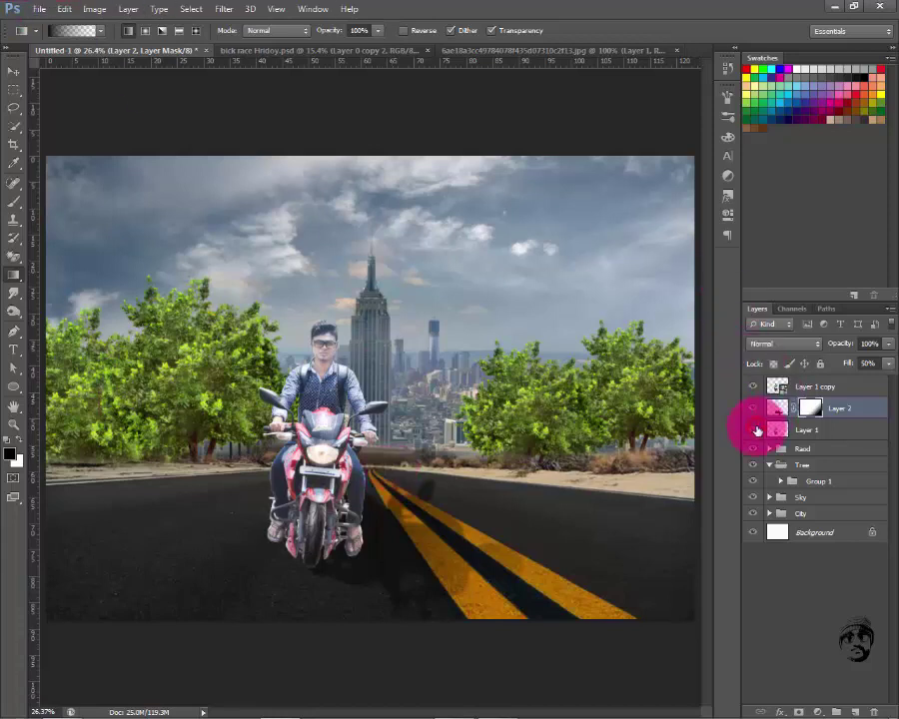
click(754, 411)
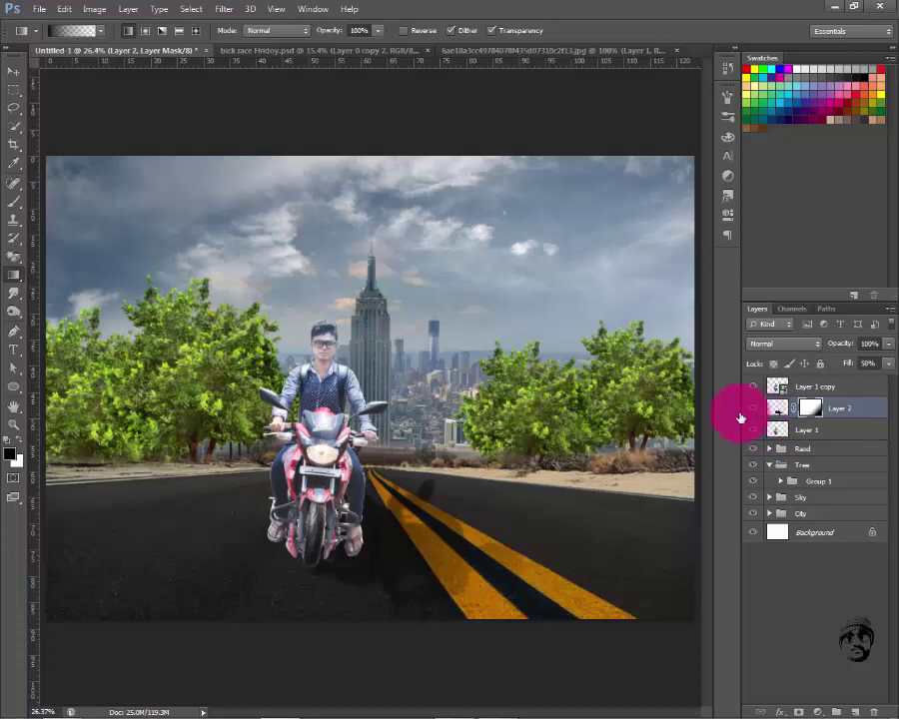
Zoom in on the front wheel and create a new layer with the Brush tool ready
scroll(305, 594, up, 1)
scroll(295, 619, up, 1)
scroll(284, 611, up, 1)
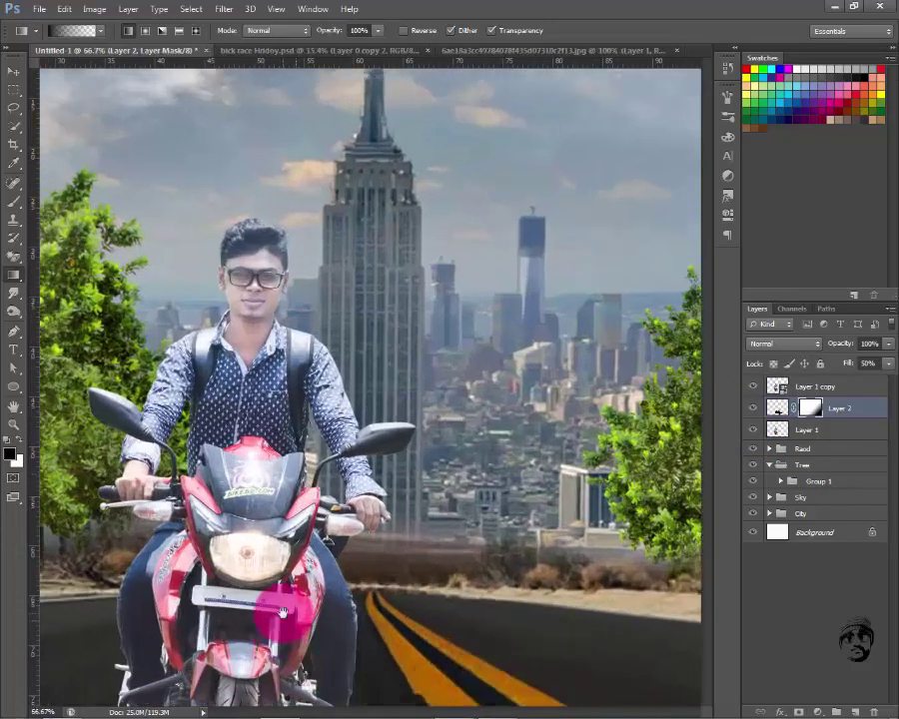
drag(283, 612, 381, 315)
scroll(365, 400, up, 1)
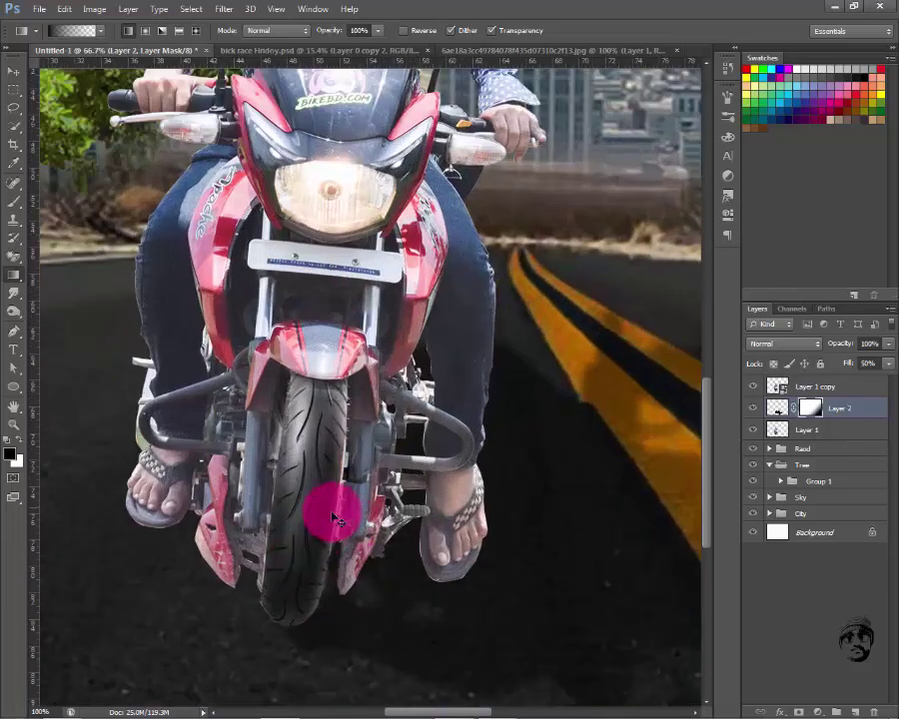
drag(315, 555, 370, 392)
click(857, 712)
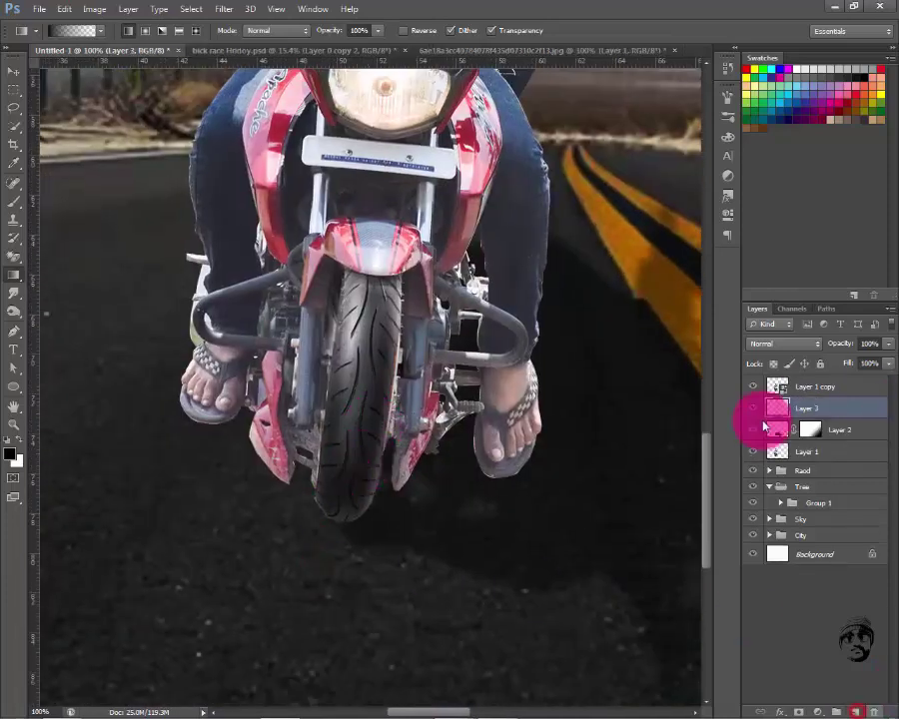
key(b)
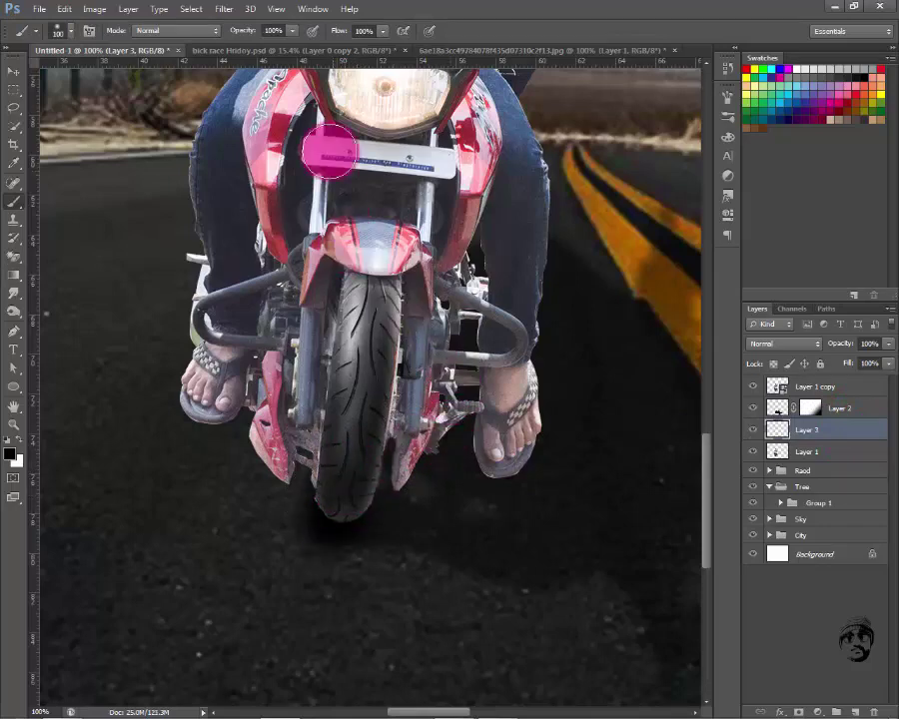
Gaussian-blur the new shadow layer and narrow it to about 86% width under the tyre
click(224, 9)
mouse_move(231, 150)
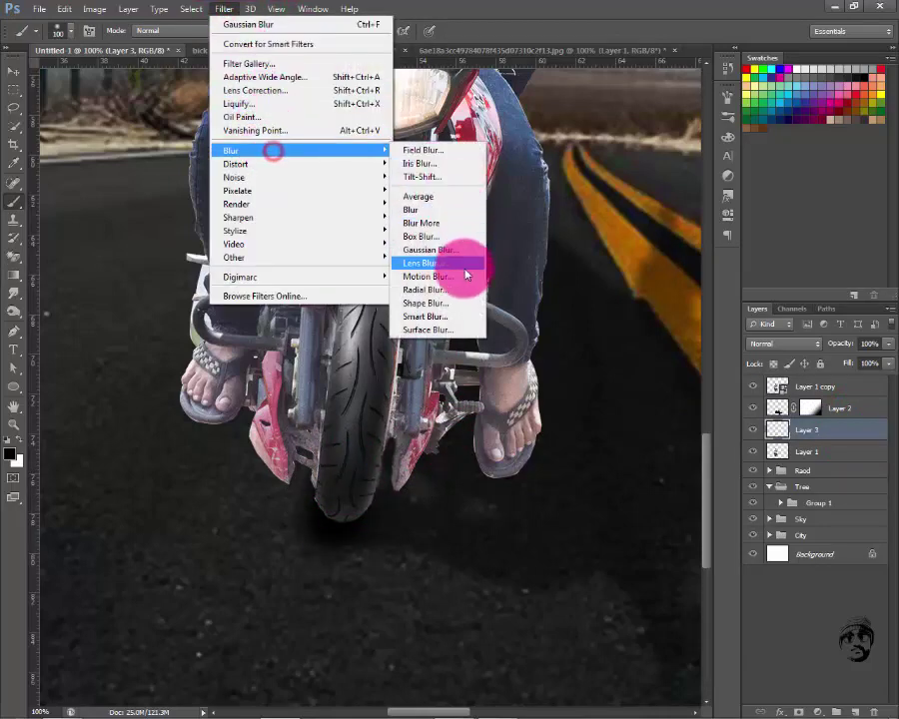
click(460, 251)
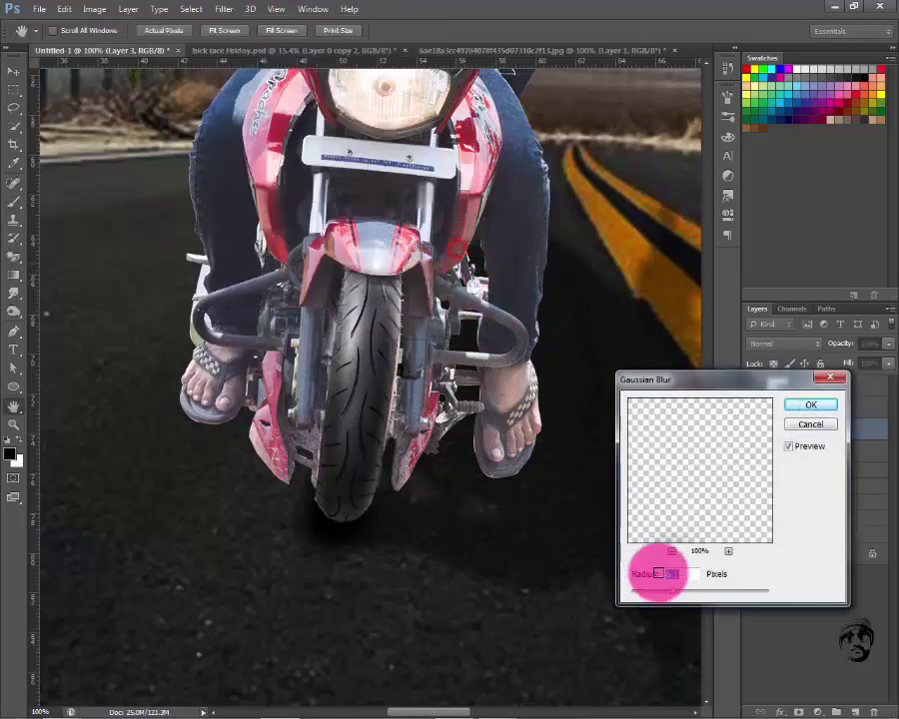
click(810, 404)
key(ctrl+t)
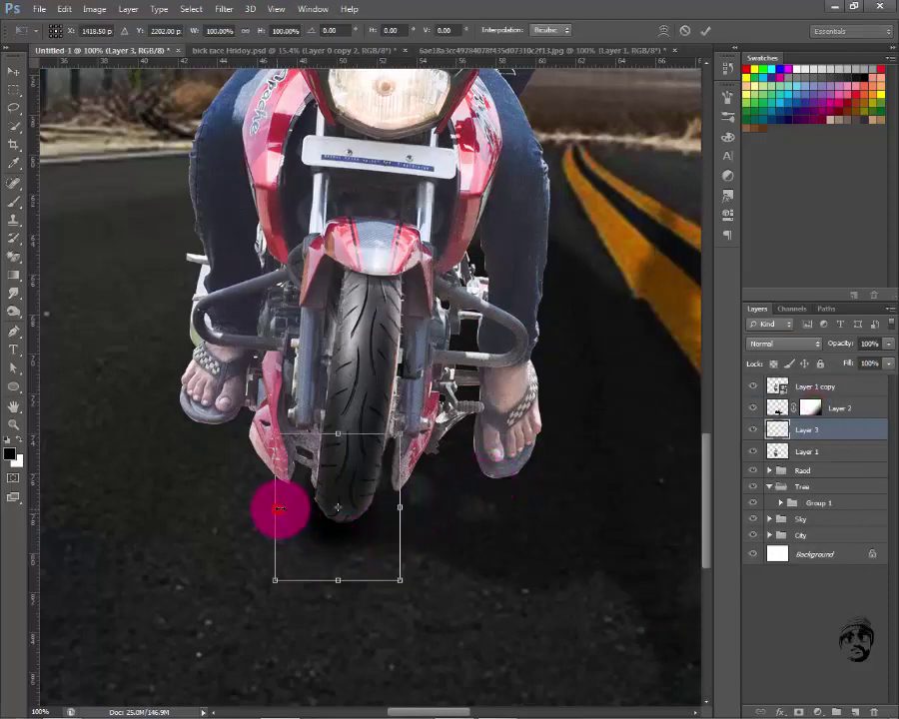
drag(279, 509, 284, 507)
drag(406, 515, 362, 498)
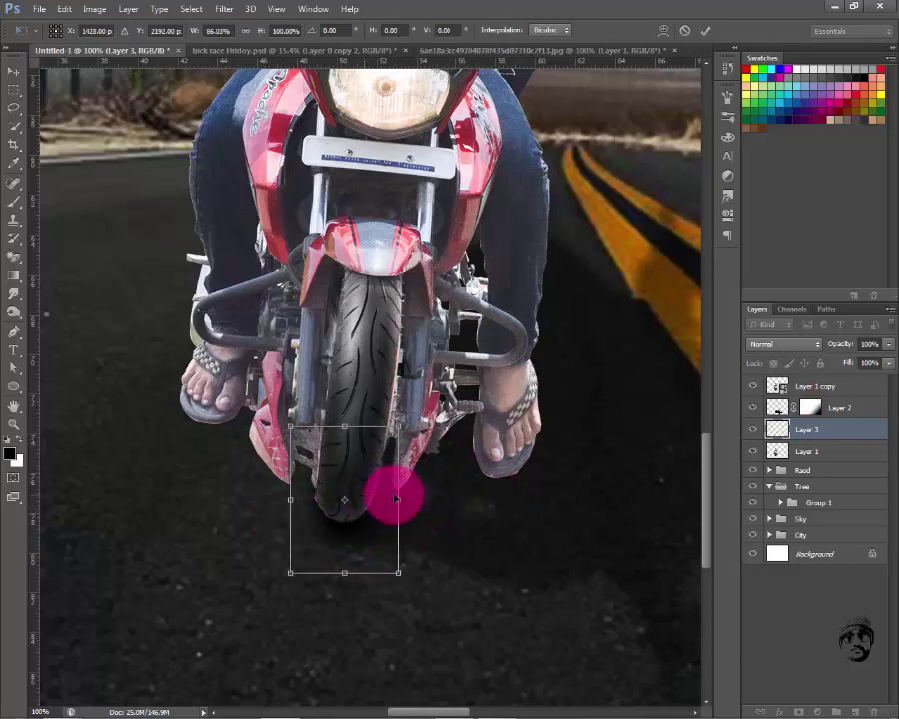
key(Return)
key(b)
key(ctrl+0)
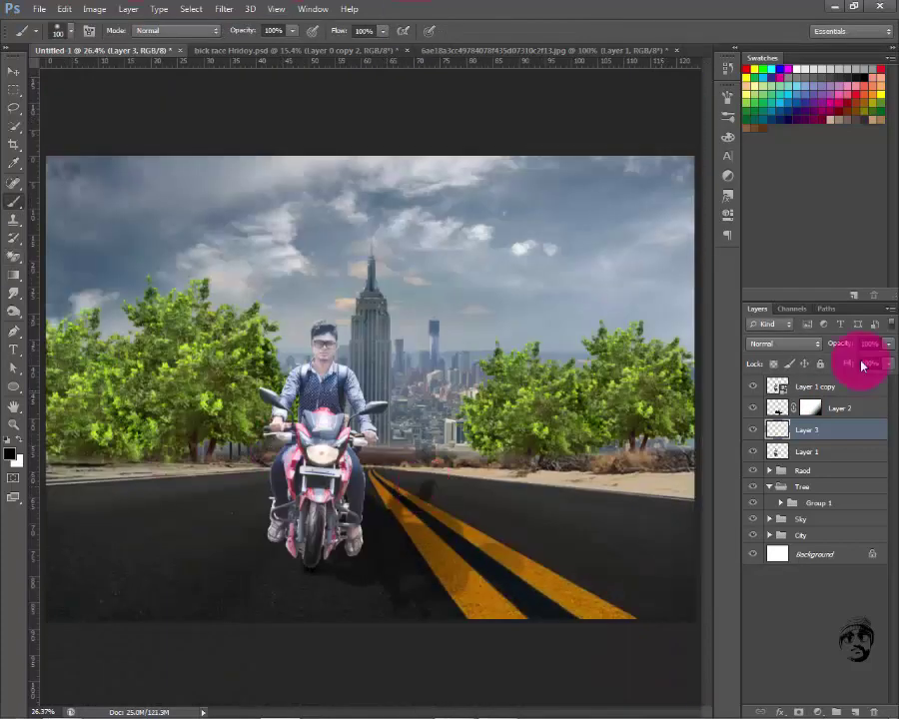
Clip a Brightness/Contrast adjustment to Layer 1 copy with Brightness about -60 and Contrast 58
click(834, 387)
click(817, 711)
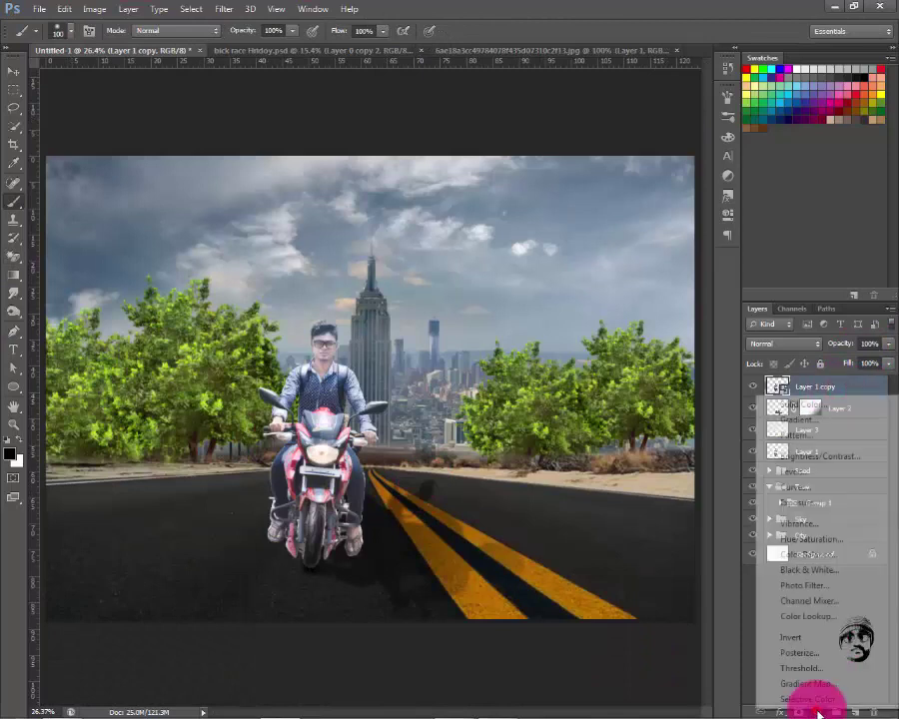
click(835, 456)
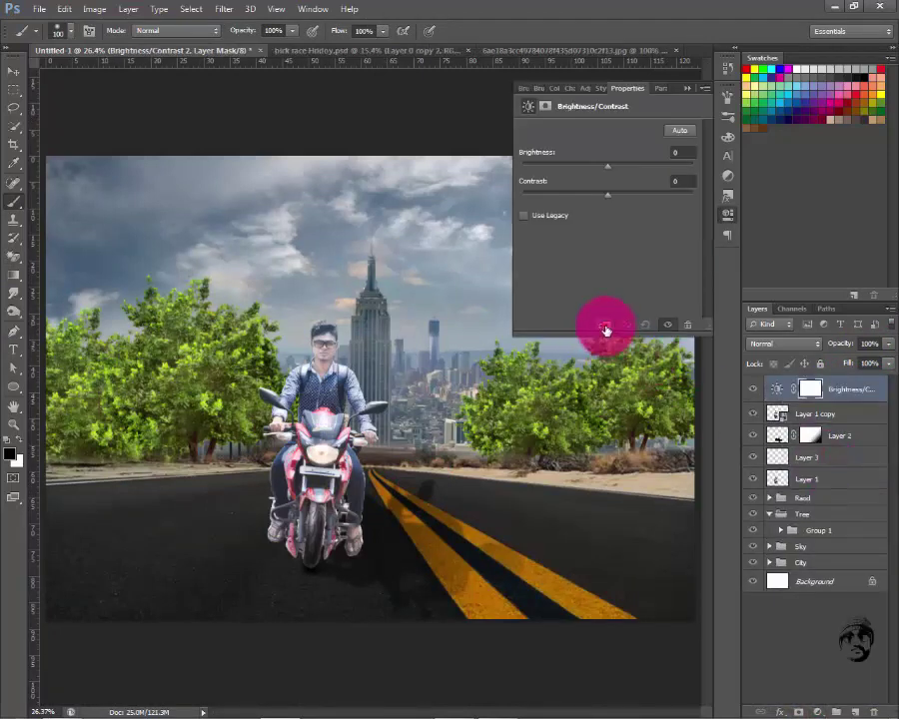
click(605, 329)
mouse_move(607, 166)
mouse_down()
mouse_move(593, 165)
mouse_move(654, 196)
mouse_up()
drag(602, 165, 570, 168)
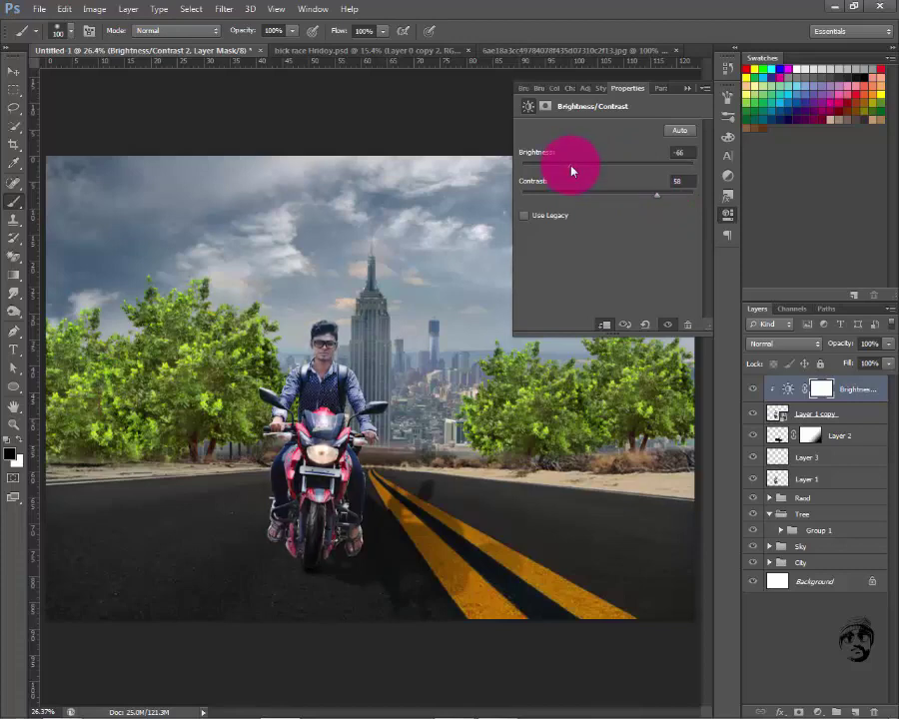
click(687, 90)
Paint black on the adjustment's mask over the rider's face to keep it bright
key(ctrl+plus)
key(ctrl+plus)
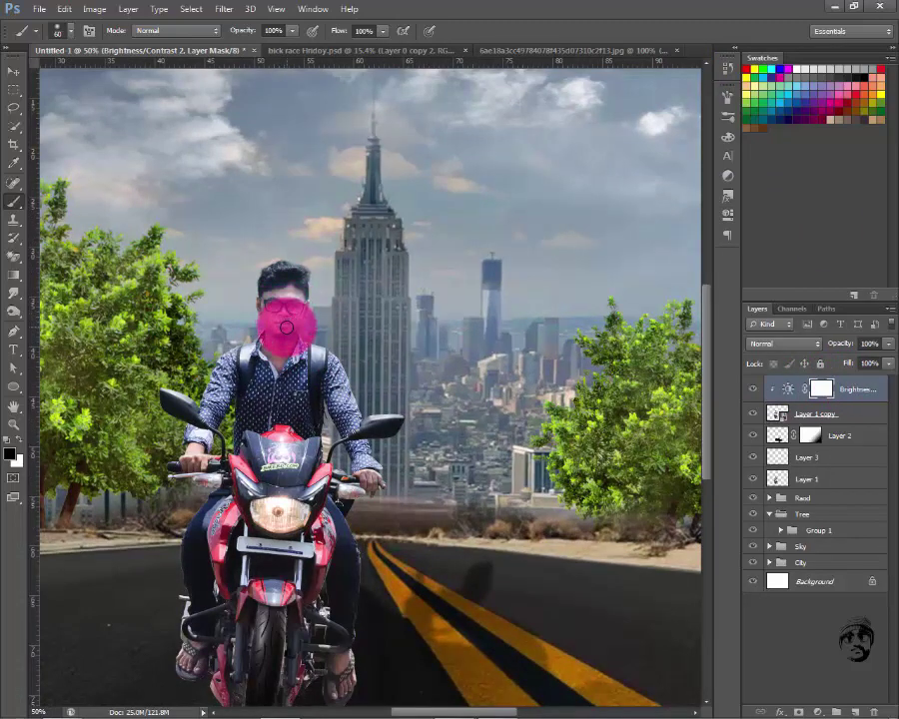
key(bracketright)
key(bracketright)
key(bracketright)
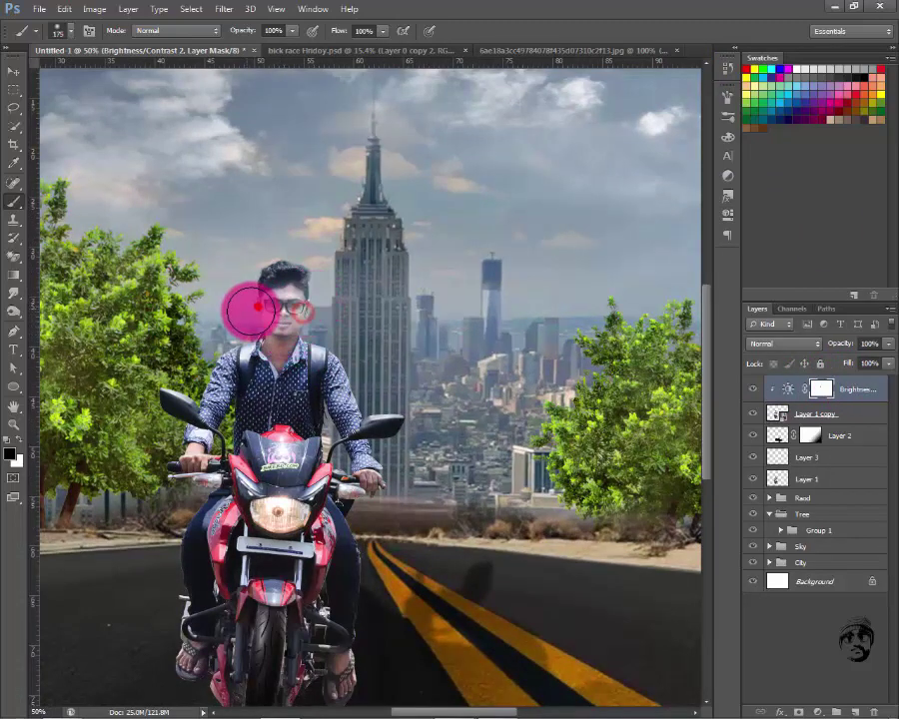
mouse_move(327, 317)
mouse_down()
mouse_move(368, 358)
mouse_move(361, 365)
mouse_move(221, 345)
mouse_move(200, 357)
mouse_move(266, 326)
mouse_move(290, 341)
mouse_up()
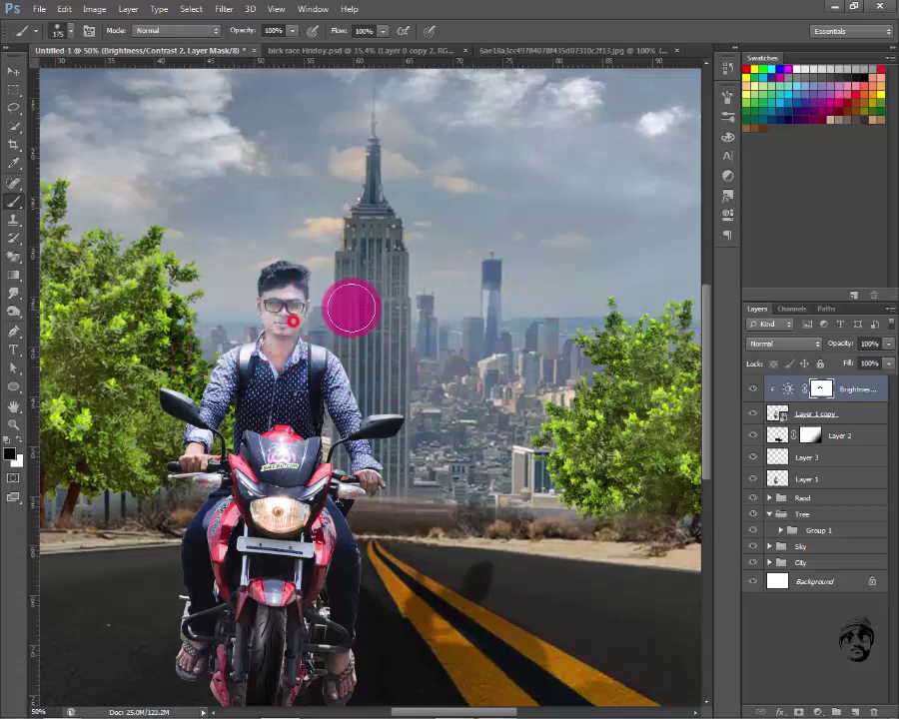
key(ctrl+0)
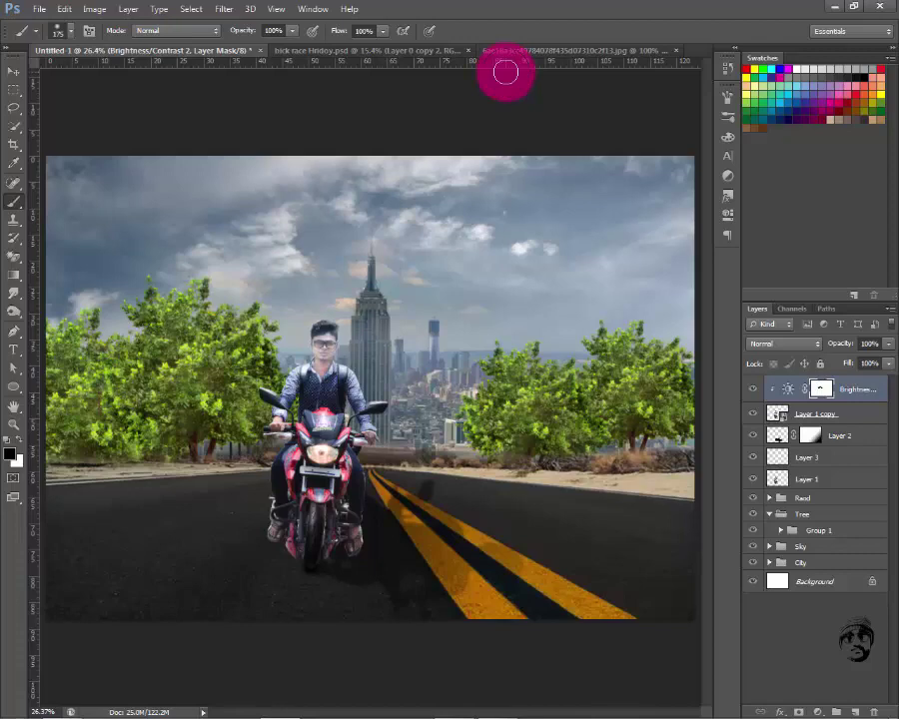
scroll(504, 71, up, 1)
scroll(504, 72, up, 1)
scroll(505, 84, down, 1)
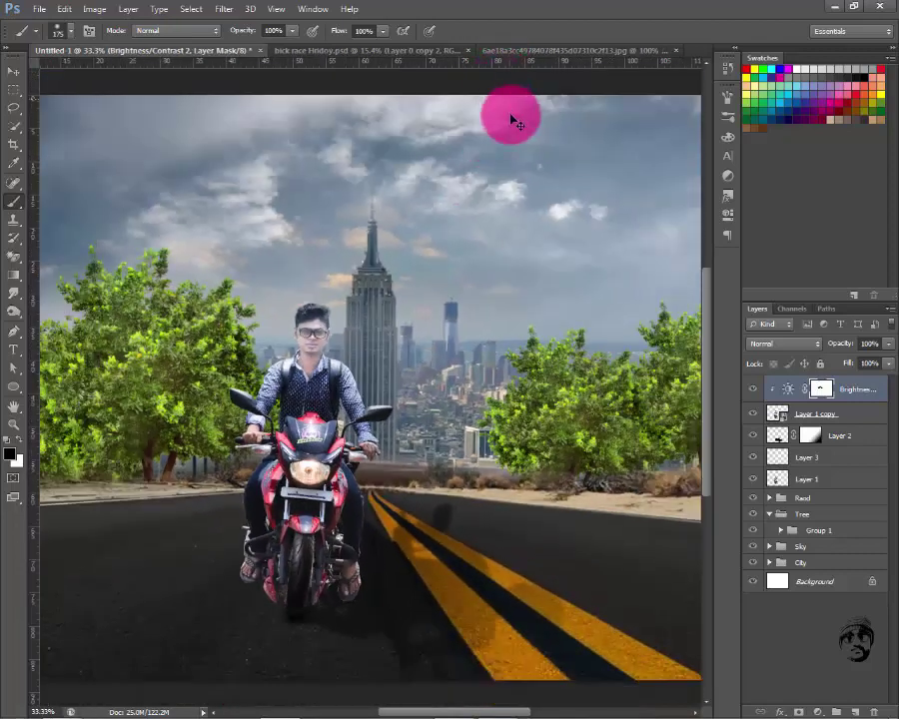
Add a Levels adjustment on the rider with the black input set to 19
click(819, 712)
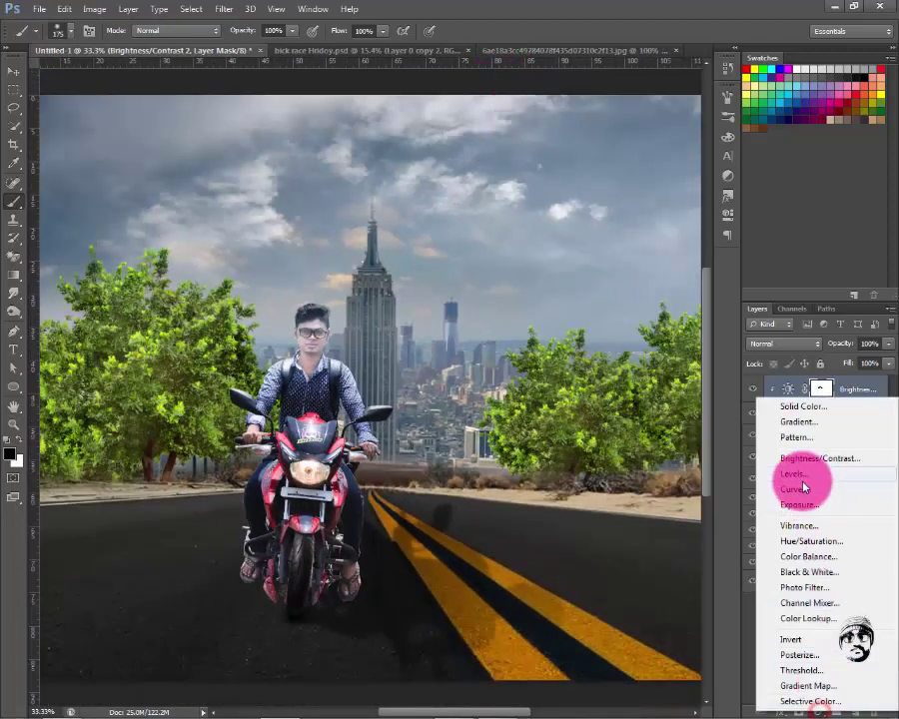
click(805, 477)
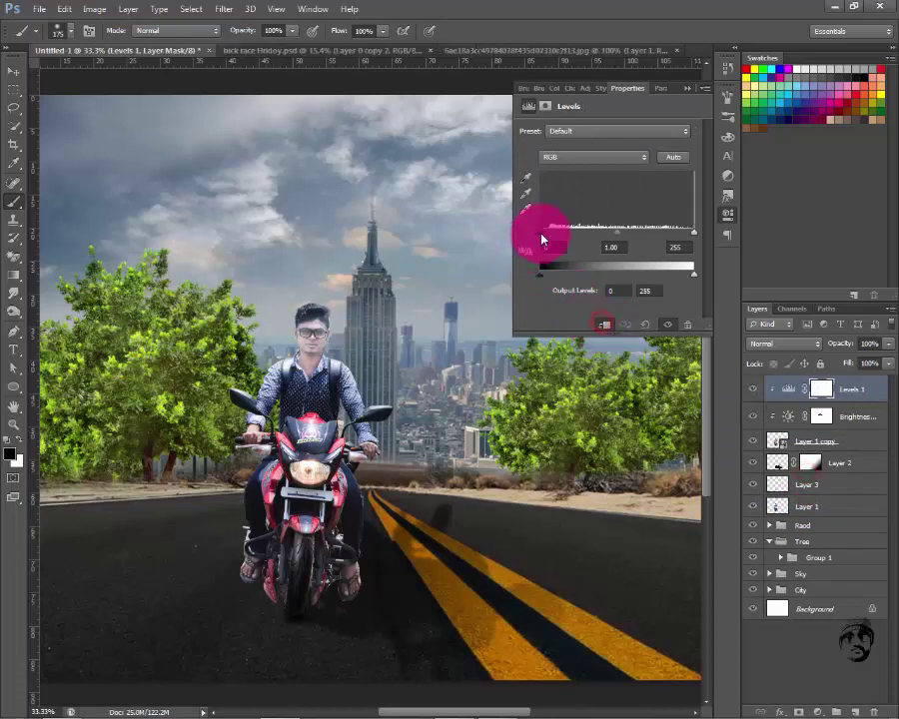
drag(539, 232, 554, 237)
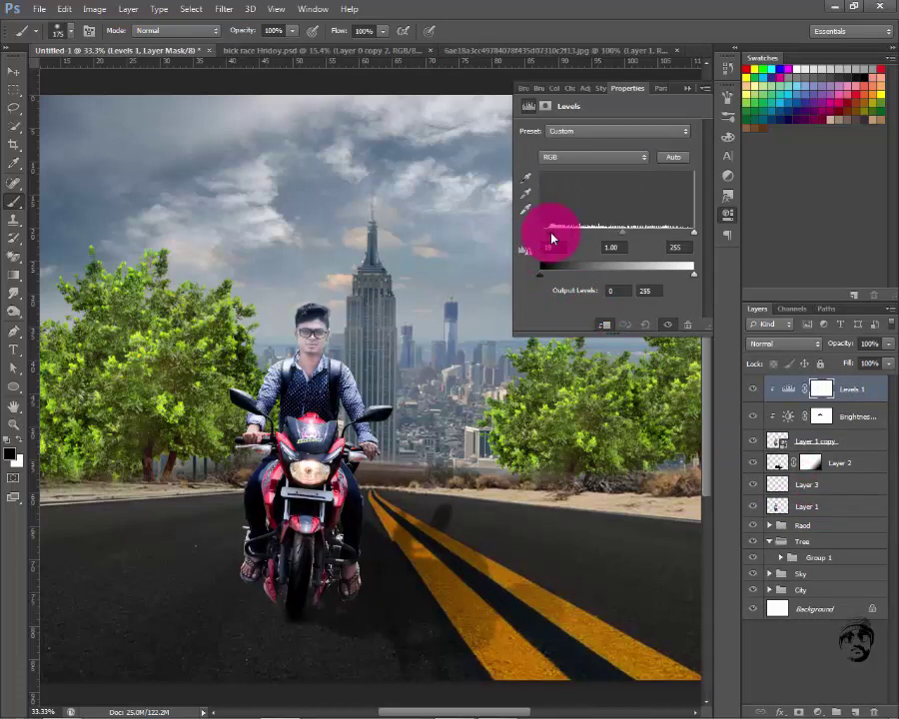
click(689, 88)
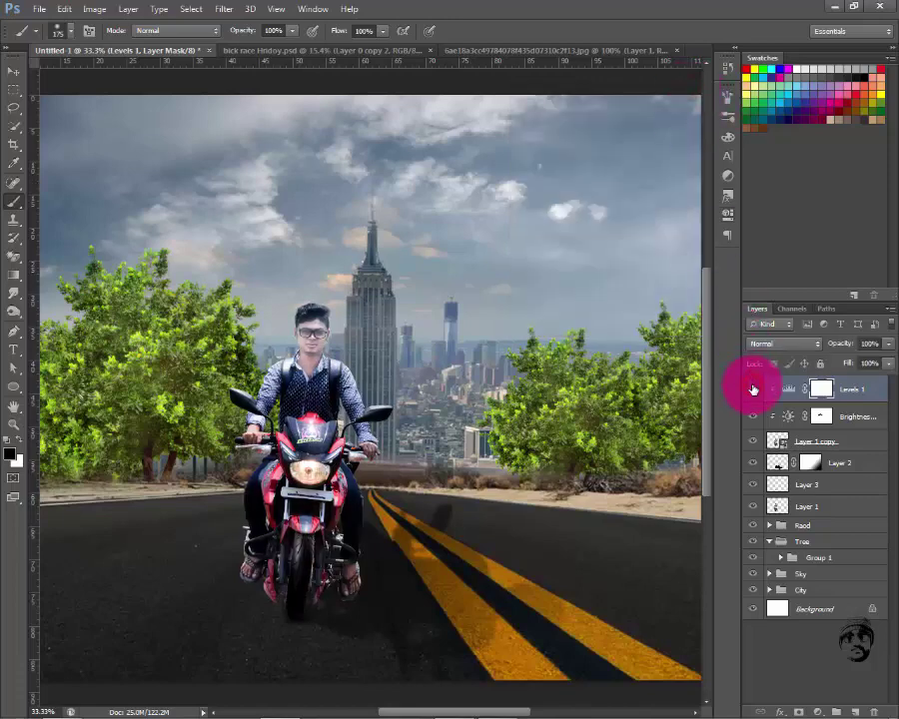
key(ctrl+plus)
key(ctrl+minus)
Add a Curves adjustment clipped to the rider with an S-shaped contrast curve
click(819, 710)
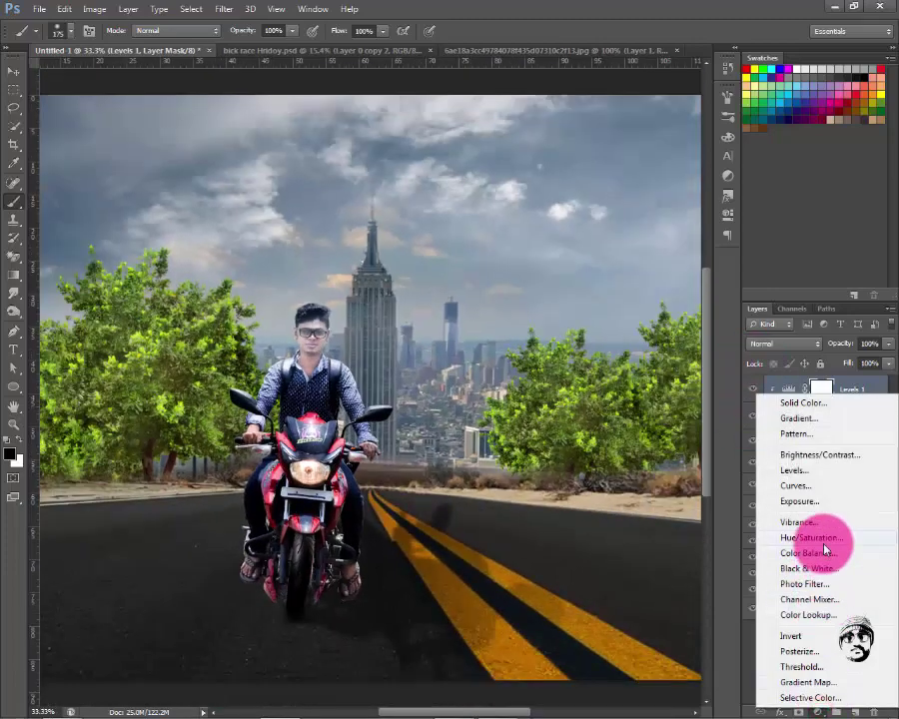
click(794, 485)
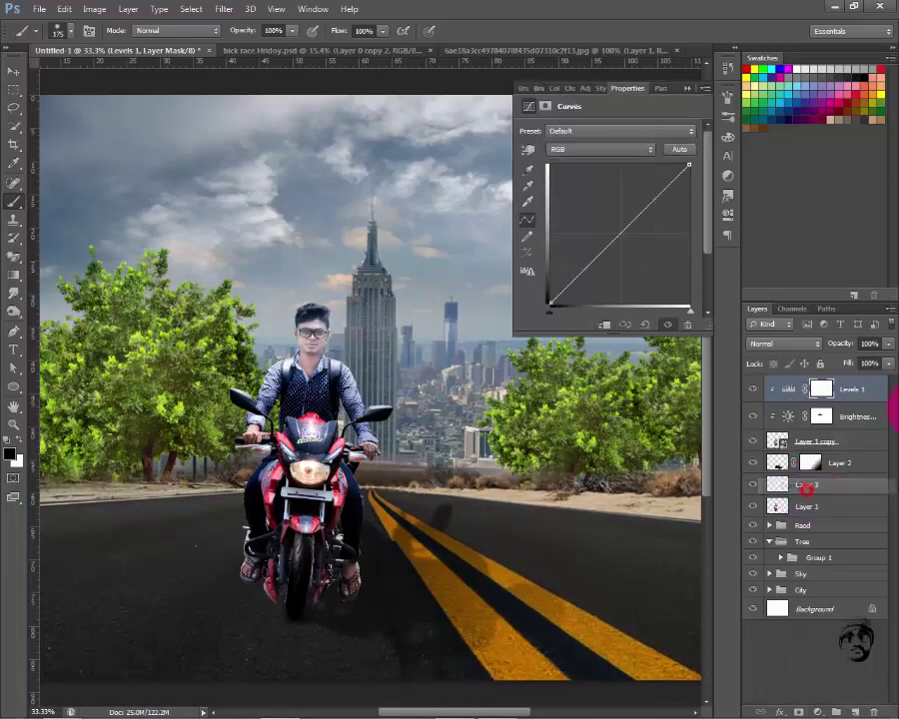
click(607, 324)
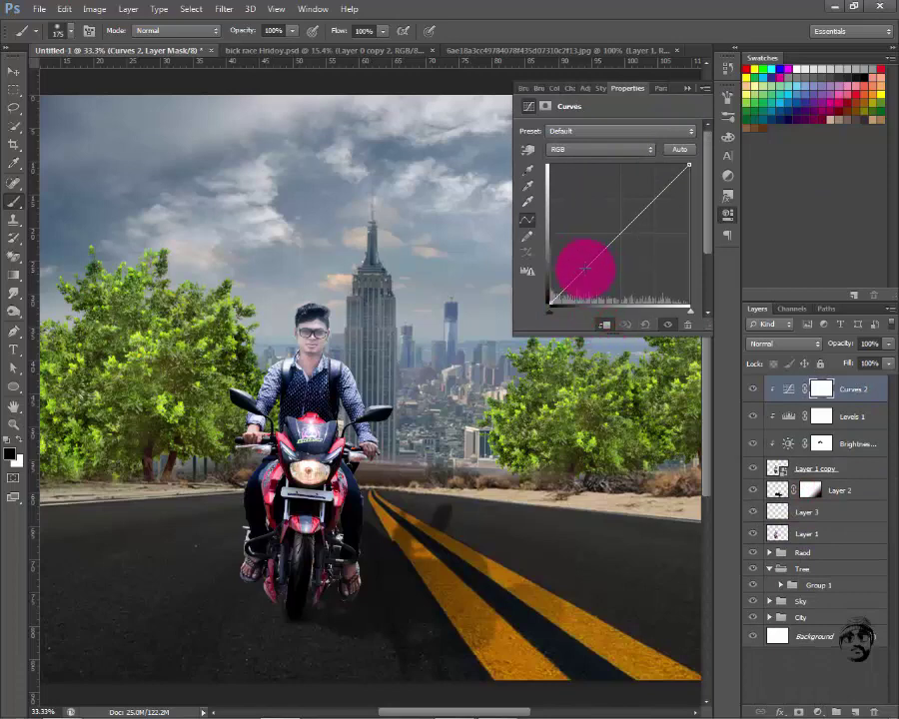
drag(586, 267, 590, 272)
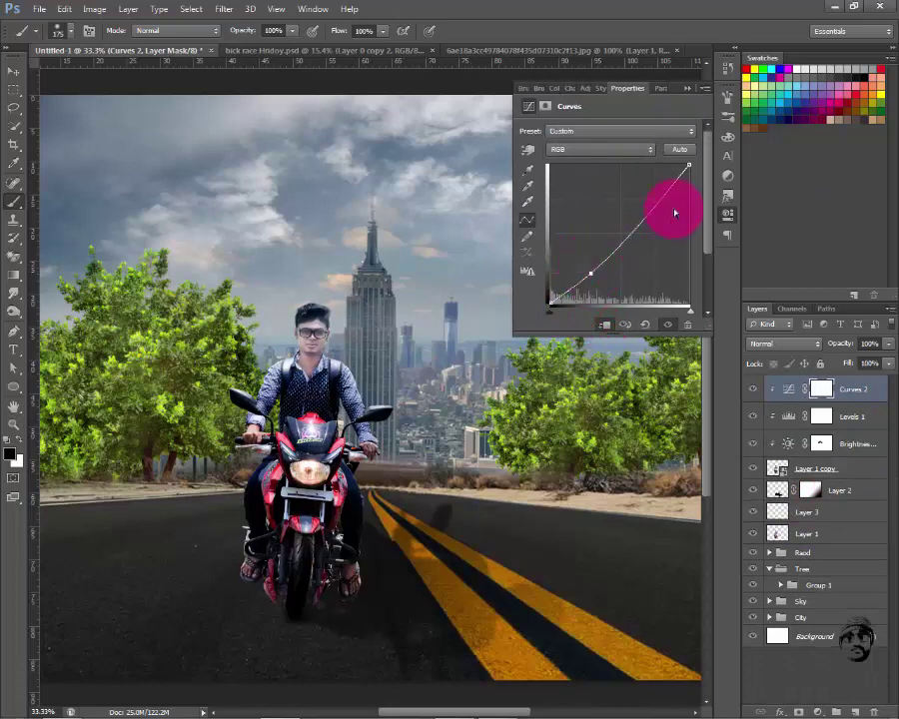
drag(658, 204, 652, 196)
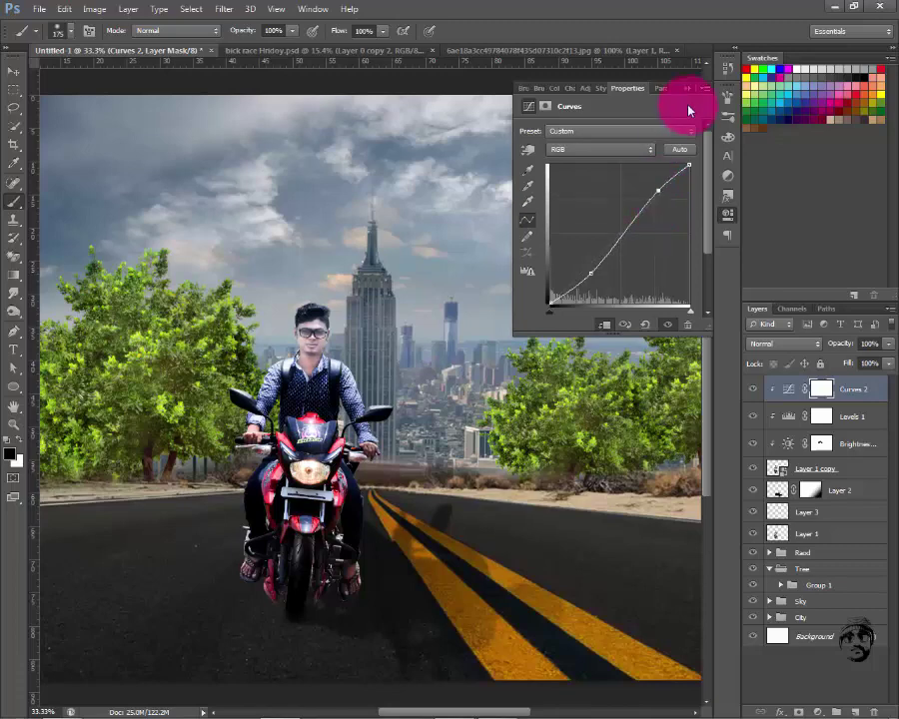
click(687, 89)
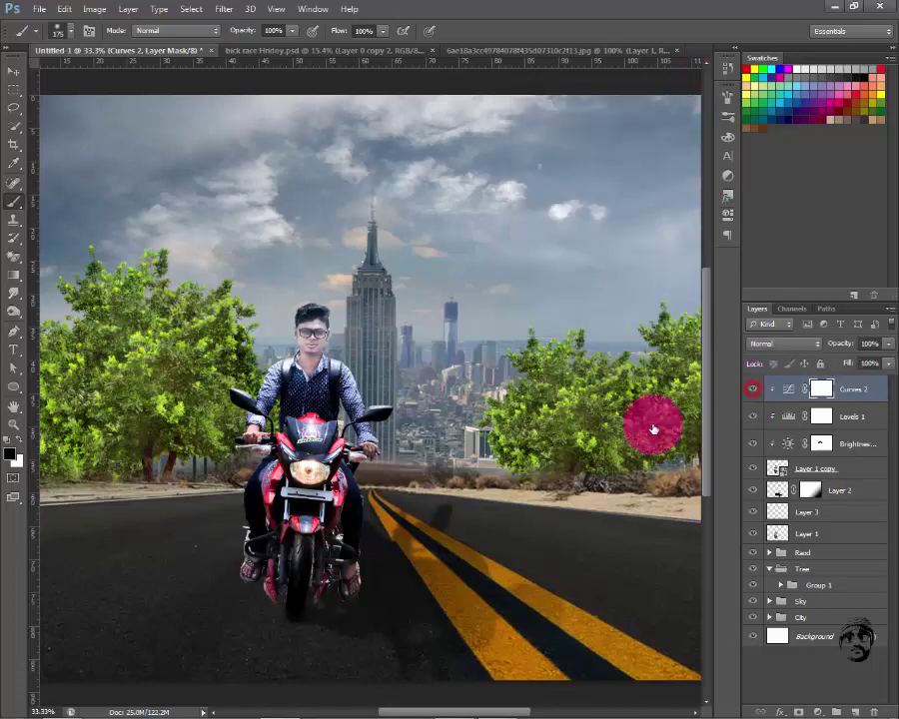
click(817, 711)
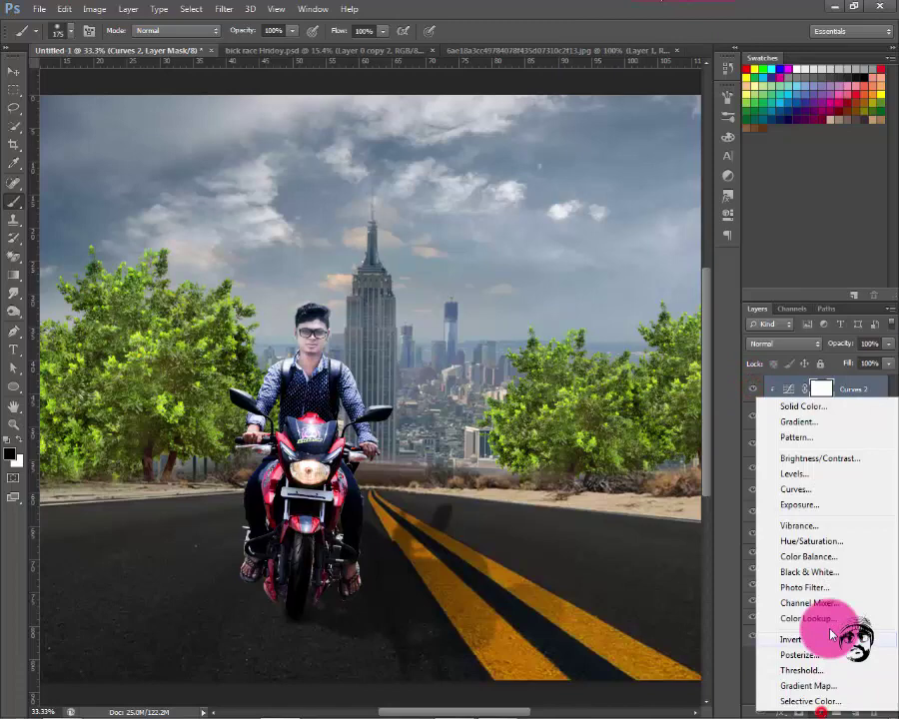
click(821, 557)
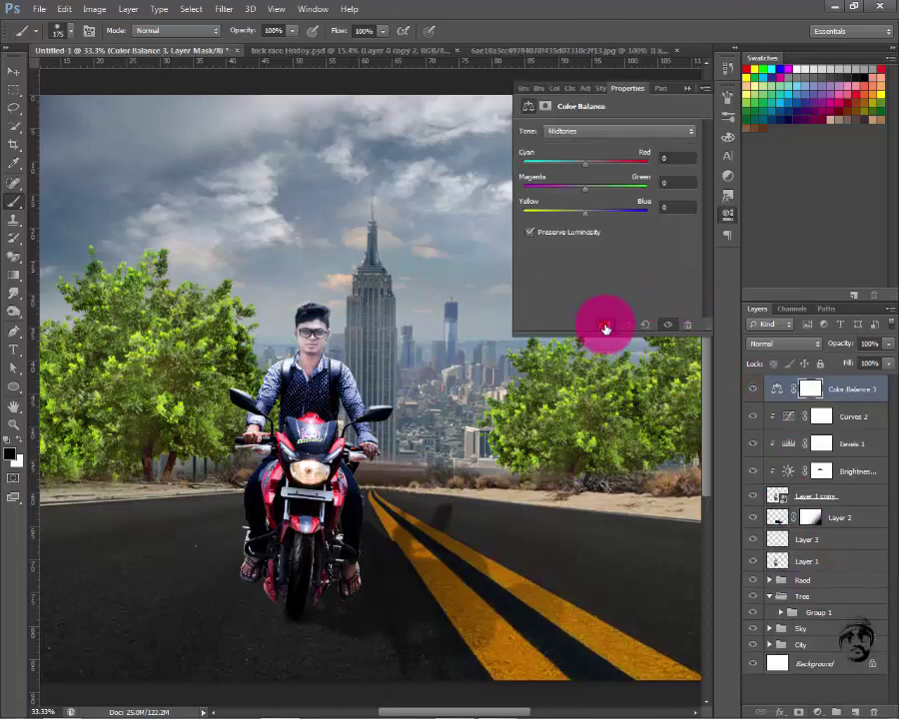
click(587, 132)
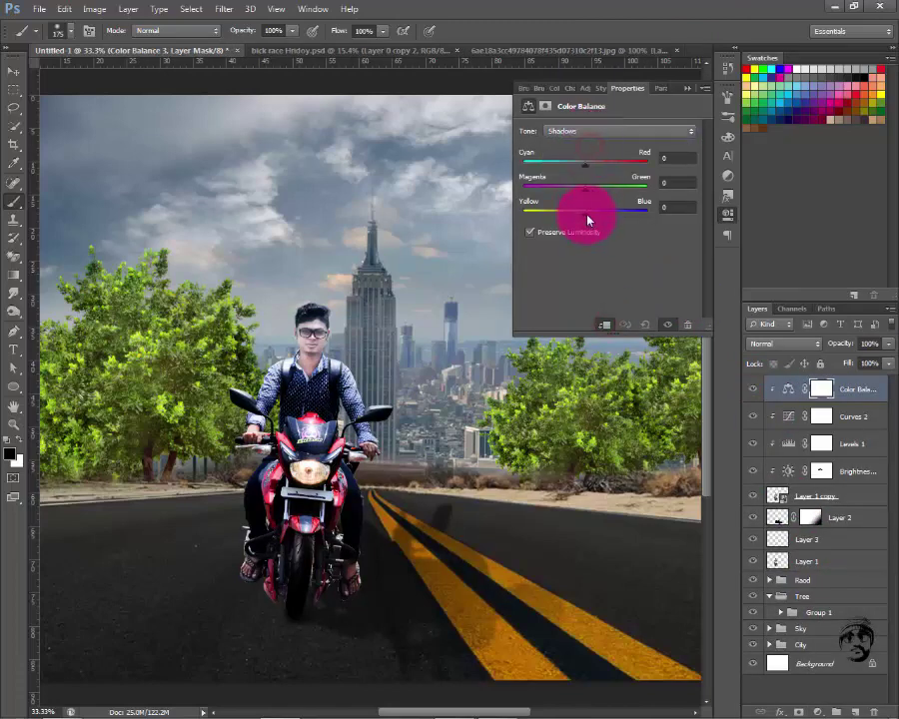
drag(574, 212, 589, 213)
mouse_move(585, 163)
mouse_down()
mouse_move(579, 170)
mouse_move(587, 170)
mouse_up()
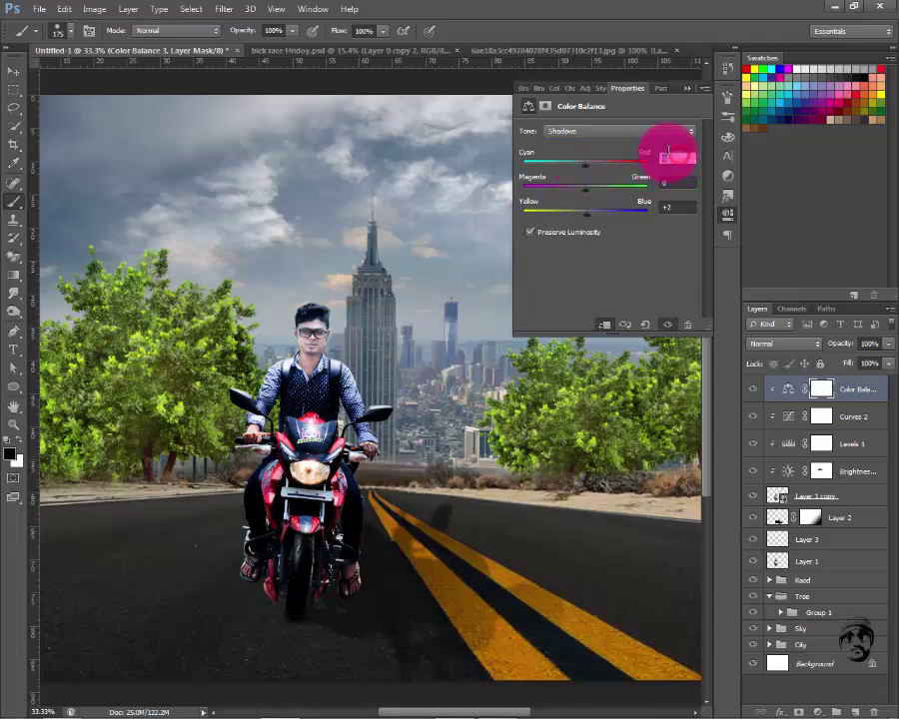
click(684, 88)
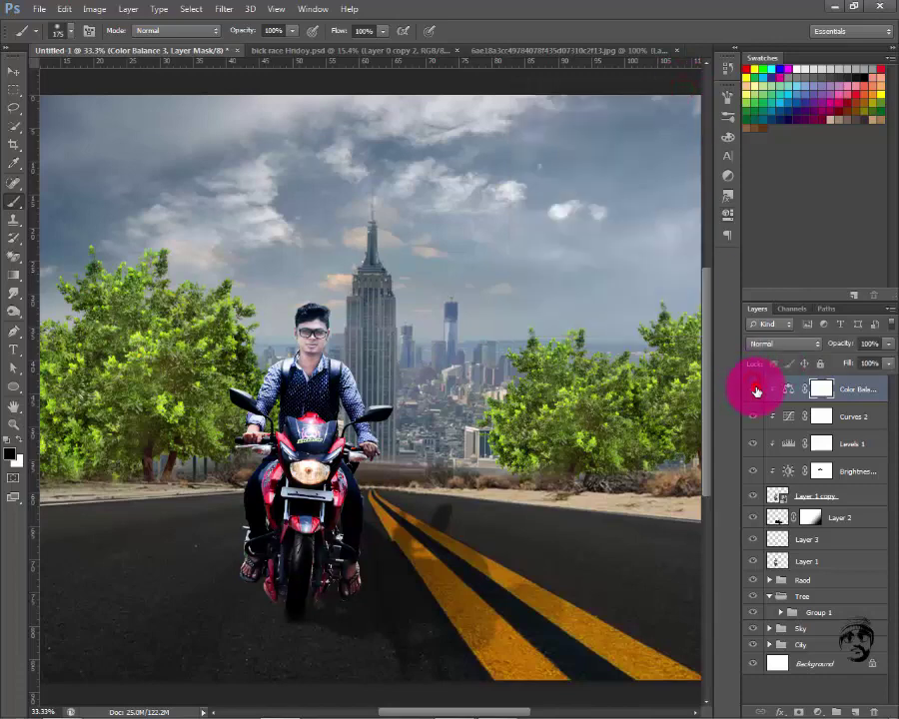
drag(755, 390, 771, 446)
key(Delete)
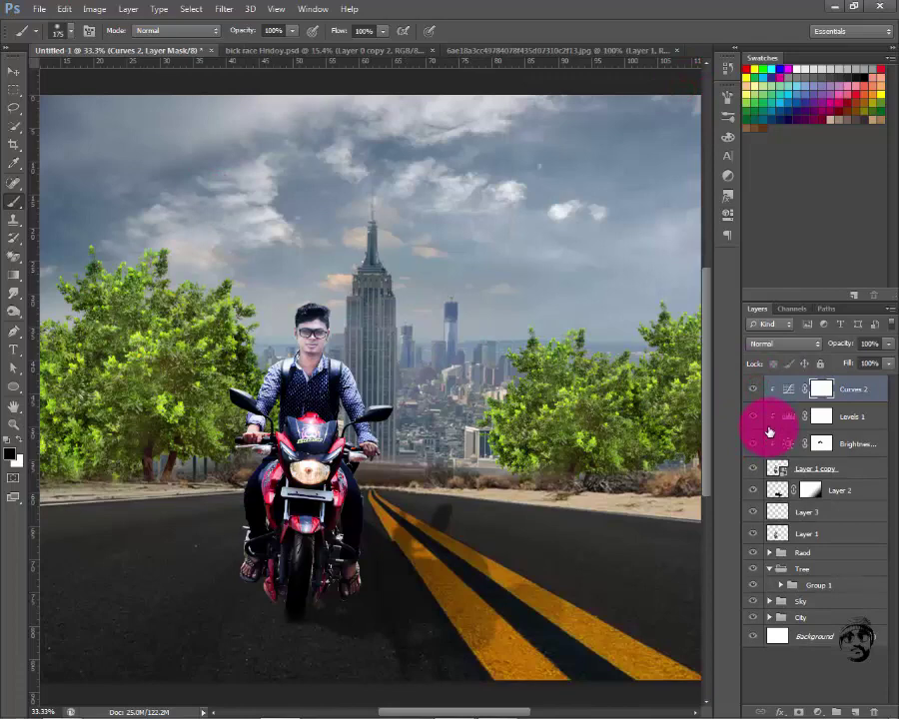
key(ctrl+0)
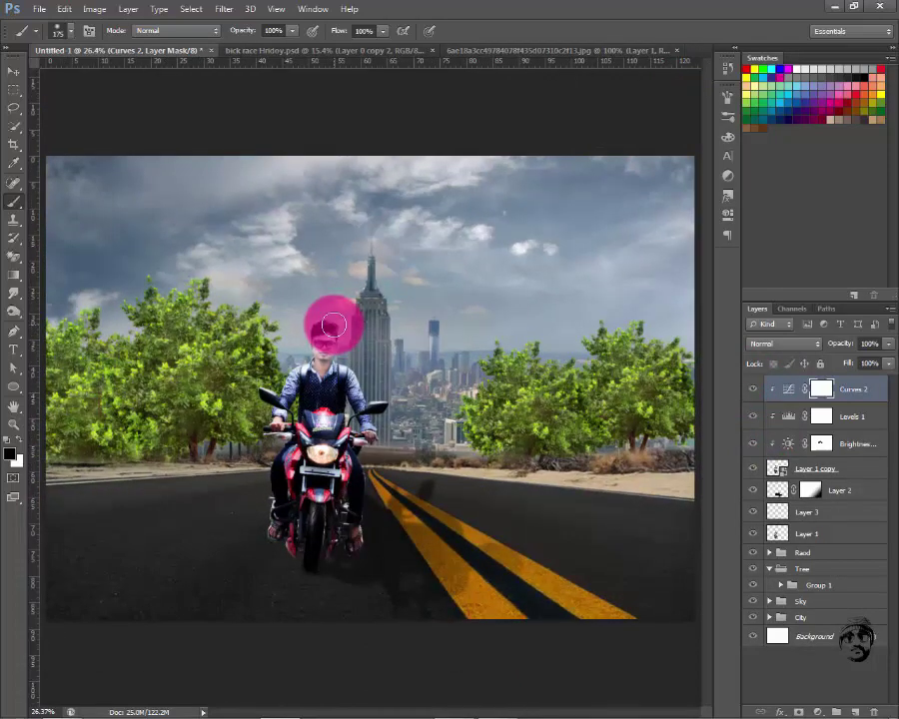
key(ctrl+plus)
key(ctrl+plus)
key(ctrl+plus)
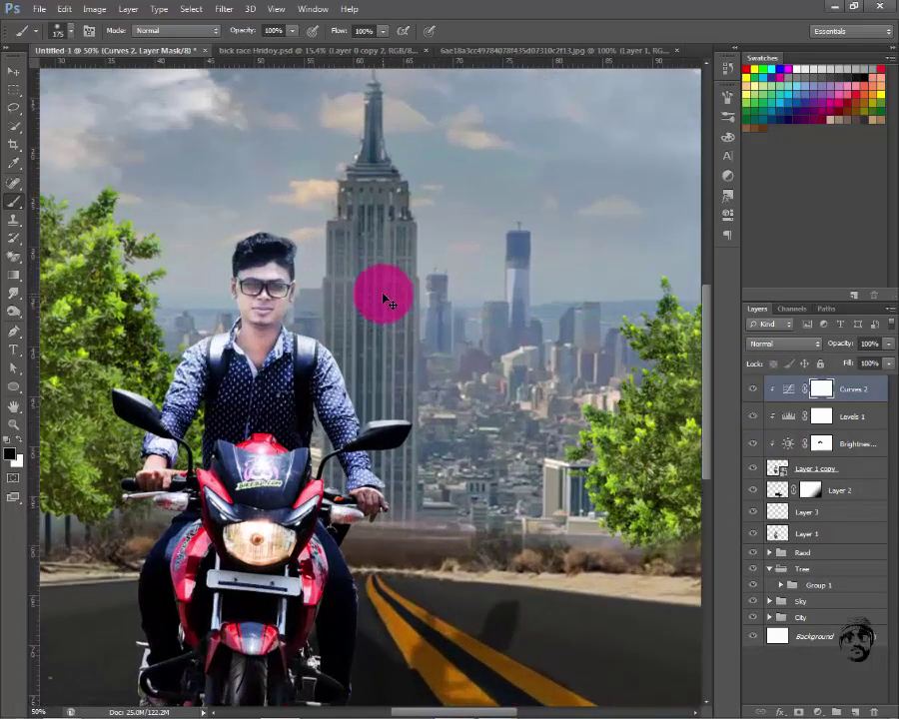
key(ctrl+minus)
key(ctrl+minus)
key(ctrl+minus)
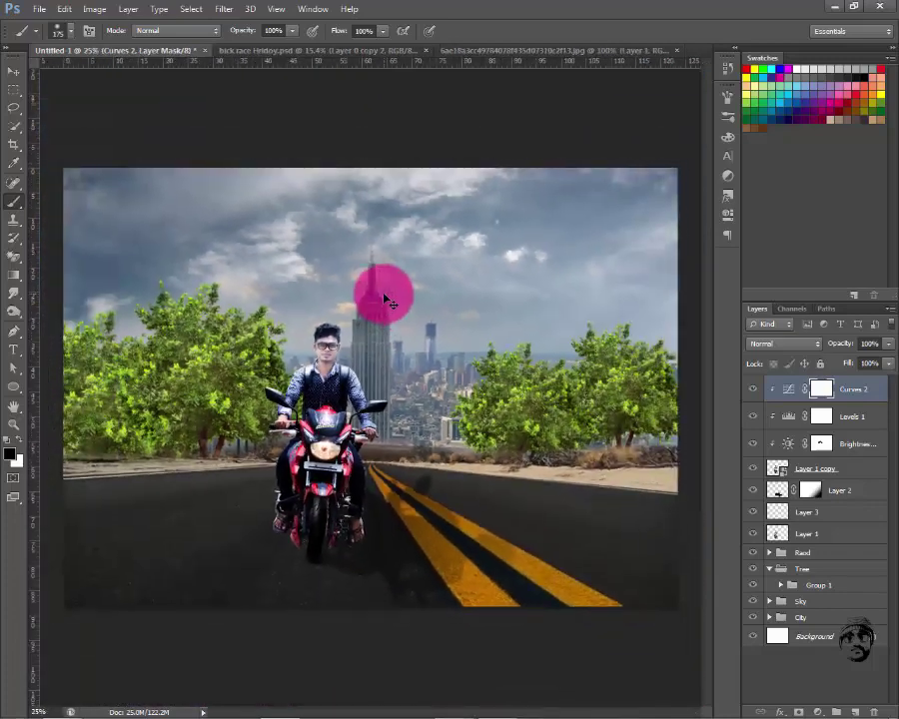
key(ctrl+plus)
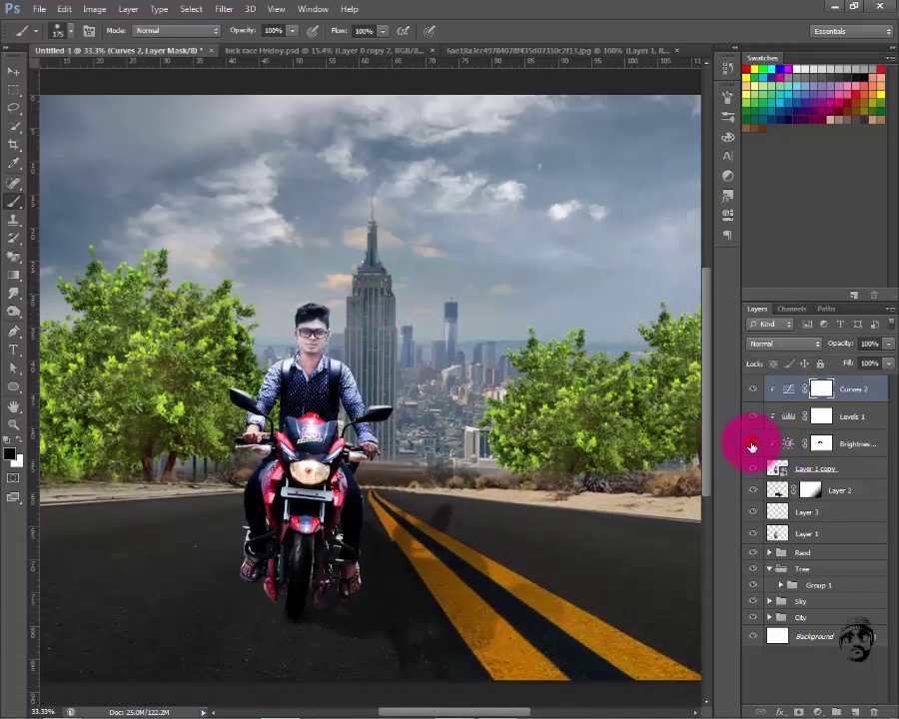
Target the Brightness/Contrast 2 mask with a large, low-opacity white brush
click(821, 444)
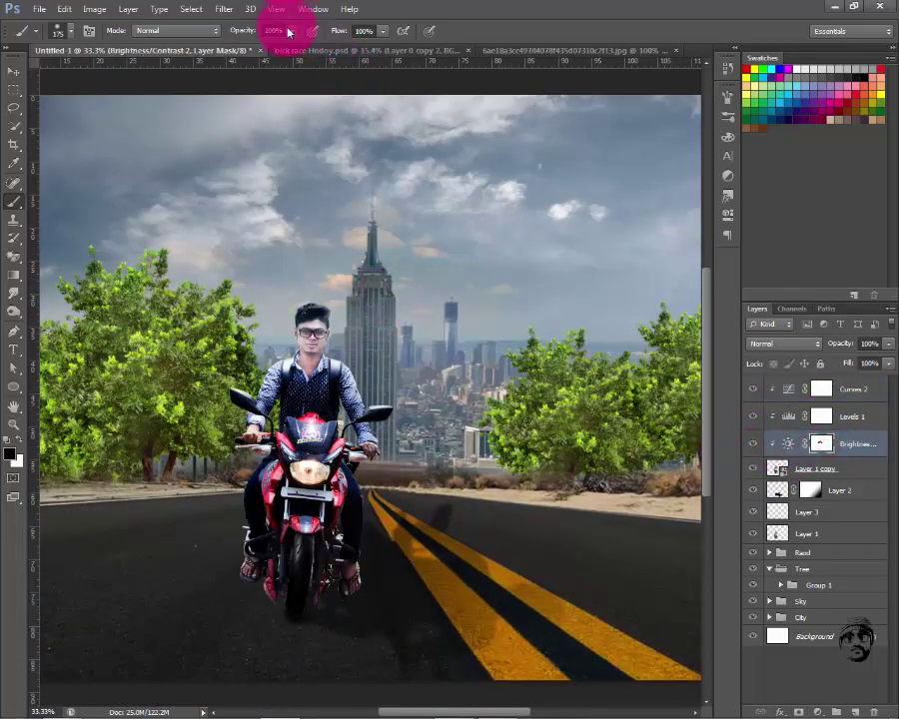
key(2)
key(8)
click(20, 446)
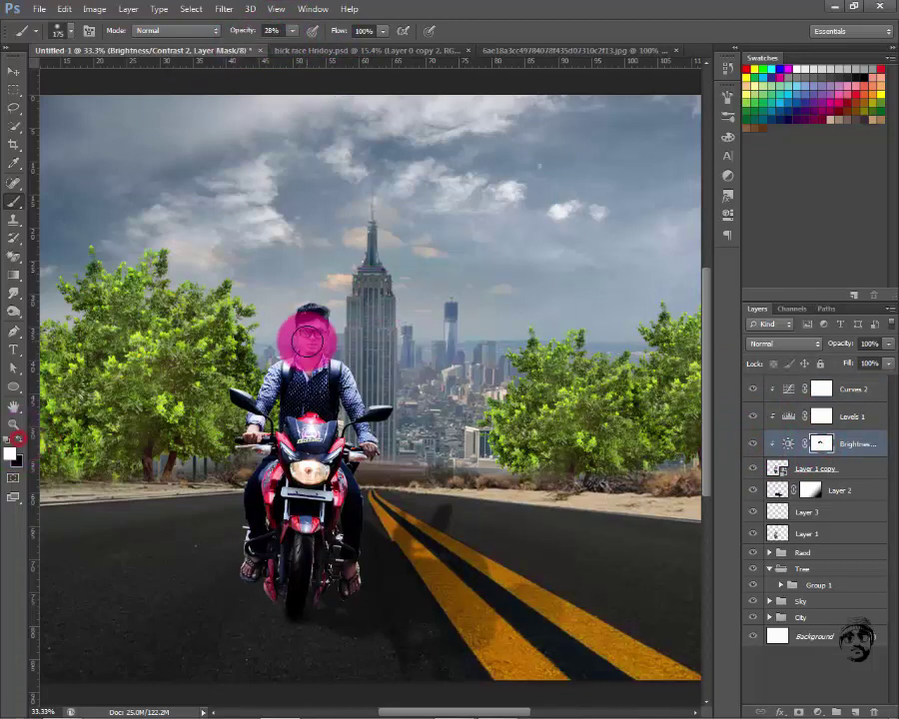
drag(331, 342, 293, 352)
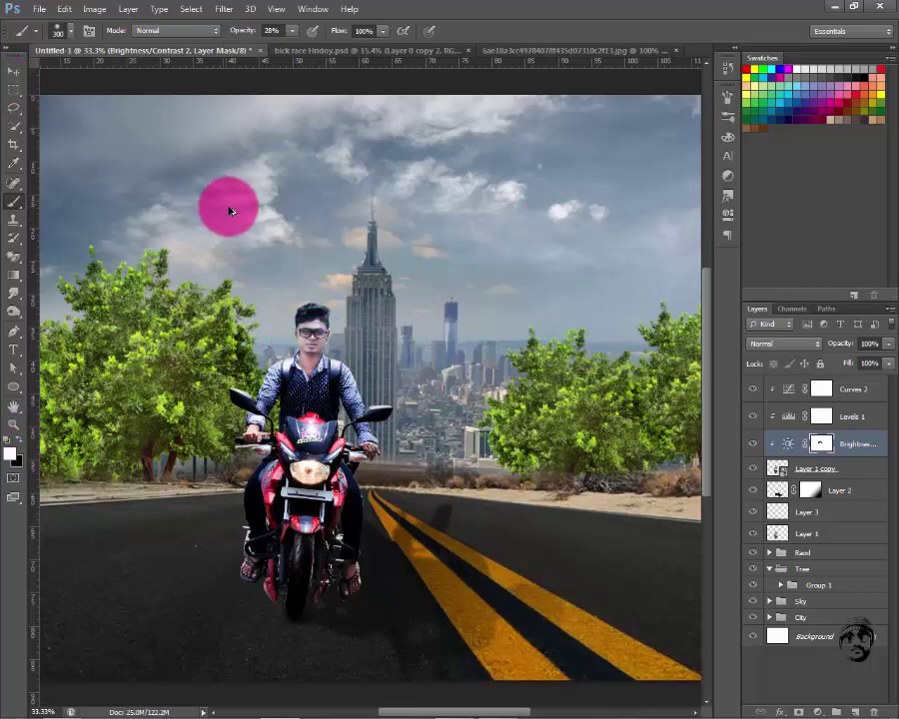
key(alt+bracketright)
key(alt+bracketright)
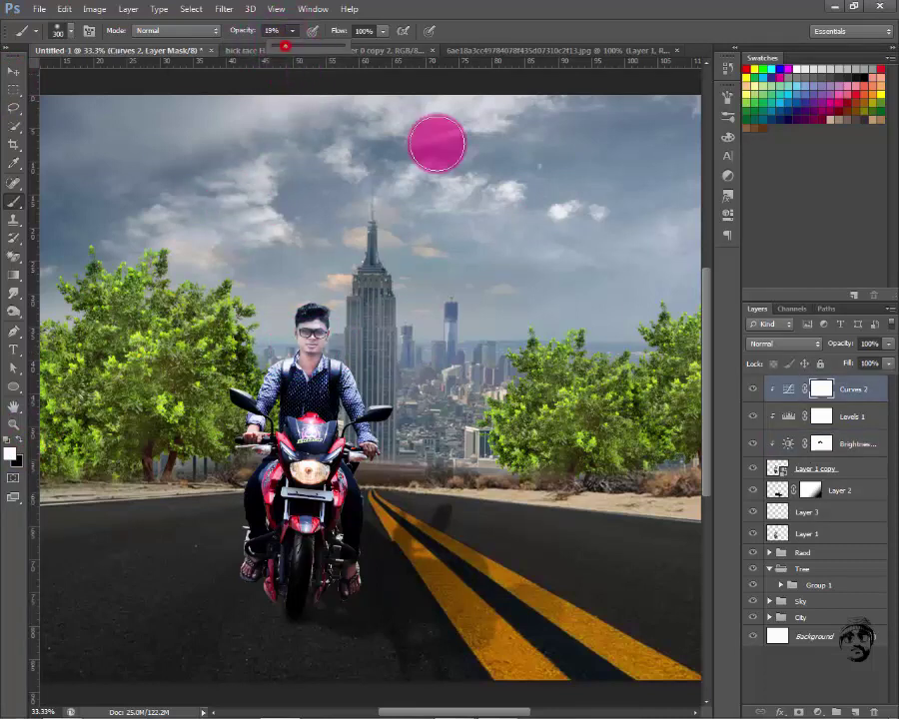
Paint white at 19% opacity over the rider's head on the Brightness/Contrast mask
click(820, 442)
key(1)
key(9)
drag(385, 383, 310, 330)
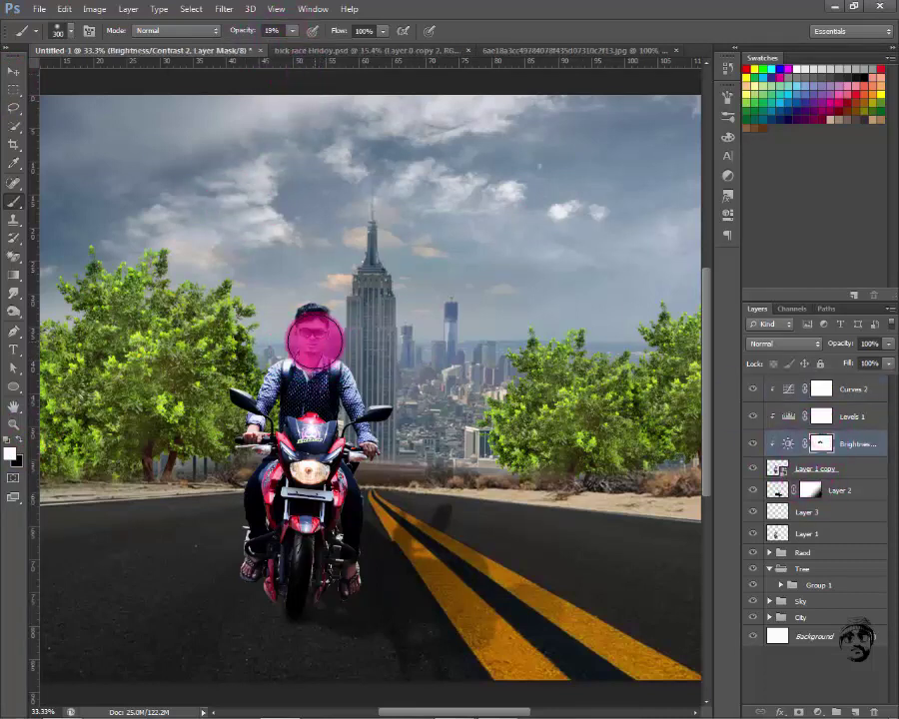
key(alt+bracketright)
key(alt+bracketright)
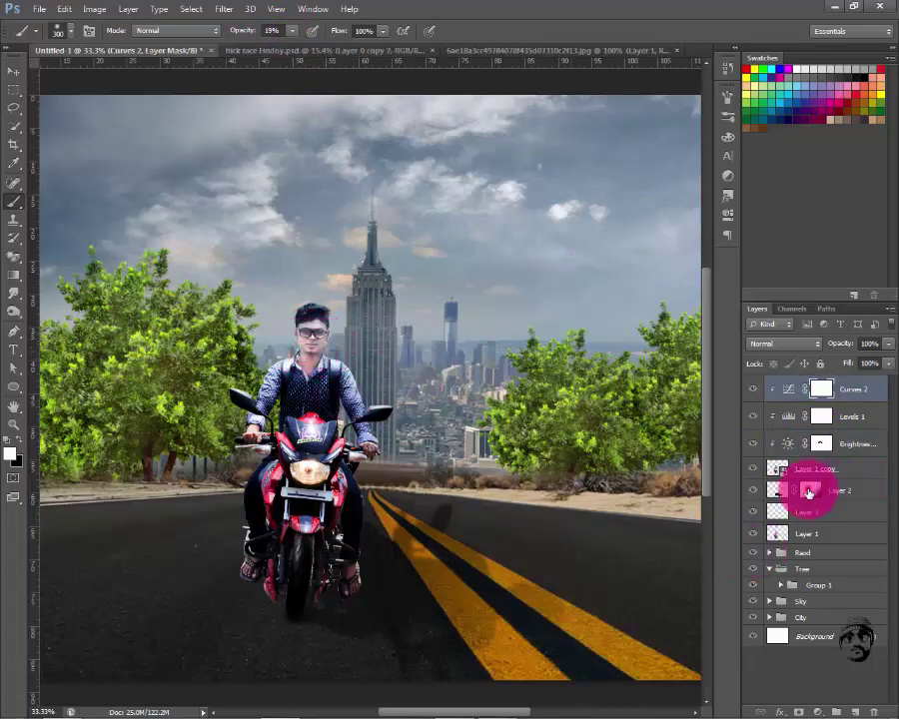
click(809, 485)
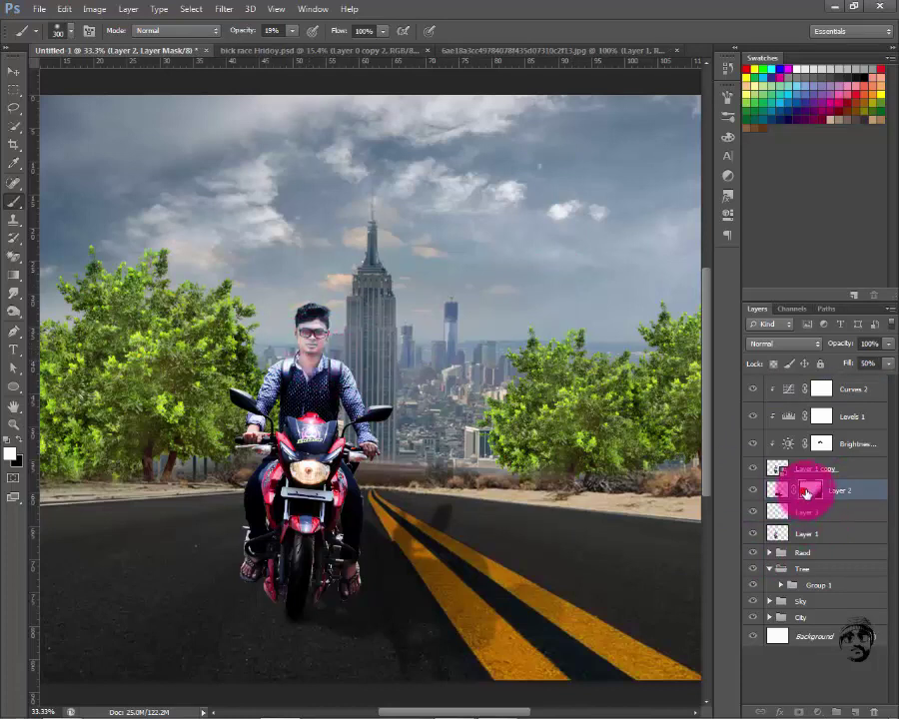
click(811, 442)
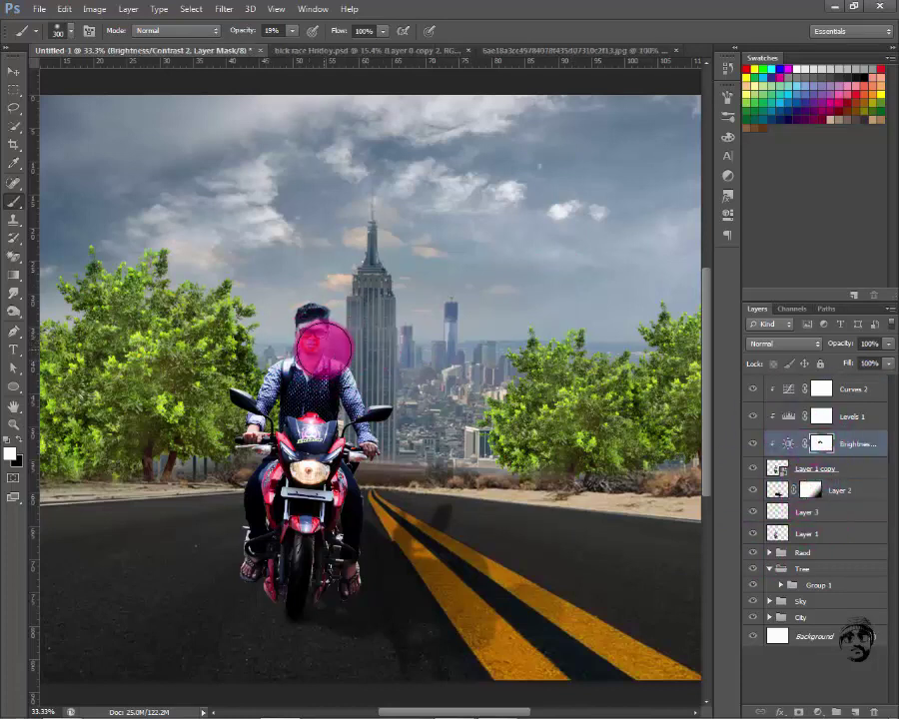
alt+scroll(464, 441, down, 3)
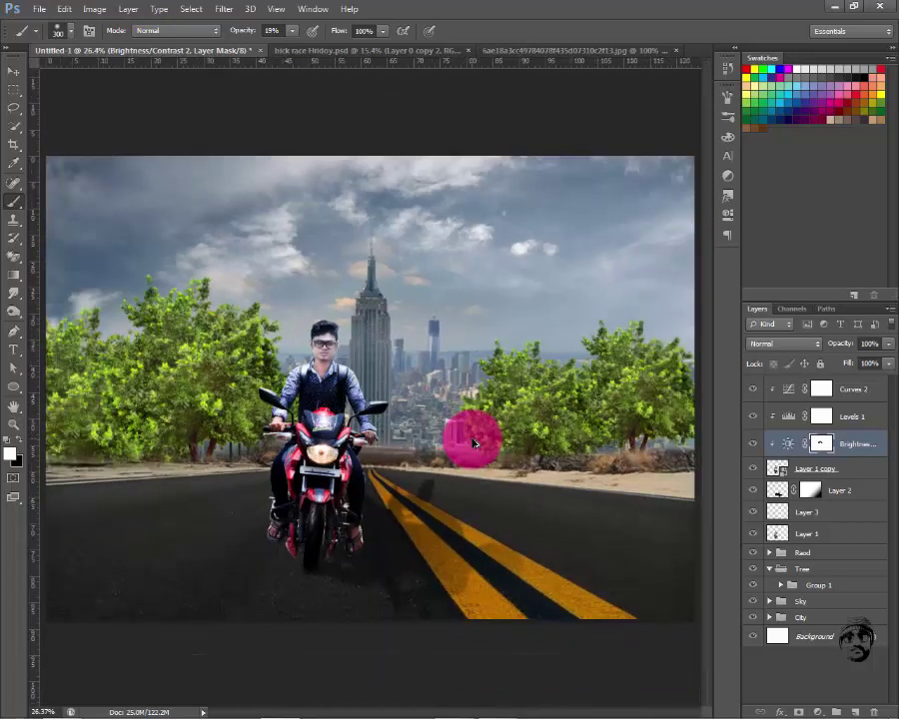
alt+scroll(473, 443, up, 3)
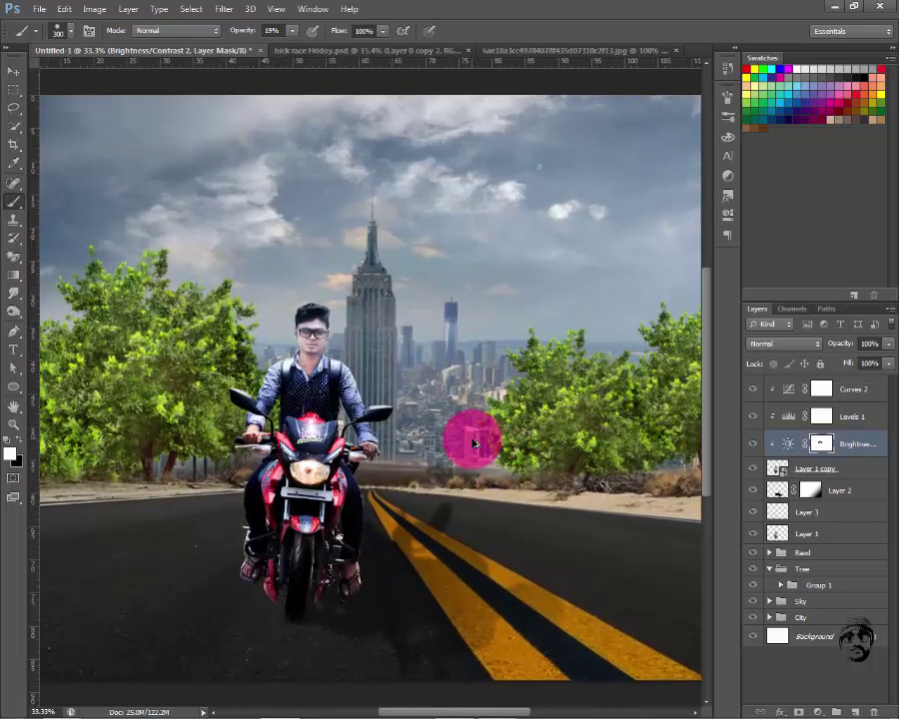
Group the rider and his adjustment layers into a group named 'Image'
click(832, 527)
shift+click(838, 380)
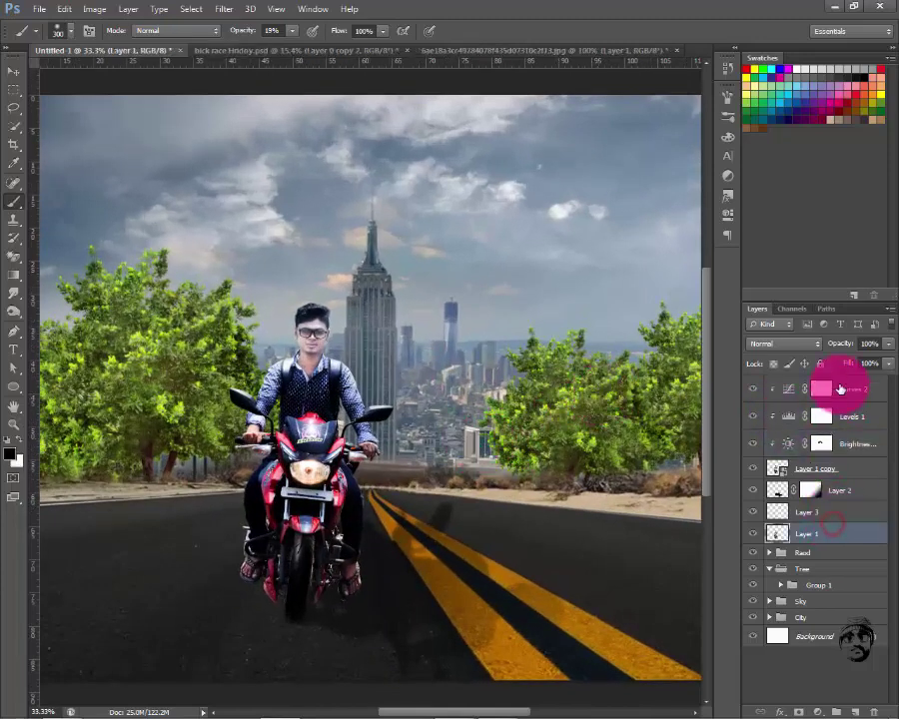
key(ctrl+g)
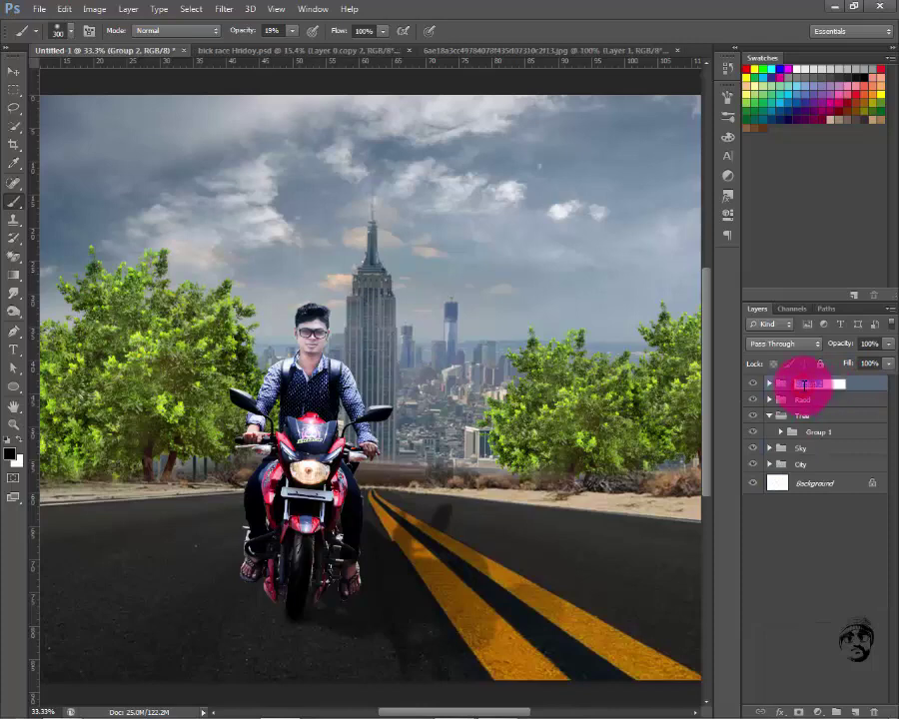
key(Return)
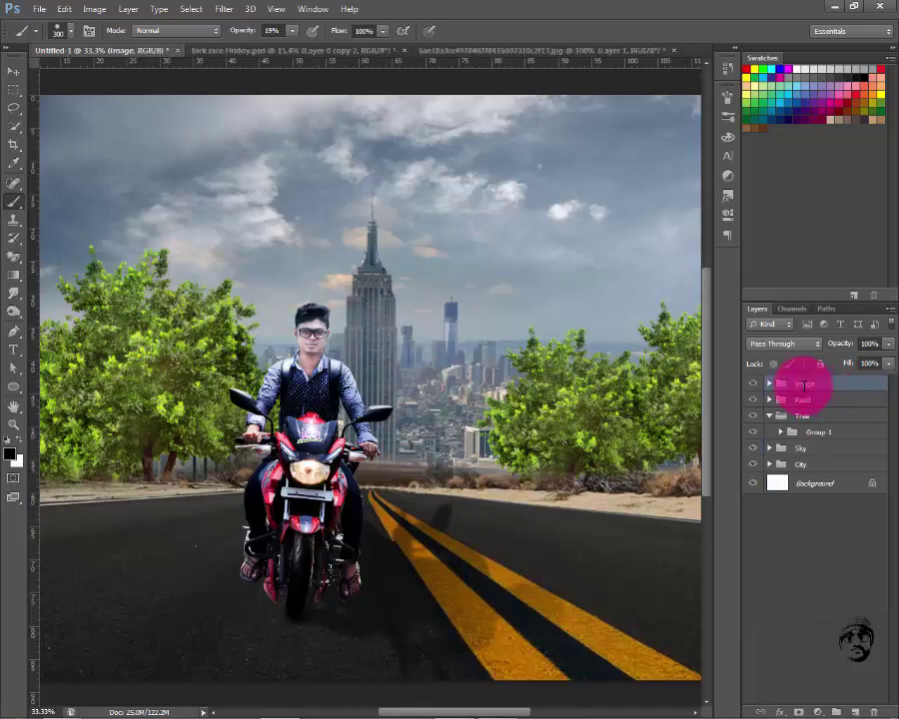
click(755, 384)
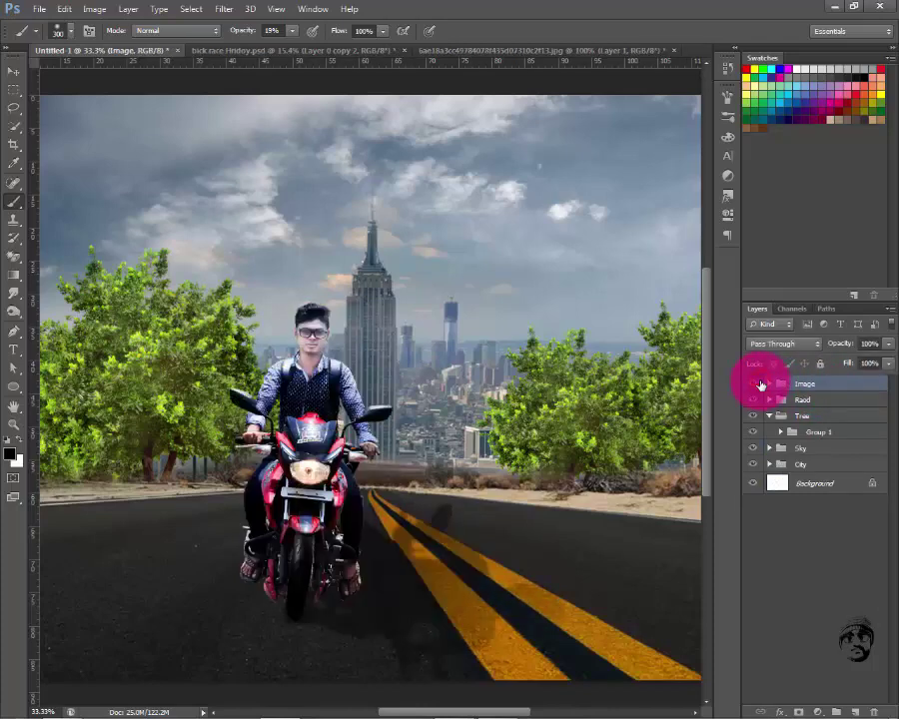
key(ctrl+minus)
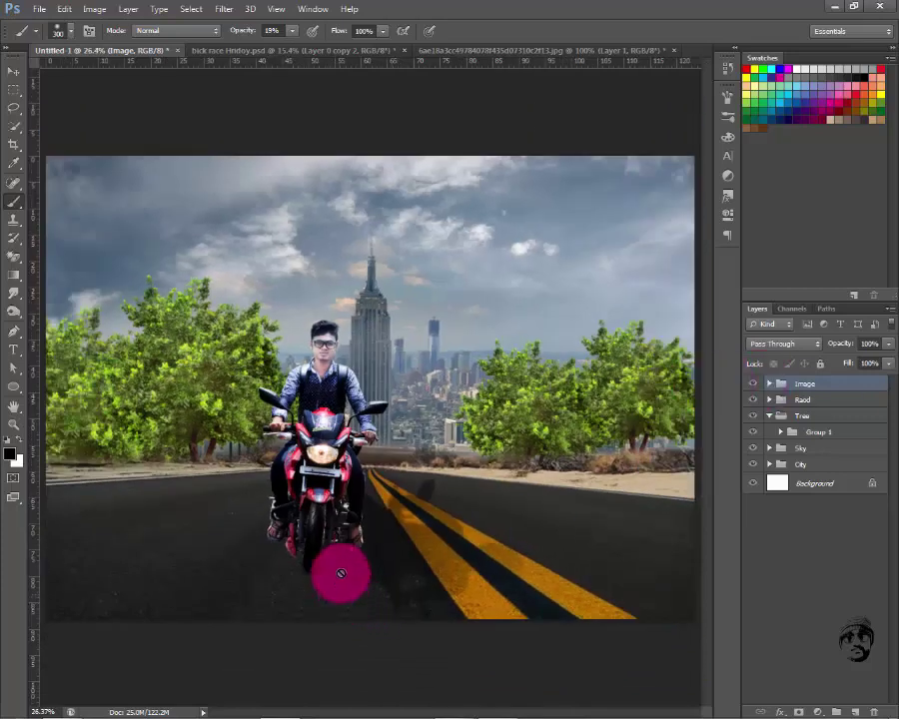
click(770, 384)
Paint black on the Brightness/Contrast mask around the bike's lower part and road
click(754, 461)
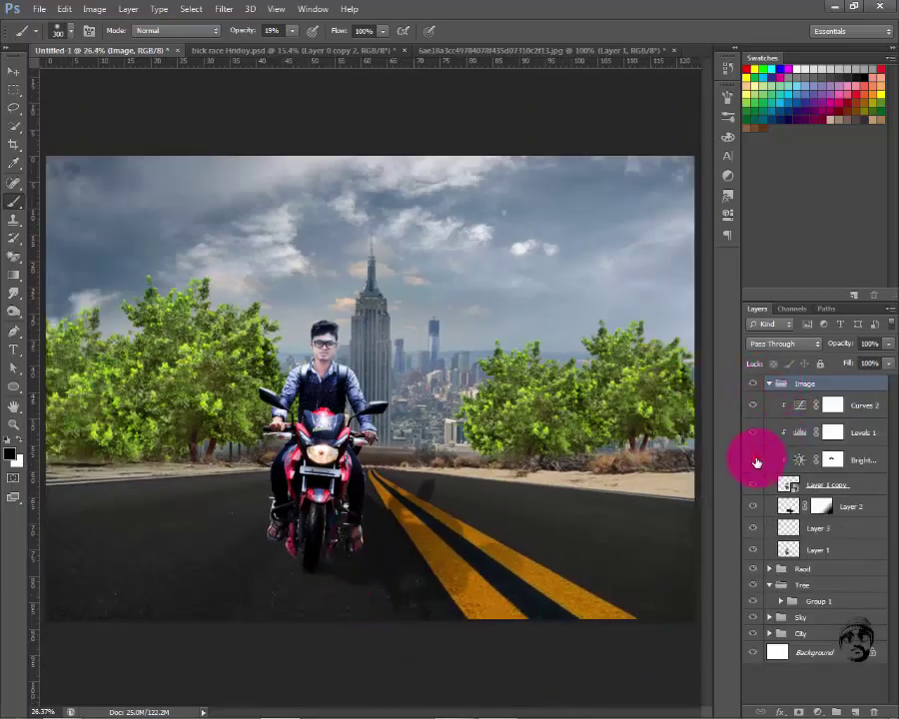
click(832, 459)
click(278, 29)
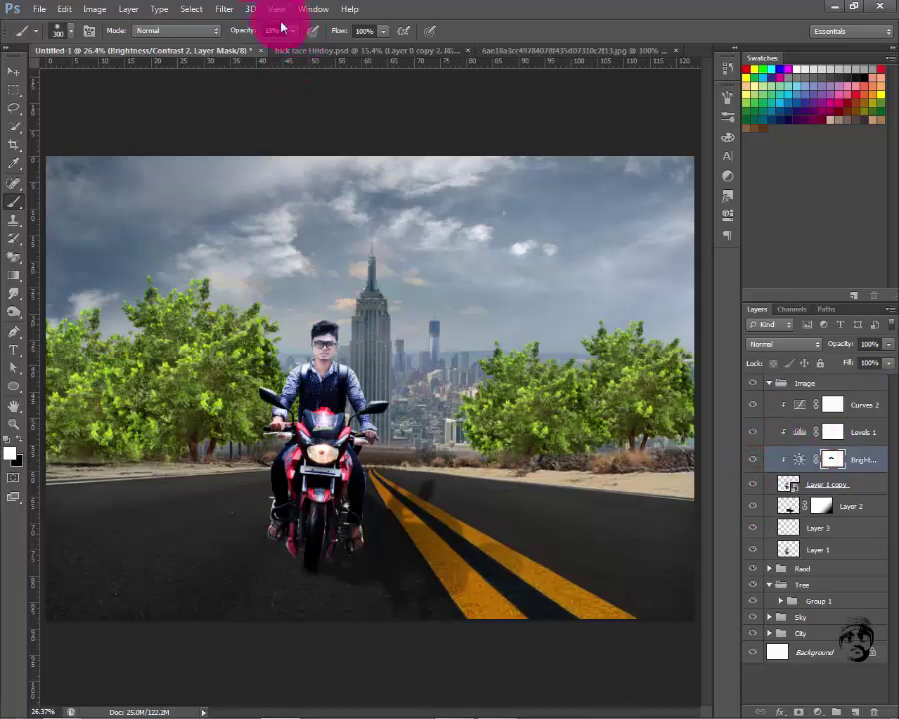
text(70)
click(18, 450)
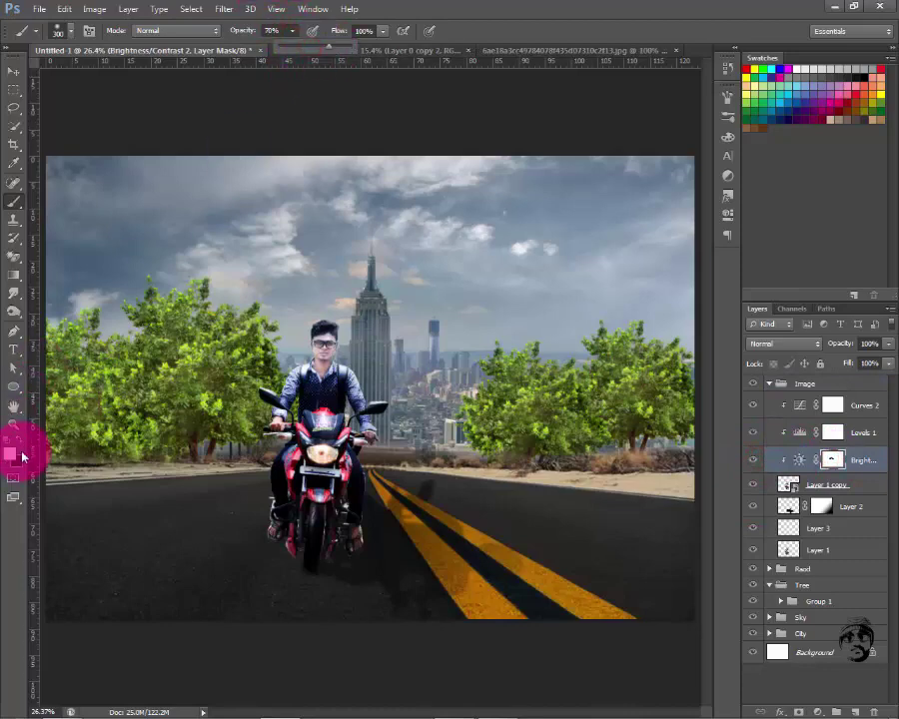
drag(280, 508, 361, 533)
scroll(361, 533, up, 1)
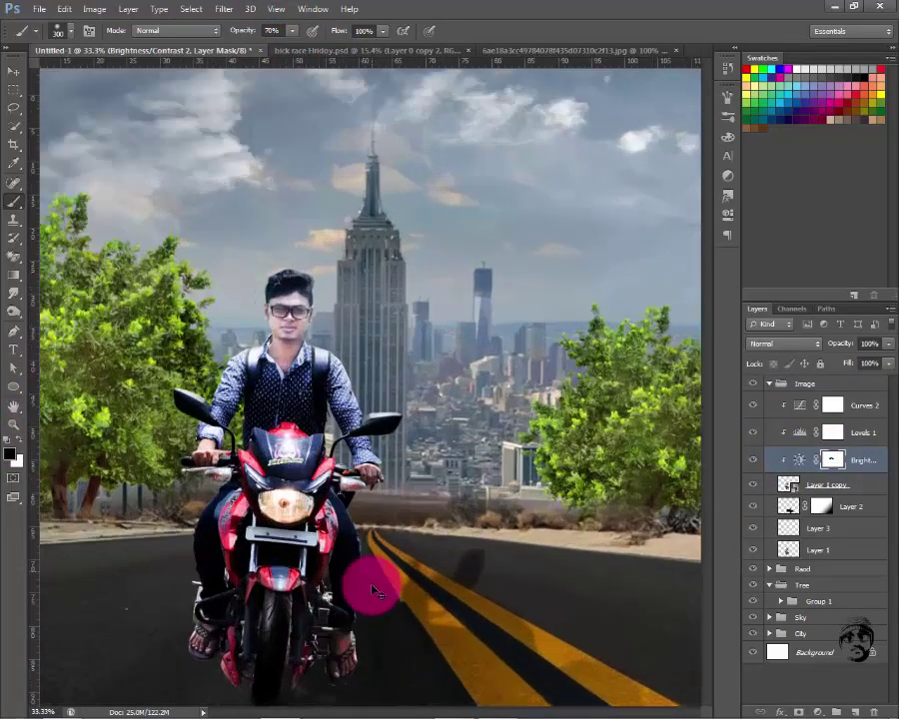
scroll(361, 533, up, 1)
scroll(364, 532, up, 1)
mouse_move(369, 528)
mouse_down()
mouse_move(361, 547)
mouse_move(340, 555)
mouse_move(349, 580)
mouse_move(193, 538)
mouse_move(210, 338)
mouse_move(194, 337)
mouse_move(373, 366)
mouse_move(352, 552)
mouse_move(326, 566)
mouse_move(198, 557)
mouse_up()
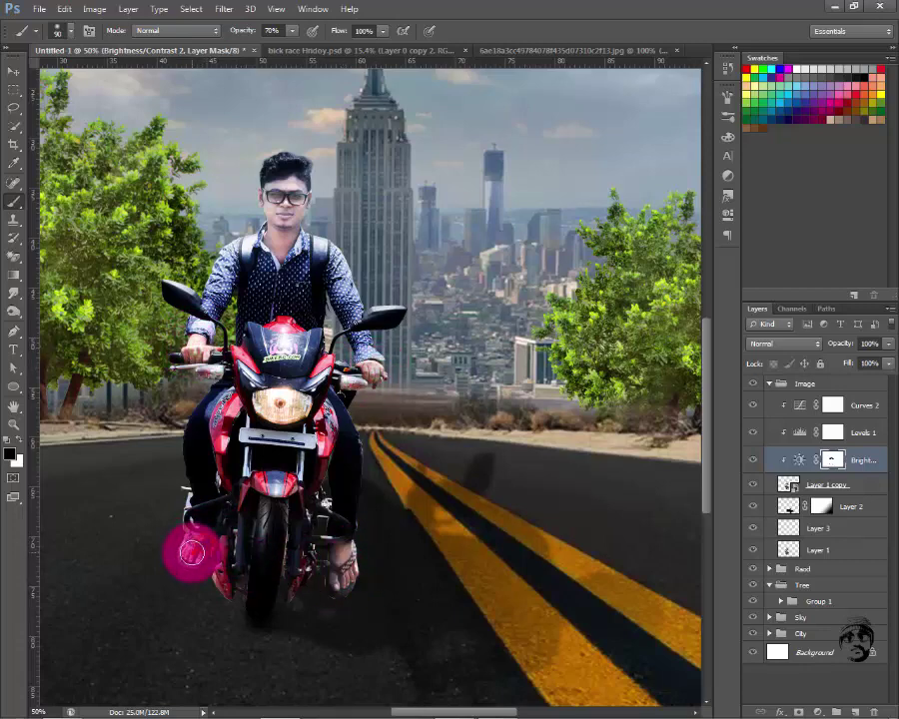
scroll(481, 537, down, 1)
scroll(481, 537, down, 1)
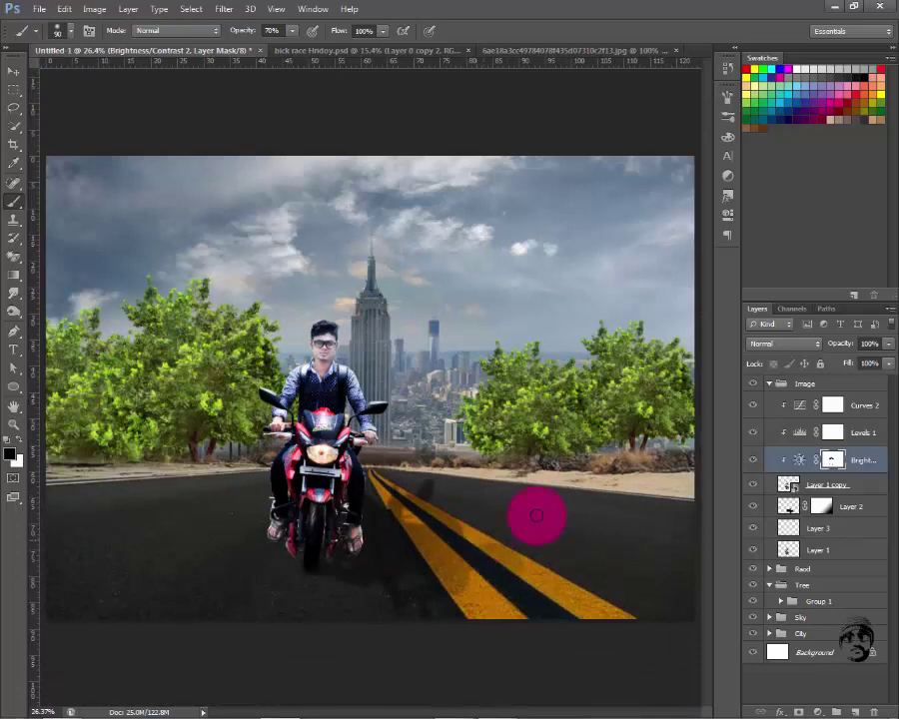
click(753, 461)
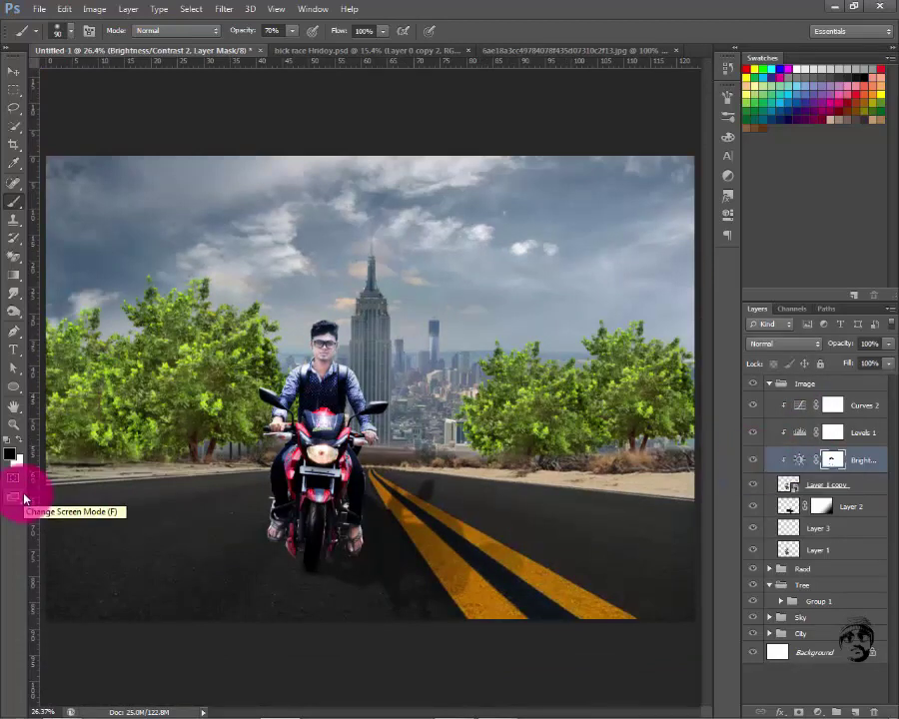
key(ctrl+minus)
Lower the brush opacity to 29% and enlarge the brush for further mask painting
click(276, 30)
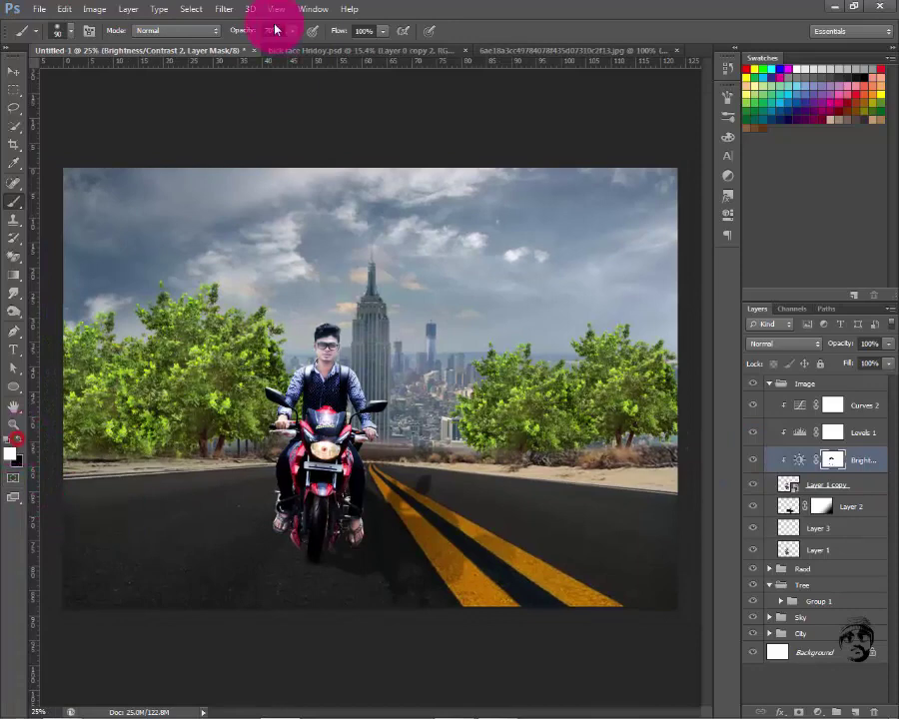
drag(289, 41, 264, 51)
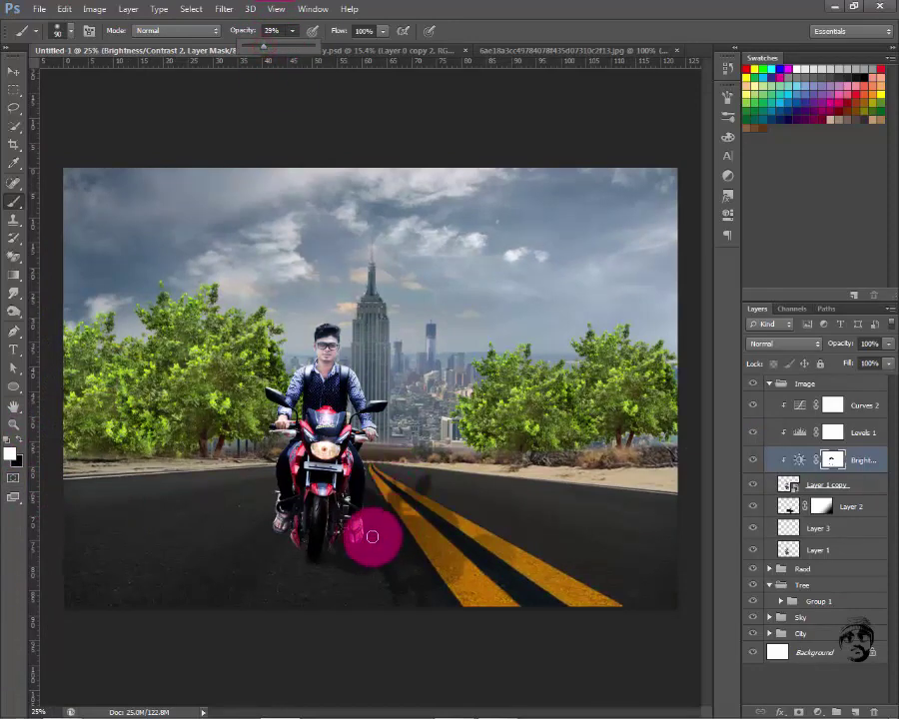
key(bracketright)
key(bracketright)
key(bracketright)
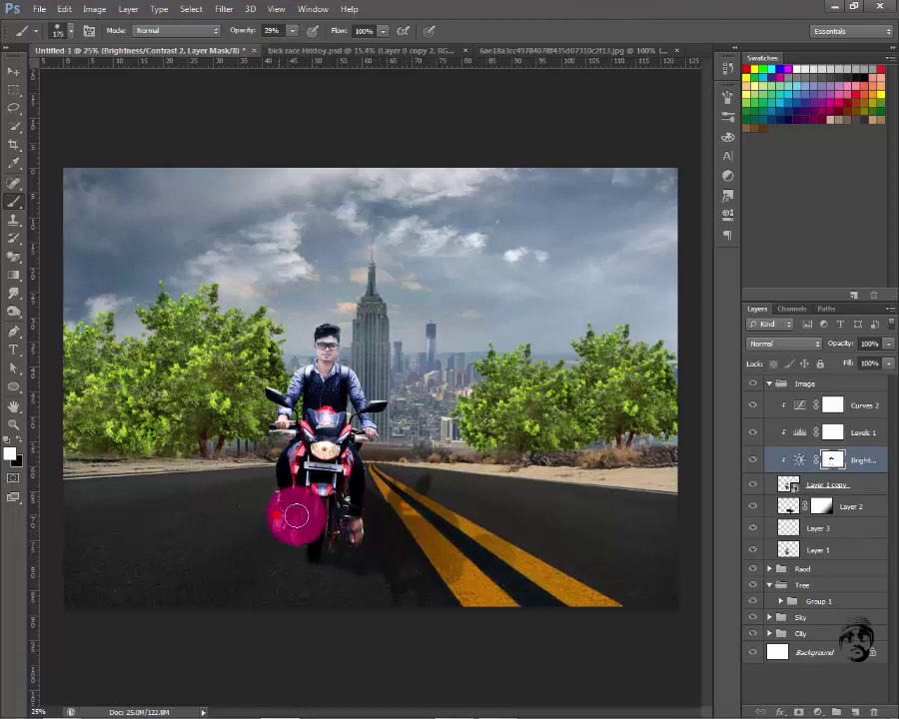
scroll(376, 517, up, 1)
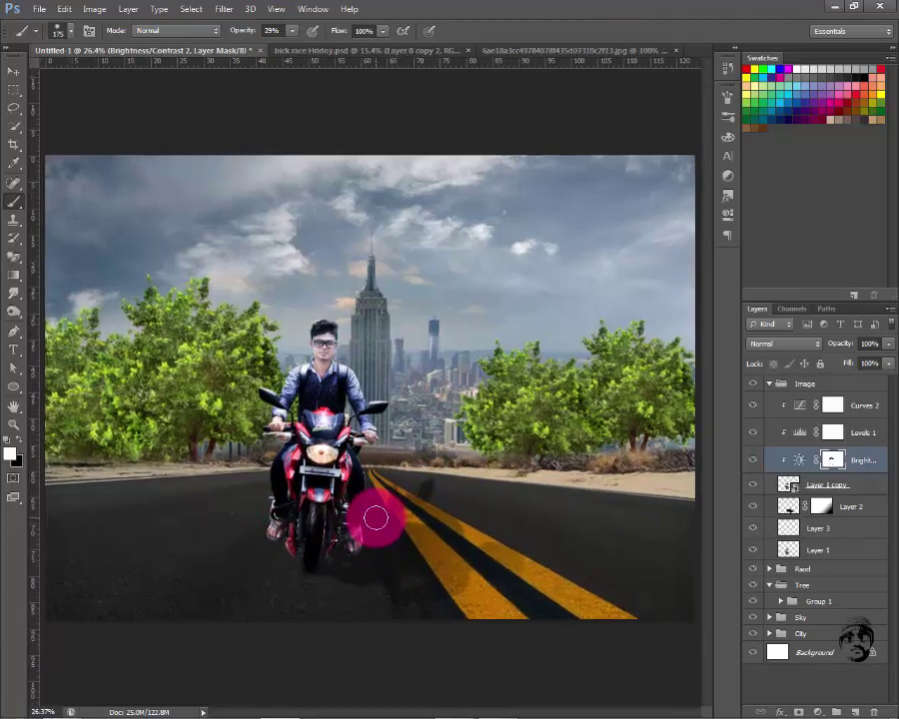
scroll(375, 518, up, 1)
scroll(379, 521, down, 2)
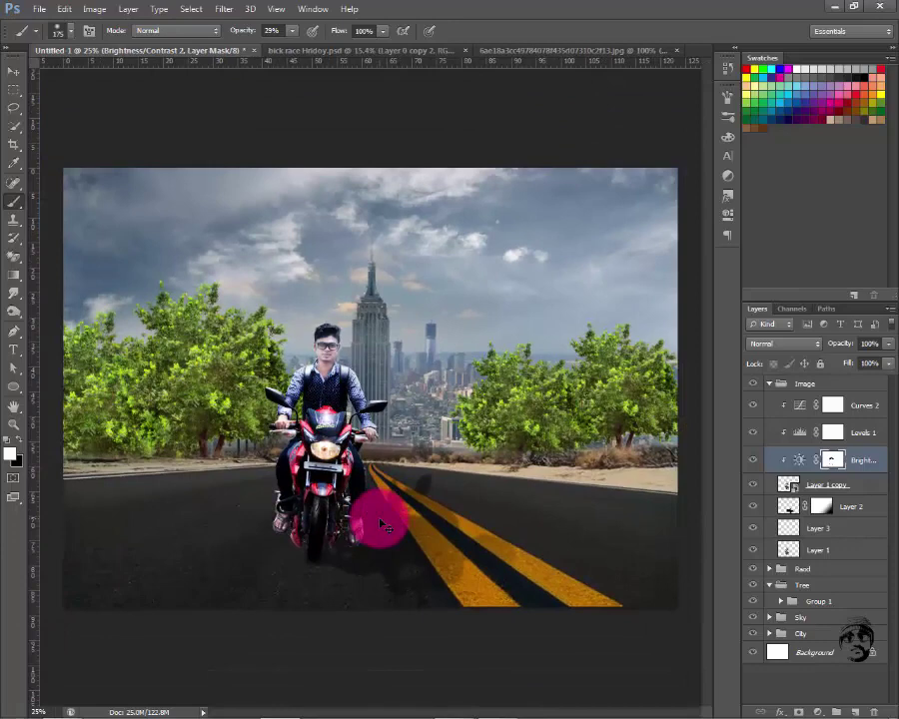
scroll(380, 524, up, 1)
key(F8)
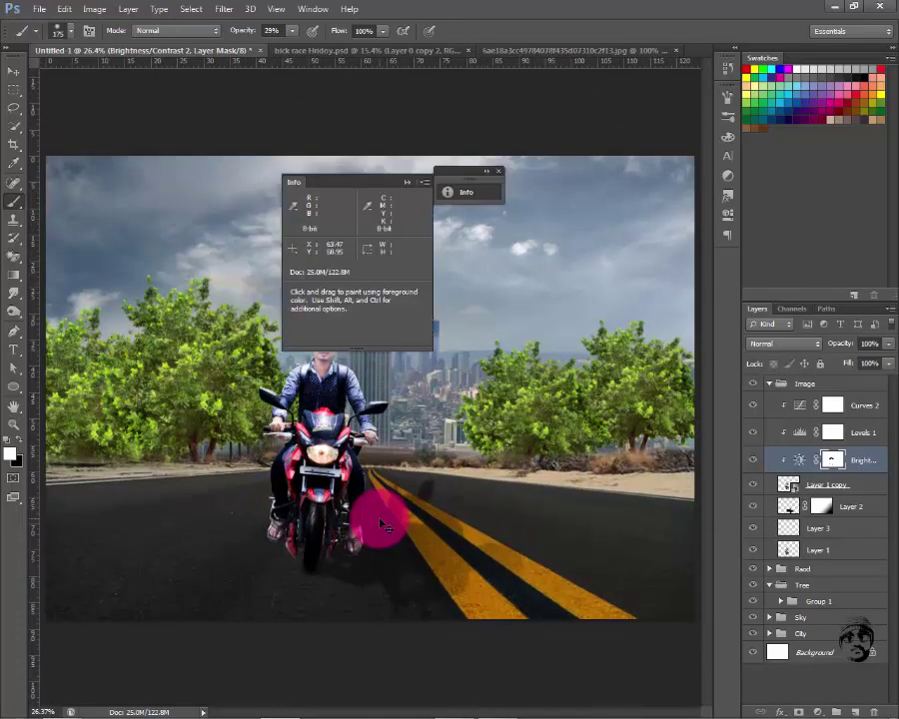
click(497, 708)
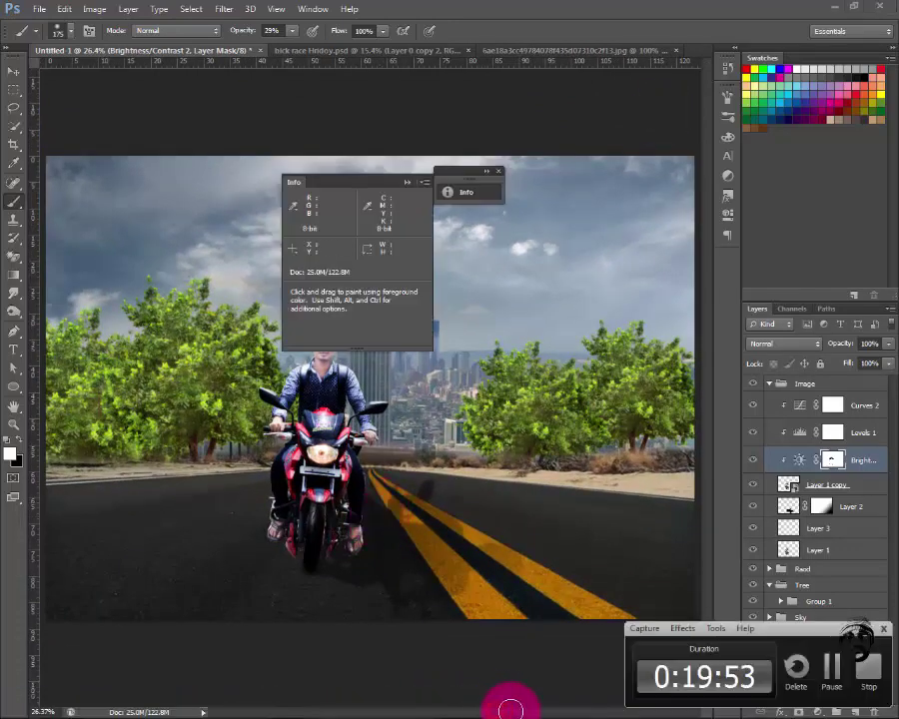
click(835, 670)
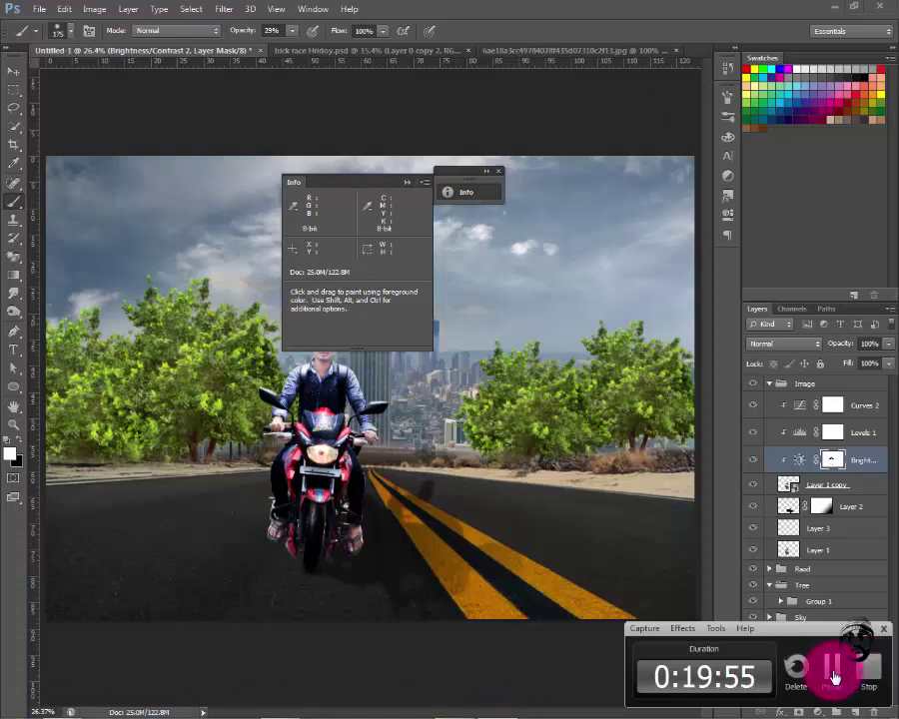
Give Layer 1 copy a reversed Soft Light Gradient Overlay at about 85% opacity
click(867, 496)
double_click(866, 496)
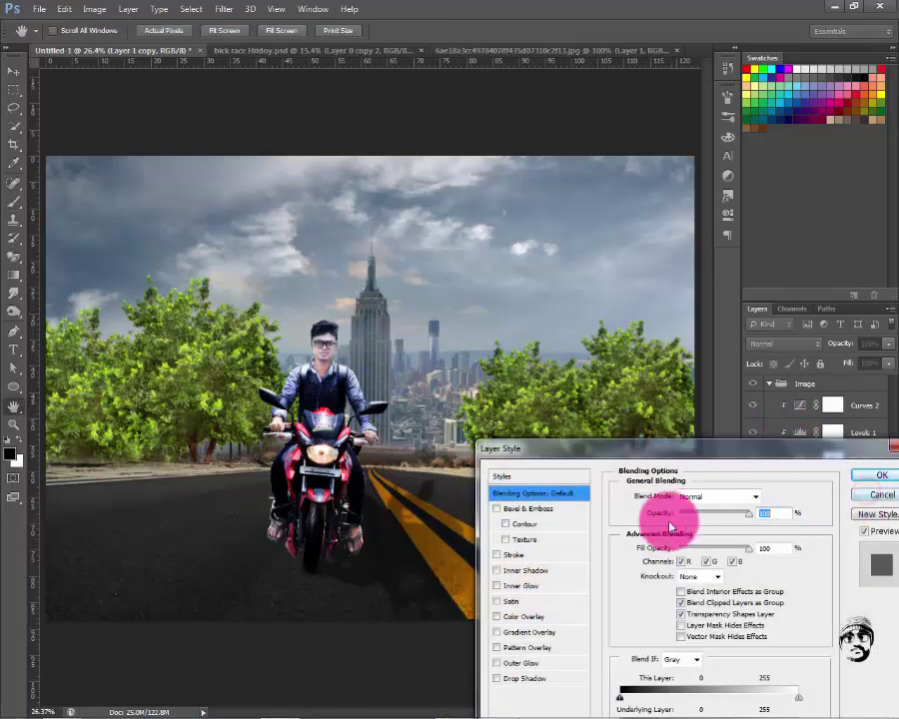
click(517, 632)
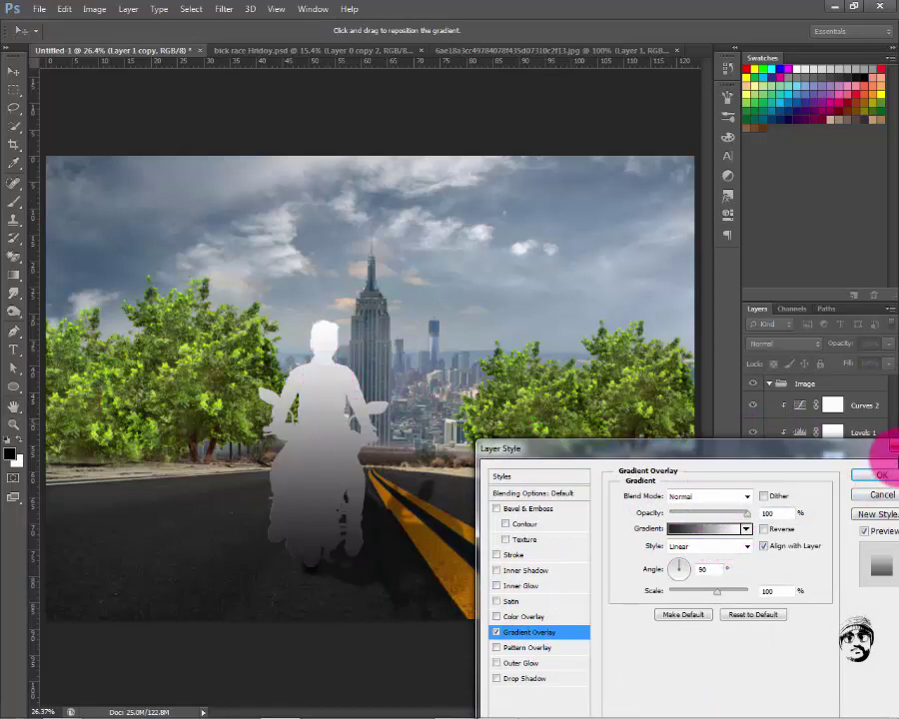
click(747, 495)
click(704, 315)
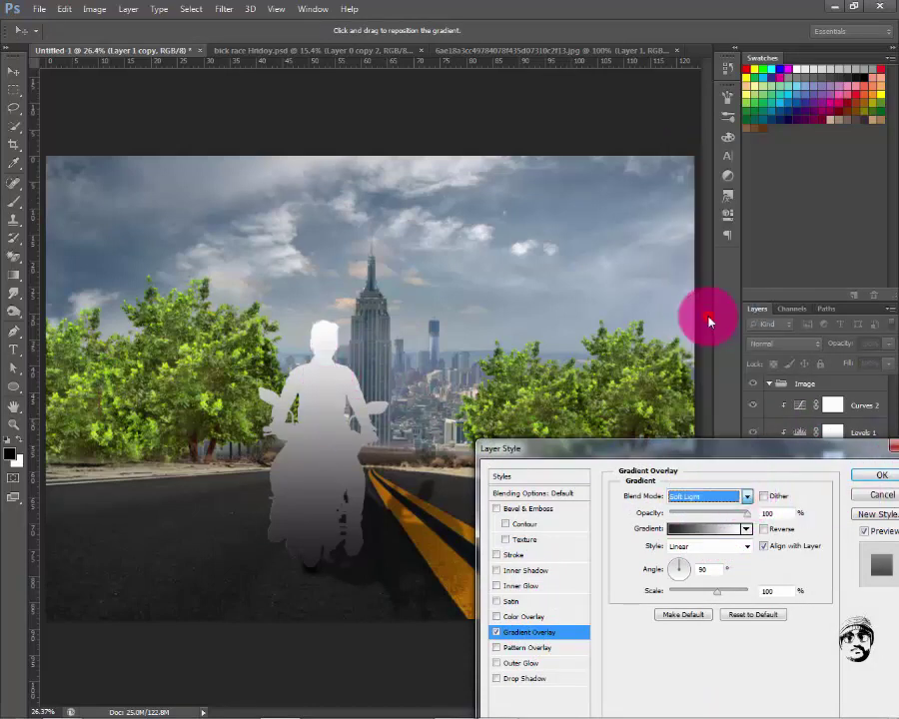
drag(746, 512, 738, 512)
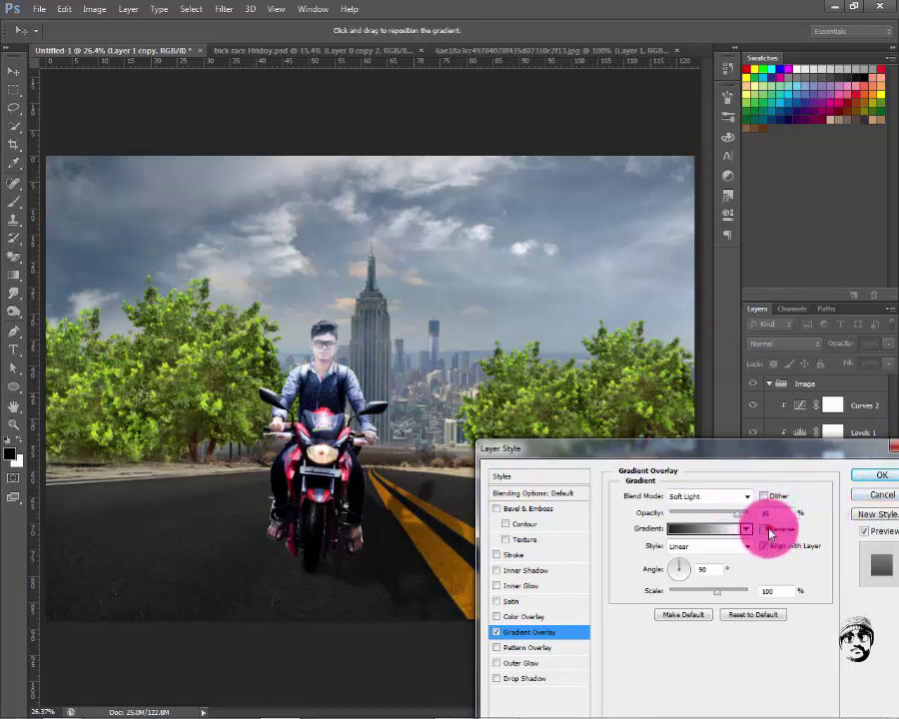
click(765, 529)
click(765, 529)
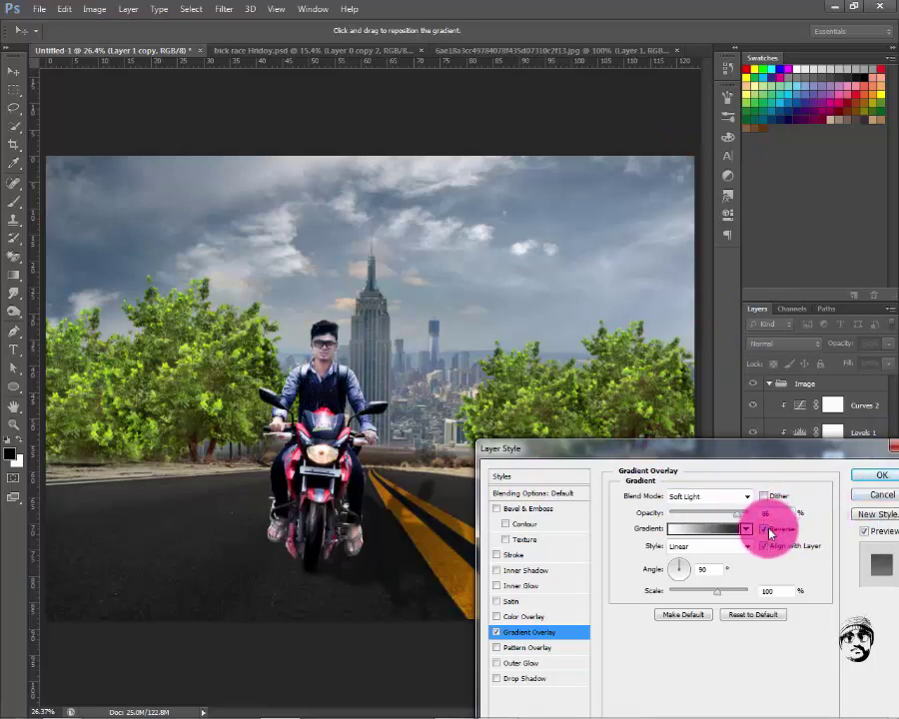
click(765, 530)
Convert the rider's gradient overlay effect into its own separate layer
click(882, 474)
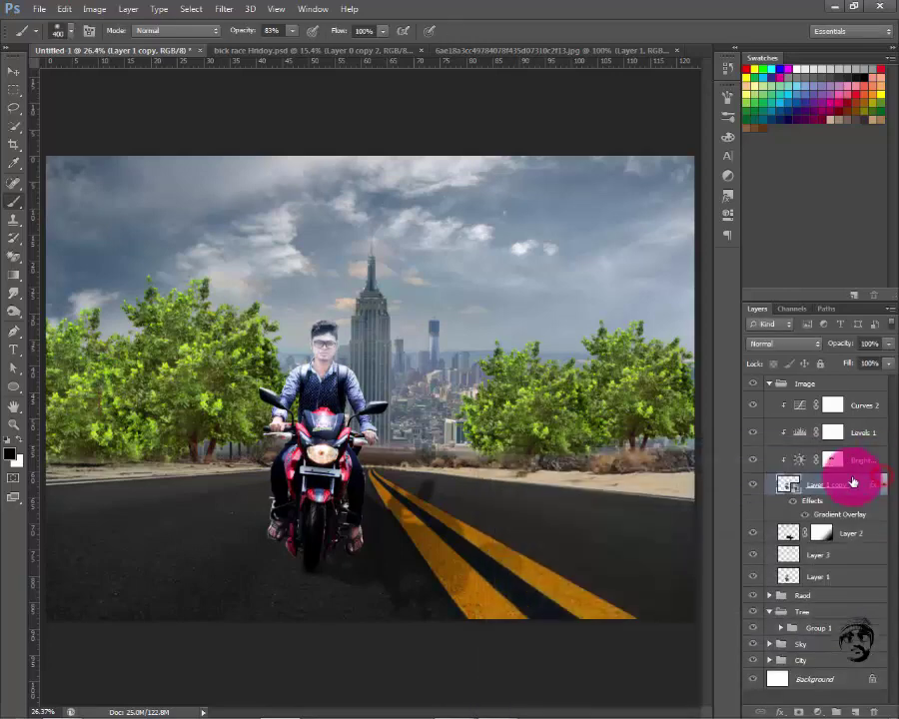
right_click(837, 514)
click(791, 463)
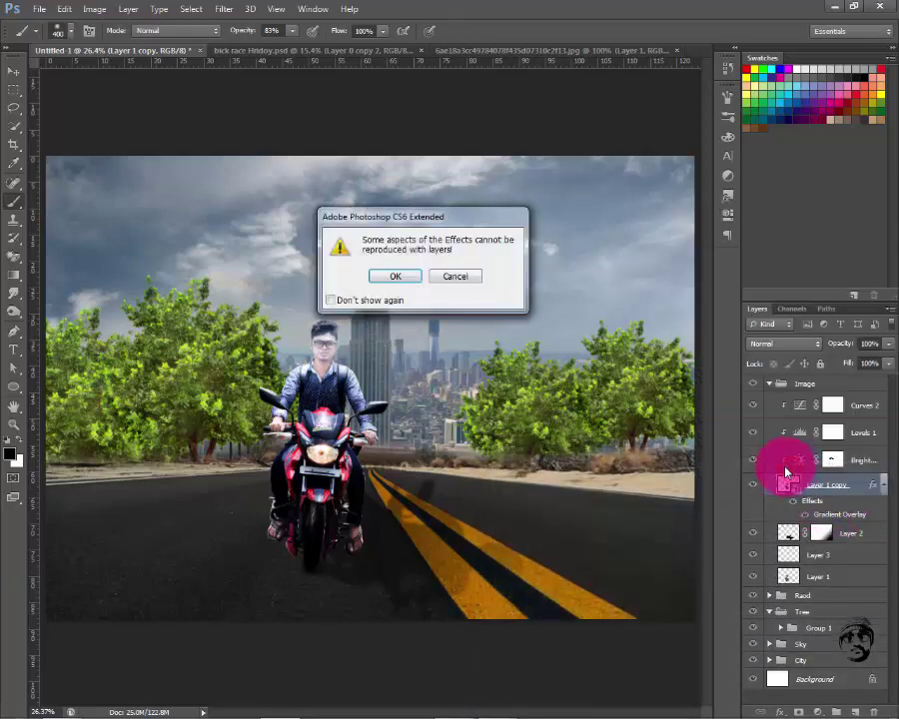
click(395, 275)
click(859, 506)
Mask the new gradient layer and paint black to remove it from the rider's head
click(847, 487)
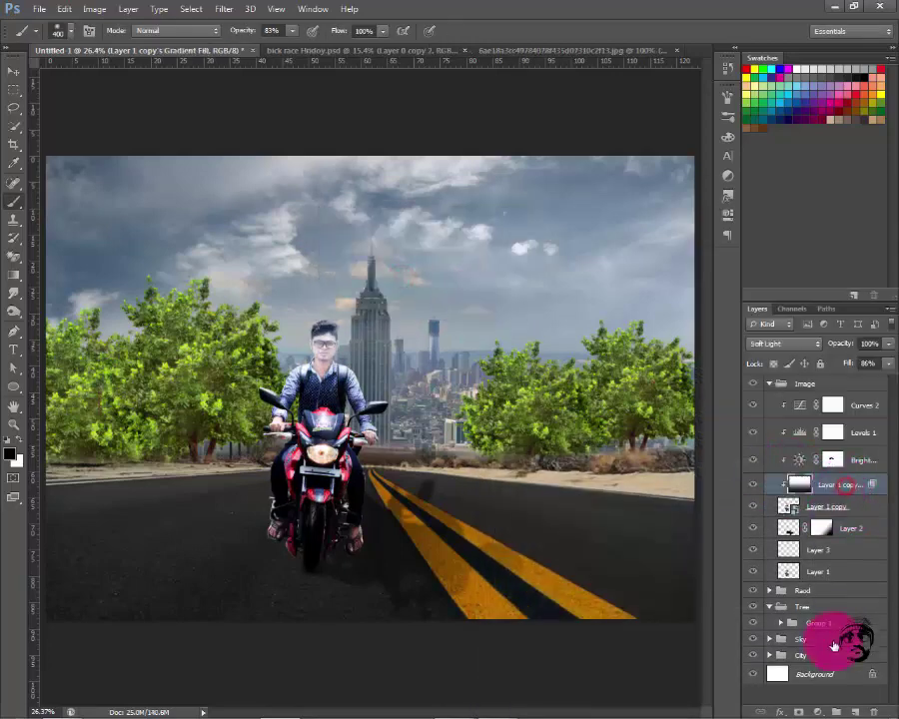
click(799, 711)
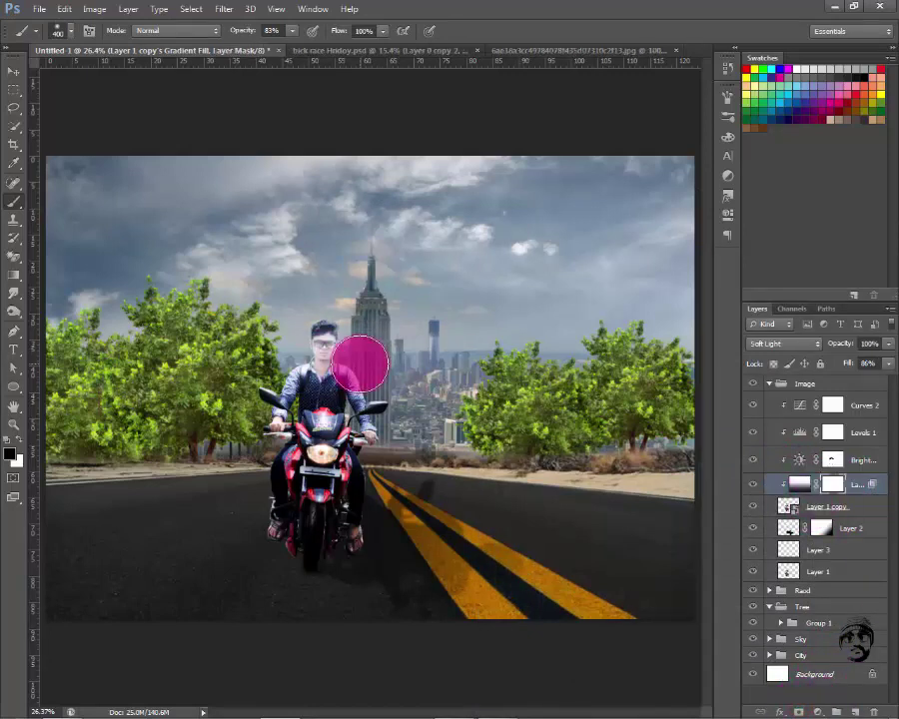
mouse_move(360, 363)
mouse_down()
mouse_move(334, 324)
mouse_move(388, 326)
mouse_move(326, 362)
mouse_move(334, 382)
mouse_move(345, 331)
mouse_move(301, 375)
mouse_up()
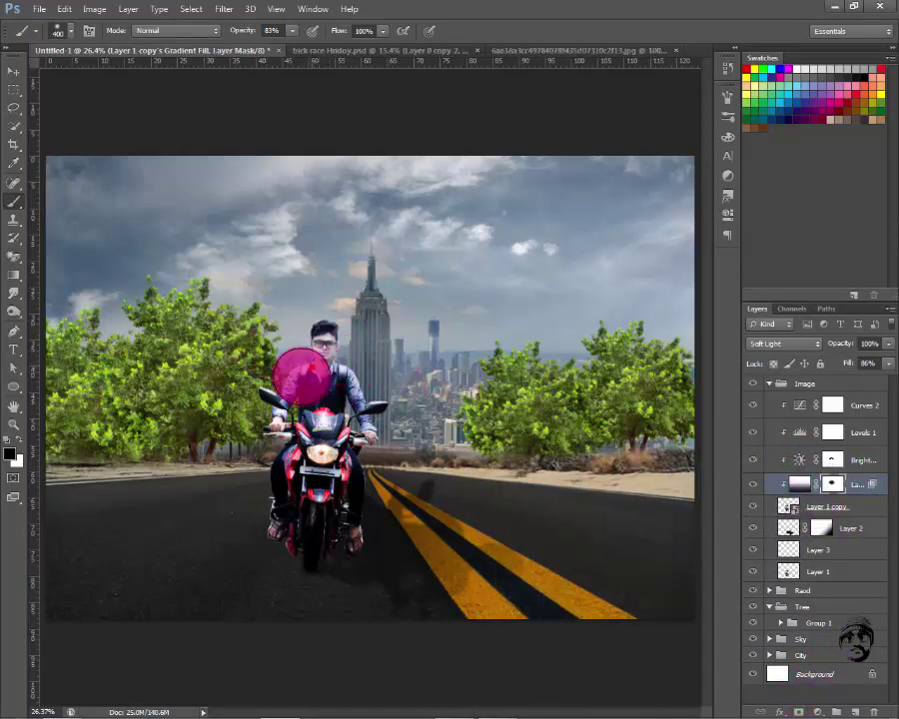
click(753, 484)
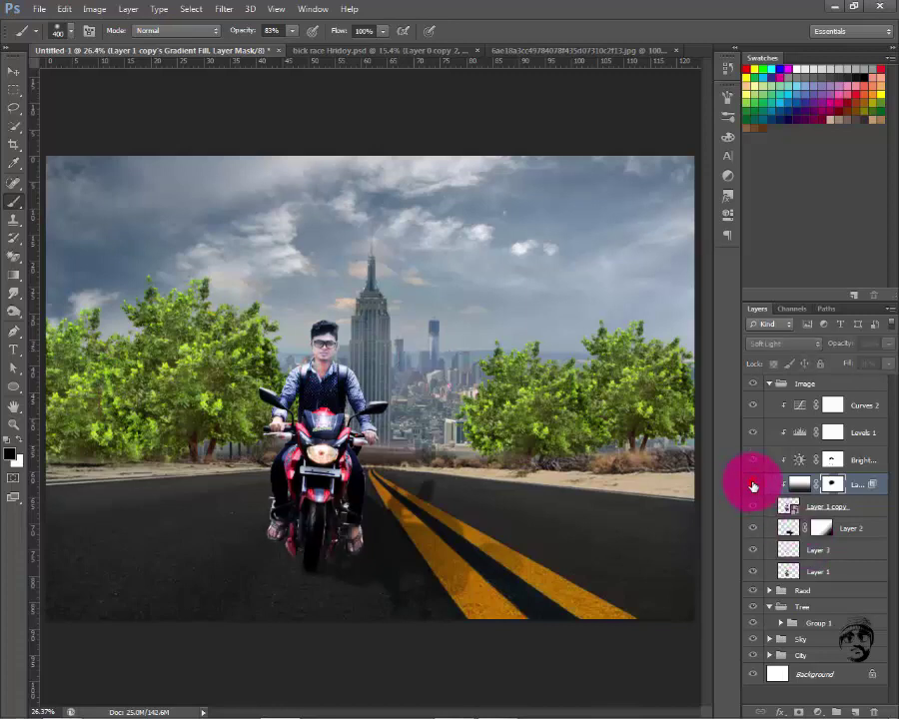
click(753, 484)
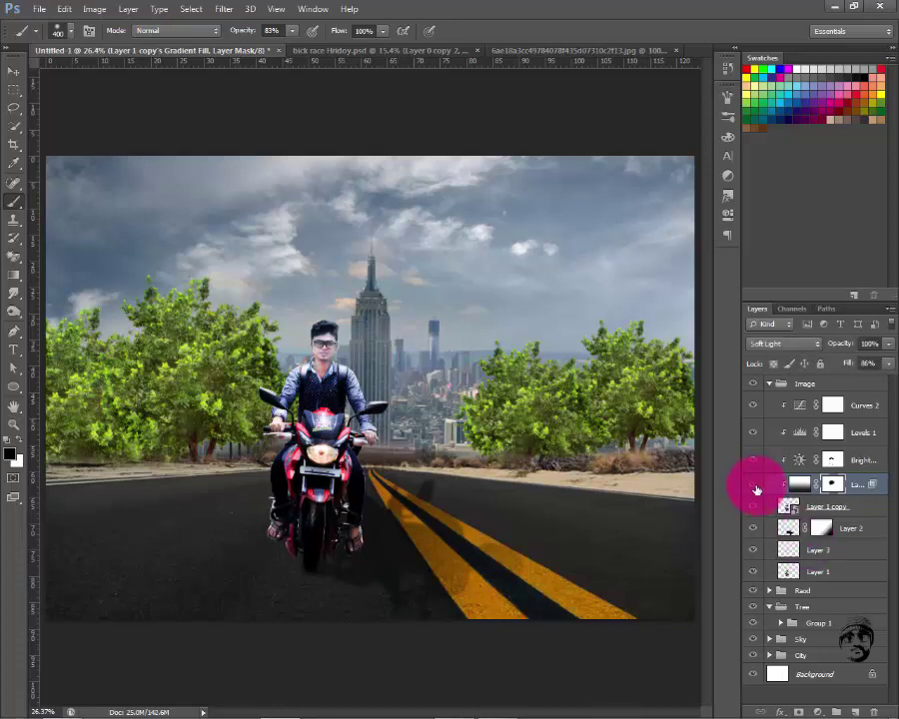
key(ctrl+minus)
key(ctrl+plus)
Browse to PHOTOSHOP (H:) > Help File > The Lion Boss and drag the lens-flare image into Photoshop
click(829, 5)
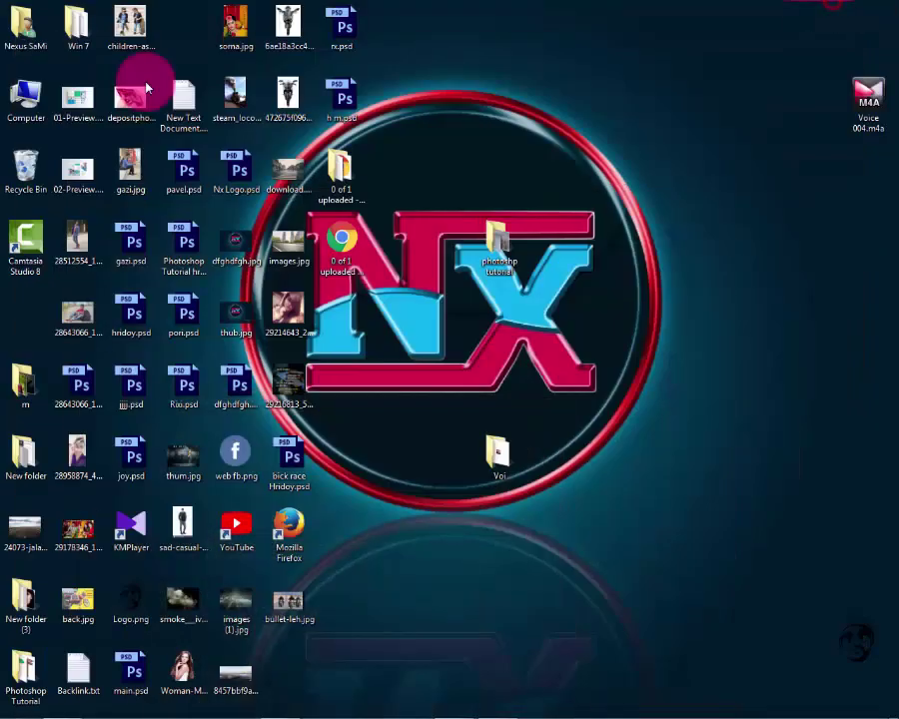
double_click(6, 110)
click(553, 141)
click(372, 147)
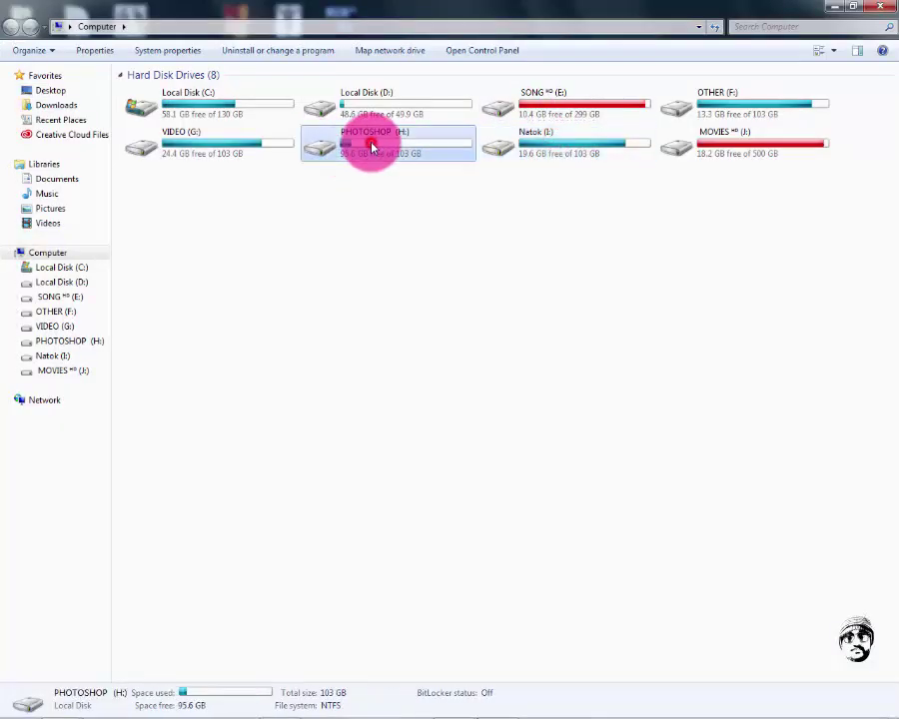
double_click(372, 147)
double_click(322, 176)
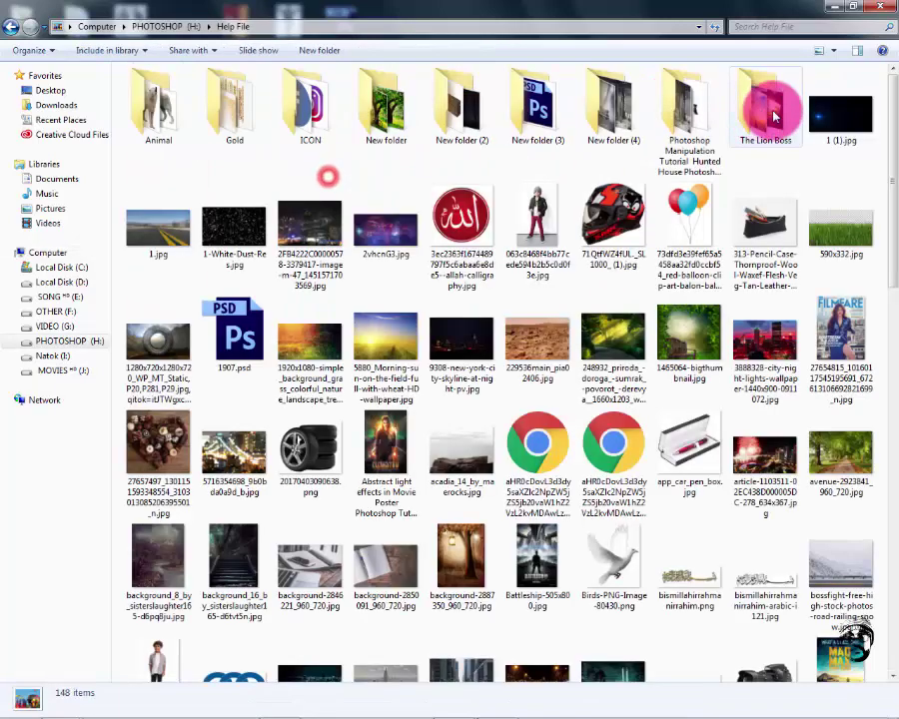
double_click(774, 117)
mouse_move(776, 112)
mouse_down()
mouse_move(292, 711)
mouse_move(347, 400)
mouse_up()
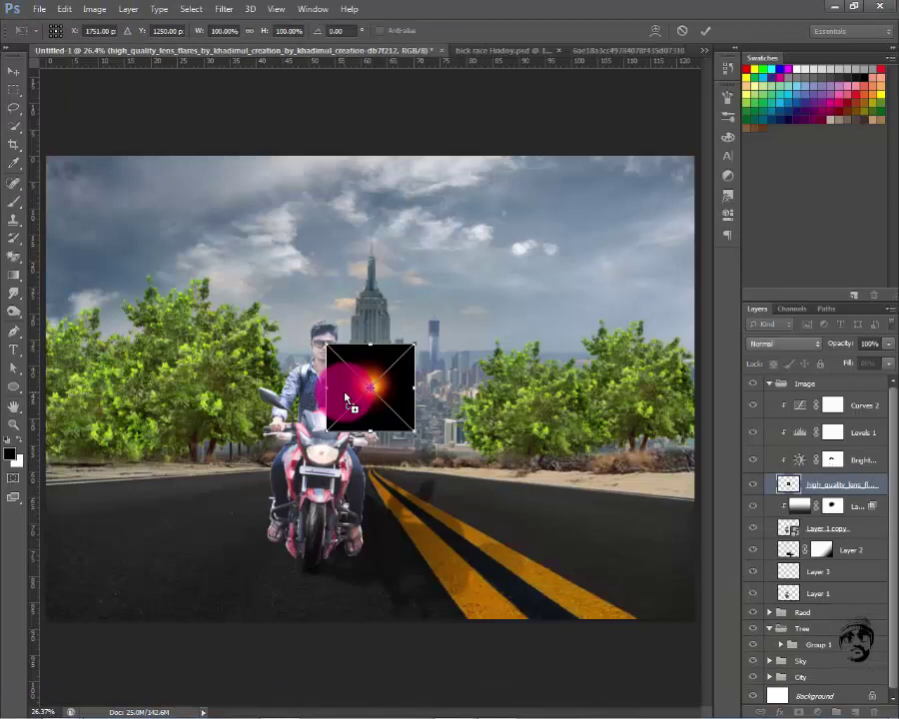
Move the lens-flare layer above the adjustments and re-clip the three adjustments onto the rider
drag(845, 483, 853, 397)
alt+click(794, 492)
alt+click(792, 465)
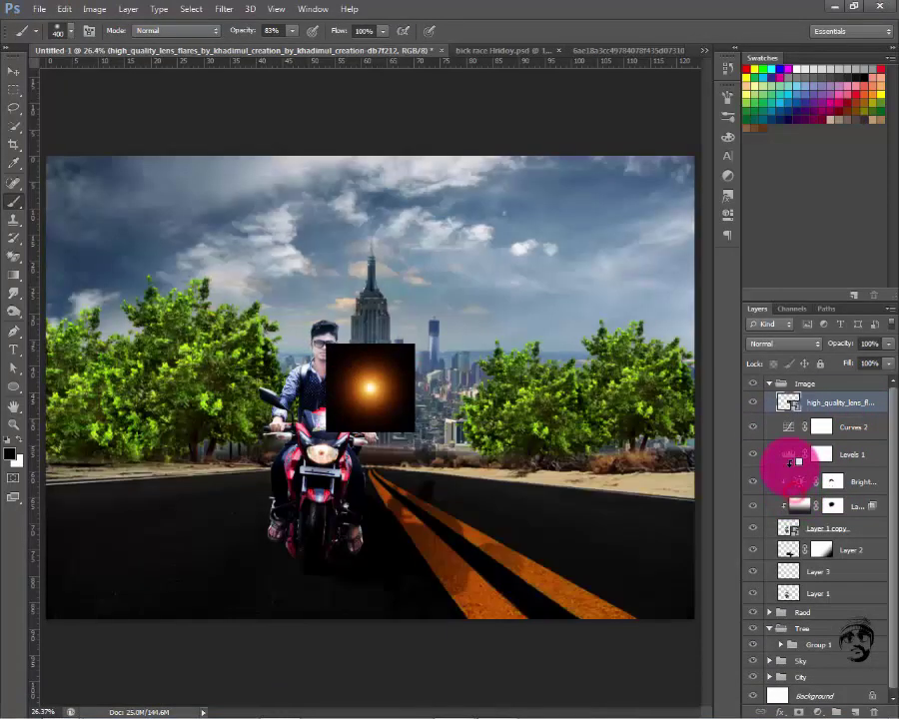
alt+click(792, 440)
Set the lens-flare layer to Screen blend mode and rasterize it
click(784, 344)
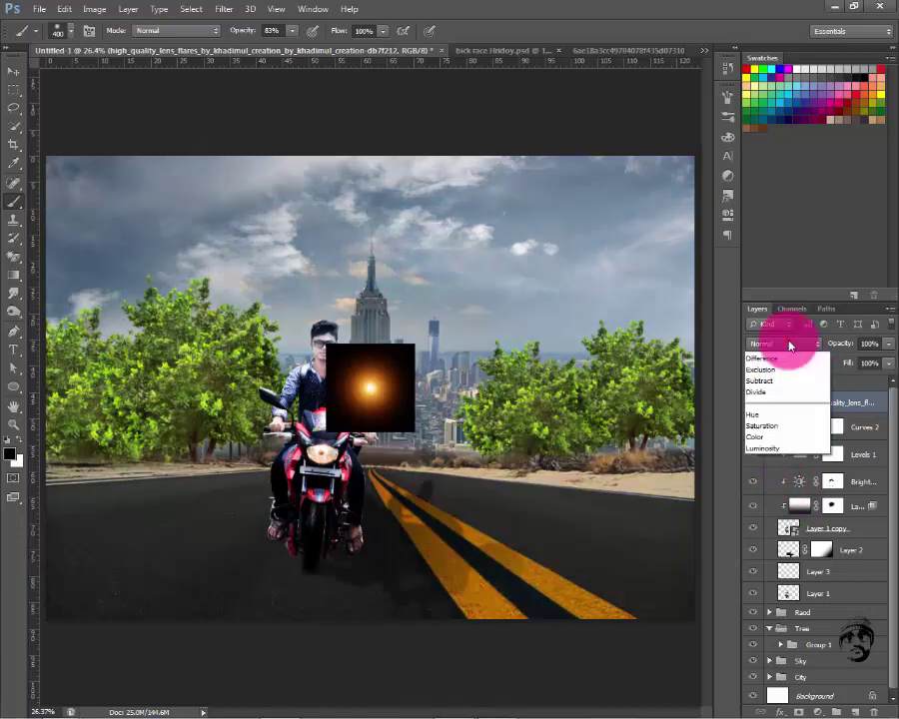
click(781, 466)
right_click(844, 402)
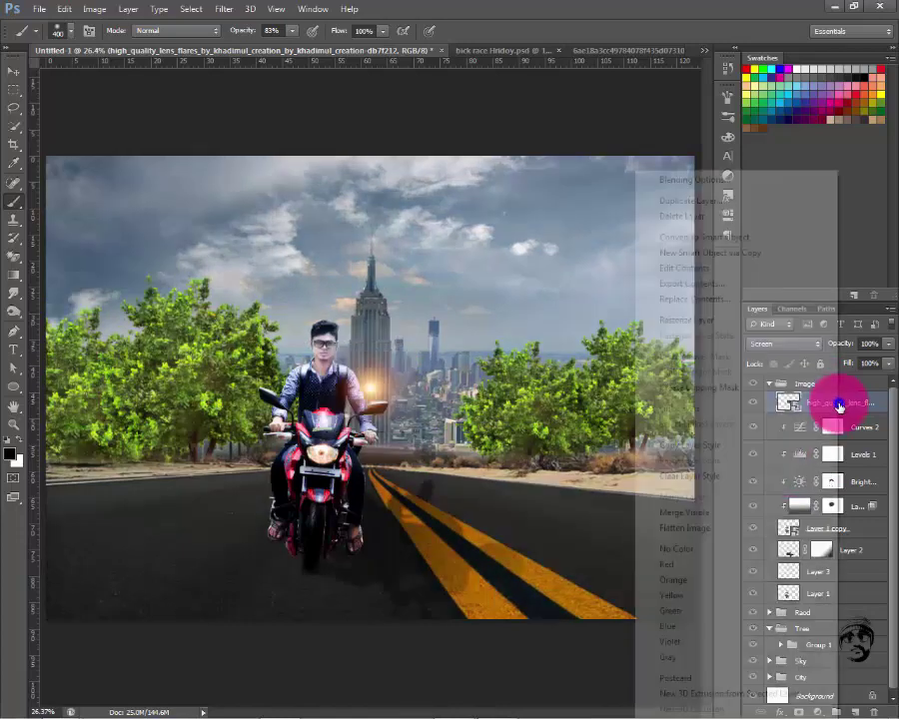
click(726, 318)
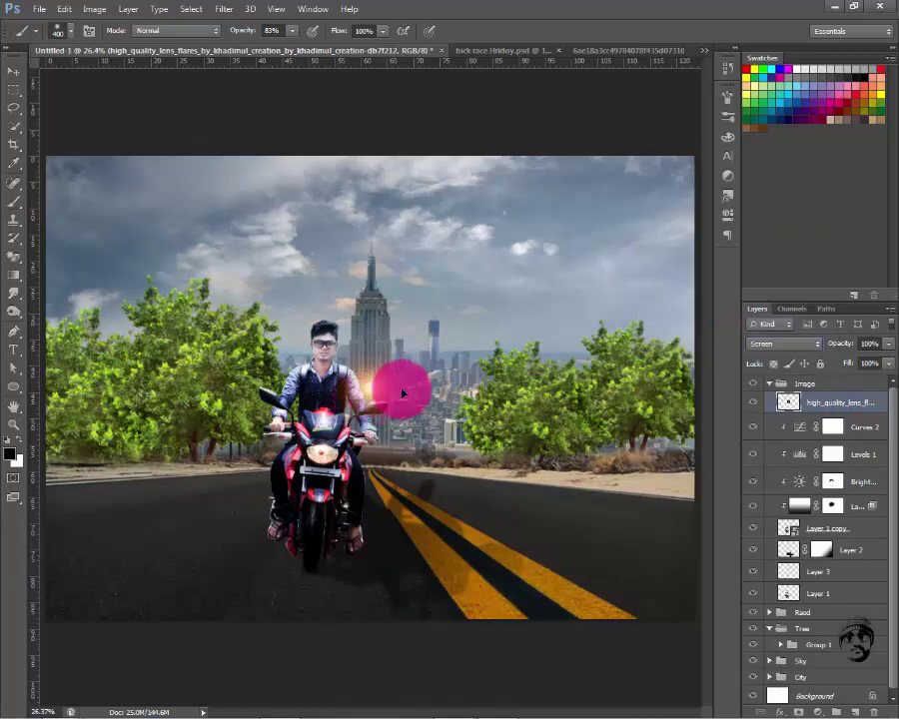
Scale the lens flare up so its glow sits behind the rider's head
key(ctrl+t)
mouse_move(409, 339)
mouse_down()
mouse_move(535, 321)
mouse_move(368, 325)
mouse_up()
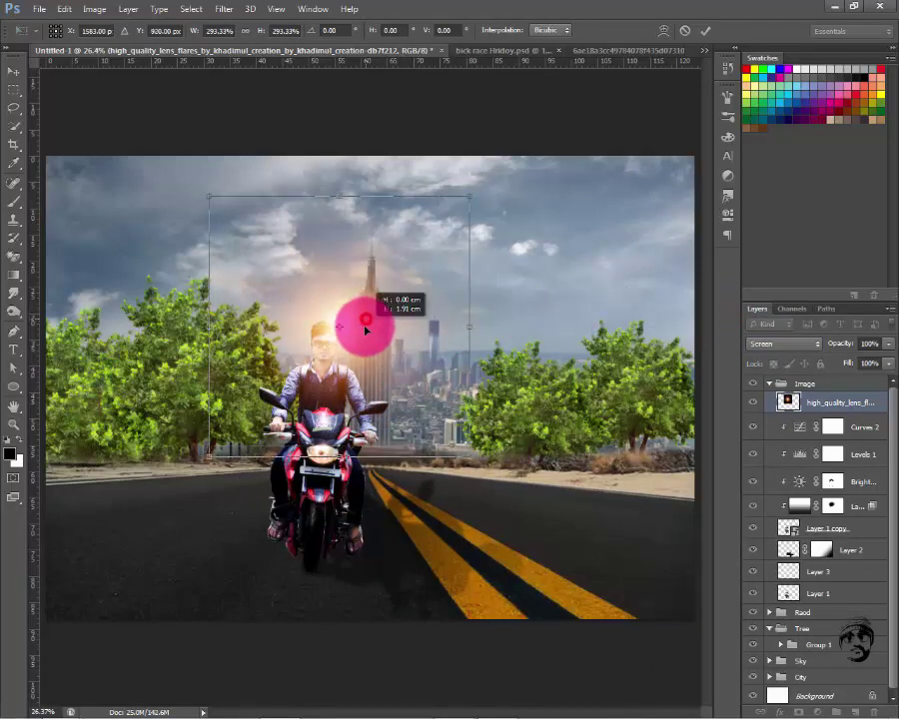
key(Return)
key(b)
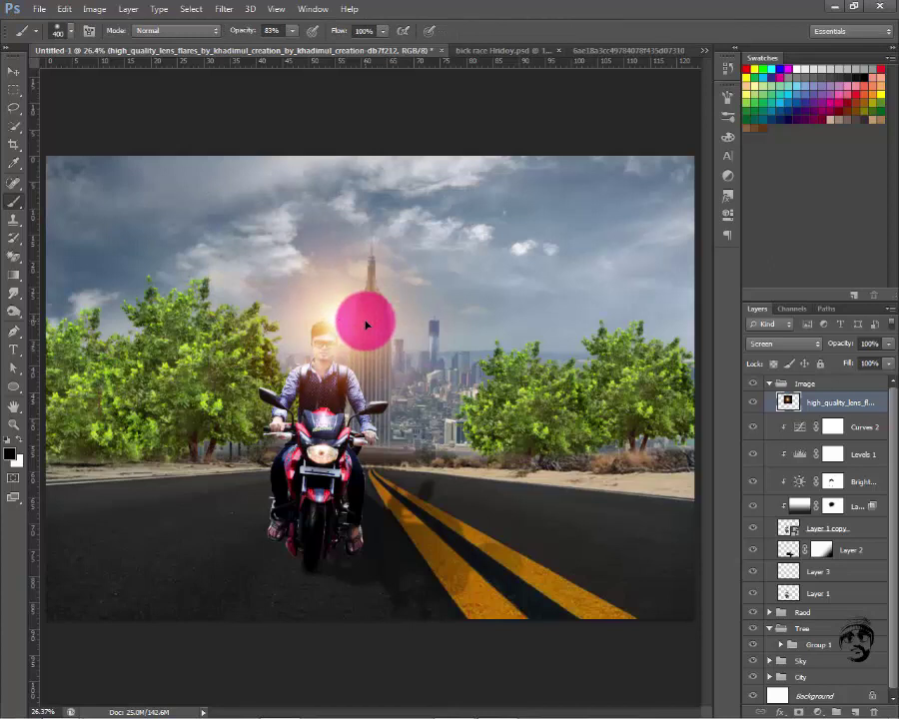
Slide the City group's skyline to the left with the Move tool
click(15, 74)
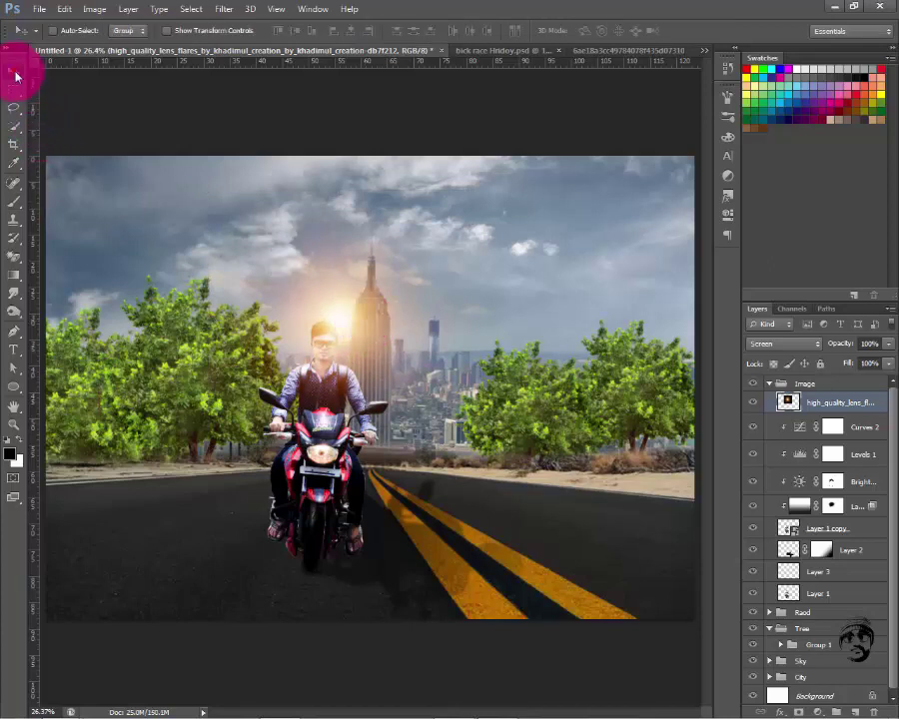
drag(896, 458, 895, 461)
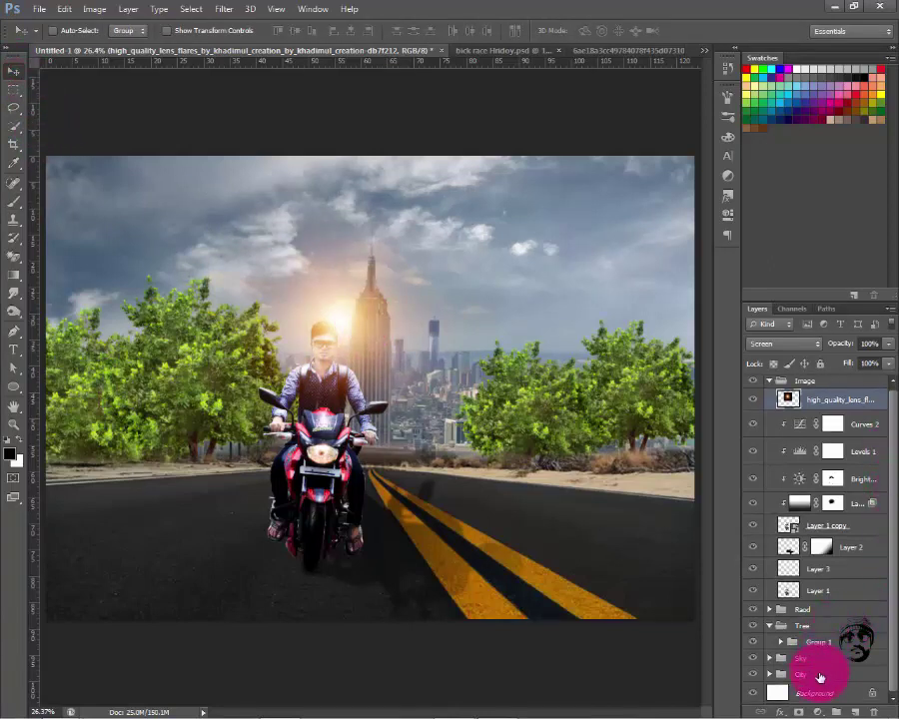
click(819, 675)
mouse_move(506, 347)
mouse_down()
mouse_move(425, 334)
mouse_move(457, 319)
mouse_up()
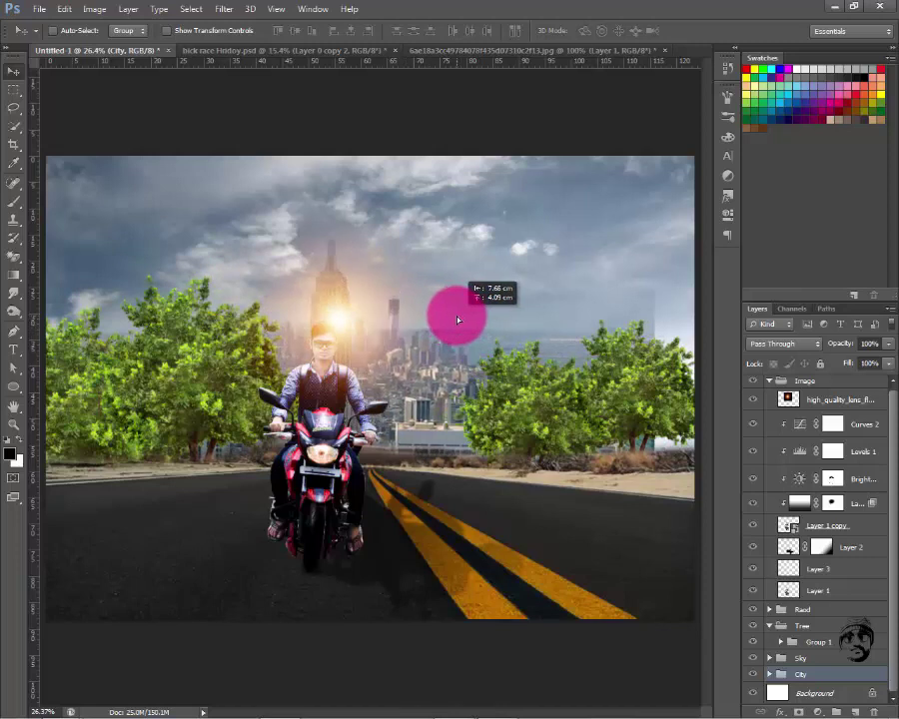
drag(457, 319, 455, 319)
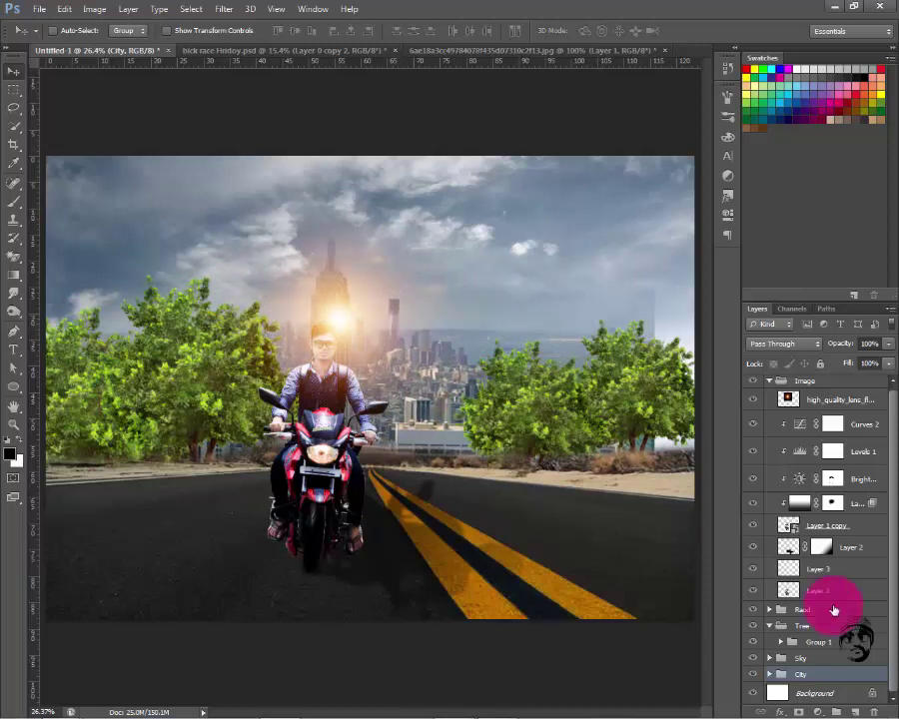
Shift the lens-flare glow left and move its layer out of the Image group
click(763, 397)
mouse_move(350, 315)
mouse_down()
mouse_move(312, 337)
mouse_move(296, 330)
mouse_up()
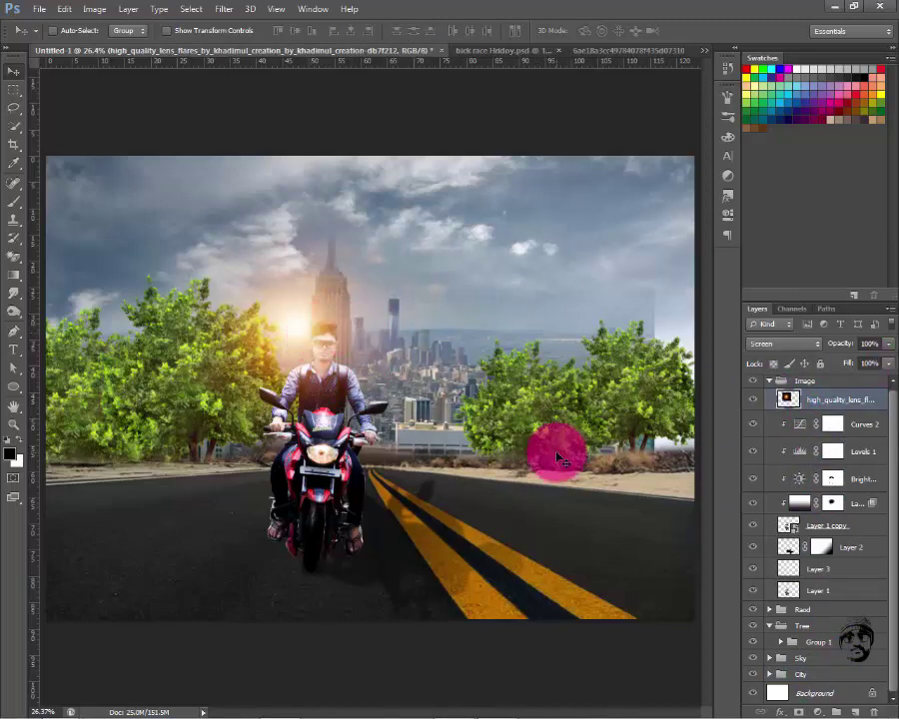
key(ctrl+plus)
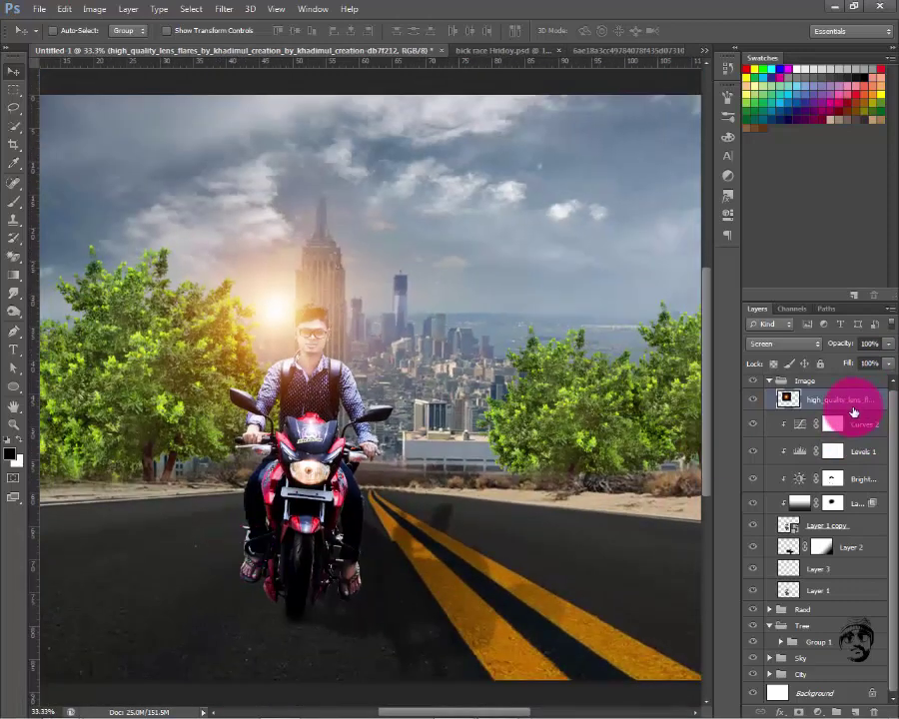
mouse_move(852, 408)
mouse_down()
mouse_move(805, 380)
mouse_move(775, 385)
mouse_move(819, 406)
mouse_up()
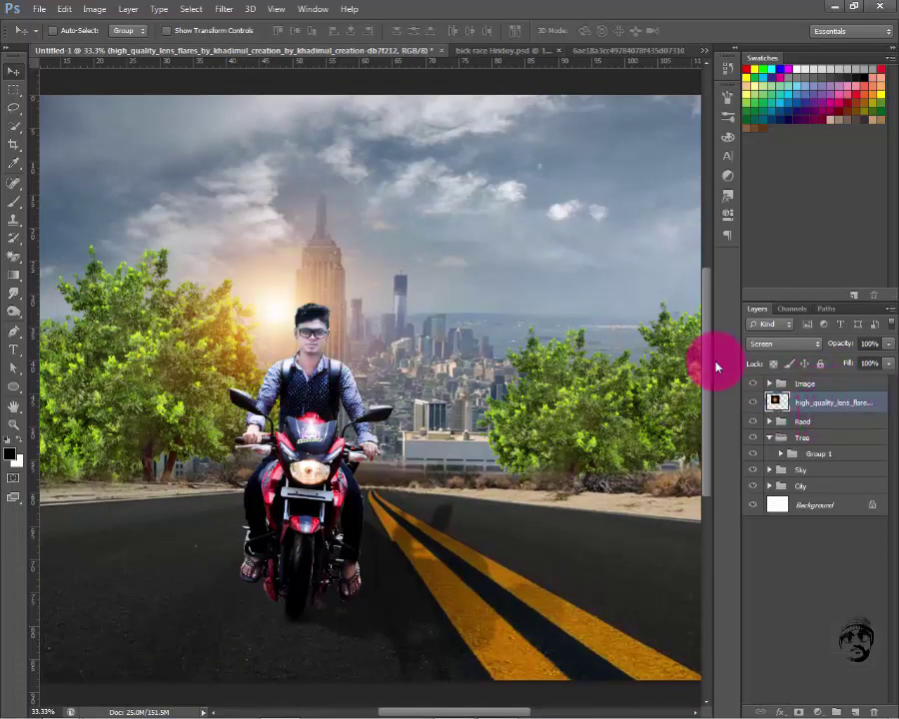
Enlarge the lens flare to about 122.6% and reposition it beside the rider's head
key(ctrl+t)
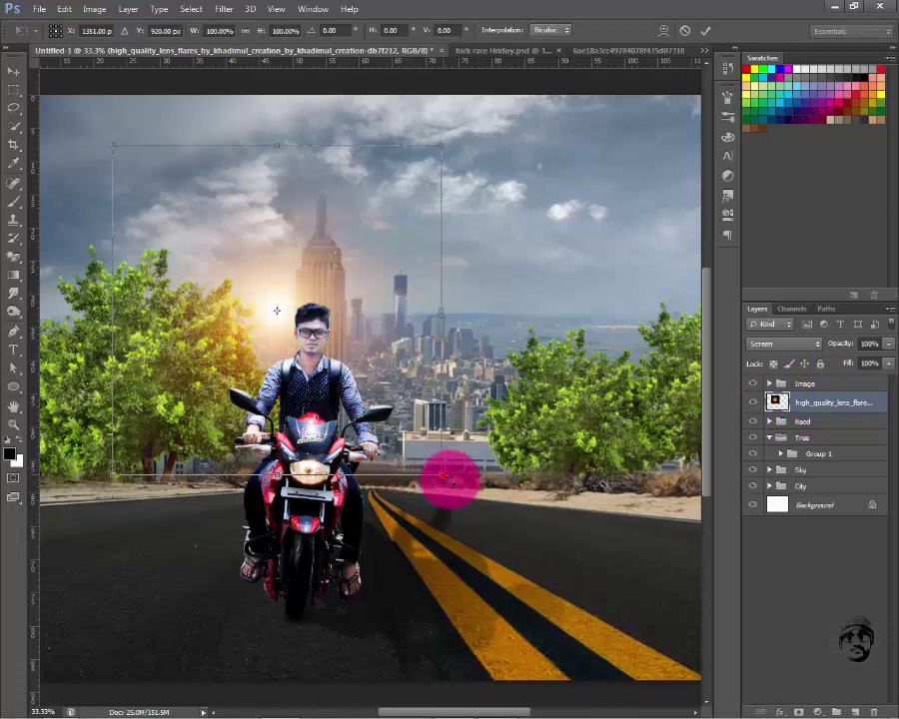
drag(444, 477, 491, 513)
drag(383, 382, 396, 390)
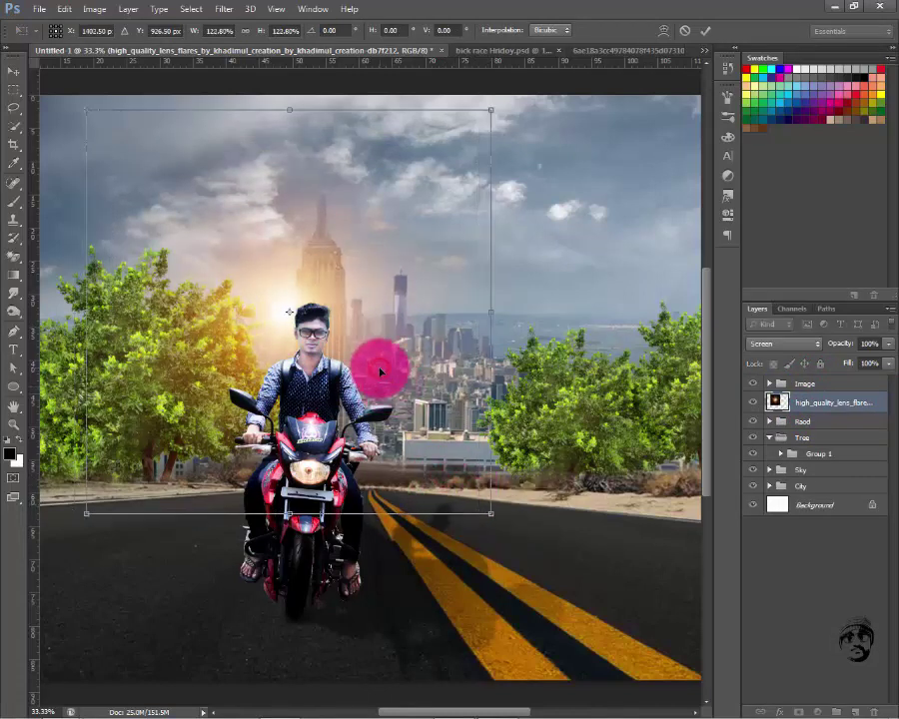
double_click(380, 372)
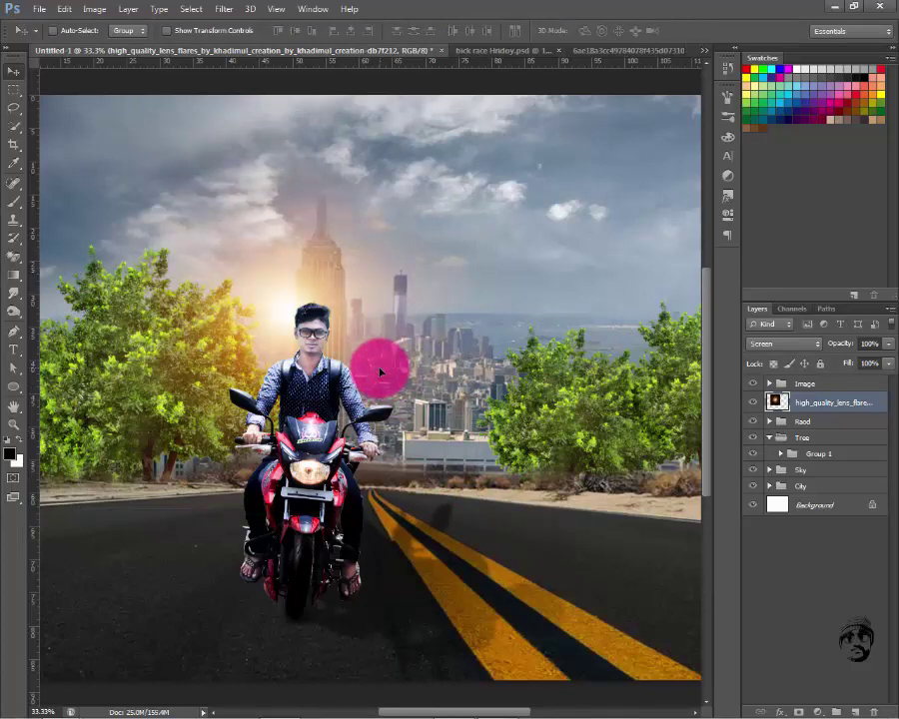
scroll(379, 372, down, 2)
click(794, 435)
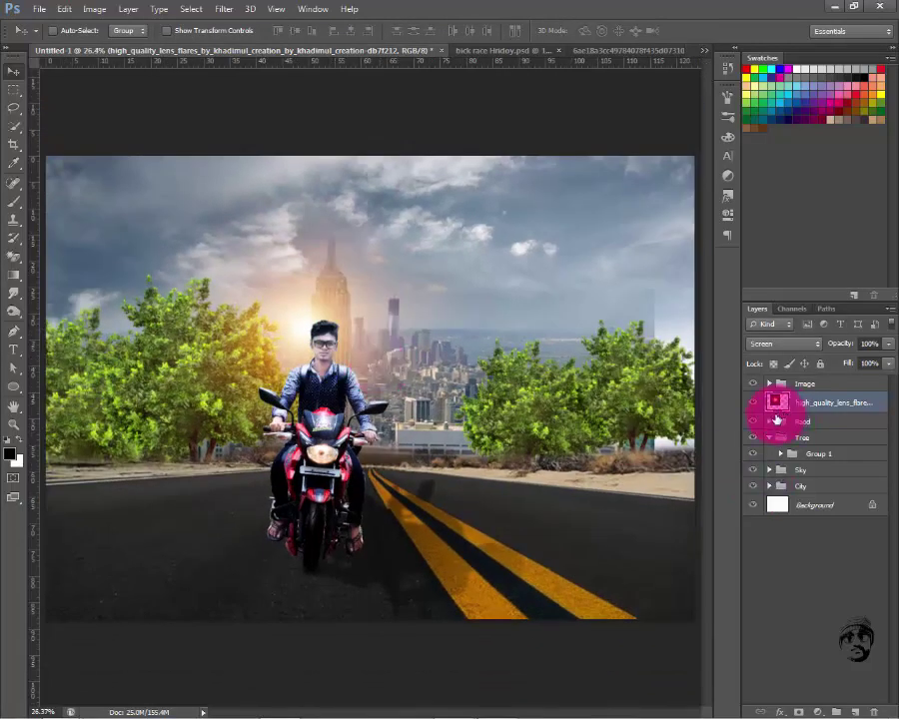
Duplicate the lens flare, move the copy to the top of the Image group and clip it to Curves 2
key(ctrl+j)
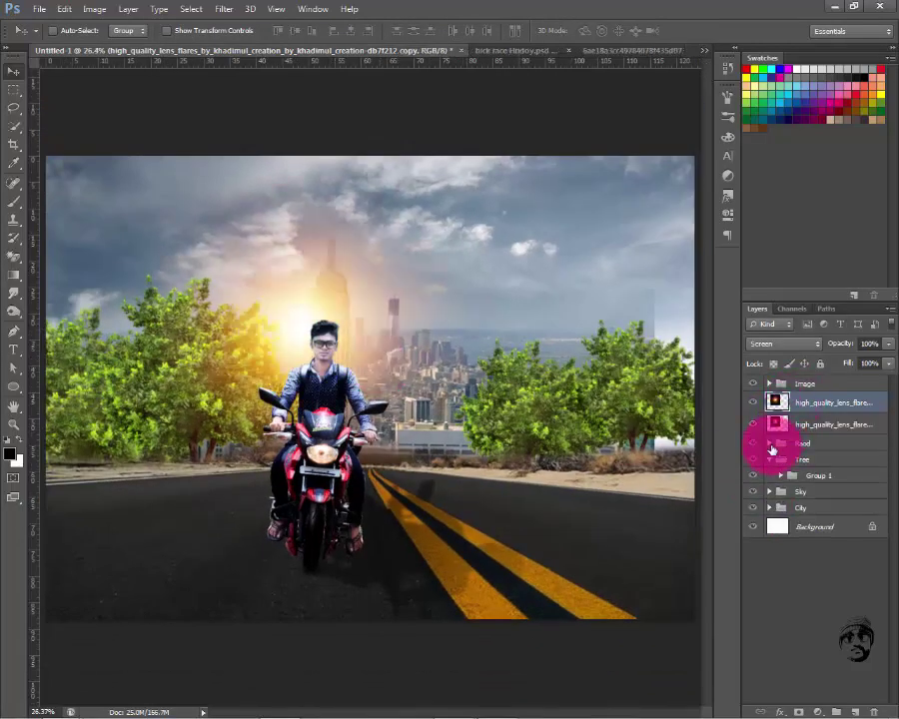
mouse_move(772, 451)
mouse_down()
mouse_move(815, 380)
mouse_move(801, 380)
mouse_up()
click(770, 384)
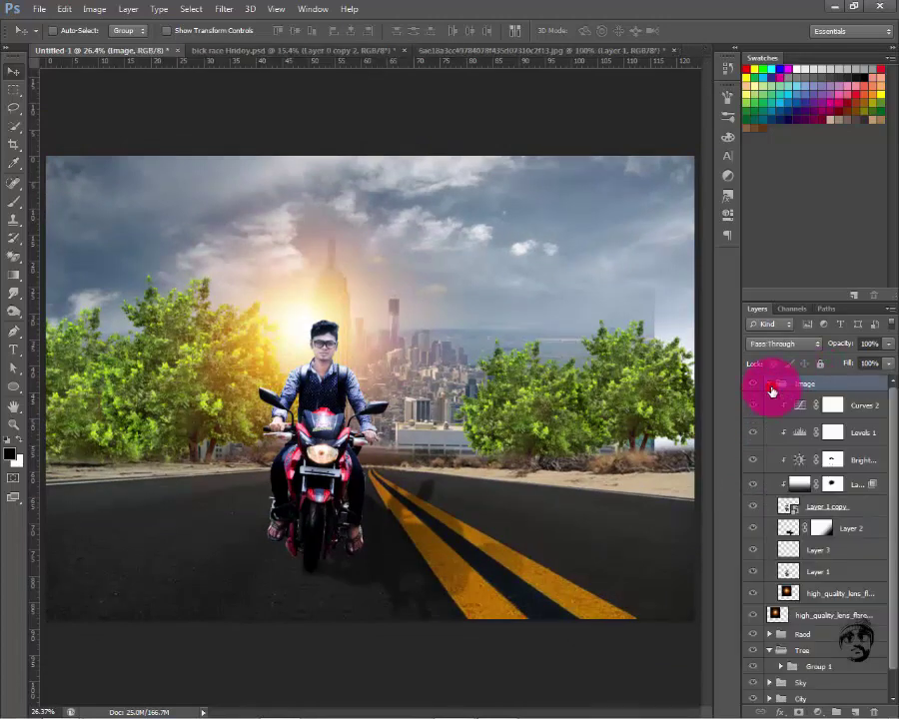
drag(831, 588, 835, 397)
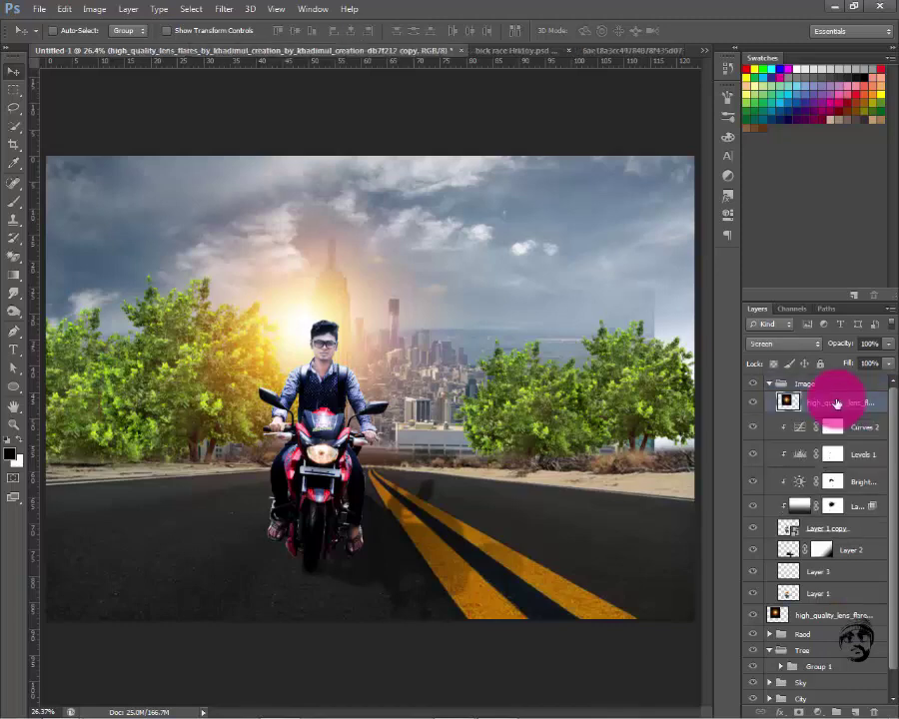
click(787, 421)
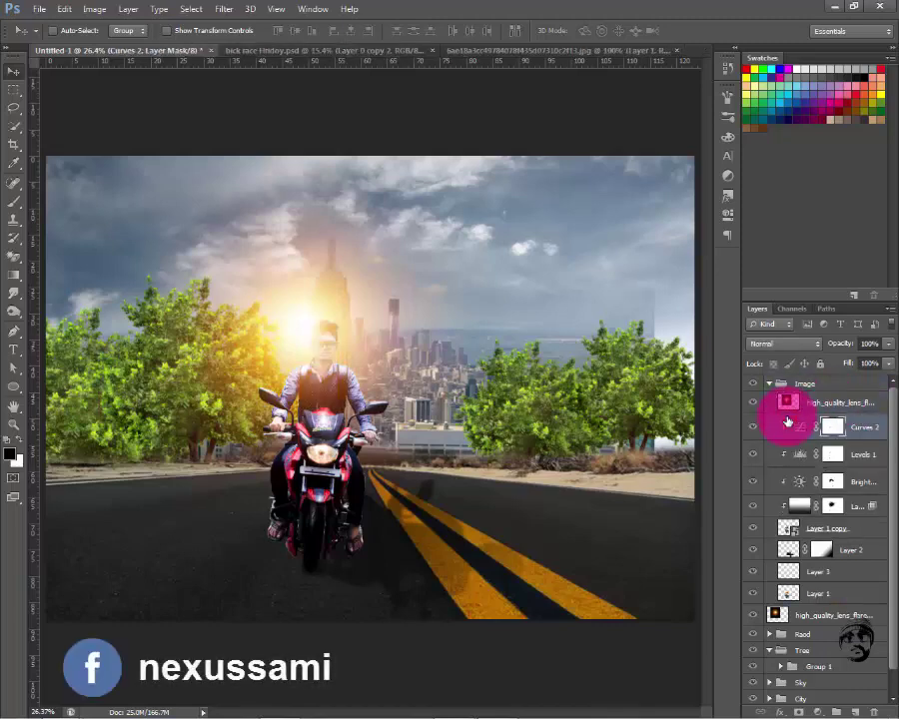
alt+click(789, 413)
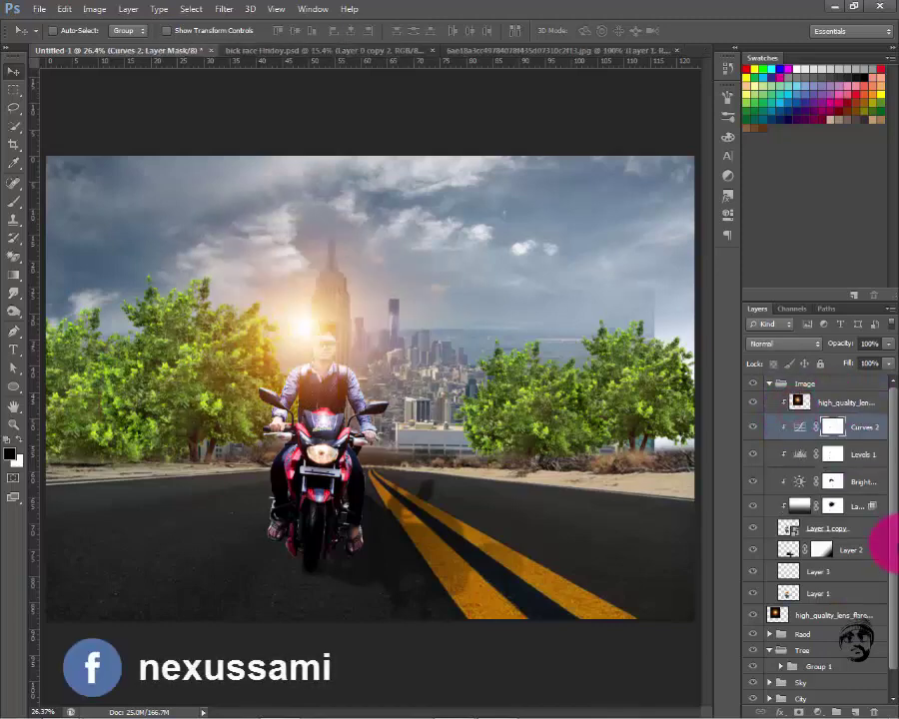
Move the clipped flare copy's glow left and down near the rider's head
key(ctrl+plus)
key(ctrl+t)
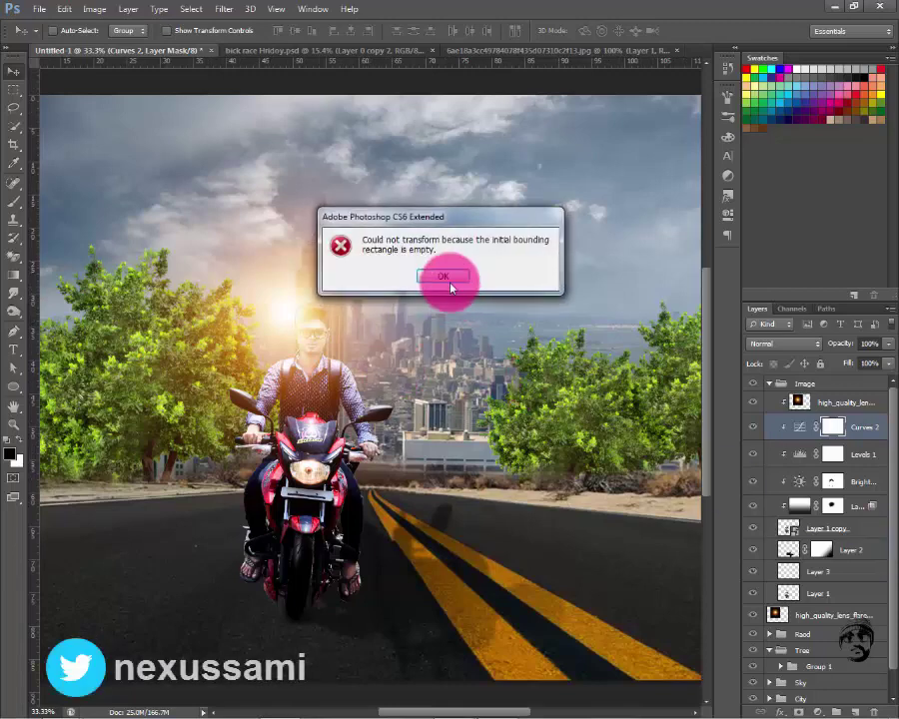
click(451, 287)
click(858, 405)
key(ctrl+t)
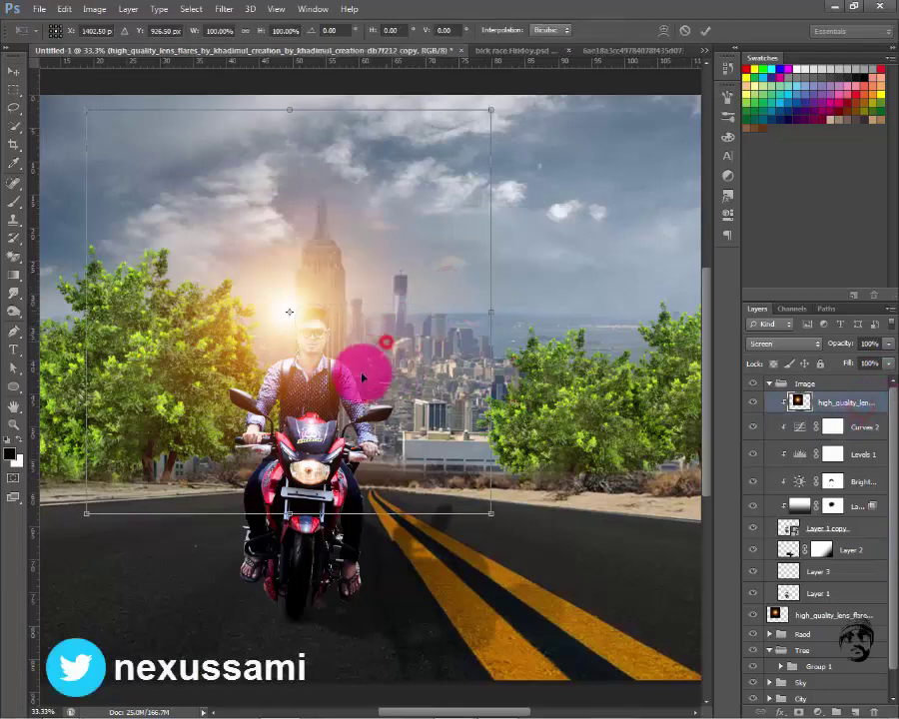
mouse_move(362, 377)
mouse_down()
mouse_move(355, 400)
mouse_move(328, 374)
mouse_move(302, 377)
mouse_move(340, 382)
mouse_move(322, 386)
mouse_move(320, 368)
mouse_move(330, 367)
mouse_move(305, 363)
mouse_up()
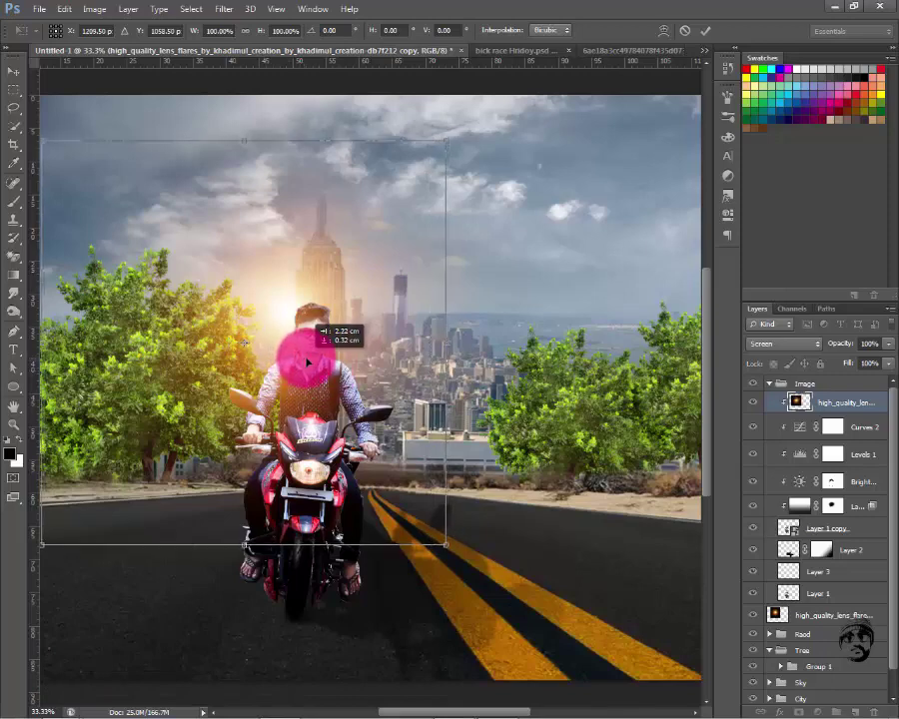
key(Return)
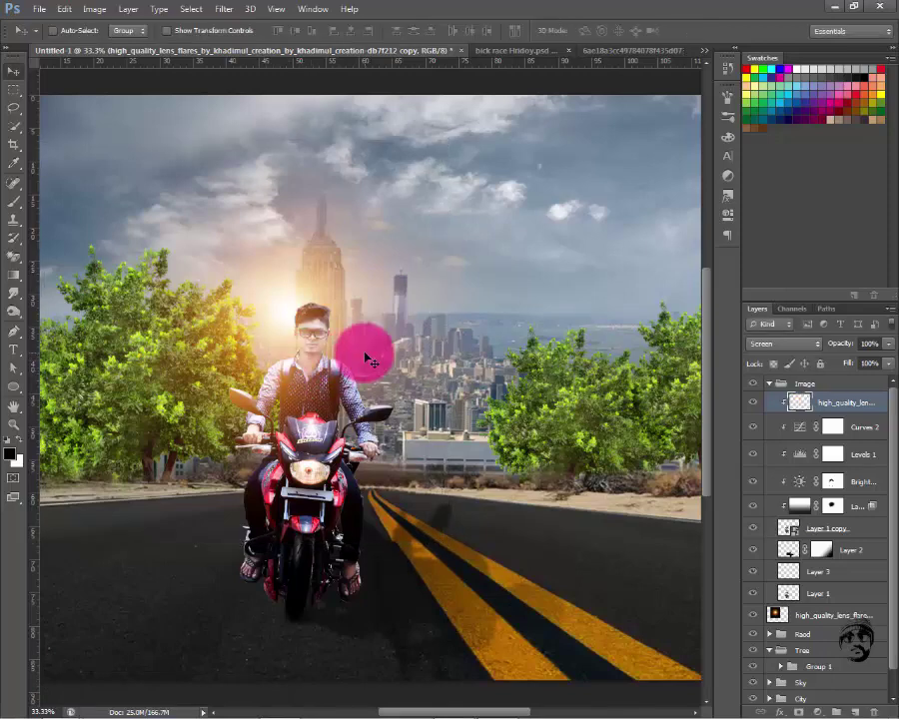
Lower the flare copy's fill to about 83% and briefly peek at the desktop
scroll(368, 359, down, 1)
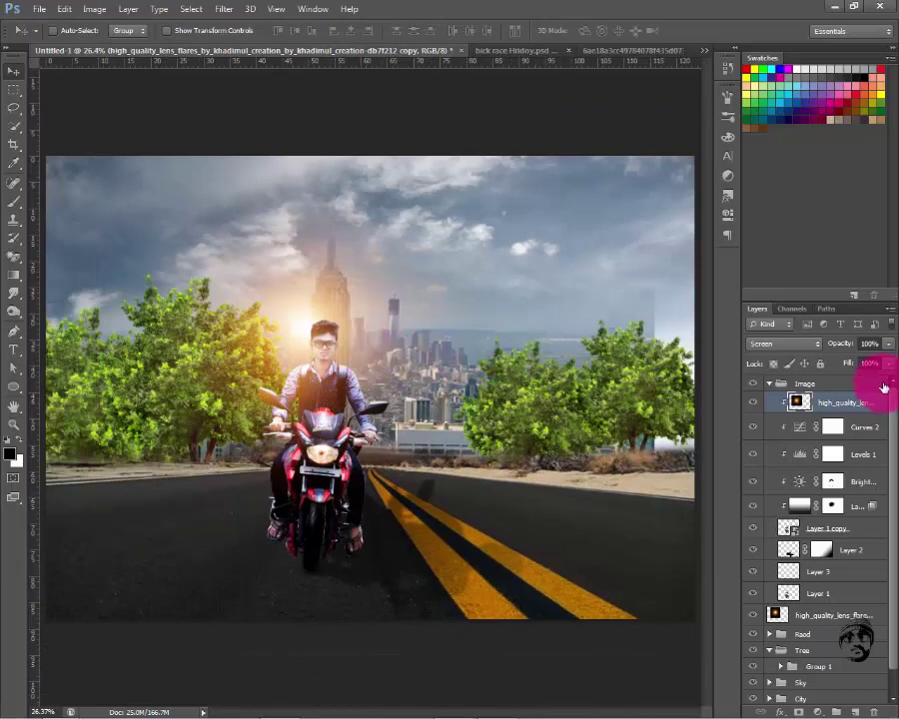
drag(876, 381, 868, 382)
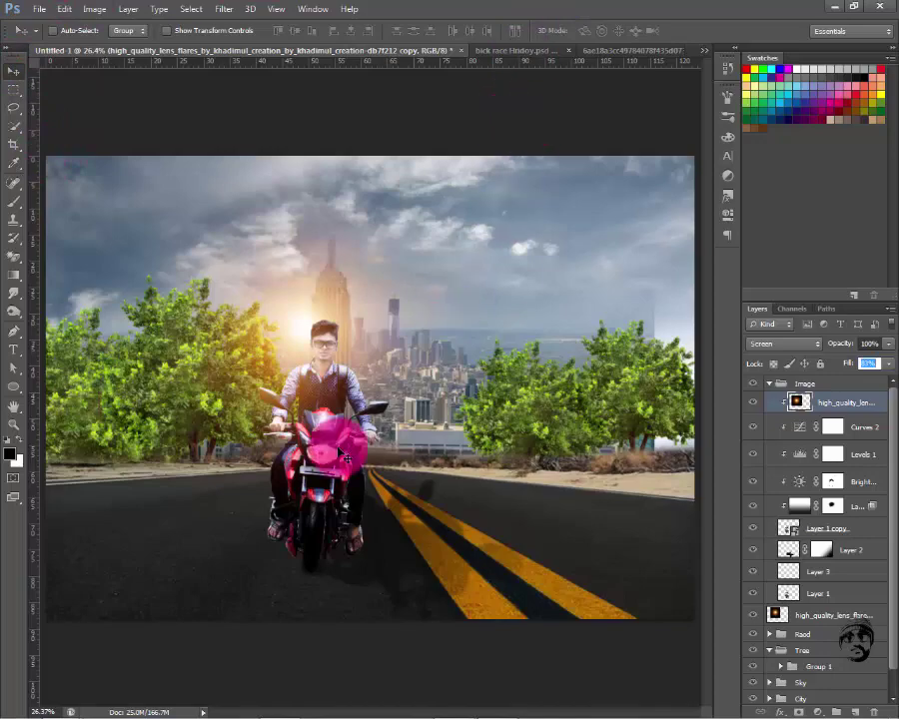
click(830, 7)
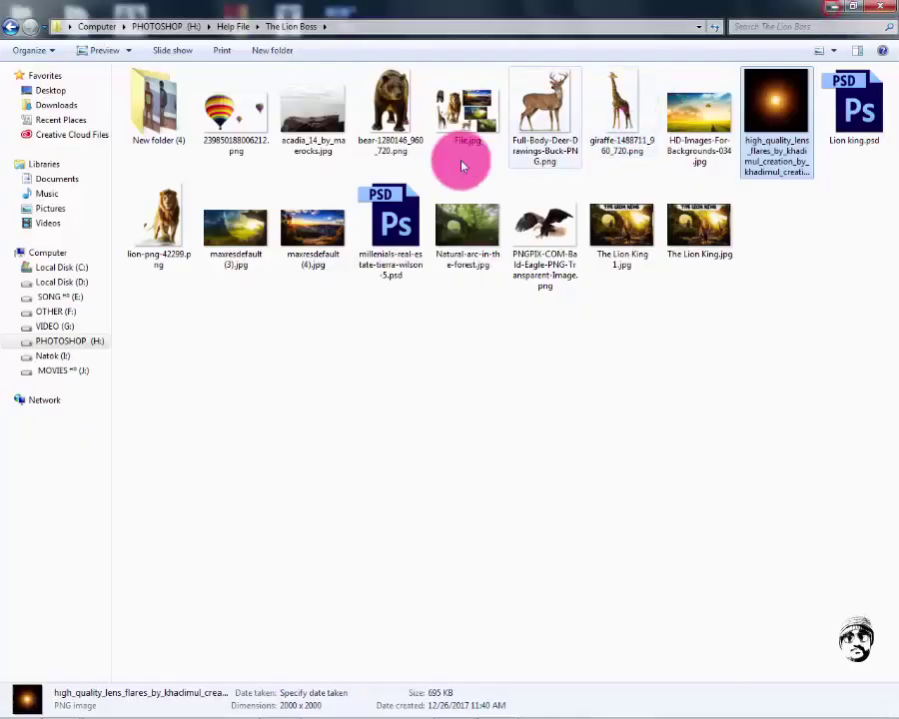
key(super+d)
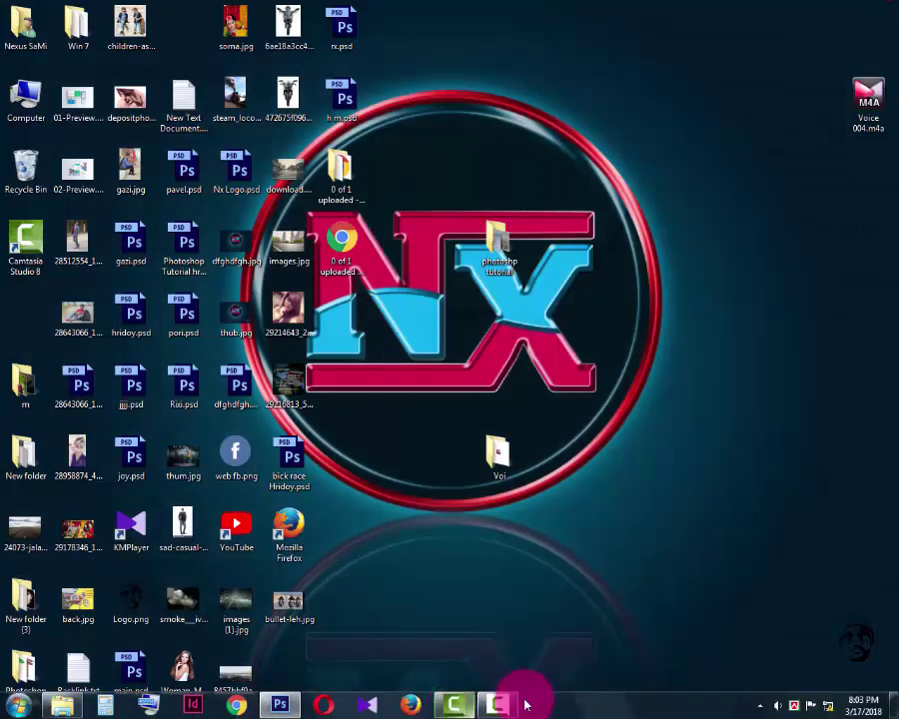
key(alt+Tab)
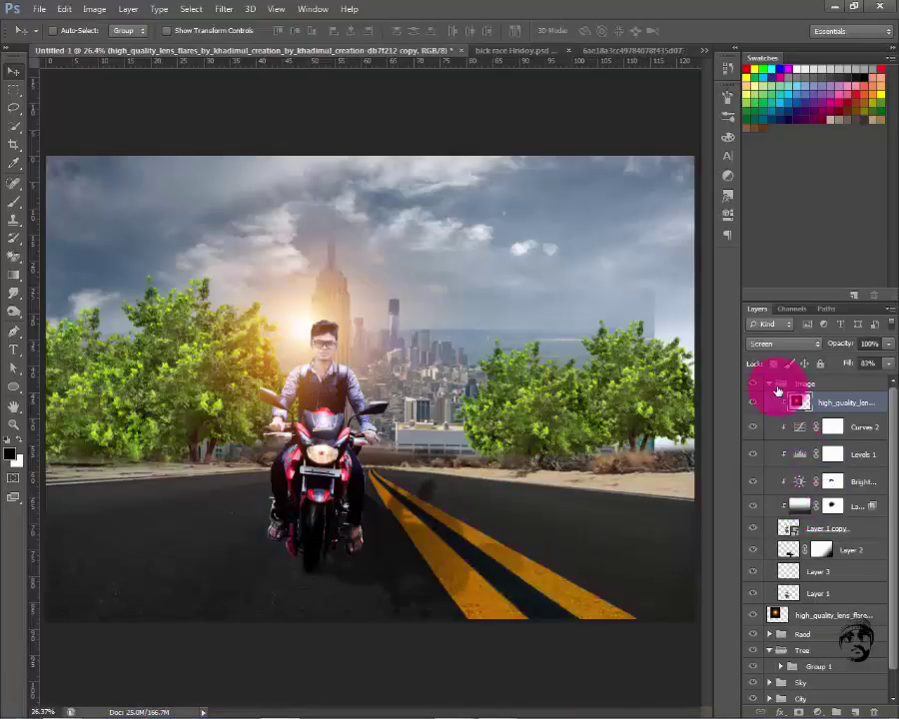
Expand the City group, hide the trees and select the city layer
click(772, 386)
click(771, 488)
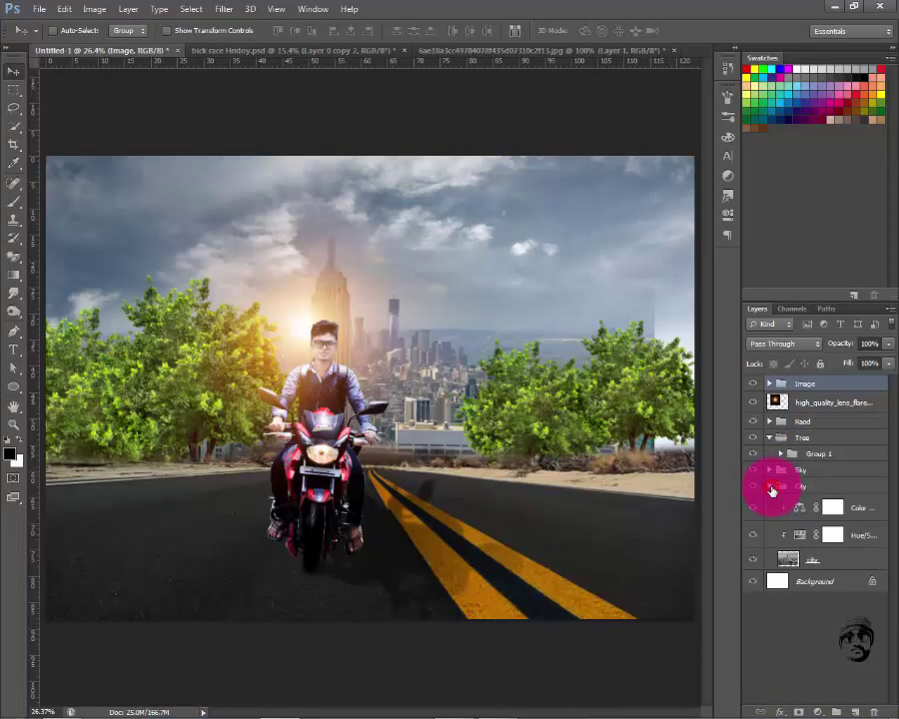
click(771, 487)
click(759, 560)
click(753, 439)
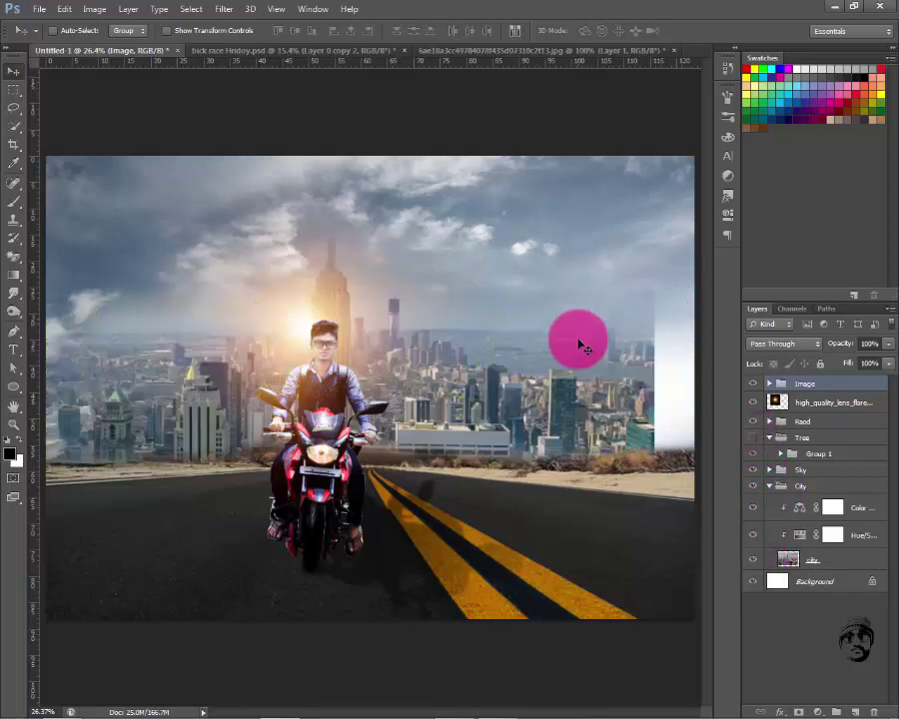
click(839, 562)
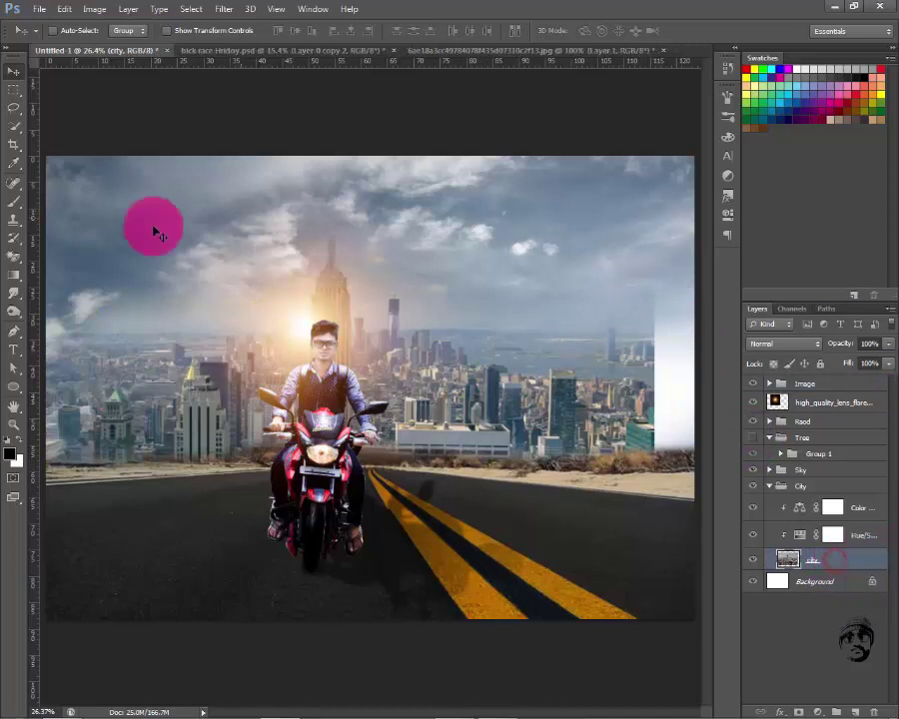
Copy a marquee of skyline onto Layer 4 and shift it right over the white gap
click(13, 89)
drag(497, 264, 638, 457)
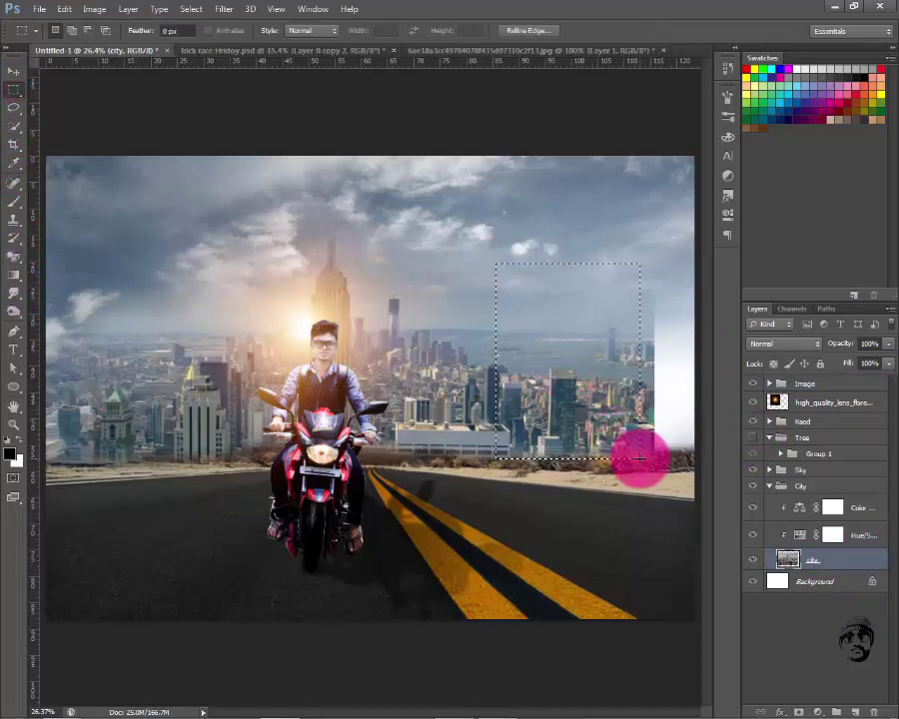
right_click(577, 395)
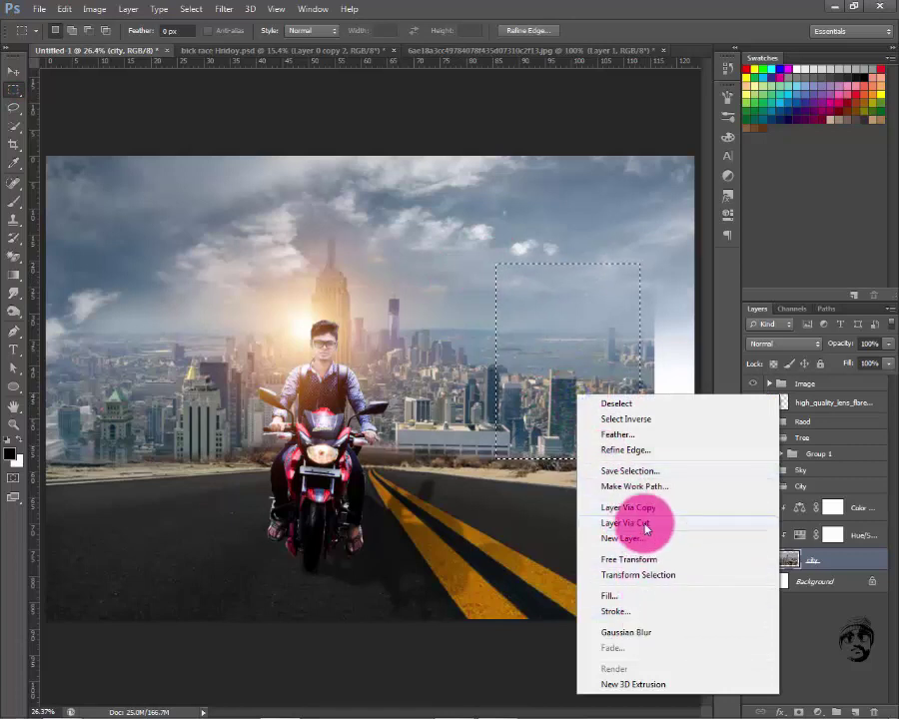
click(647, 508)
click(13, 71)
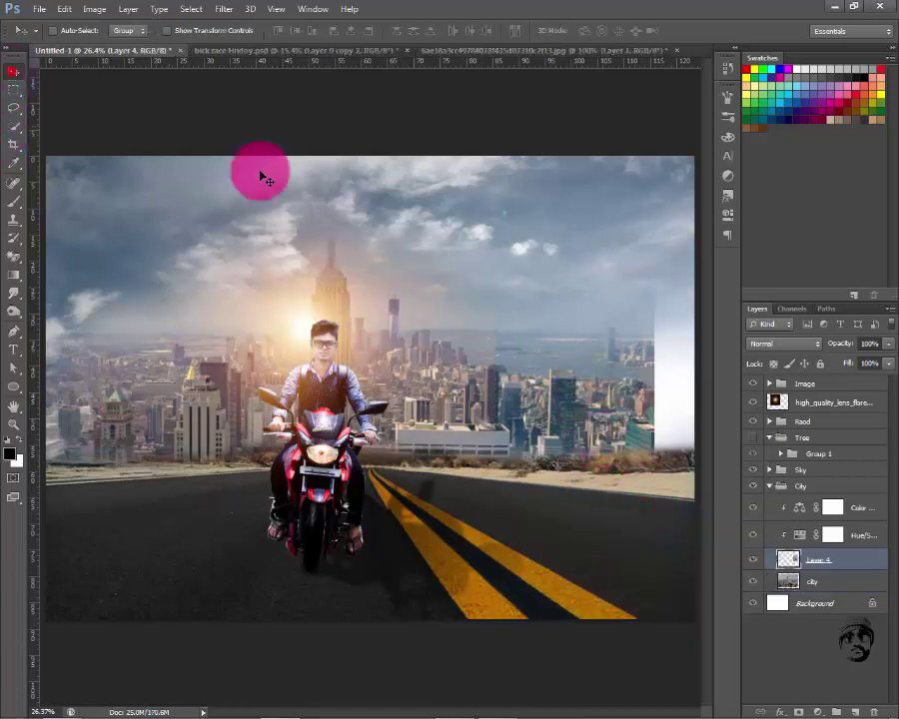
drag(560, 360, 631, 361)
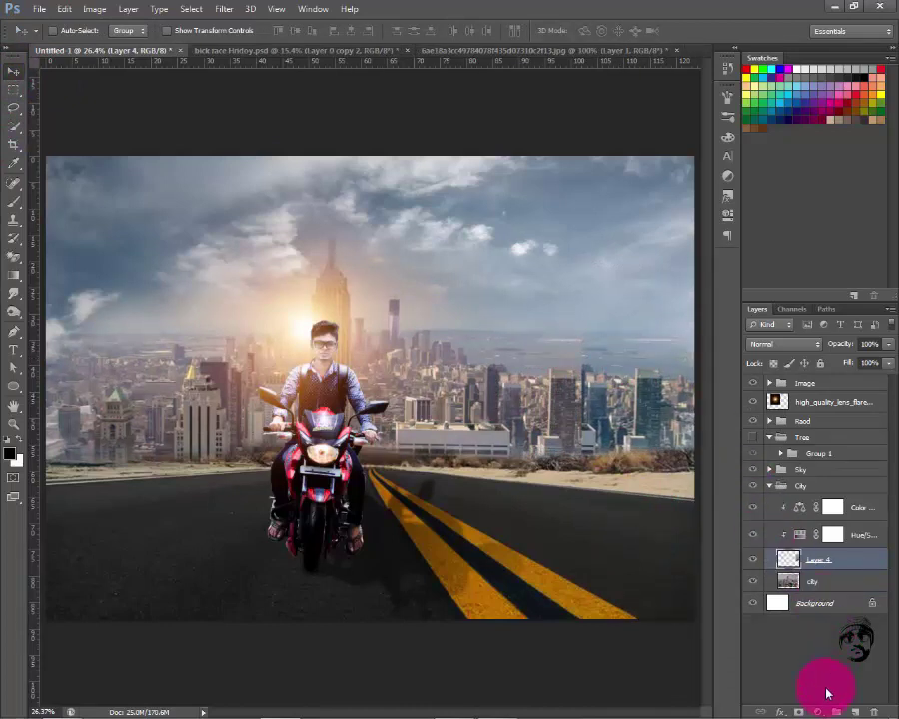
Add a mask to Layer 4, then merge it with the city layer
click(797, 713)
key(b)
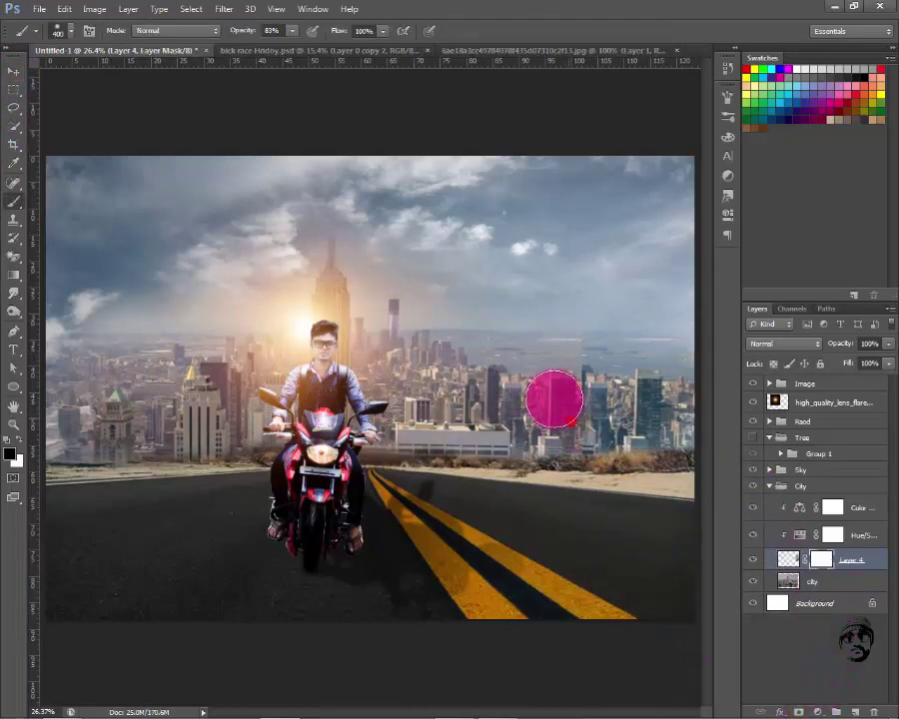
ctrl+click(836, 581)
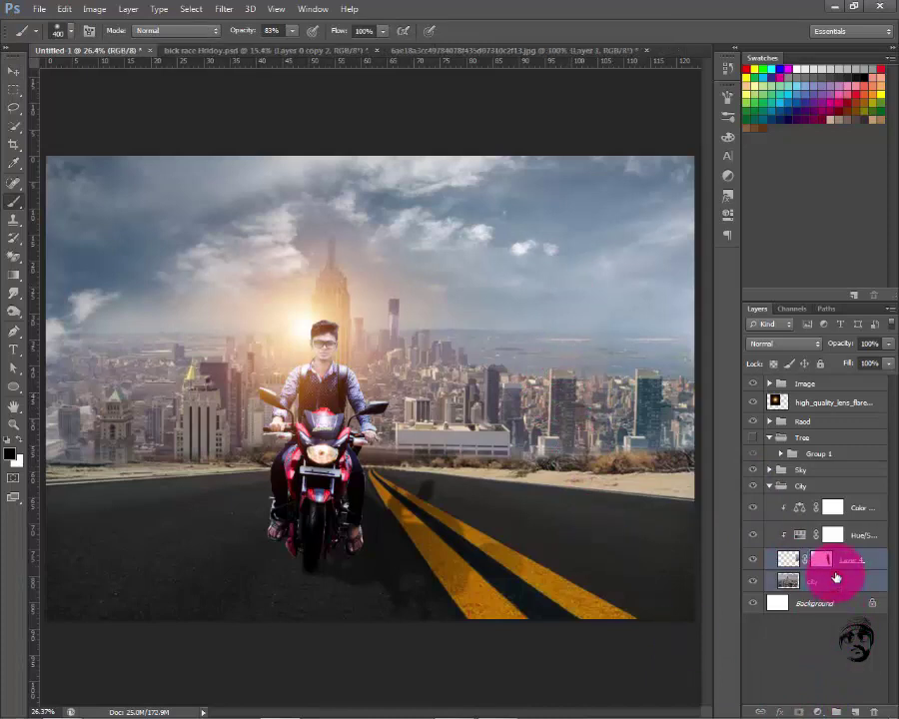
click(789, 535)
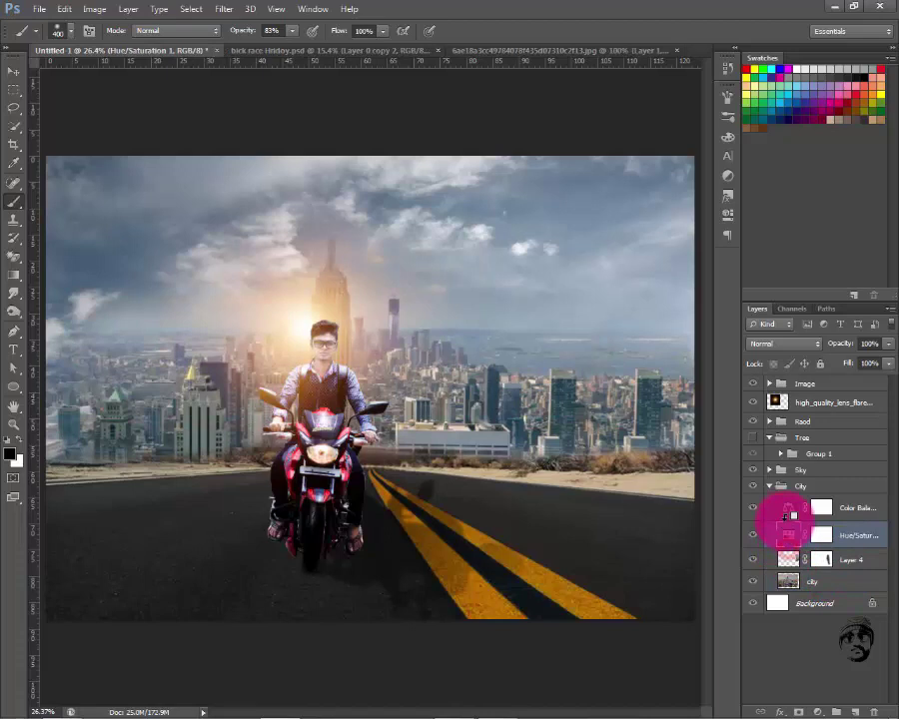
click(830, 584)
shift+click(842, 566)
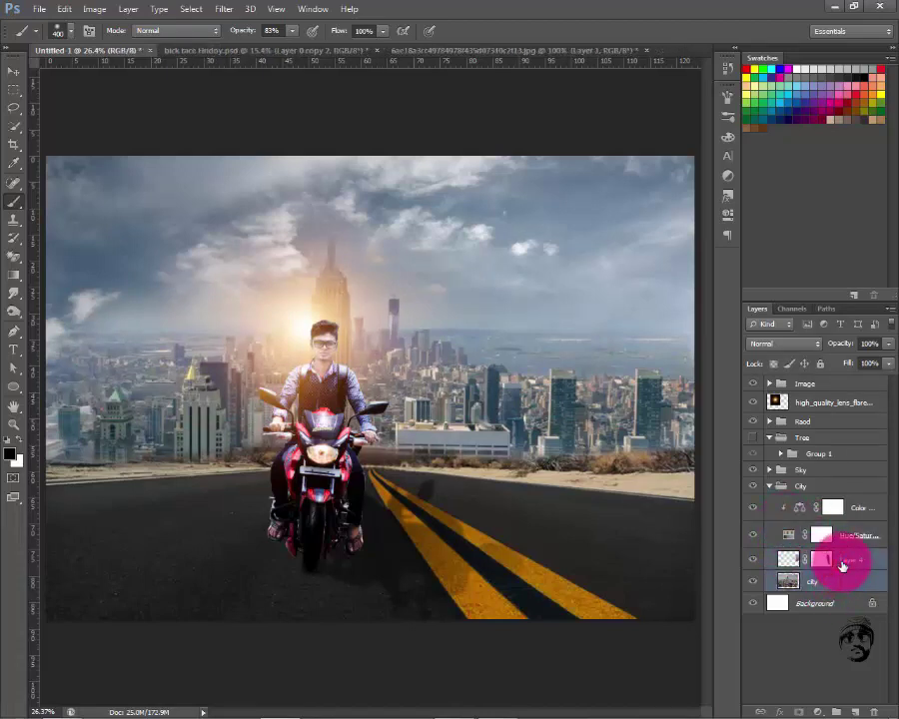
key(ctrl+e)
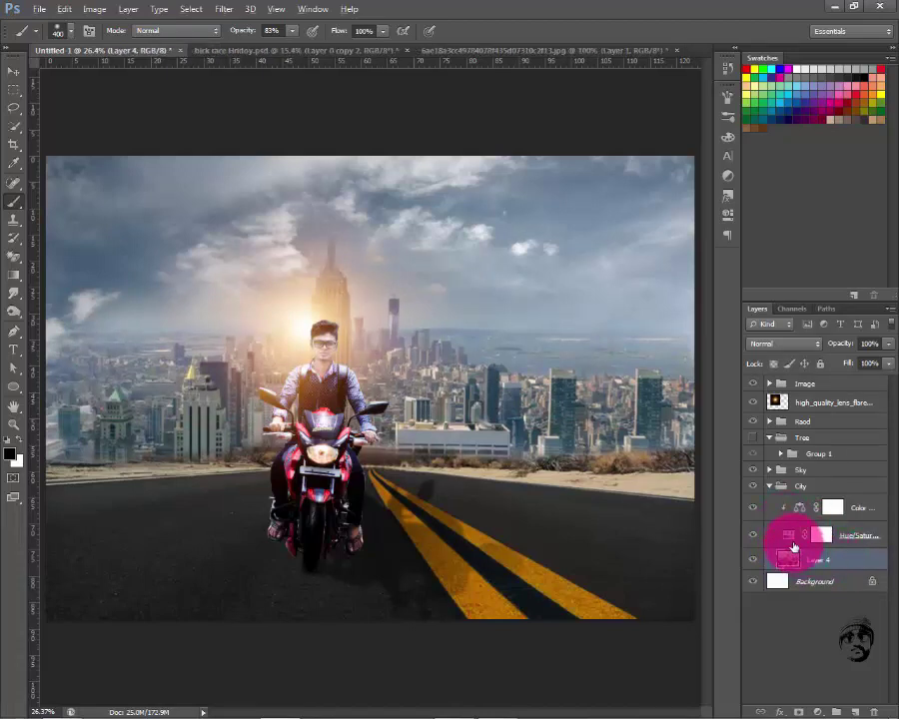
Collapse the City group and make the Tree group visible again
click(821, 571)
click(766, 486)
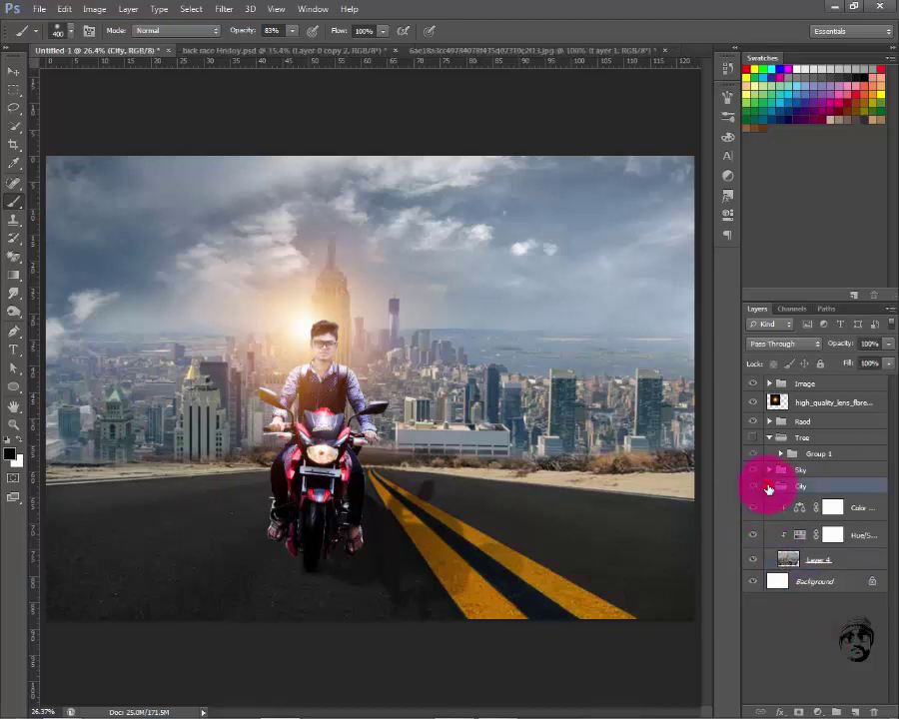
click(767, 486)
click(753, 438)
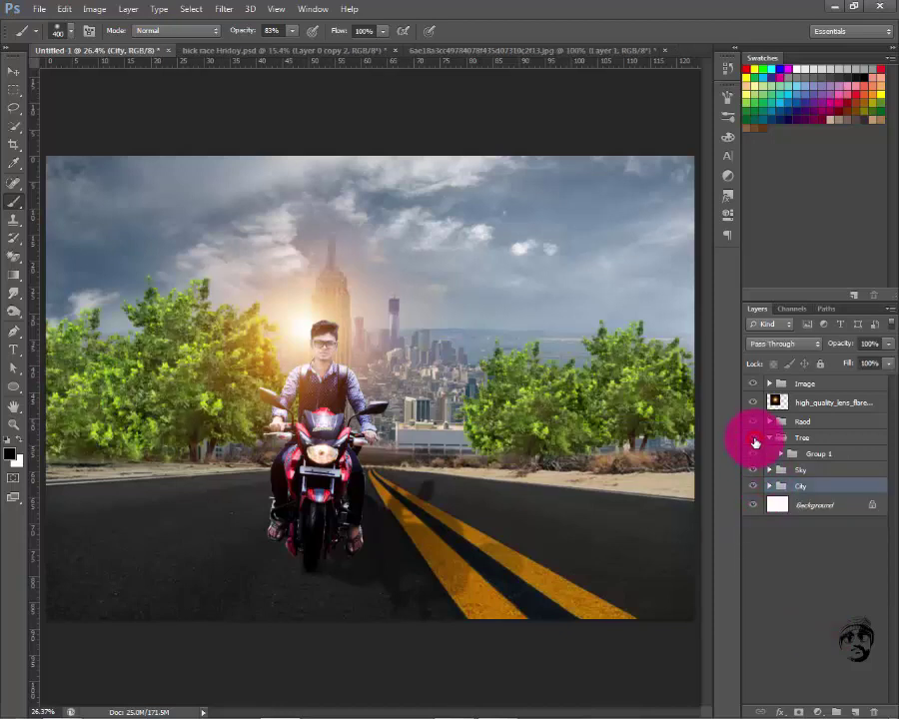
Select the Tree group, then drag the smoke JPEG from the desktop in and accept Camera Raw
click(818, 579)
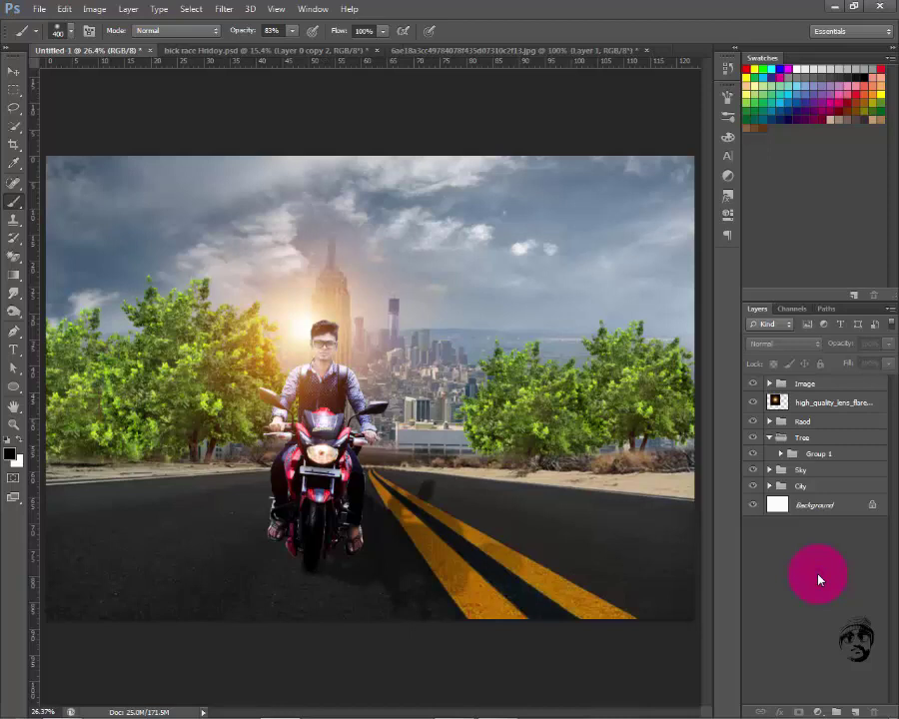
click(791, 467)
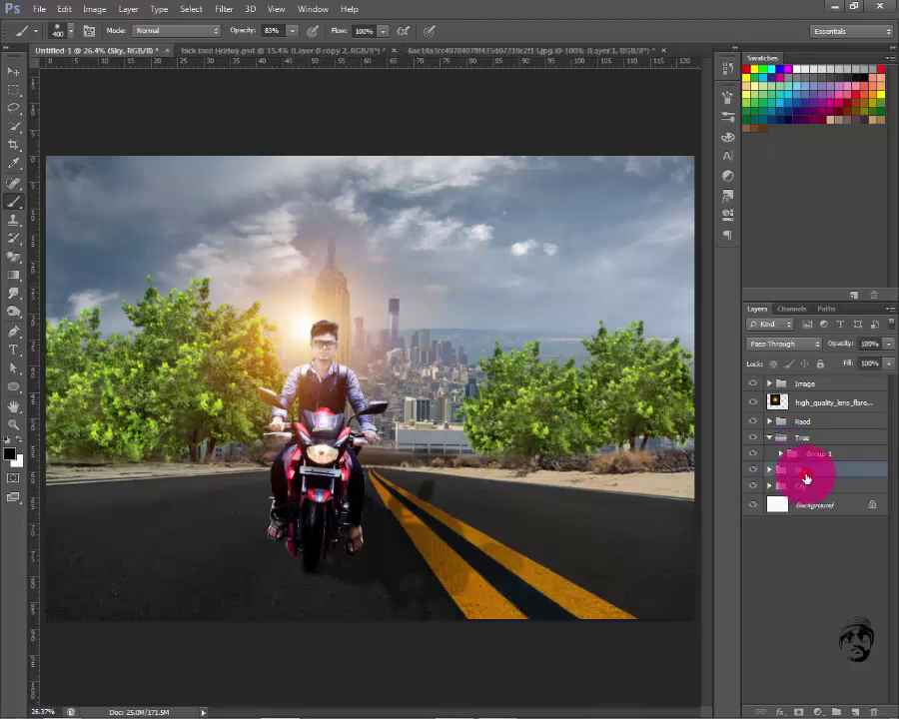
click(13, 71)
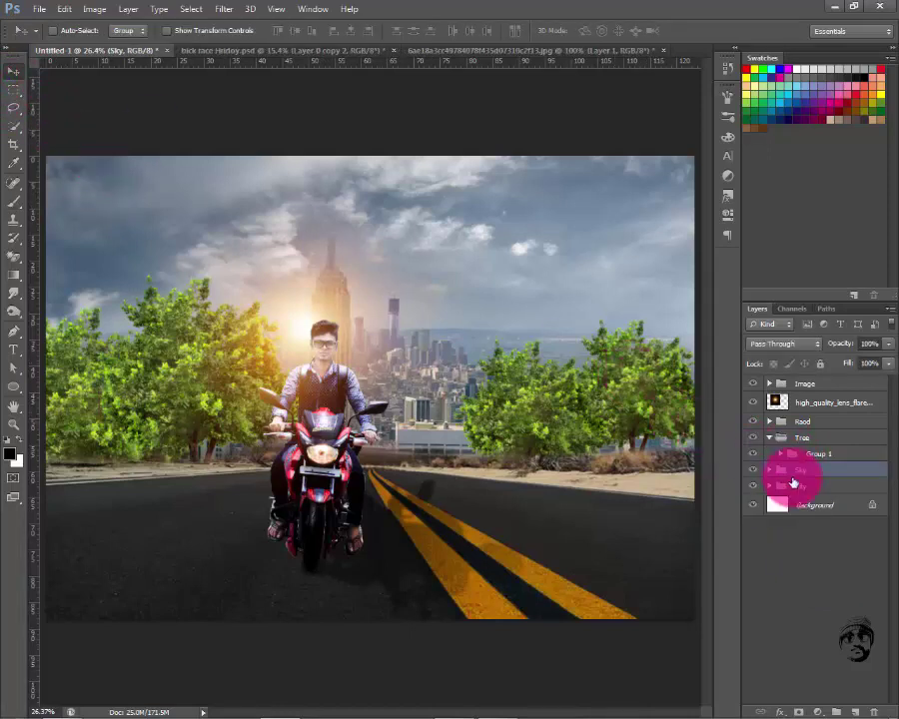
click(814, 439)
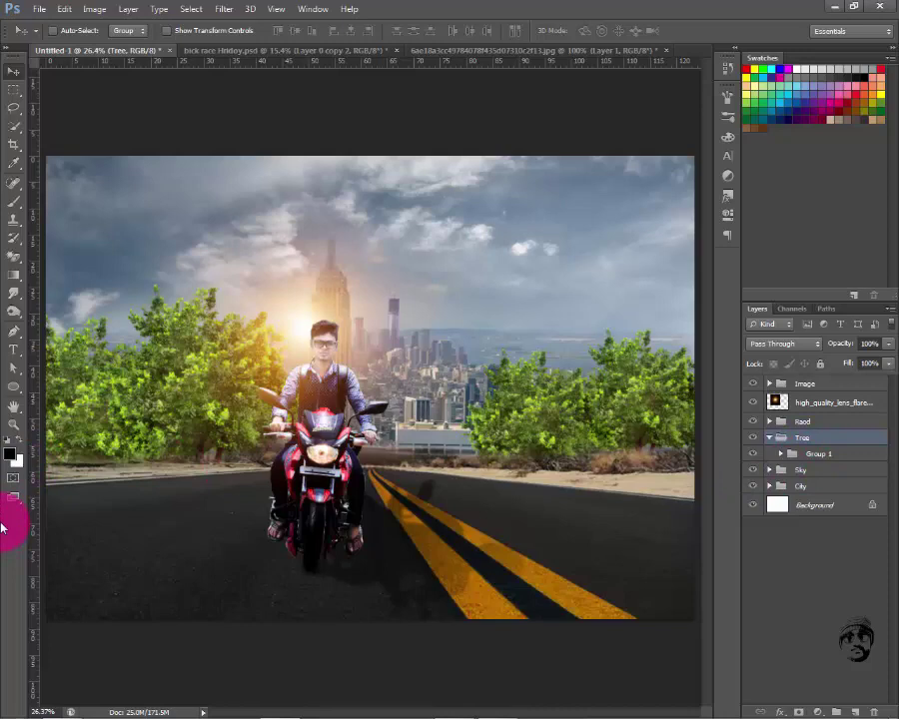
click(831, 6)
mouse_move(272, 705)
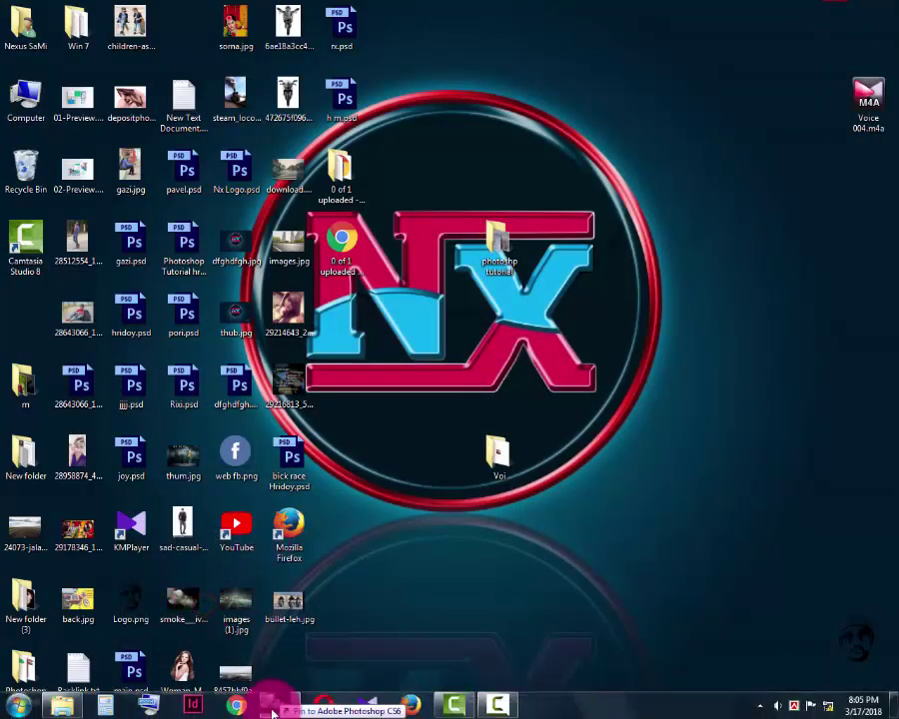
click(293, 668)
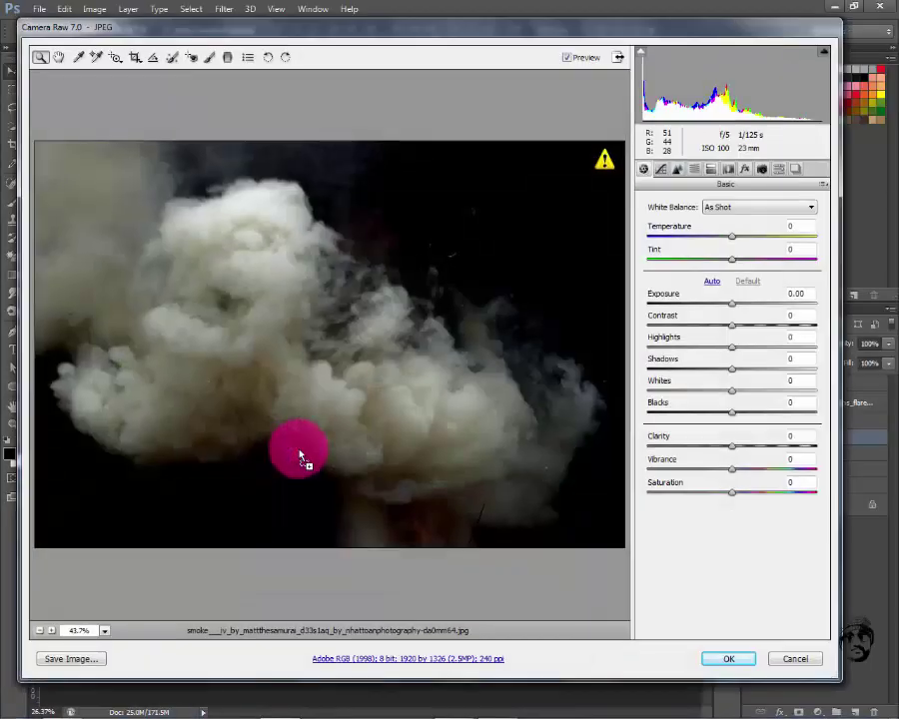
click(726, 659)
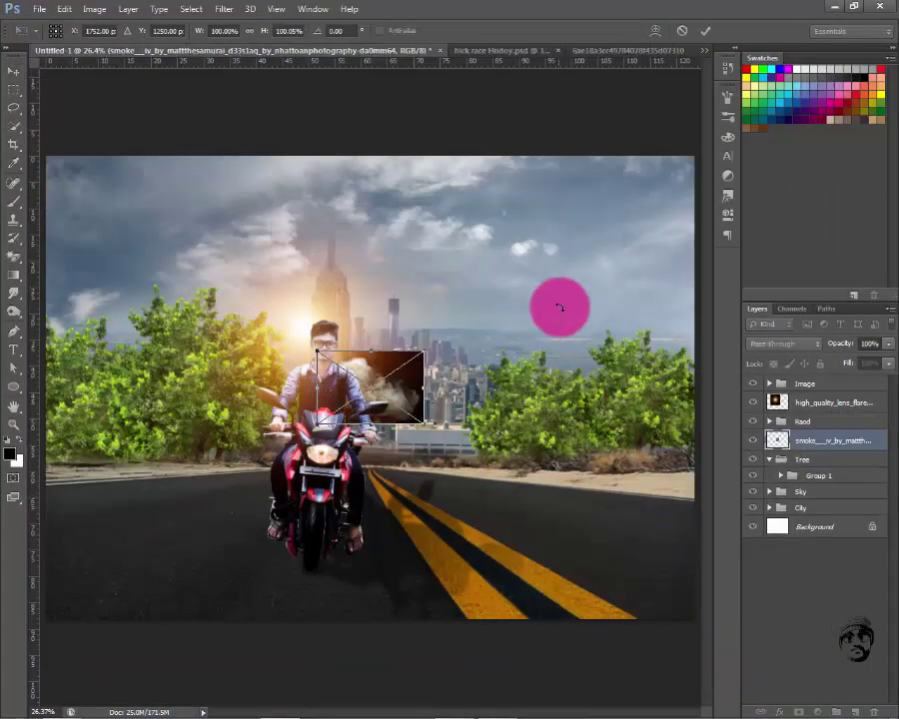
Place the smoke in Screen blend mode and move its layer to the top of the stack
key(Return)
click(769, 345)
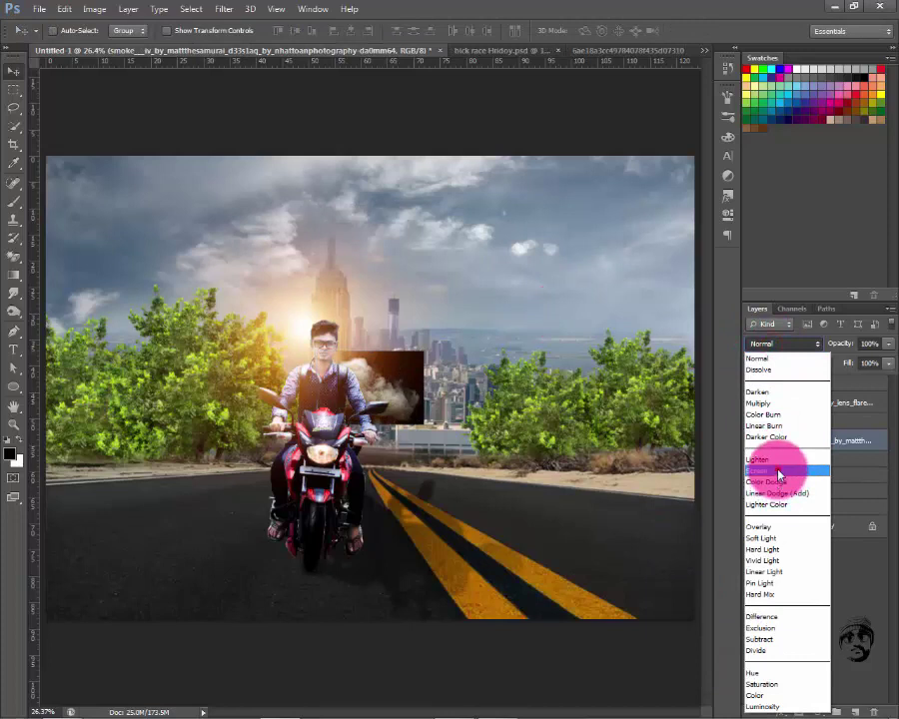
click(778, 469)
drag(395, 388, 457, 411)
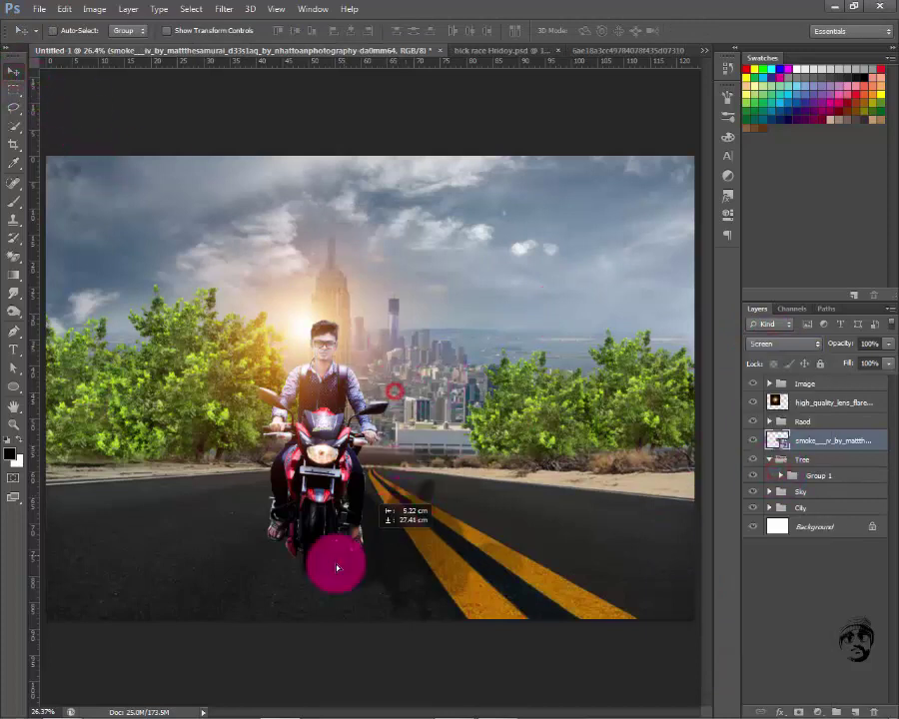
click(807, 448)
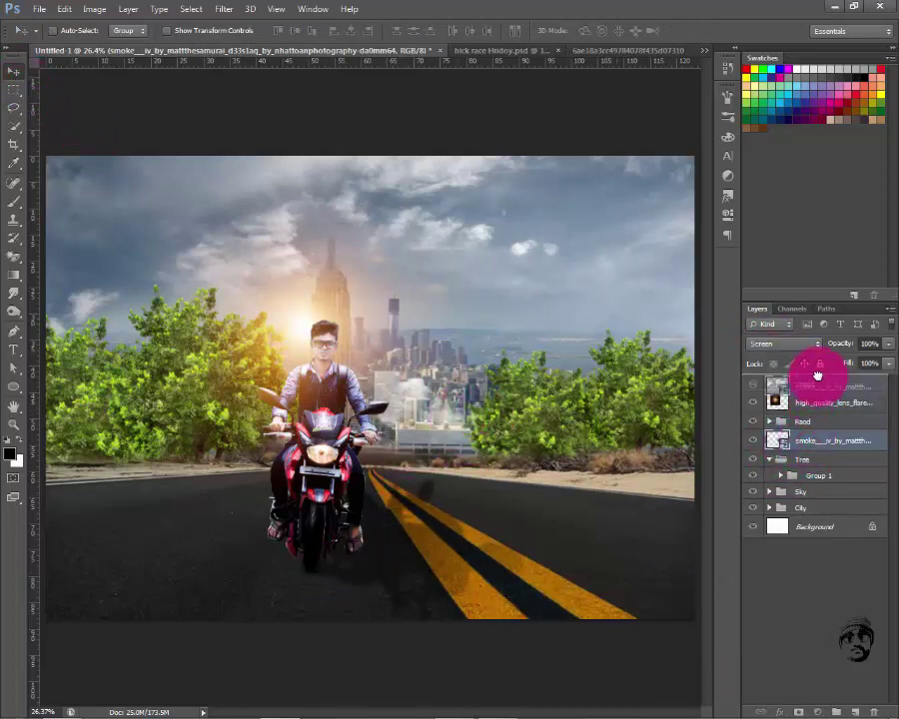
drag(807, 447, 809, 384)
Scale the smoke to about 260% and position it over the motorcycle's lower half
mouse_move(425, 406)
mouse_down()
mouse_move(340, 535)
mouse_move(300, 539)
mouse_up()
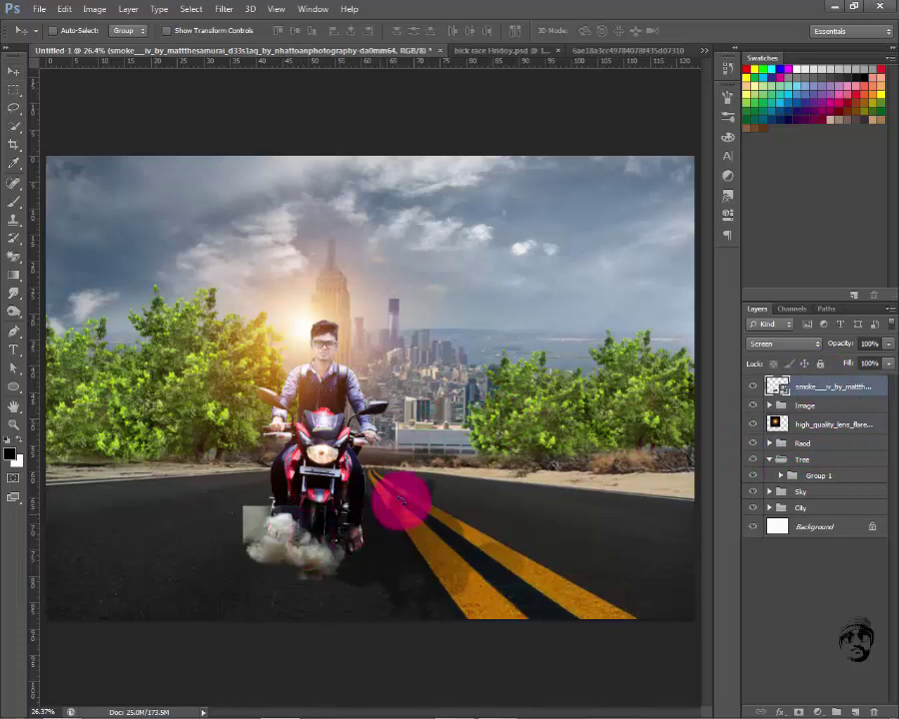
key(ctrl+t)
drag(350, 499, 453, 481)
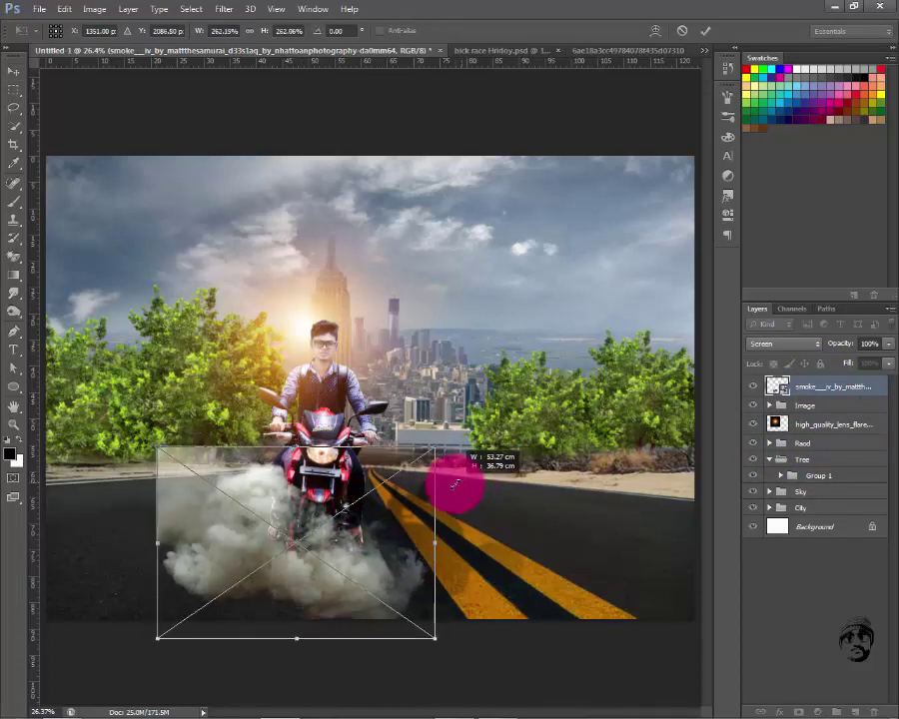
mouse_move(366, 527)
mouse_down()
mouse_move(351, 497)
mouse_move(364, 505)
mouse_move(350, 513)
mouse_up()
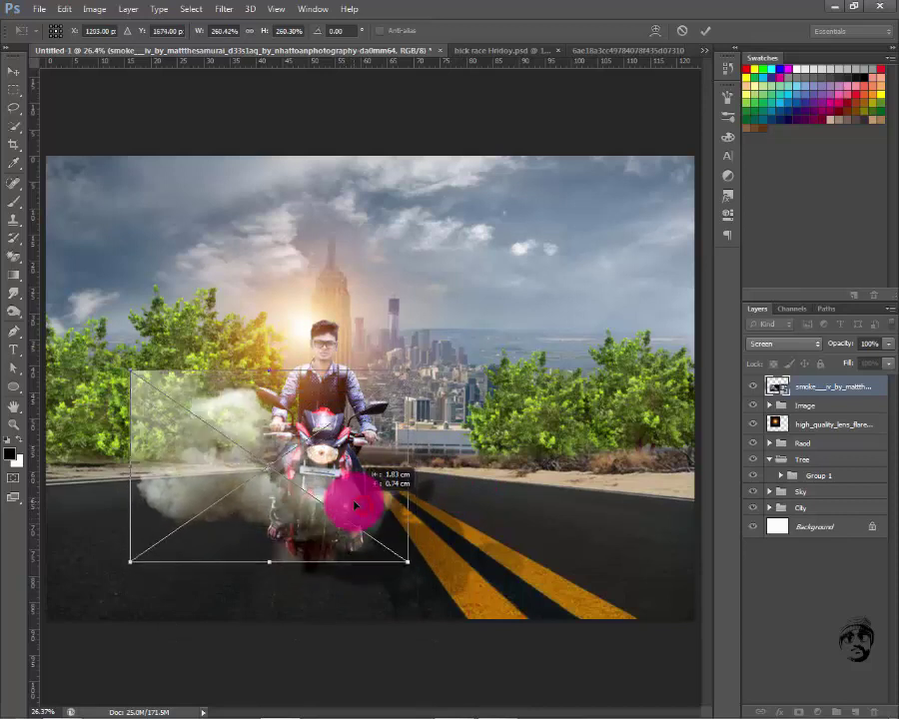
key(Return)
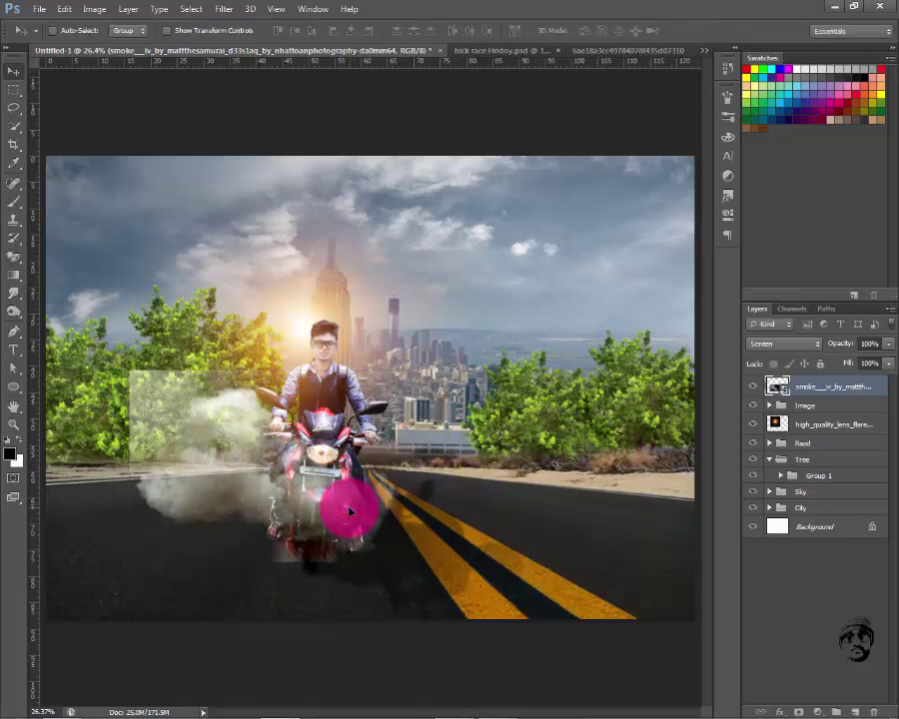
click(803, 711)
Paint black on the smoke mask with a soft brush, leaving a faint wisp beside the wheels
key(b)
mouse_move(160, 390)
mouse_down()
mouse_move(147, 380)
mouse_move(245, 352)
mouse_move(143, 507)
mouse_move(317, 606)
mouse_move(382, 582)
mouse_move(427, 521)
mouse_move(405, 576)
mouse_move(315, 506)
mouse_move(321, 516)
mouse_move(303, 555)
mouse_move(224, 531)
mouse_move(315, 541)
mouse_move(367, 519)
mouse_move(545, 575)
mouse_move(242, 386)
mouse_move(243, 410)
mouse_move(372, 435)
mouse_move(348, 388)
mouse_up()
key(bracketleft)
key(bracketleft)
key(bracketleft)
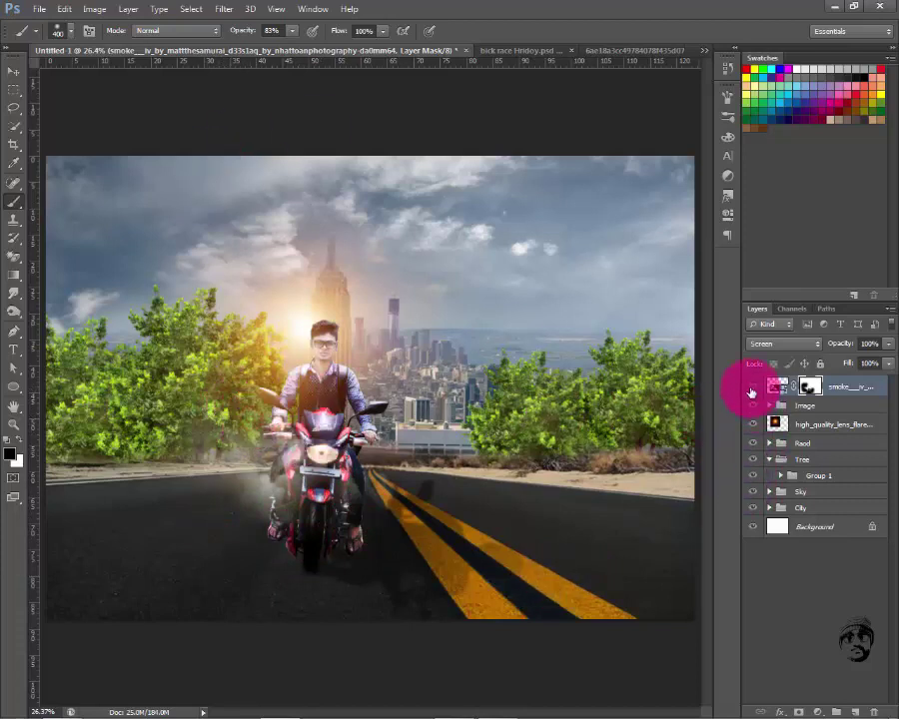
click(749, 385)
click(402, 489)
click(782, 569)
click(839, 705)
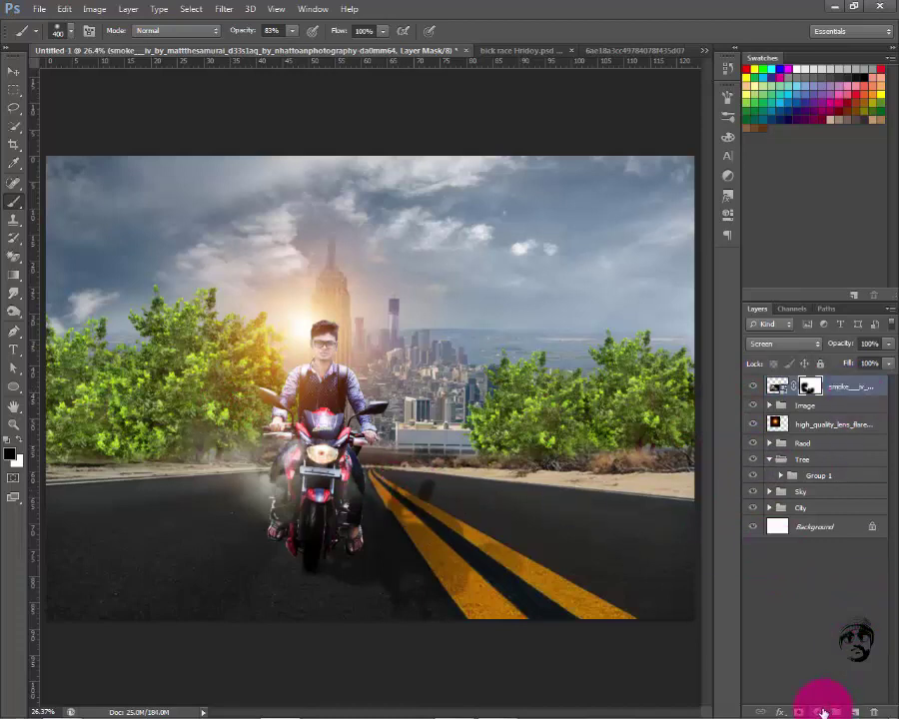
Add a Photo Filter adjustment layer with a yellow tint at 25% density
click(823, 712)
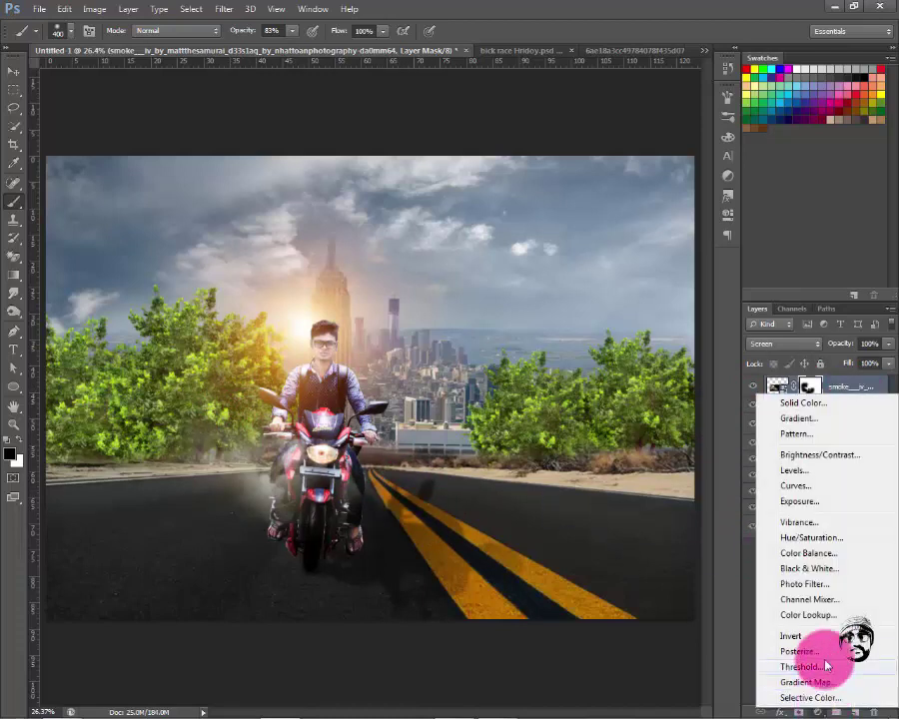
click(820, 587)
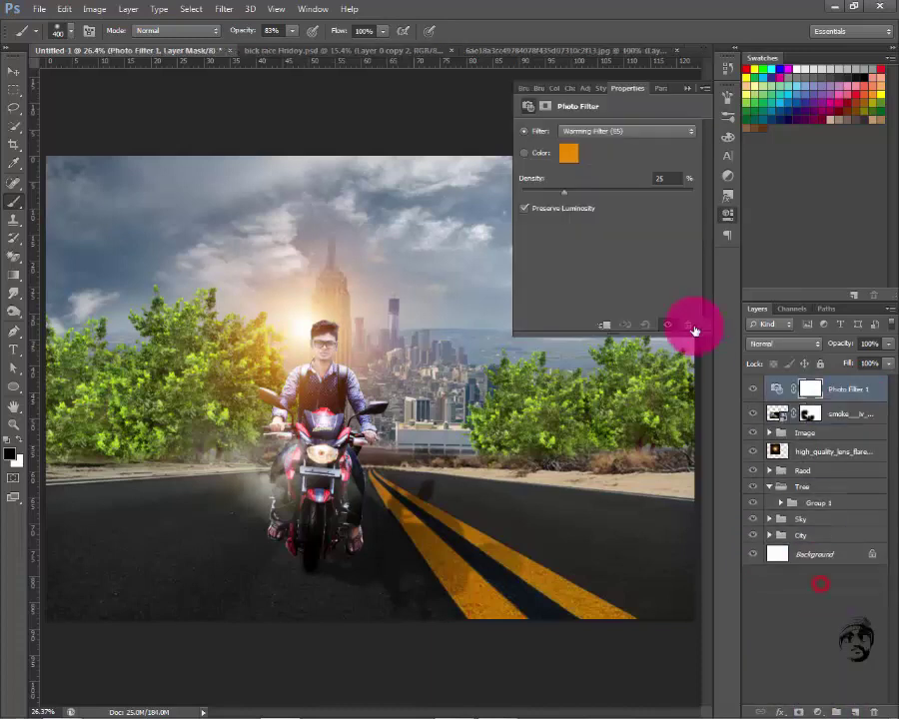
click(606, 132)
click(599, 325)
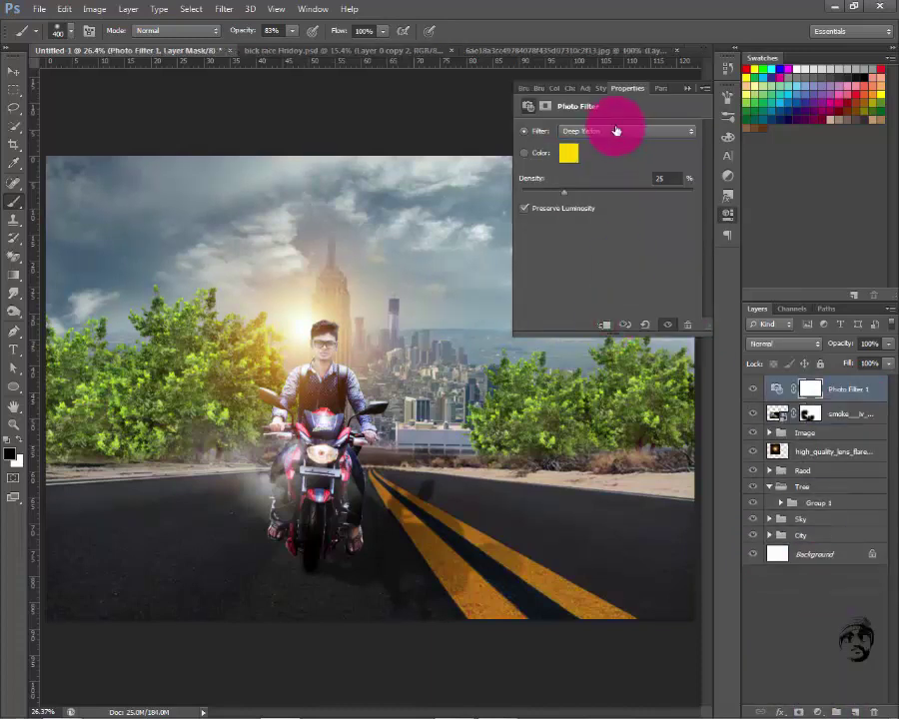
Add a Color Lookup adjustment layer above the Photo Filter
click(662, 89)
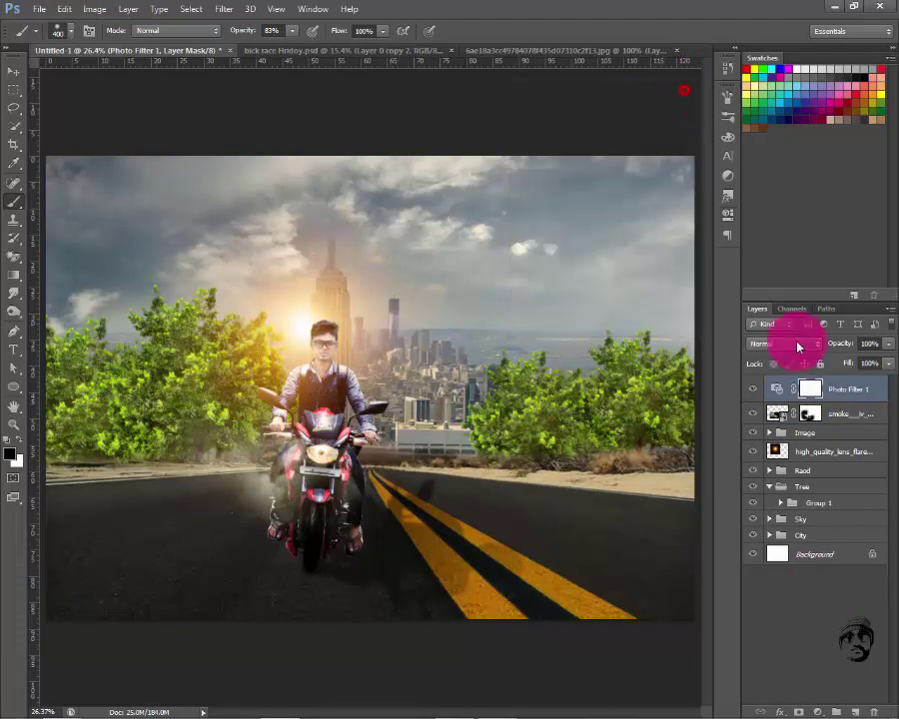
click(819, 711)
click(807, 619)
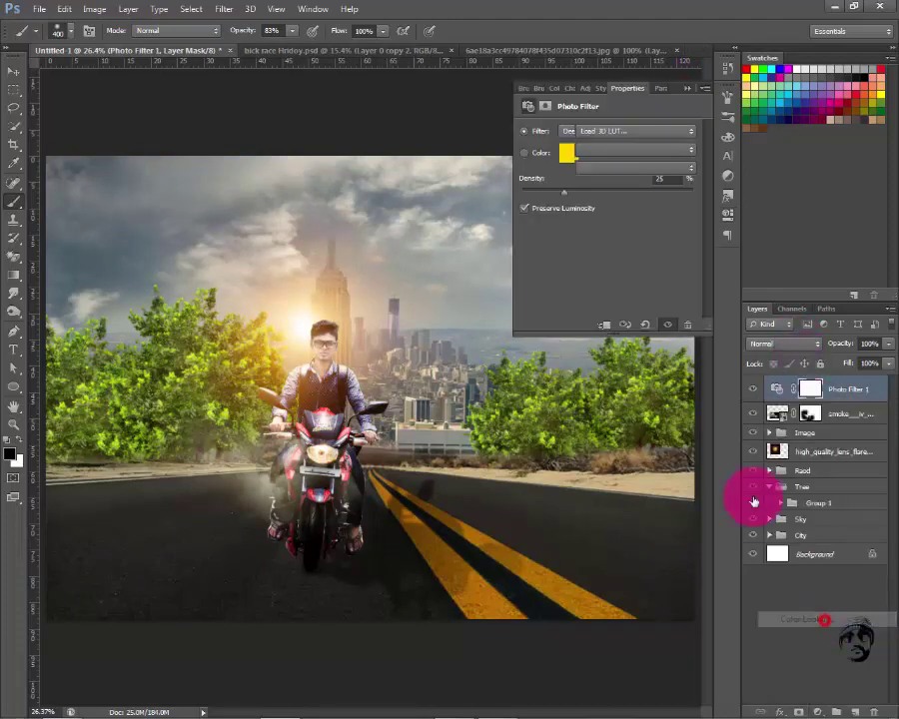
Try the Candlelight.CUBE and Crisp_Warm.look colour lookup presets, lowering the layer's fill
click(597, 133)
click(603, 224)
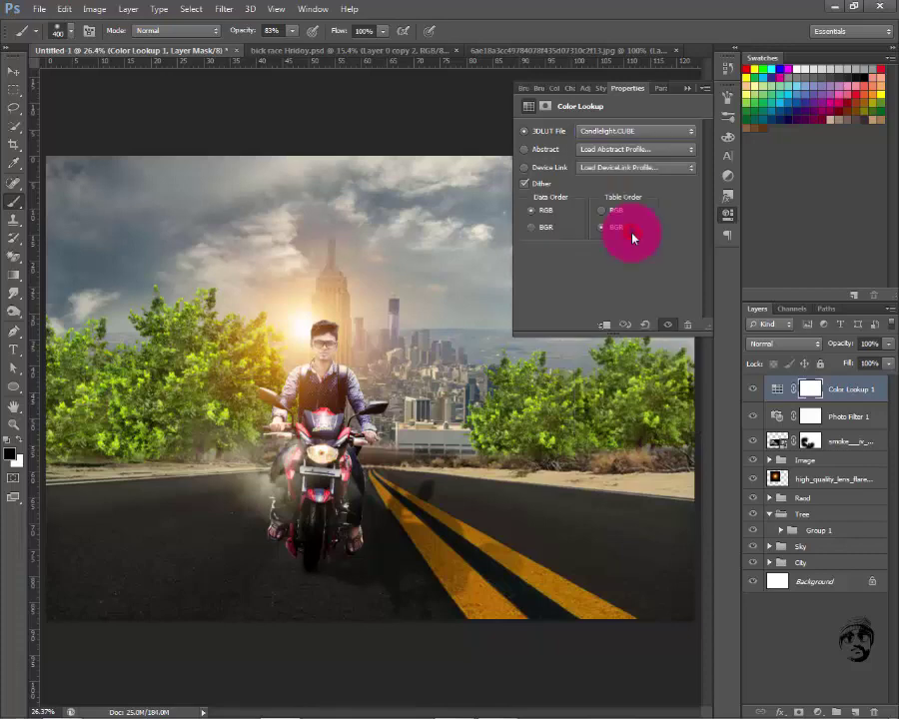
click(622, 131)
click(611, 228)
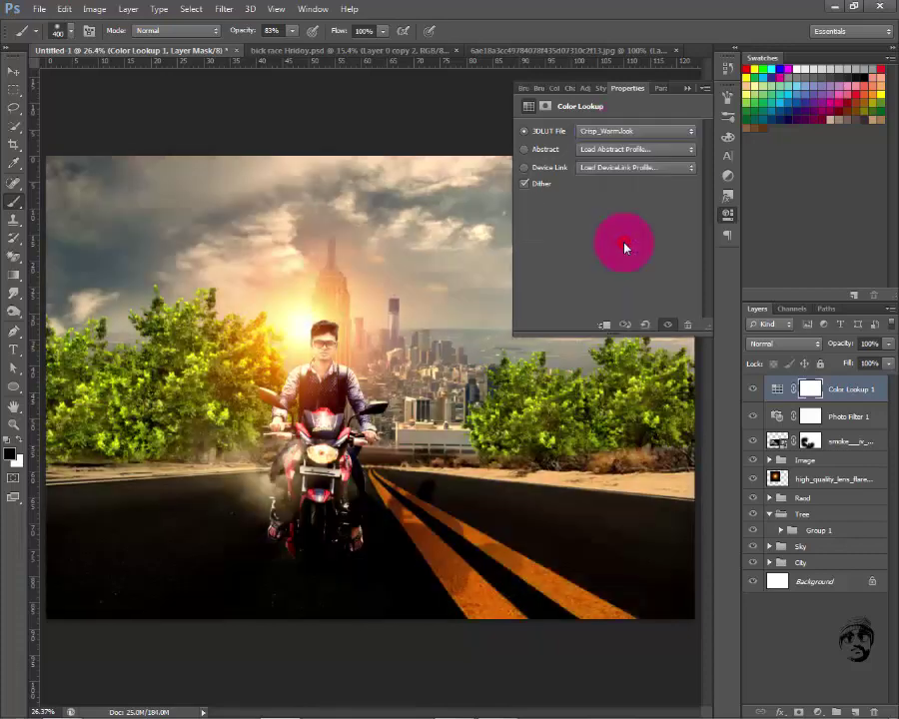
drag(887, 370, 854, 384)
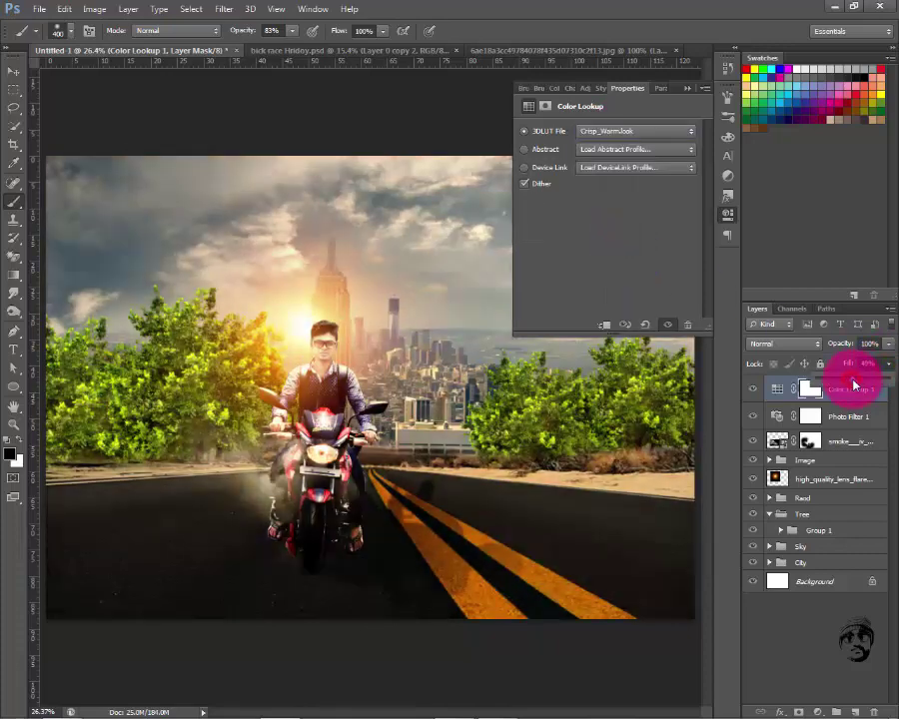
Step through the 3DLUT colour lookup presets and settle on LateSunset.3DL
click(650, 130)
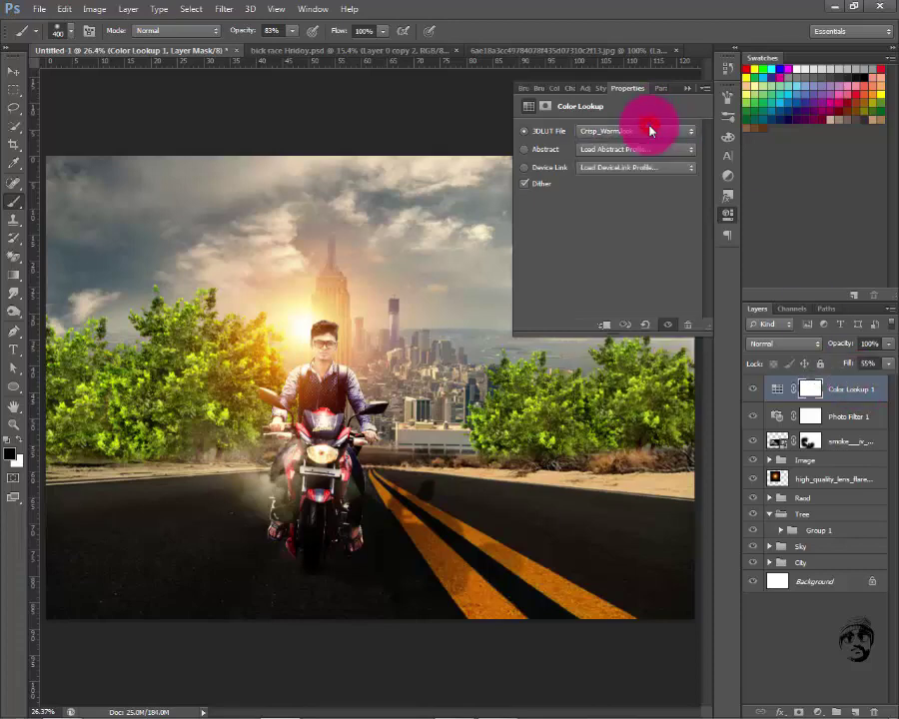
key(Down)
key(Down)
key(Down)
key(Down)
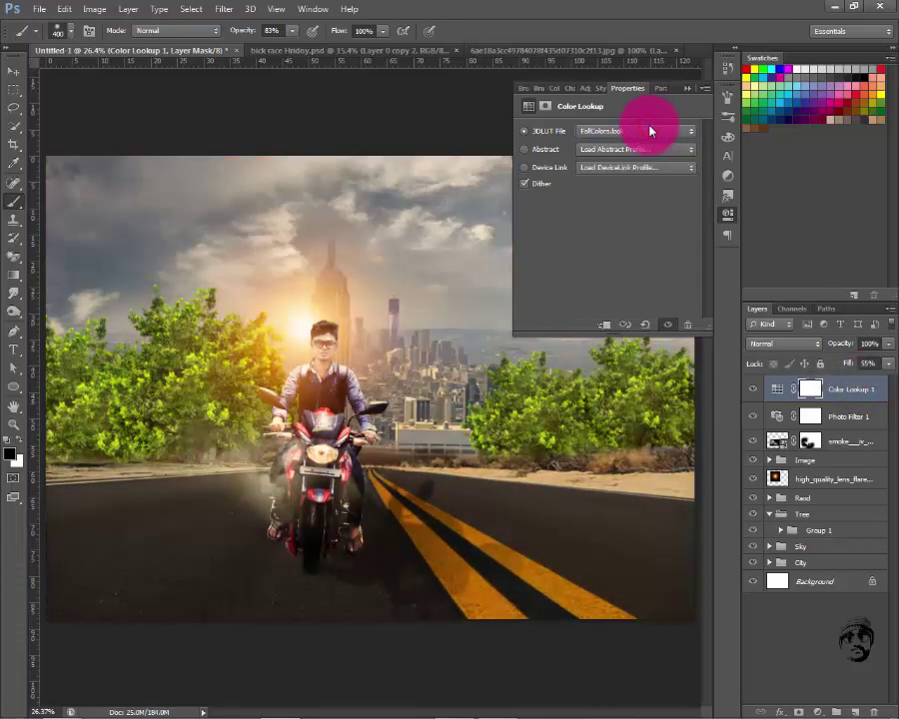
key(Down)
key(Up)
key(Down)
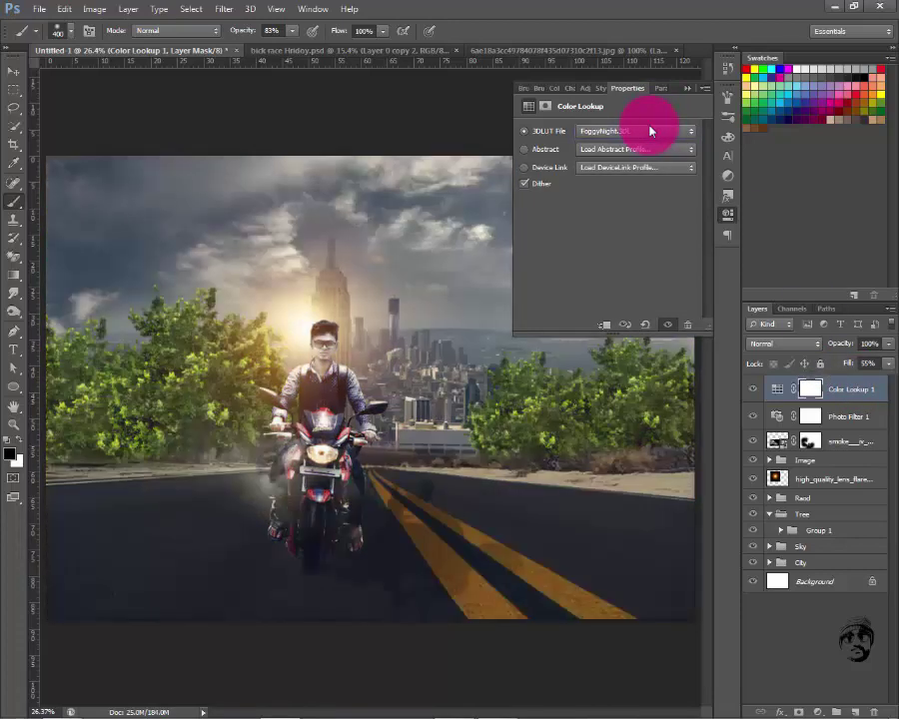
key(Down)
key(Down)
key(Down)
key(Down)
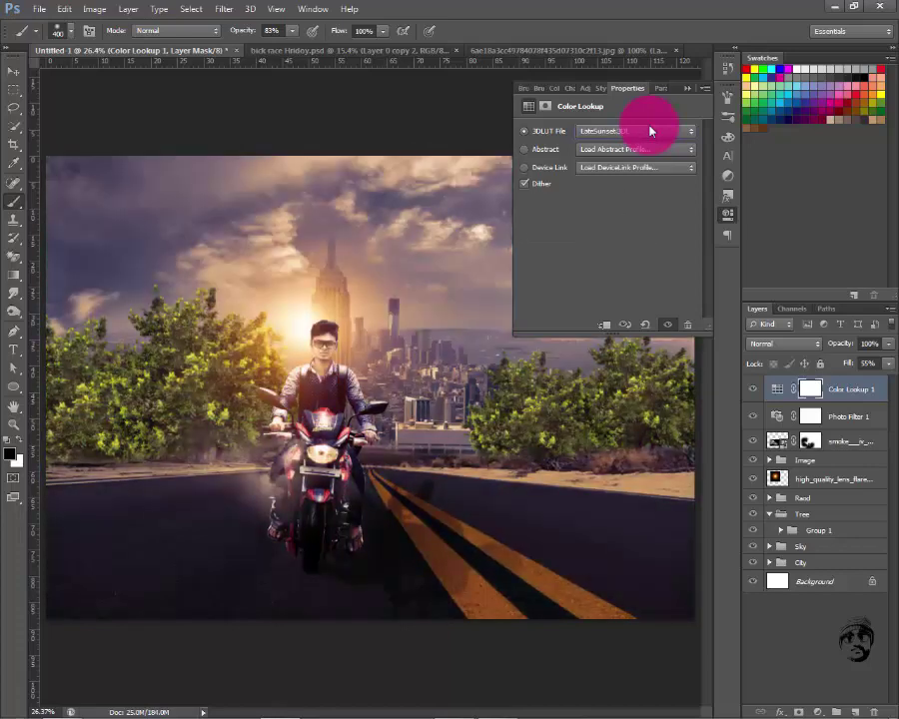
Fine-tune the LateSunset colour lookup layer's fill to about 30%
click(886, 362)
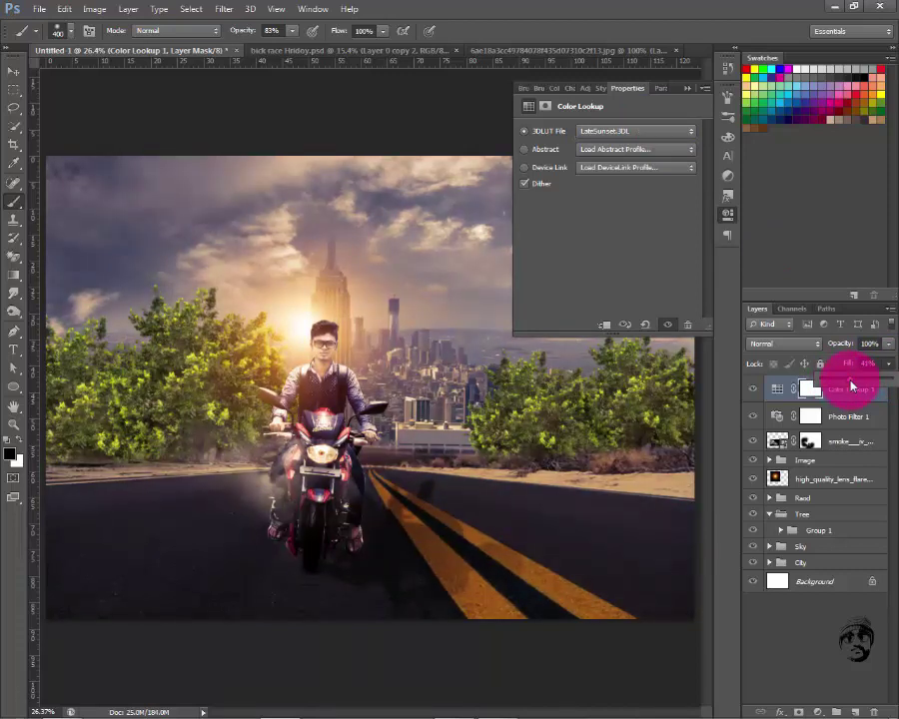
drag(847, 384, 615, 5)
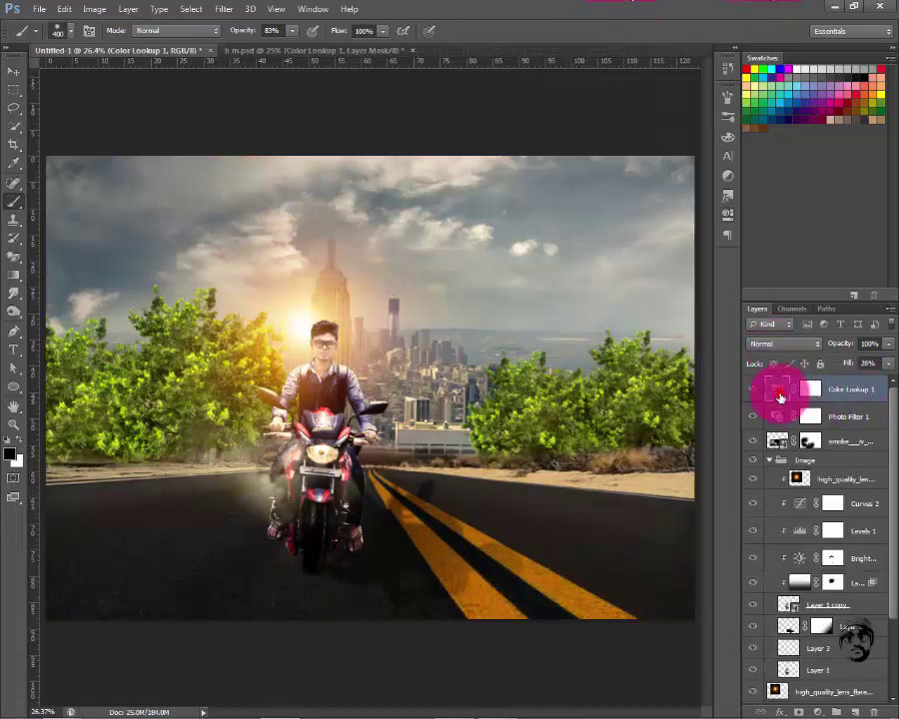
double_click(780, 397)
click(620, 136)
click(686, 86)
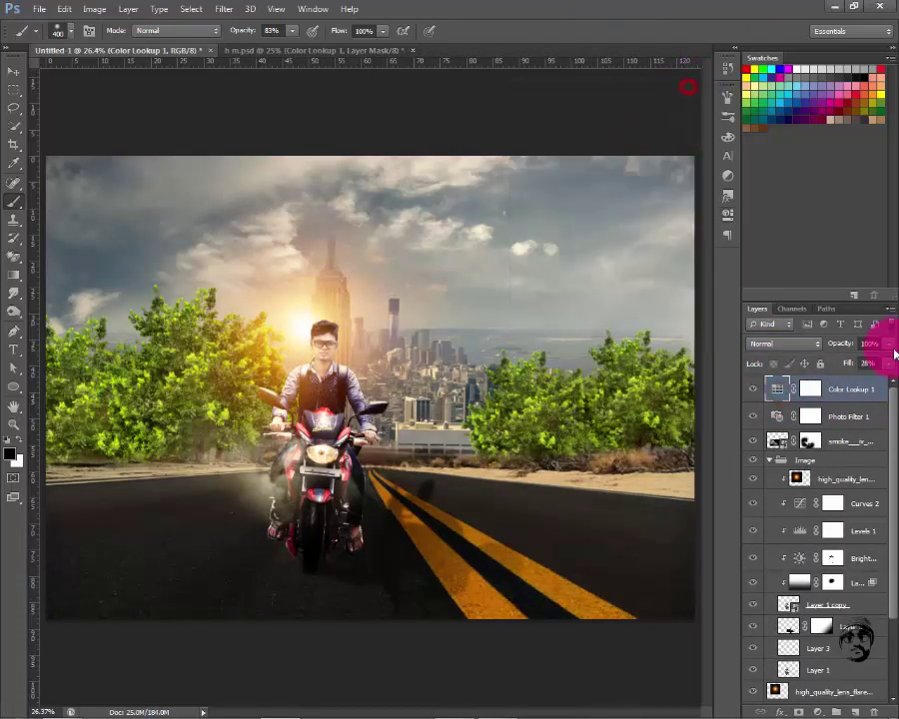
click(841, 383)
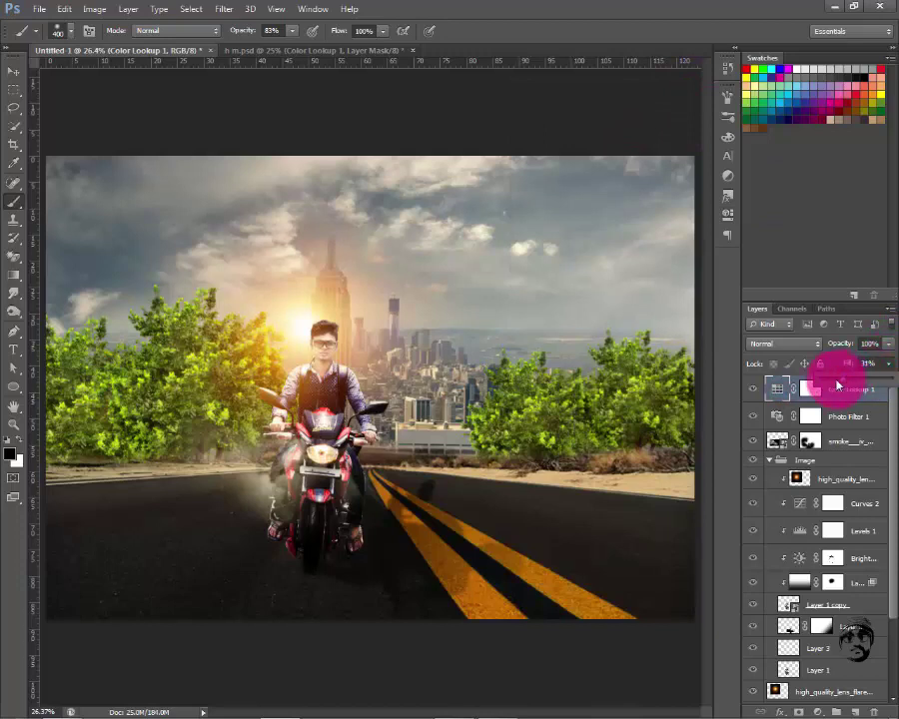
click(834, 480)
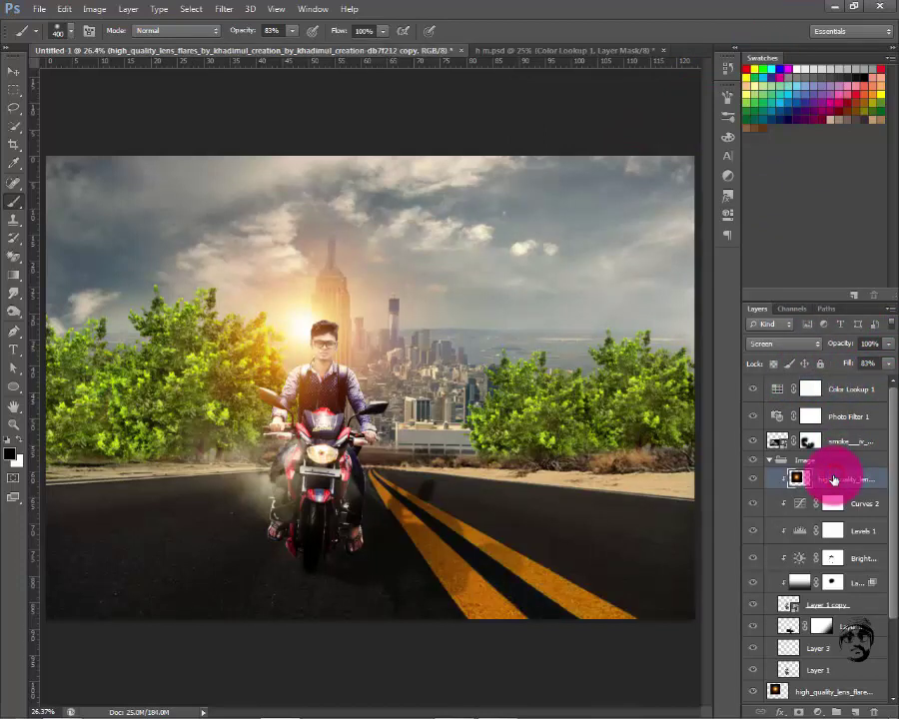
Scale the upper lens flare to about 67% and nudge it up and right behind the rider
key(ctrl+t)
drag(427, 186, 386, 249)
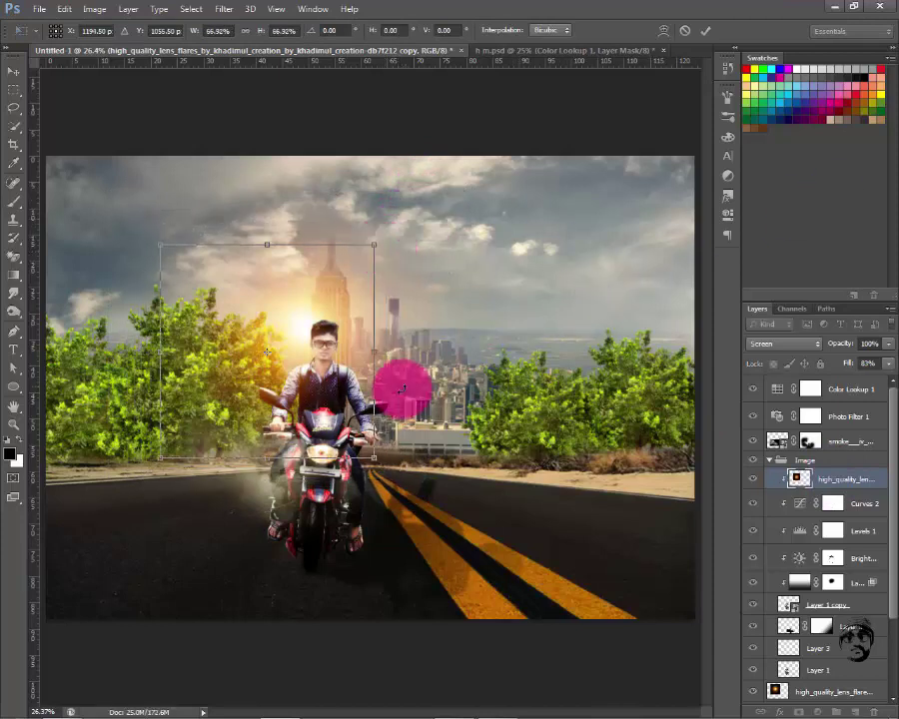
drag(313, 359, 321, 358)
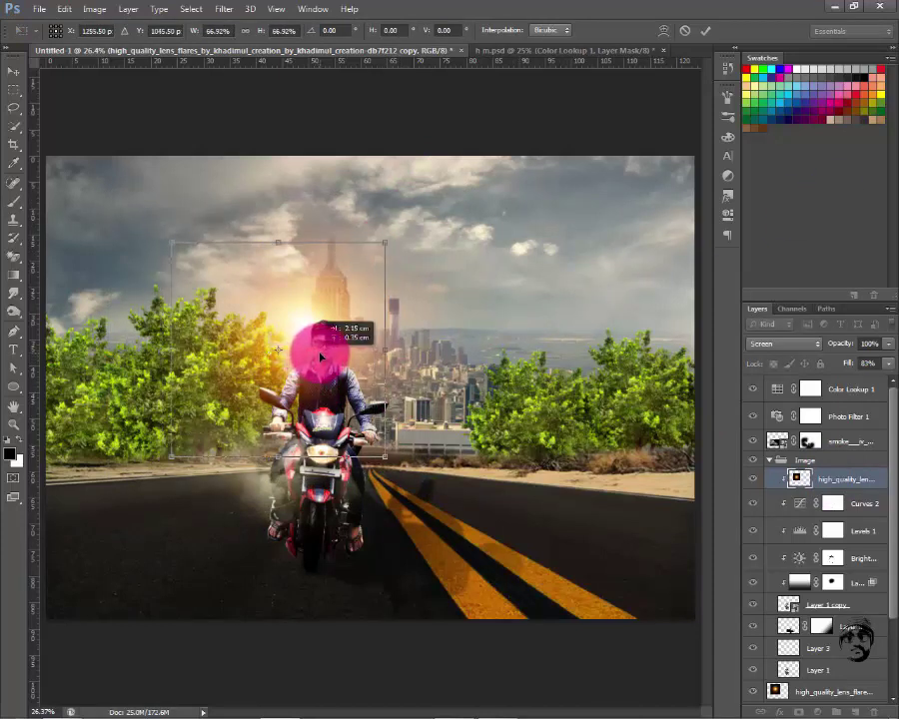
key(Return)
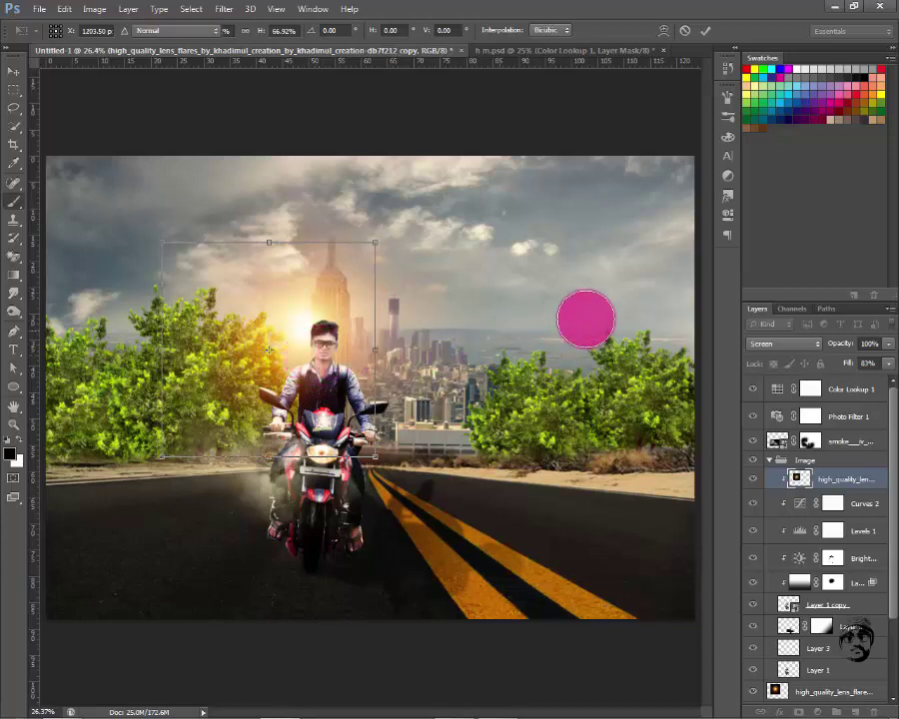
key(b)
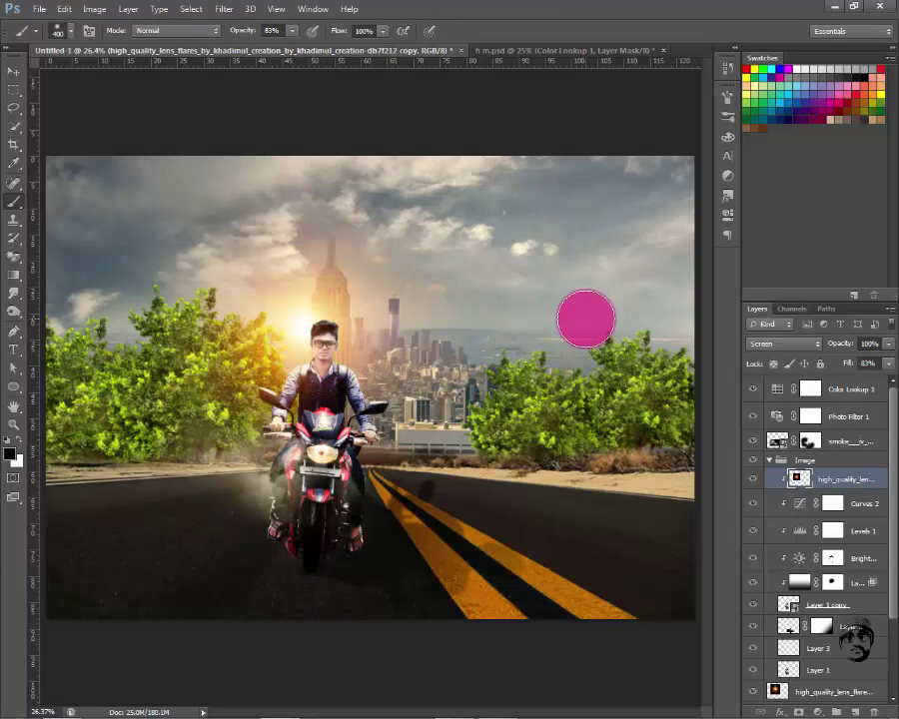
key(ctrl+plus)
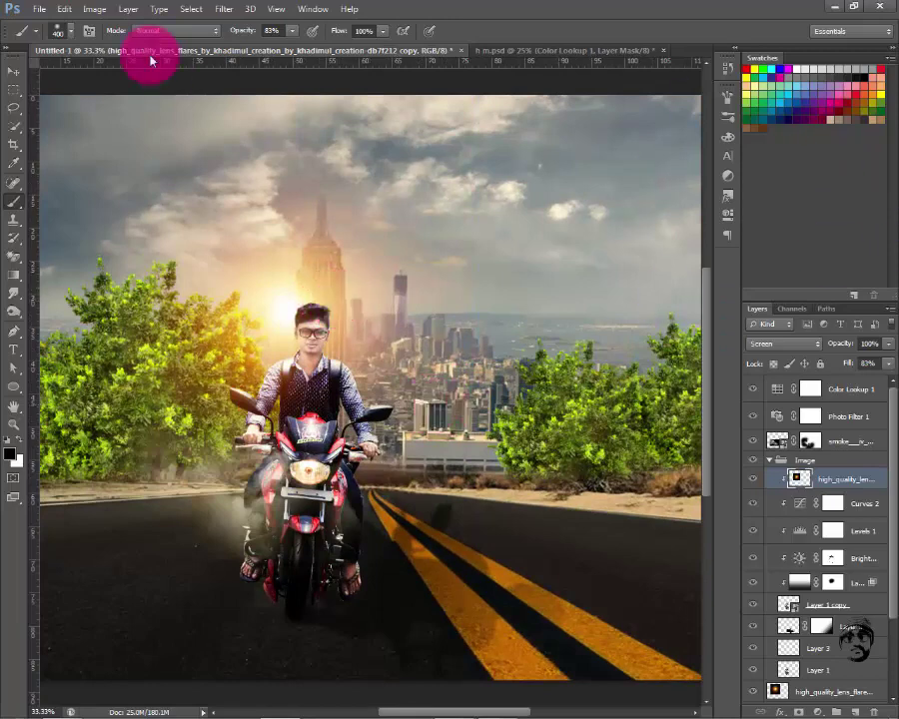
Lower the bottom high_quality_lens layer's fill to 81% and preview the image with panels hidden
click(14, 72)
key(ctrl+plus)
key(ctrl+plus)
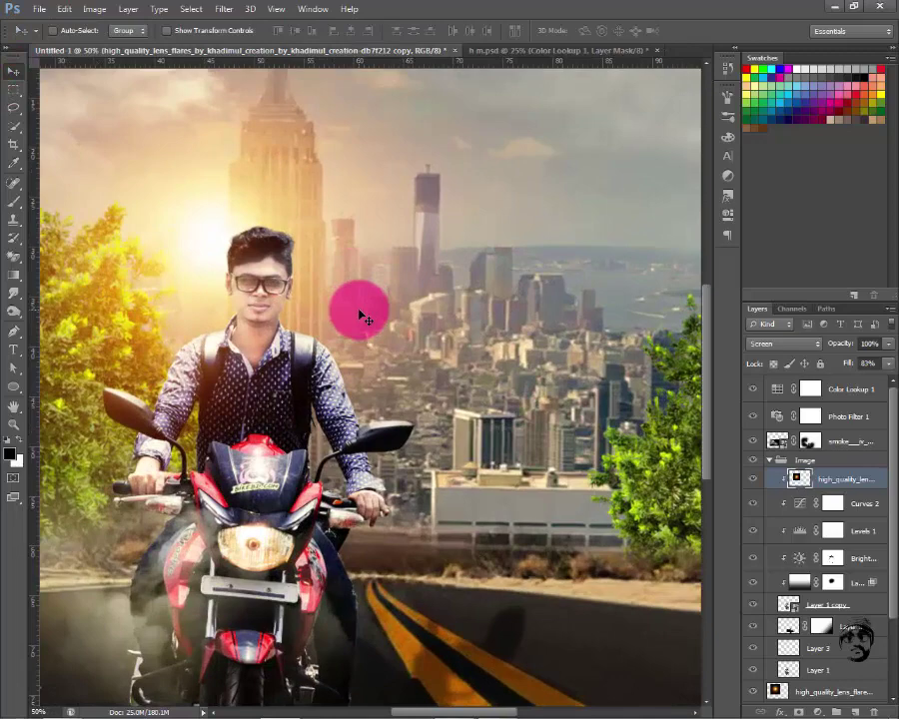
key(ctrl+minus)
key(ctrl+minus)
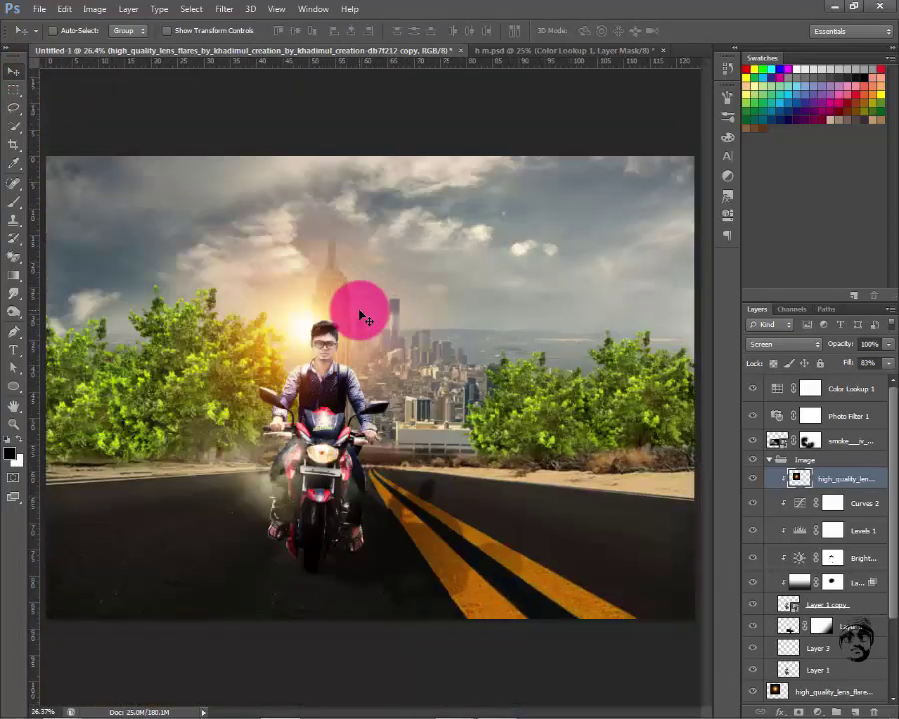
drag(365, 317, 819, 428)
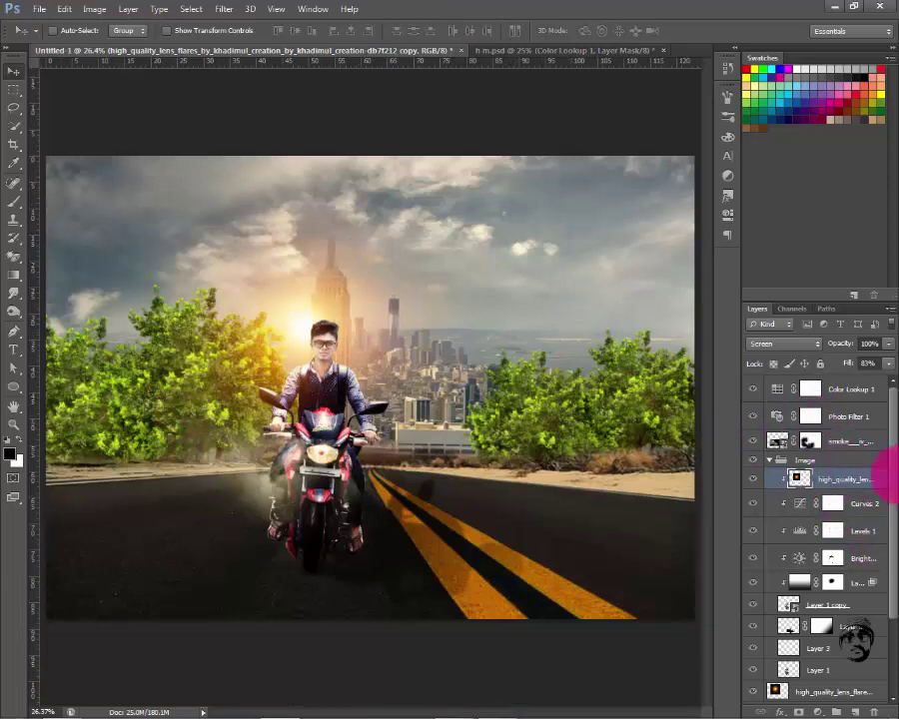
drag(885, 464, 889, 499)
scroll(884, 499, down, 1)
click(839, 639)
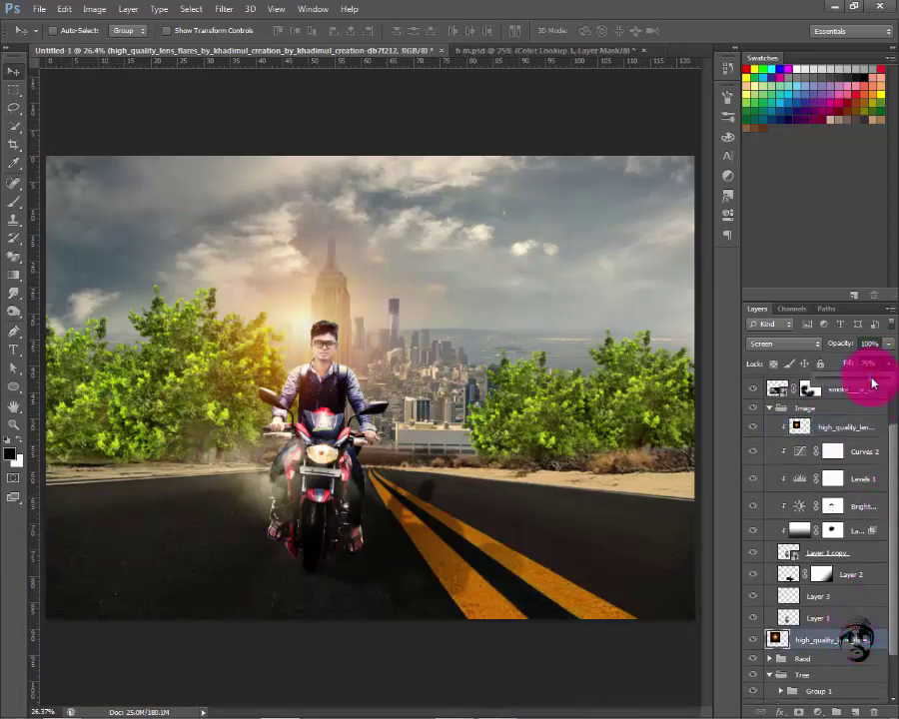
drag(877, 384, 573, 6)
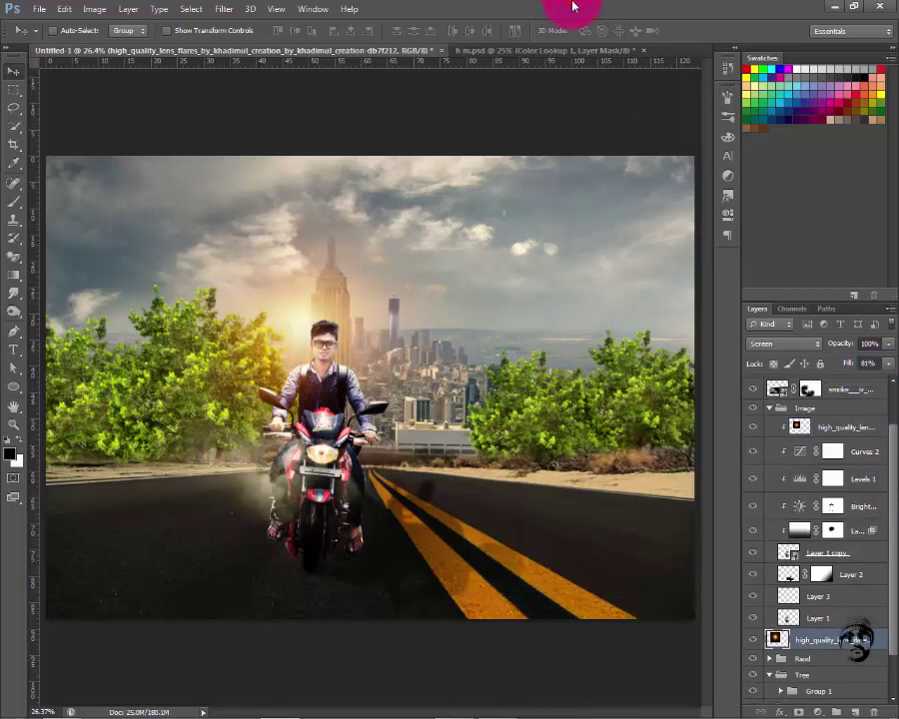
key(Tab)
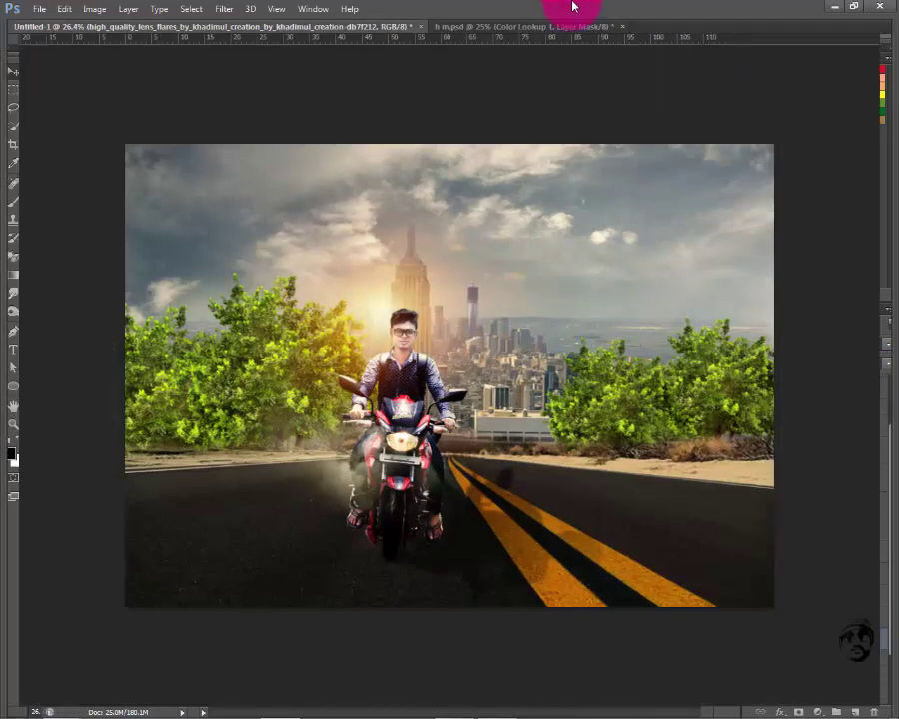
key(ctrl+0)
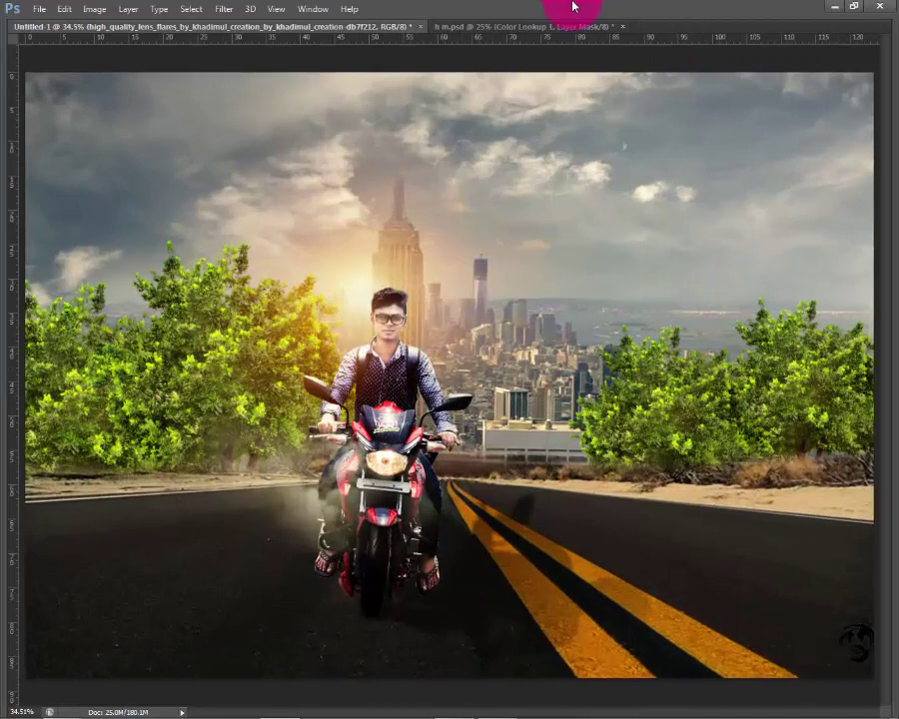